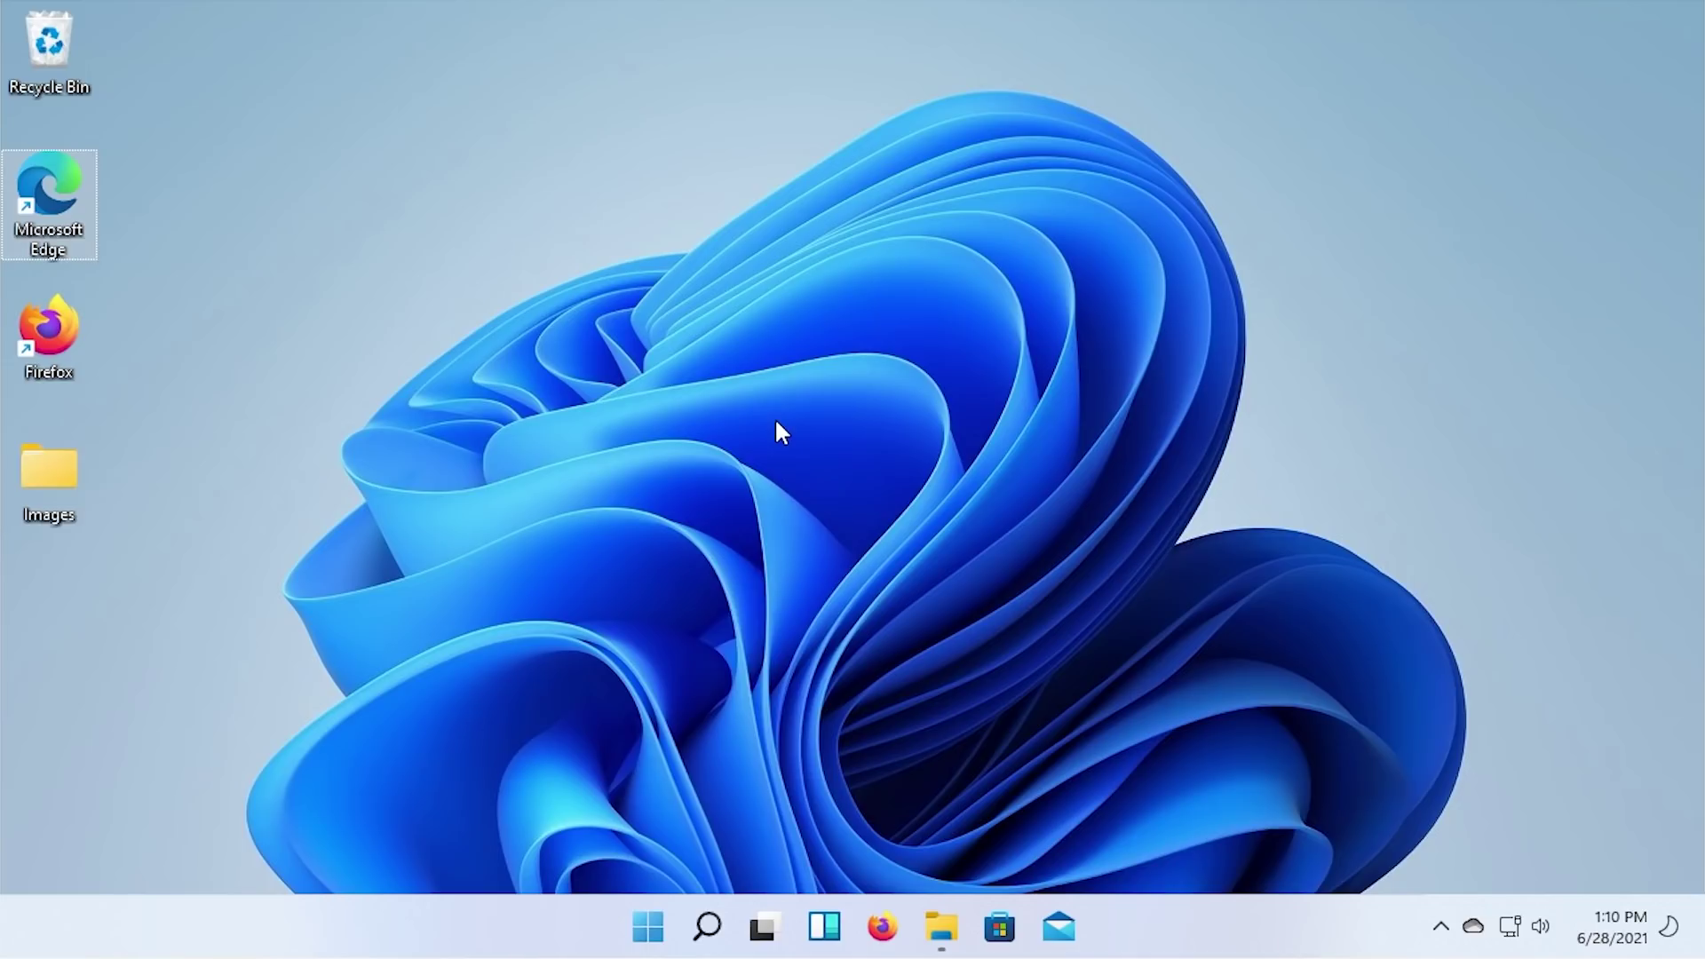
# - Run winver, center the About Windows box to read Version 21H2, OS Build 22000.51, then close it
pyautogui.press('super+r')
pyautogui.press('Return')
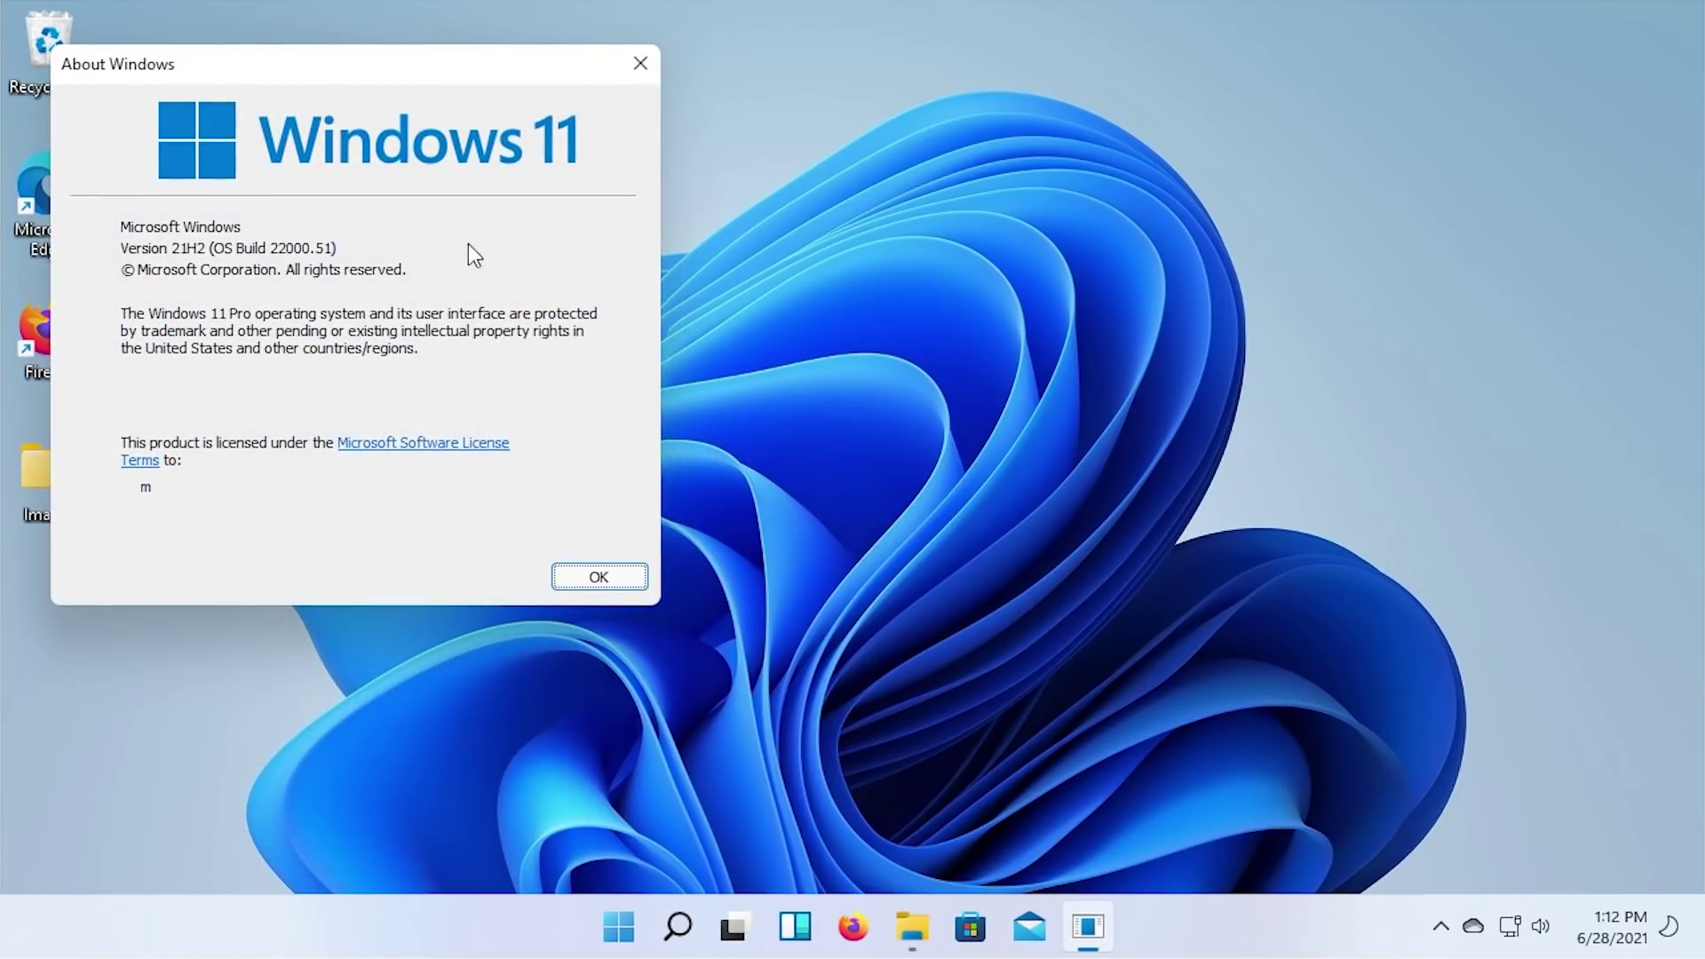
pyautogui.moveTo(408, 71); pyautogui.dragTo(829, 183)
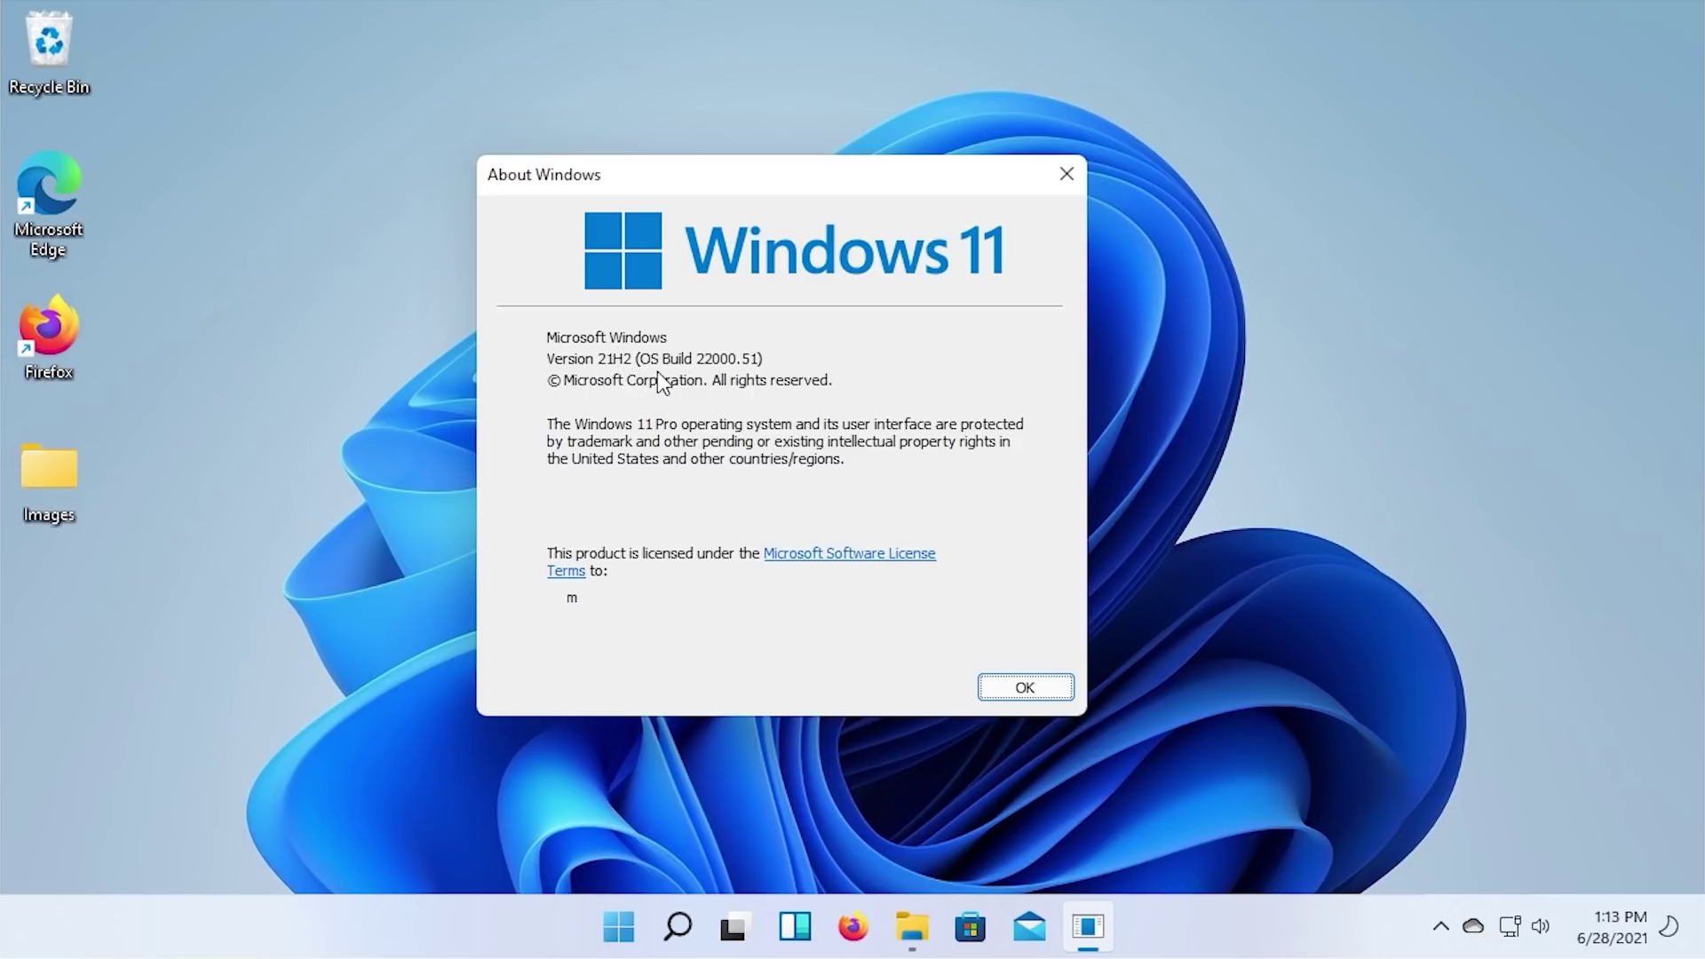
pyautogui.moveTo(696, 192); pyautogui.dragTo(741, 213)
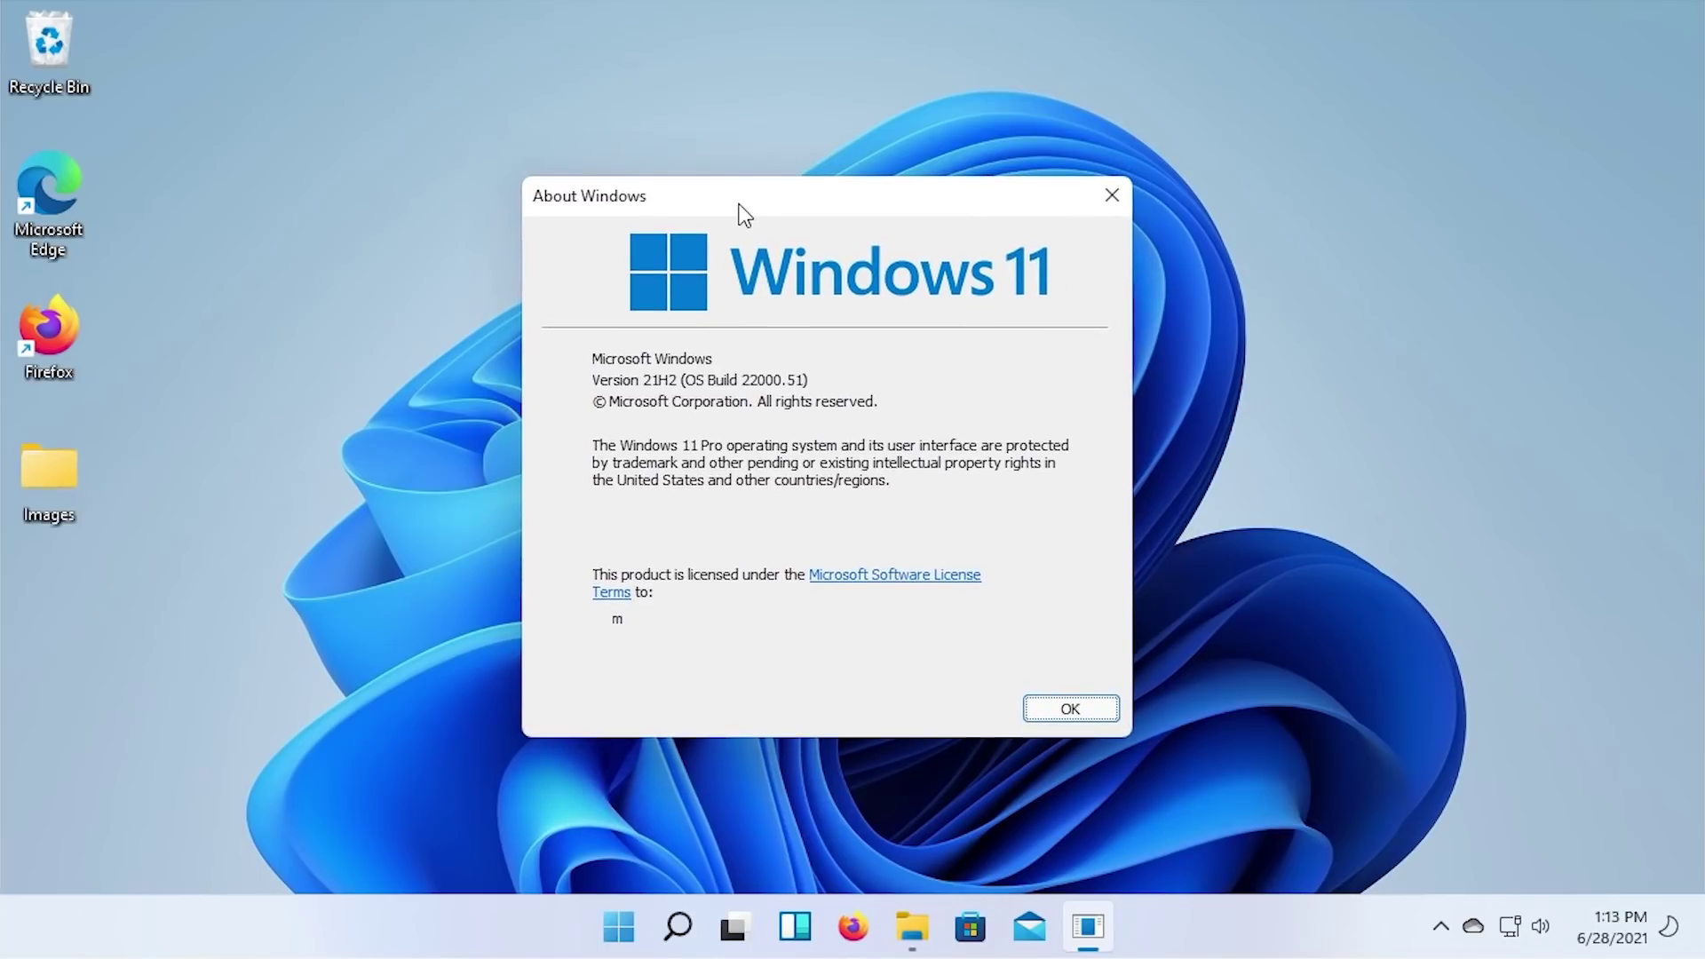
pyautogui.click(1088, 709)
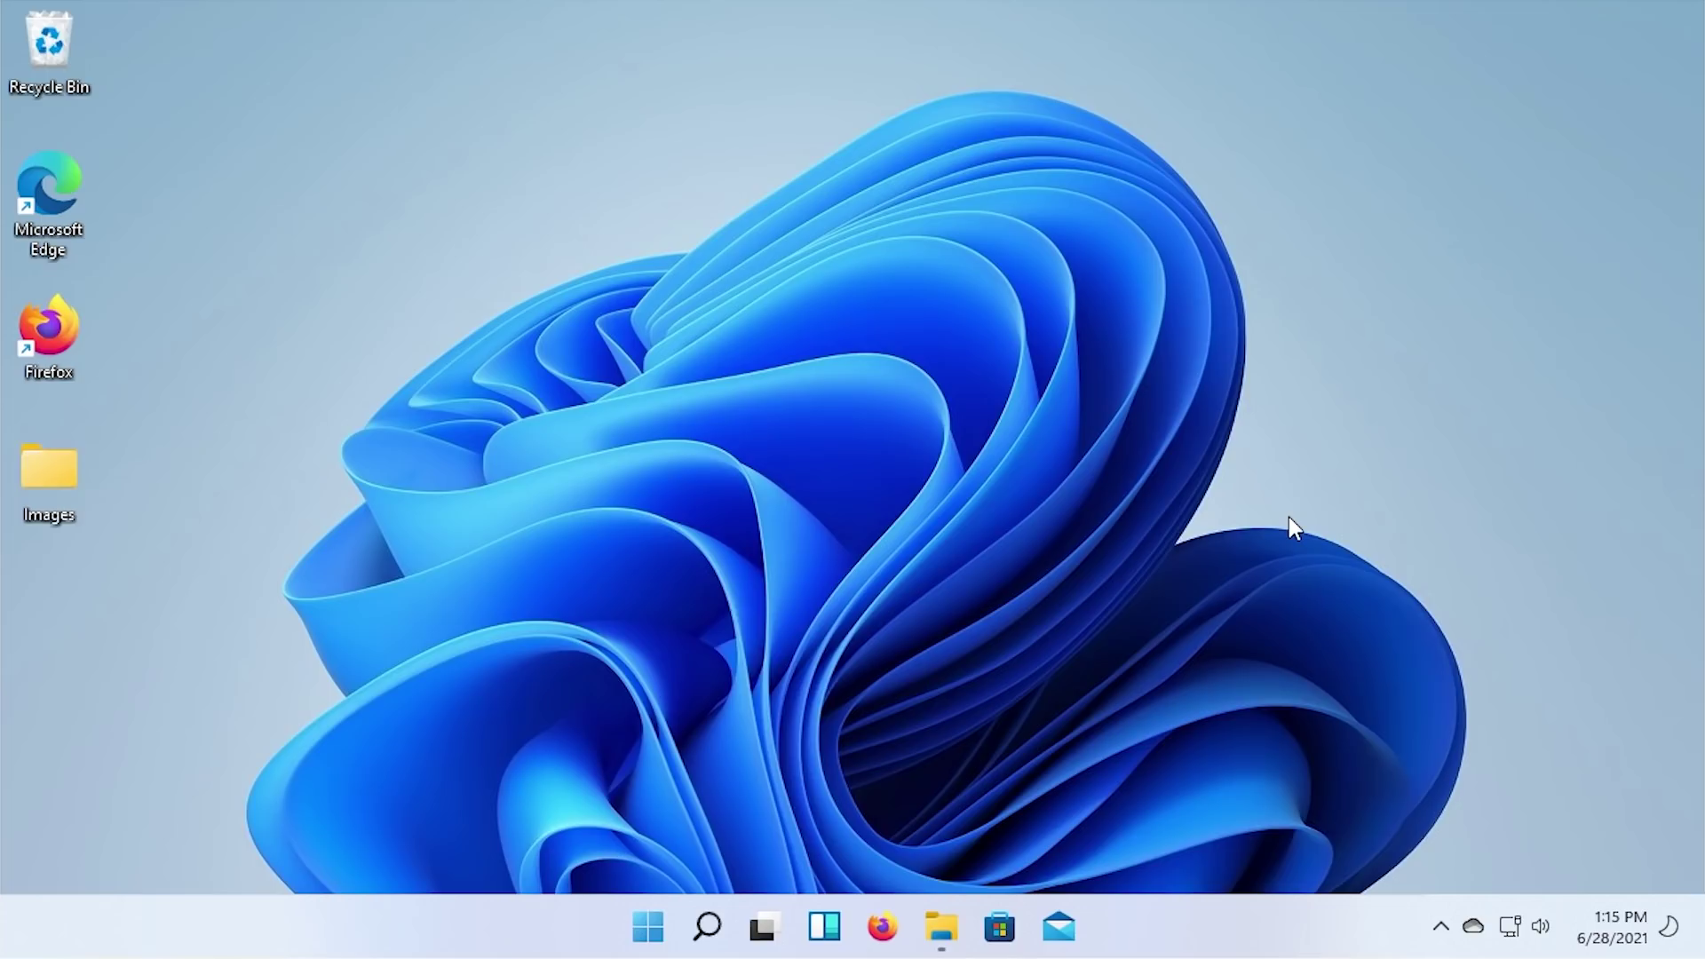
# - Open File Explorer at This PC and go into the Desktop folder
pyautogui.click(941, 927)
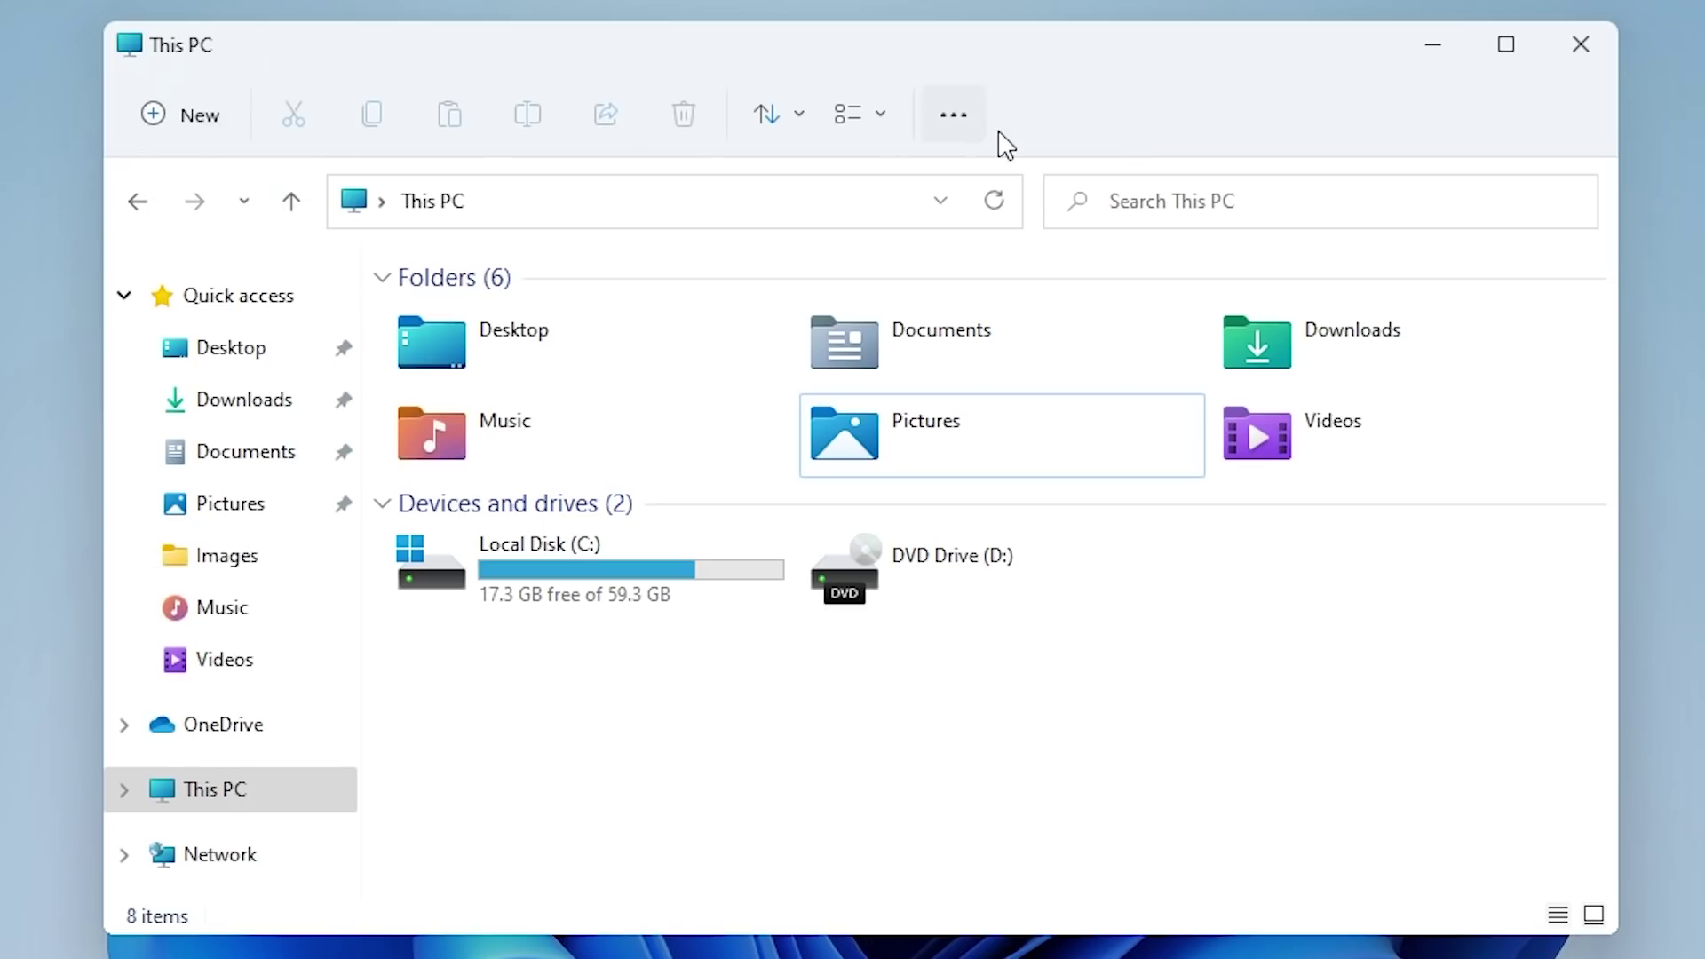
pyautogui.doubleClick(476, 368)
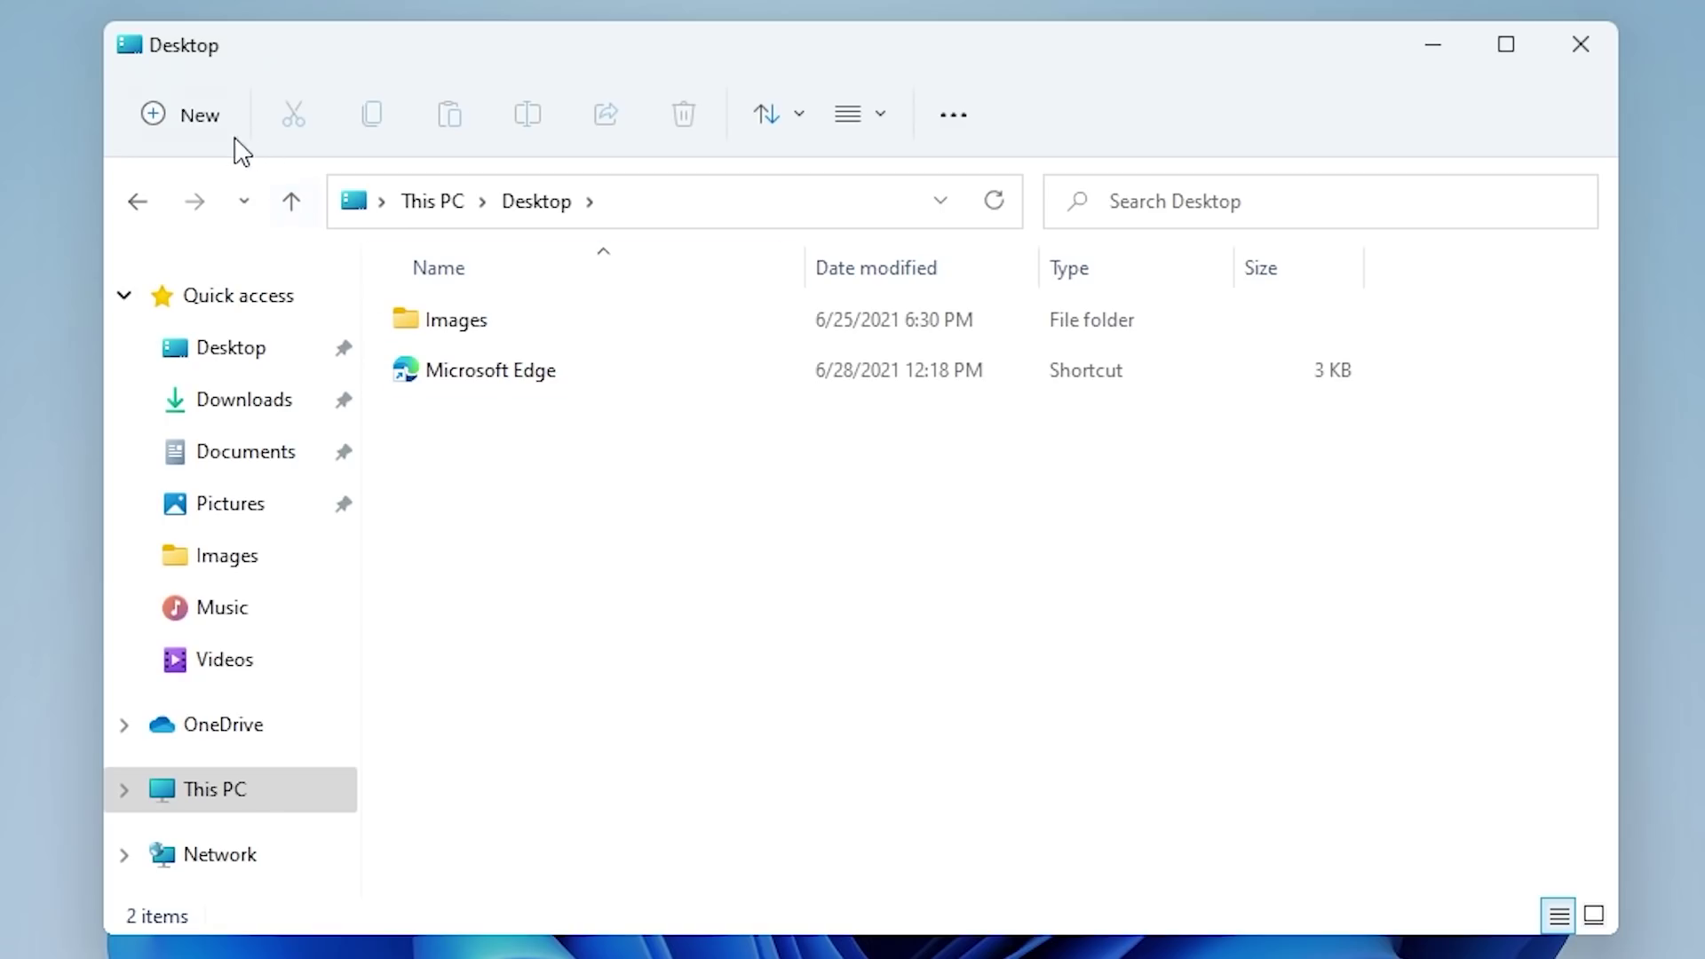
# - Preview the New item submenu without creating anything, then select the Microsoft Edge shortcut
pyautogui.click(205, 130)
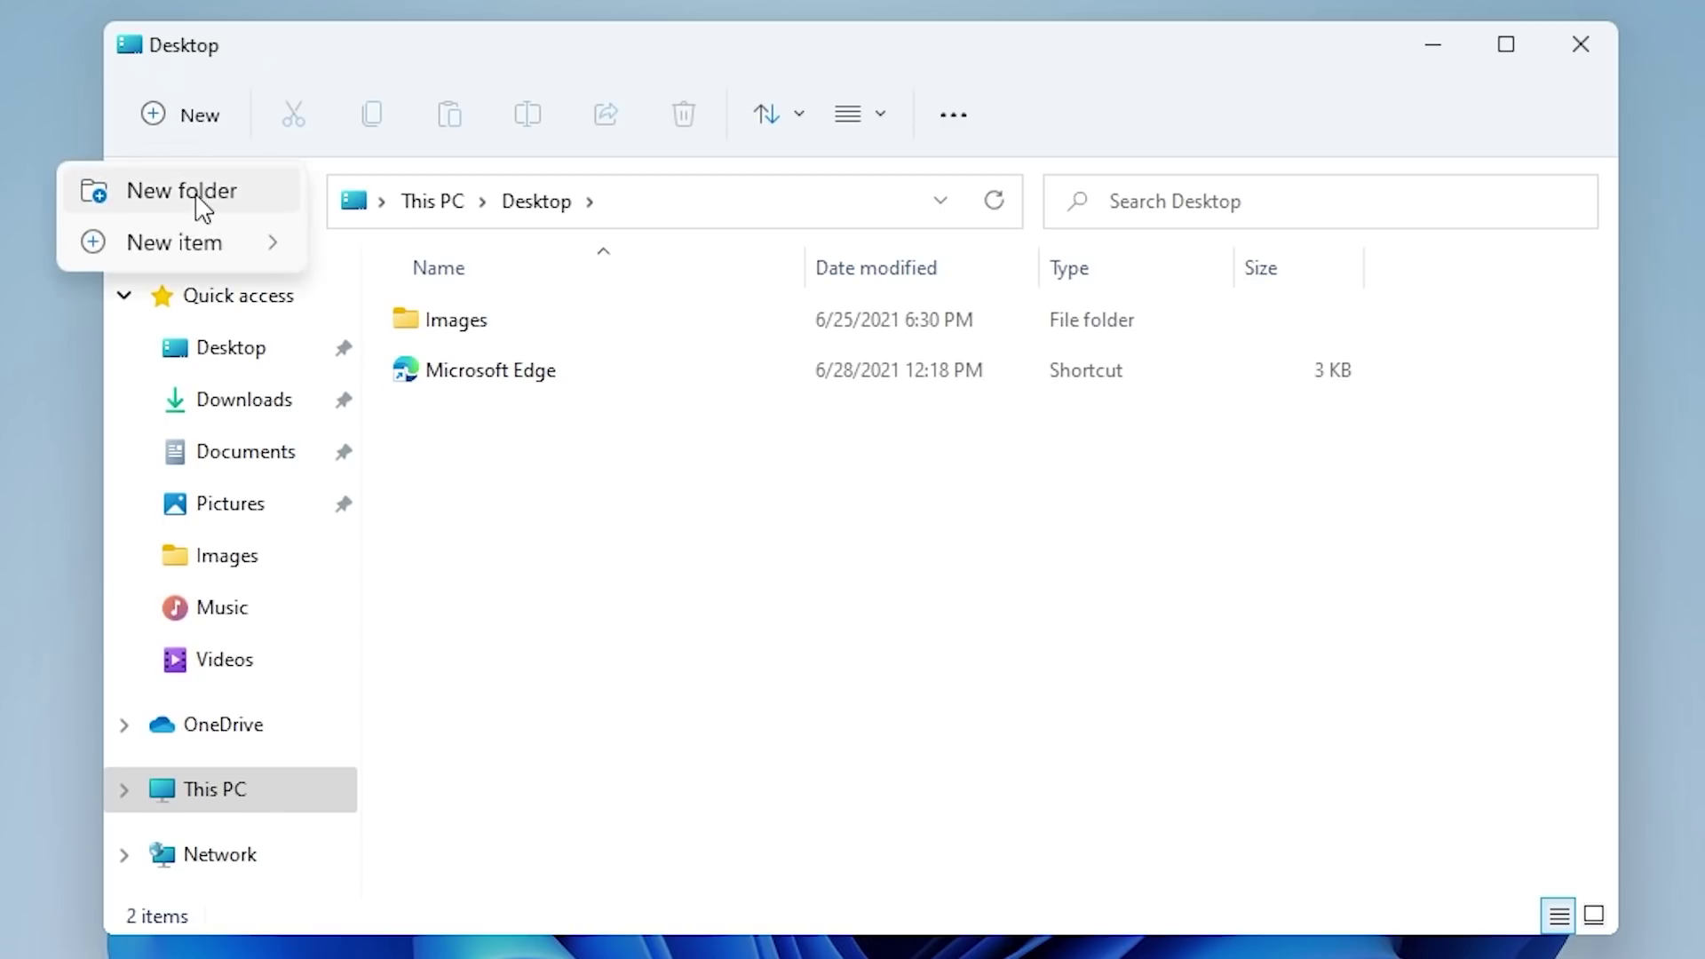
pyautogui.moveTo(194, 259)
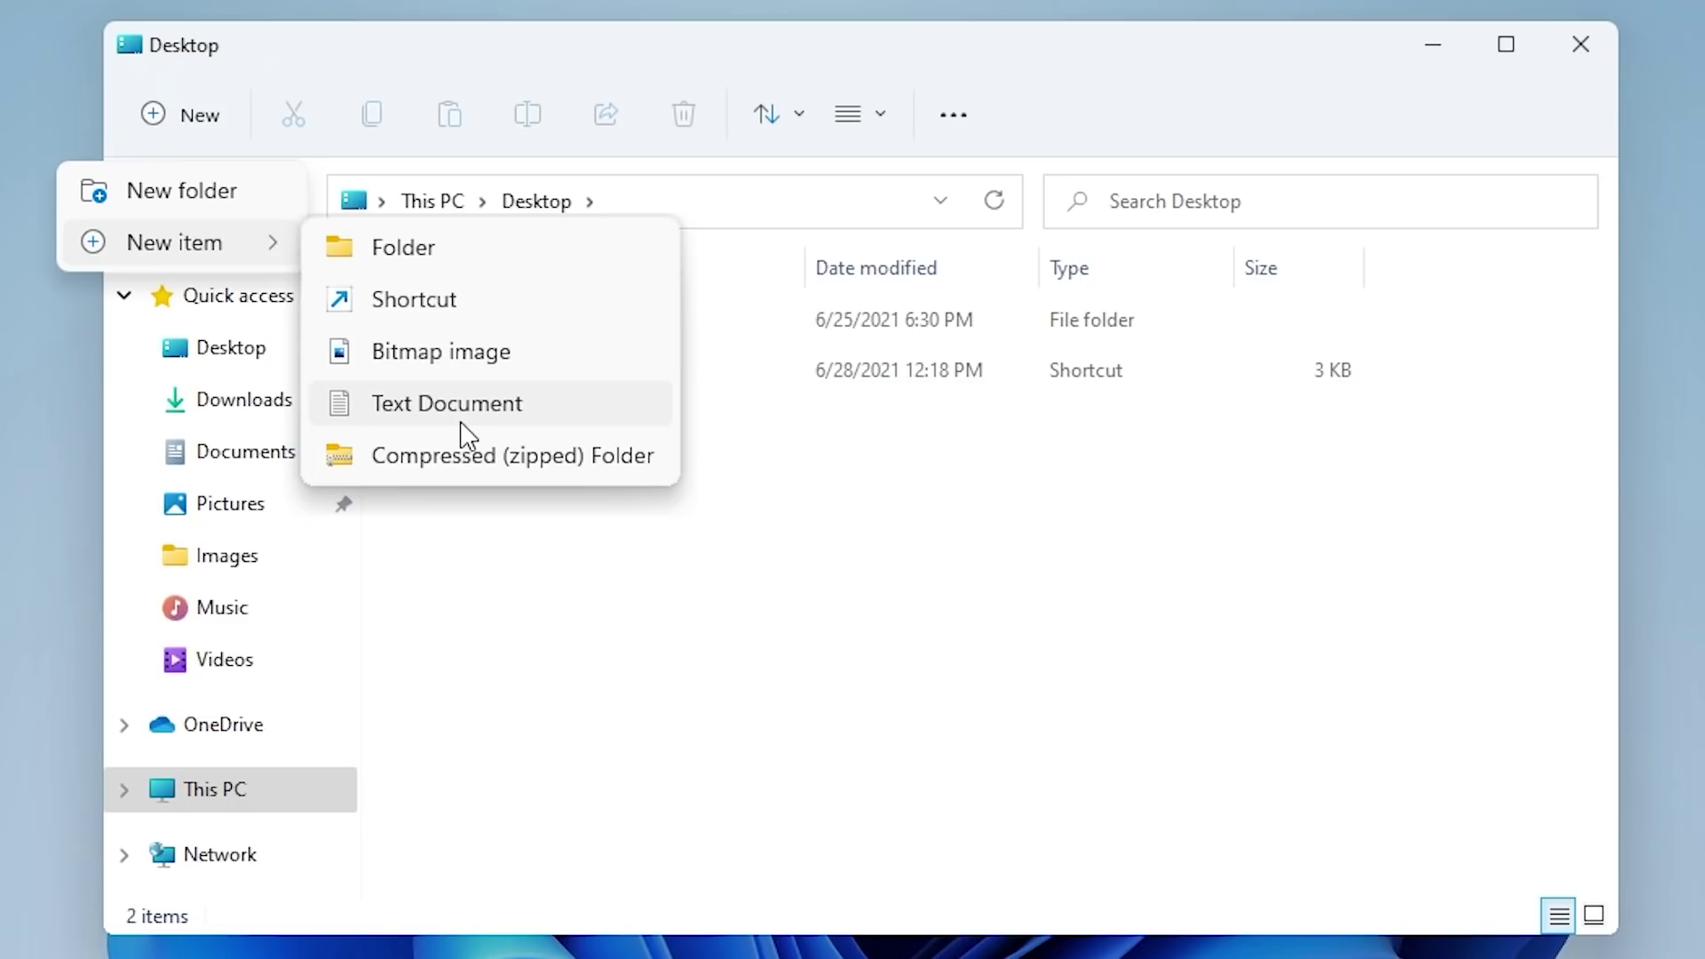
pyautogui.click(592, 701)
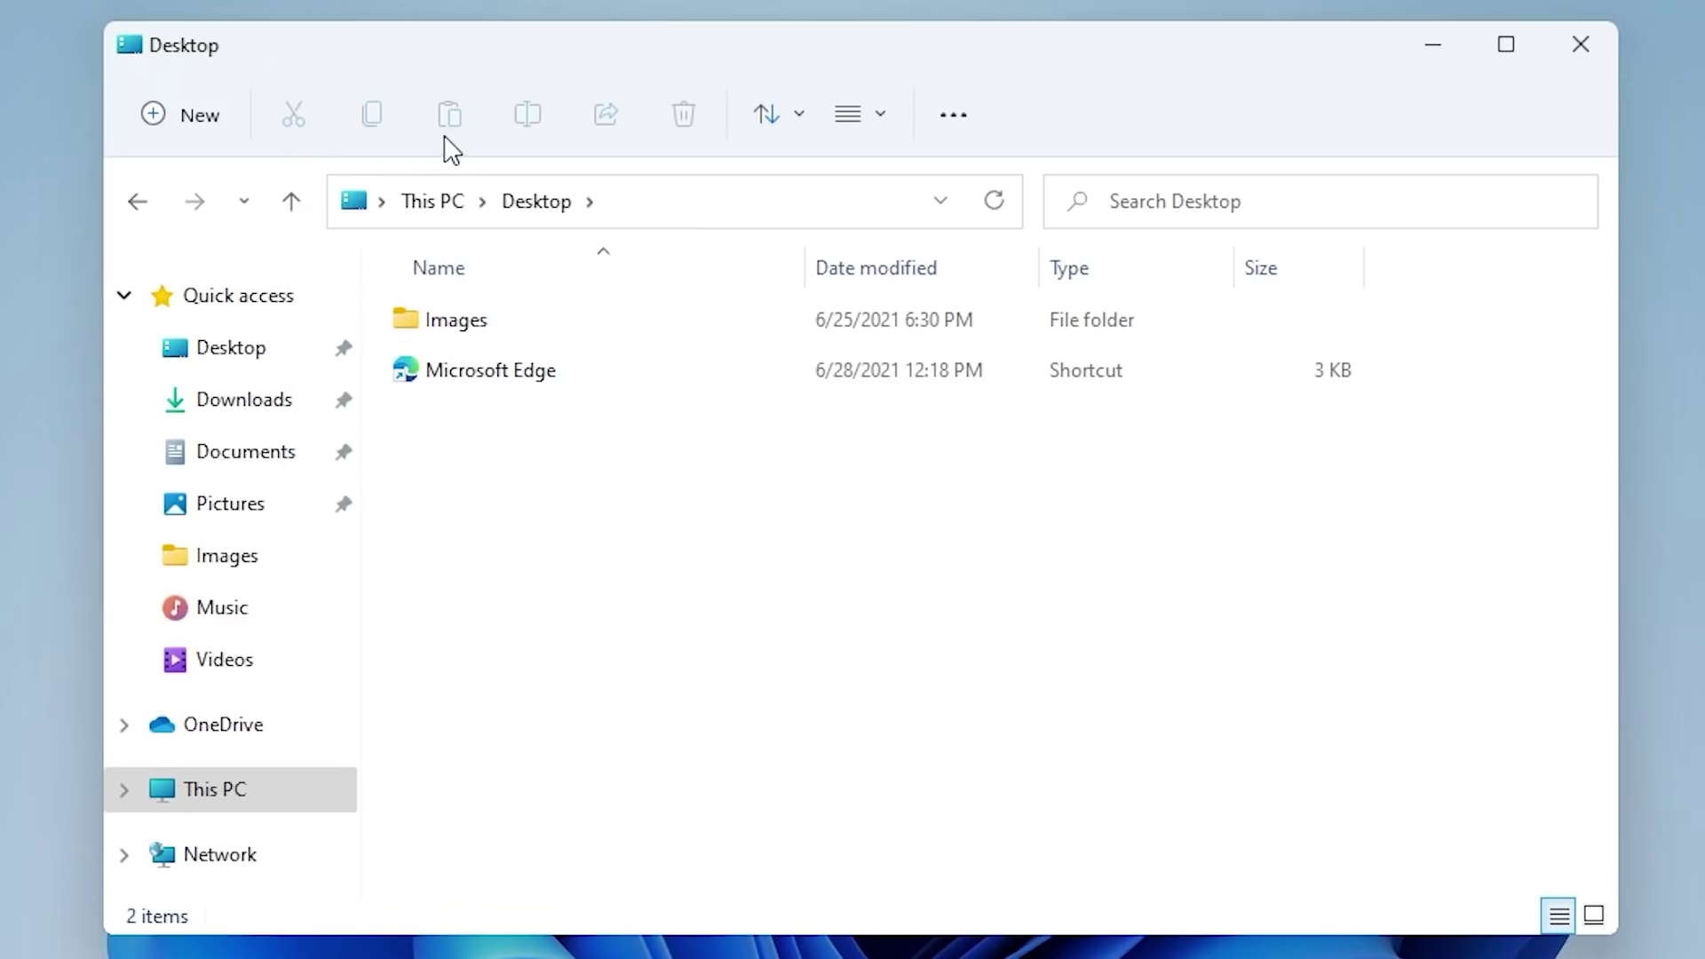
pyautogui.click(500, 382)
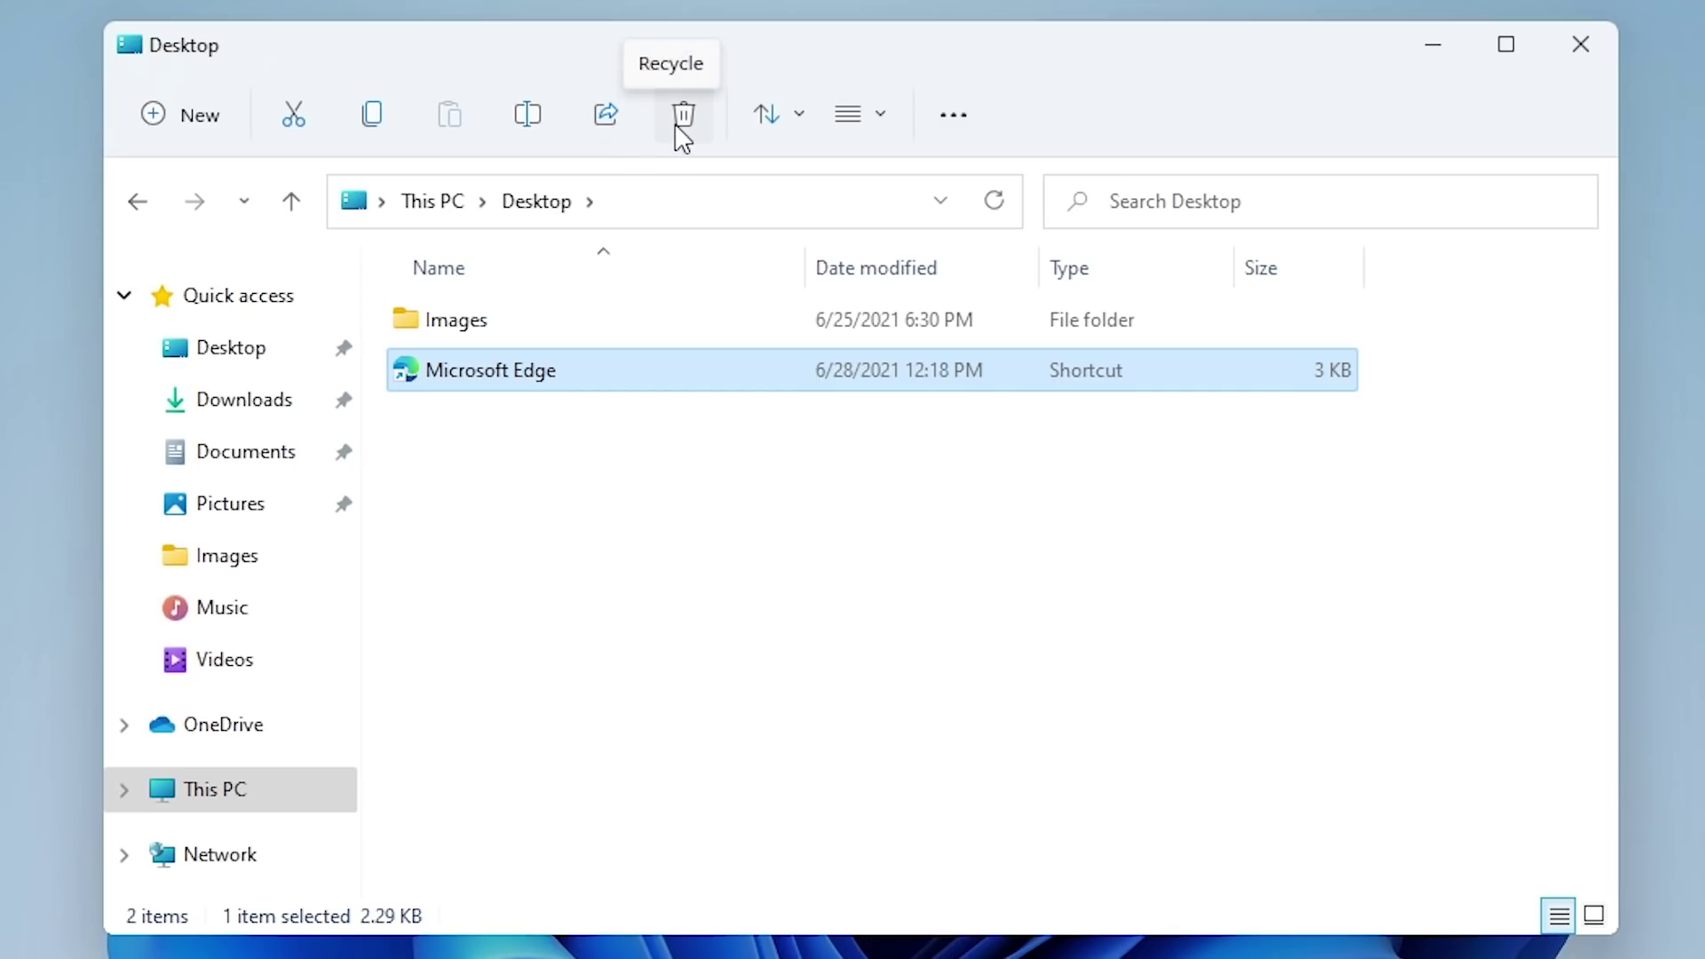
pyautogui.click(768, 116)
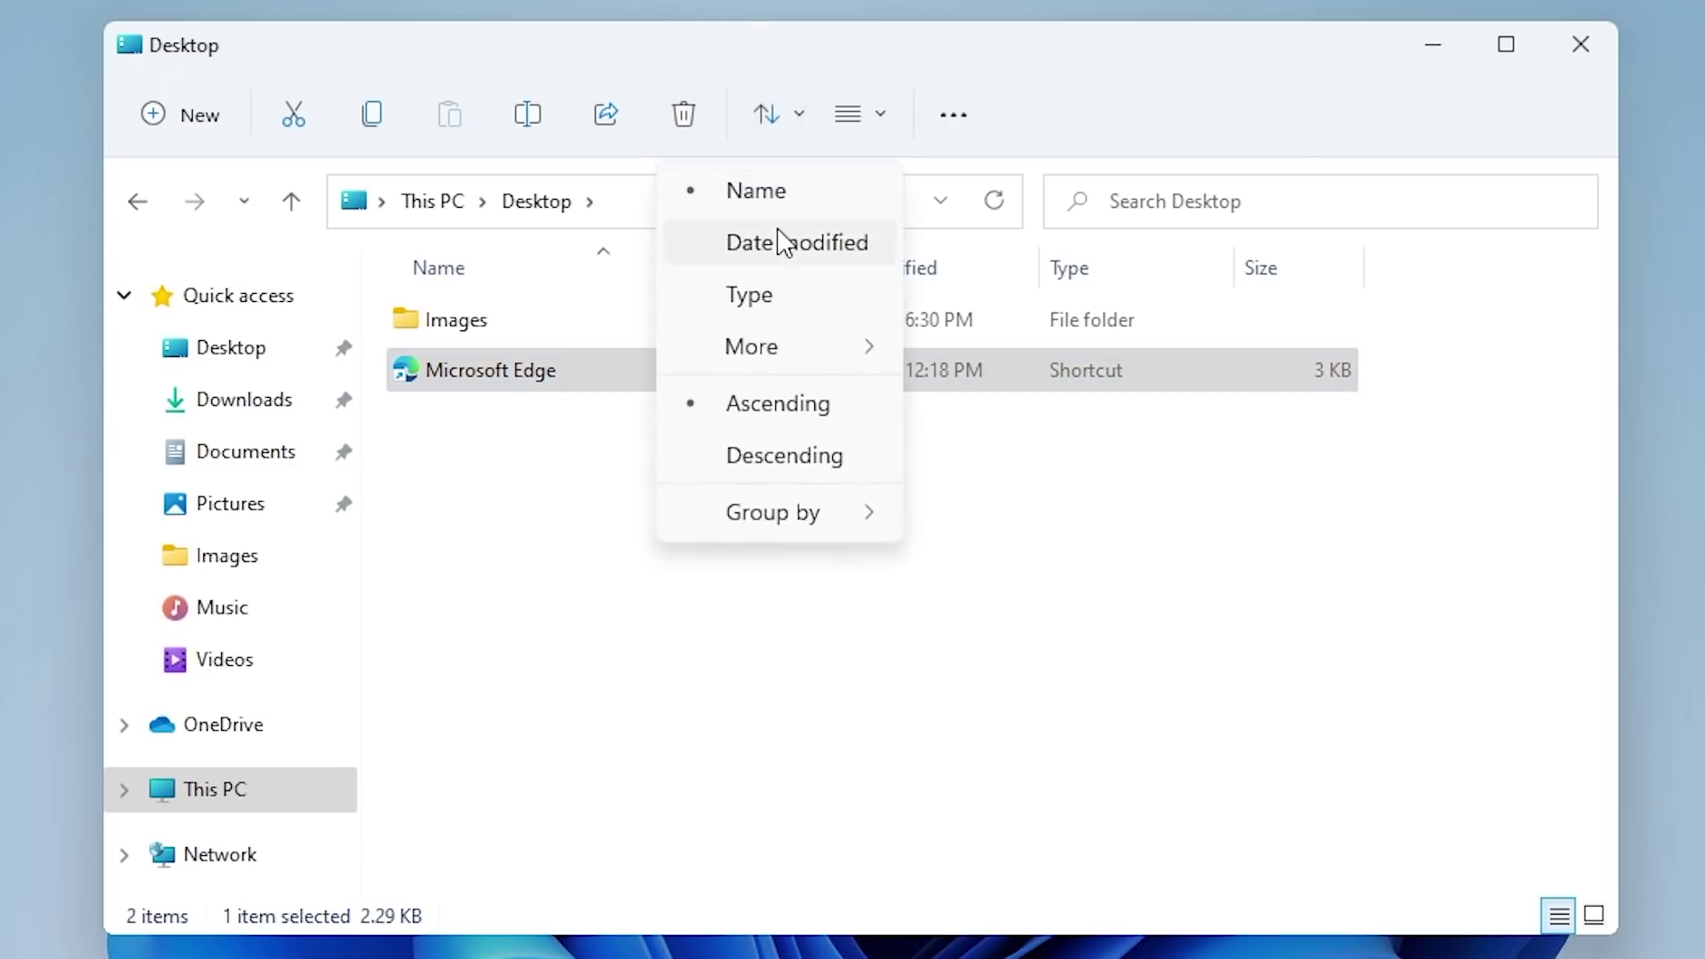
pyautogui.click(746, 622)
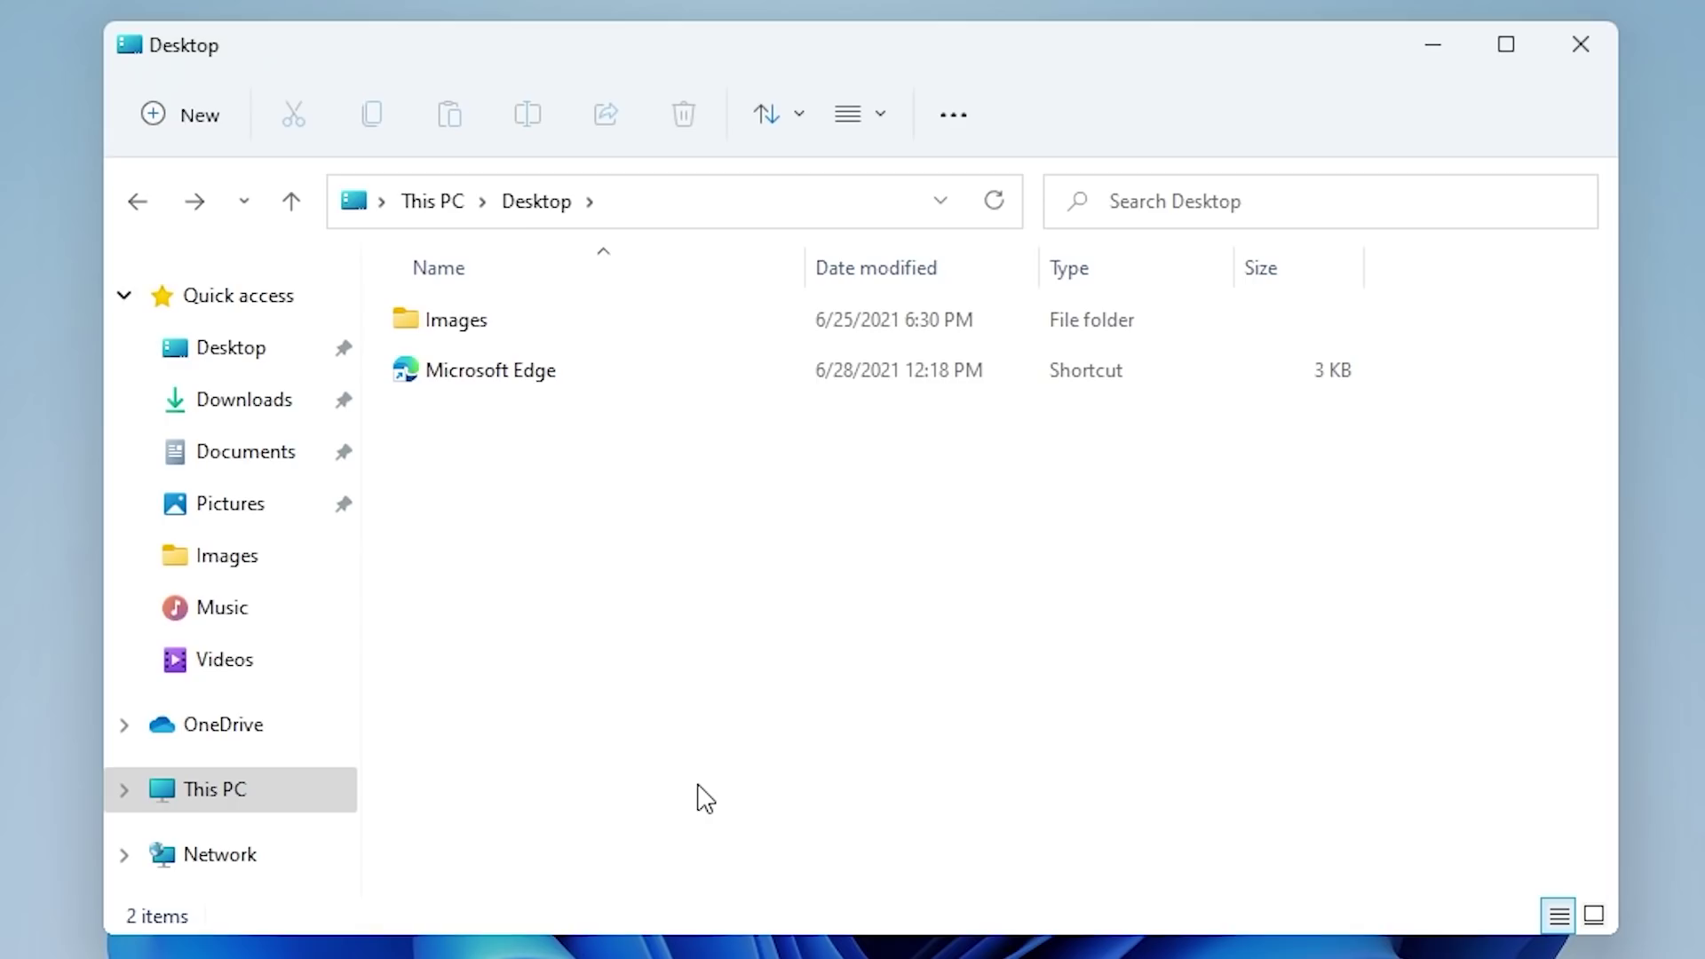
pyautogui.click(857, 118)
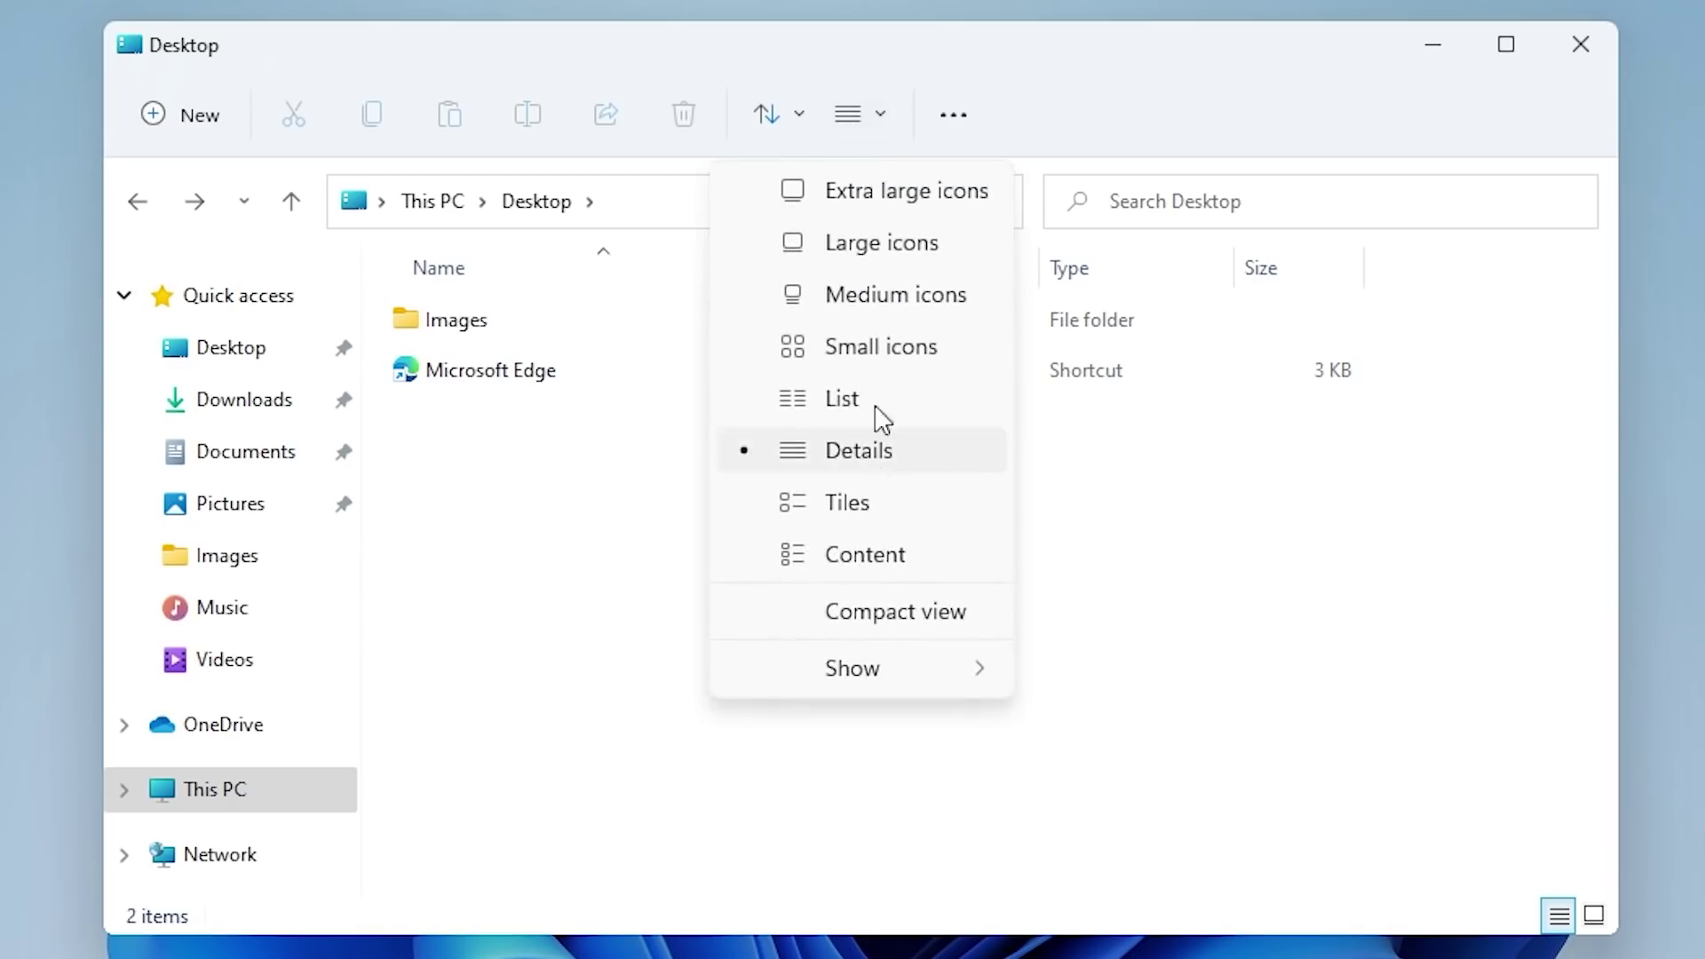
pyautogui.click(866, 249)
pyautogui.click(884, 125)
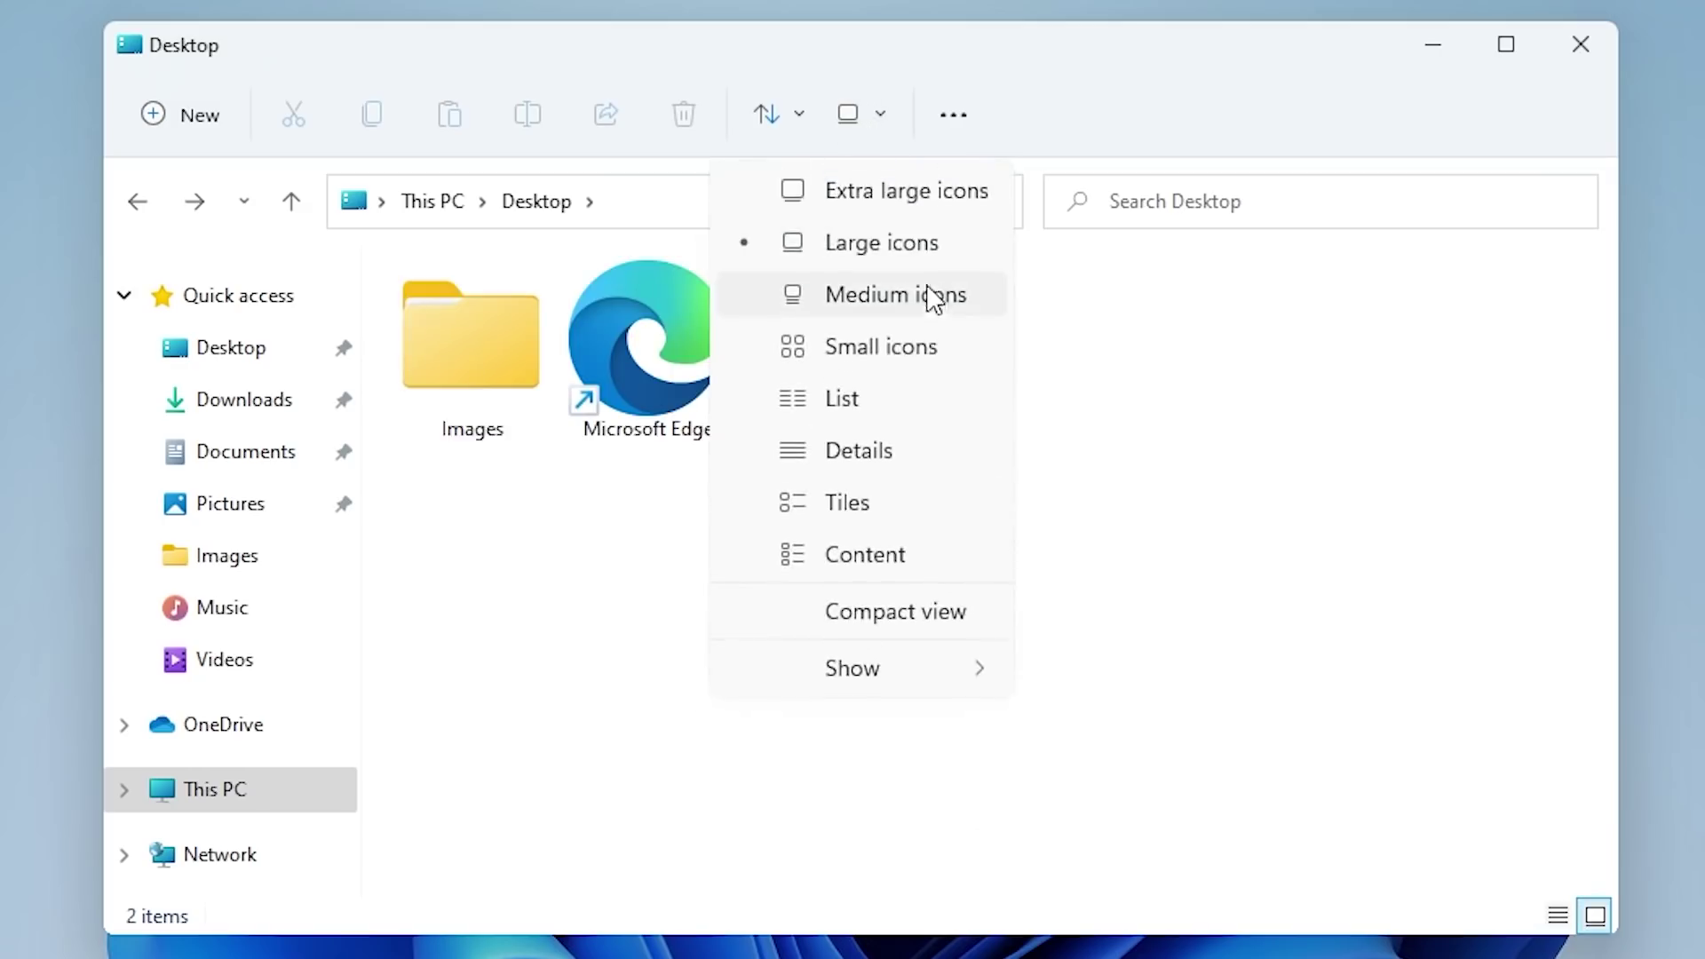
pyautogui.click(925, 291)
pyautogui.click(857, 116)
pyautogui.click(896, 448)
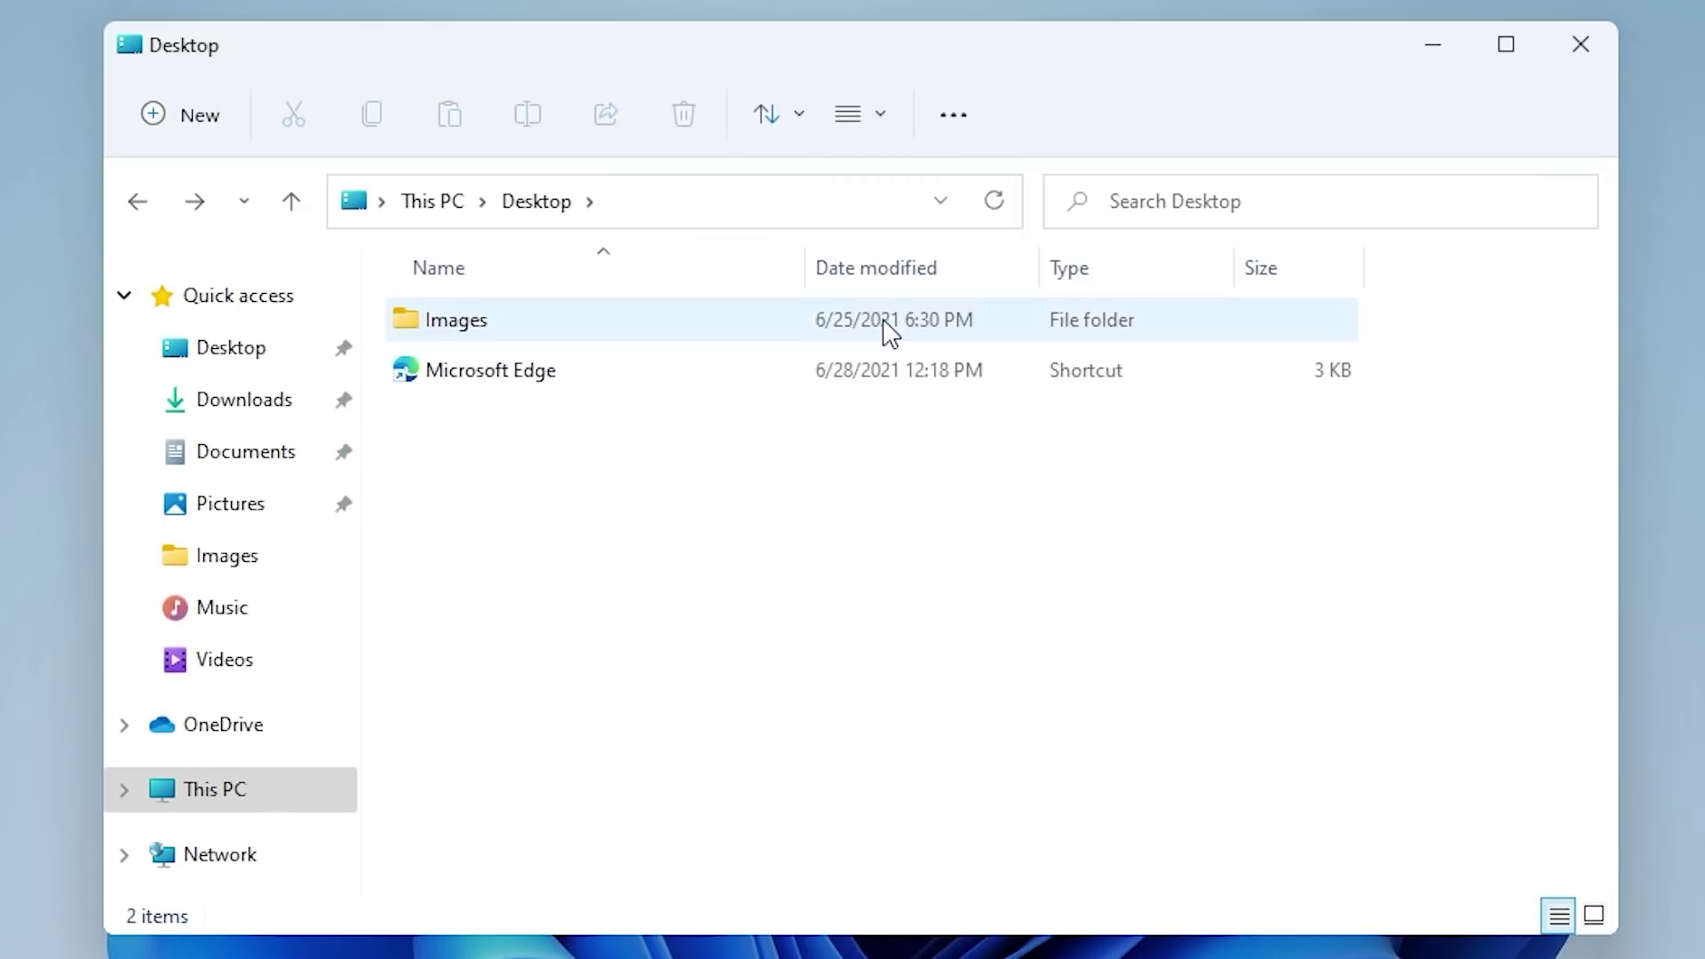
pyautogui.click(865, 115)
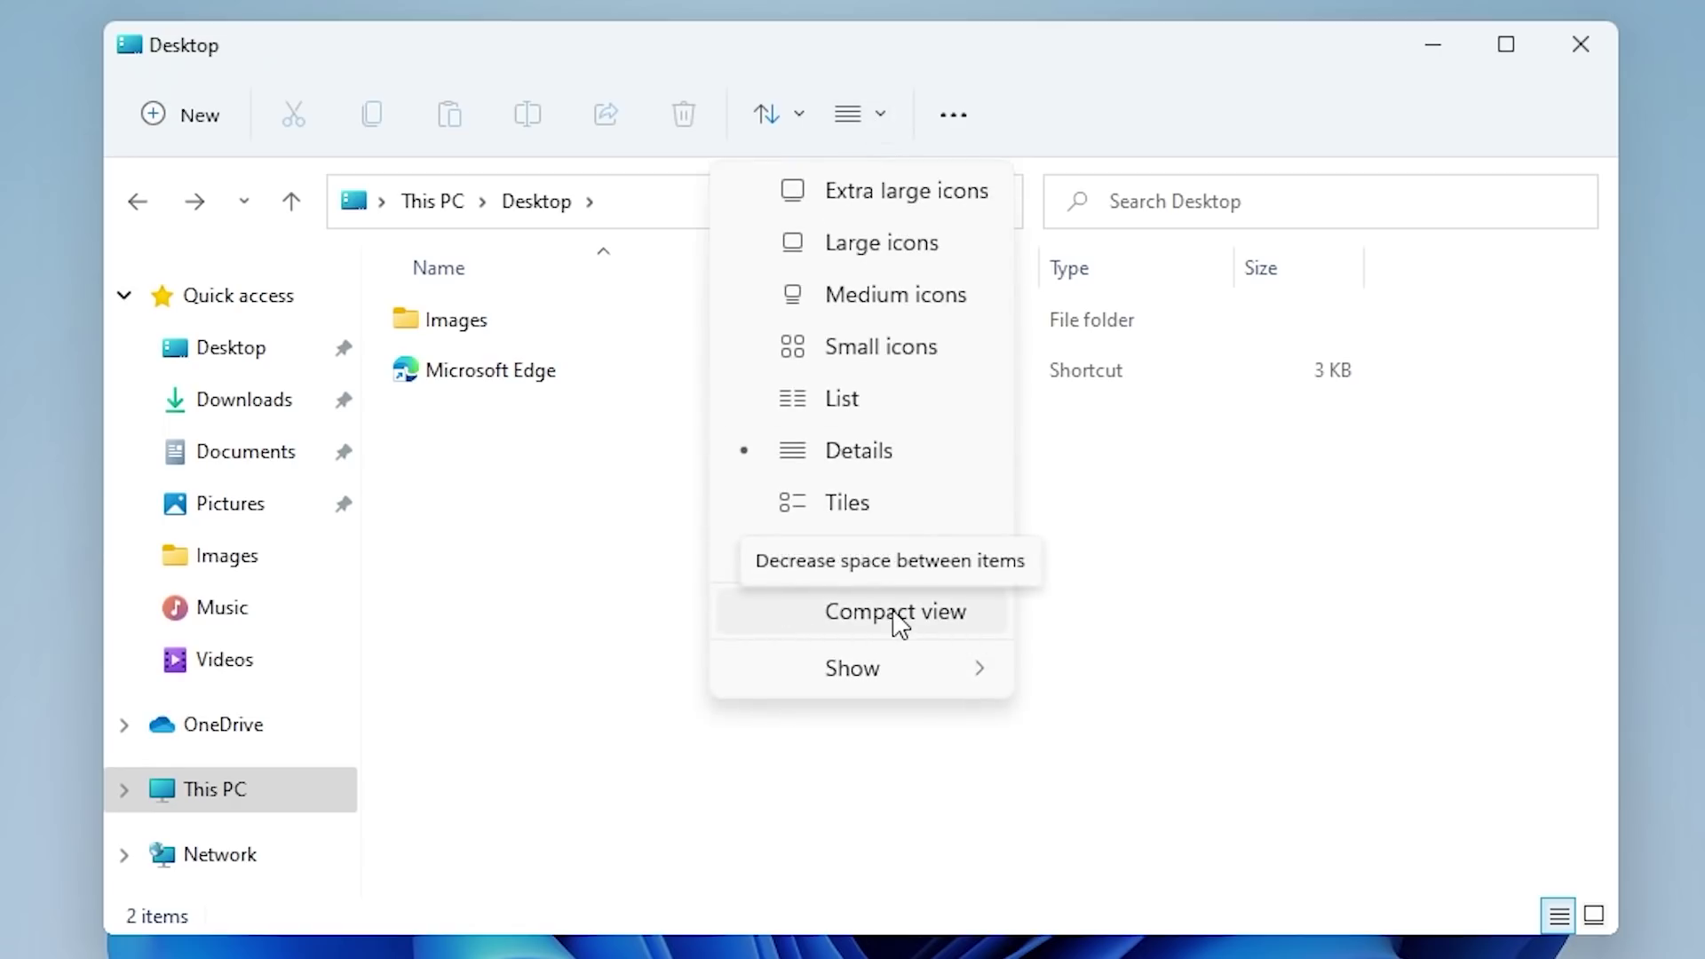
pyautogui.click(579, 533)
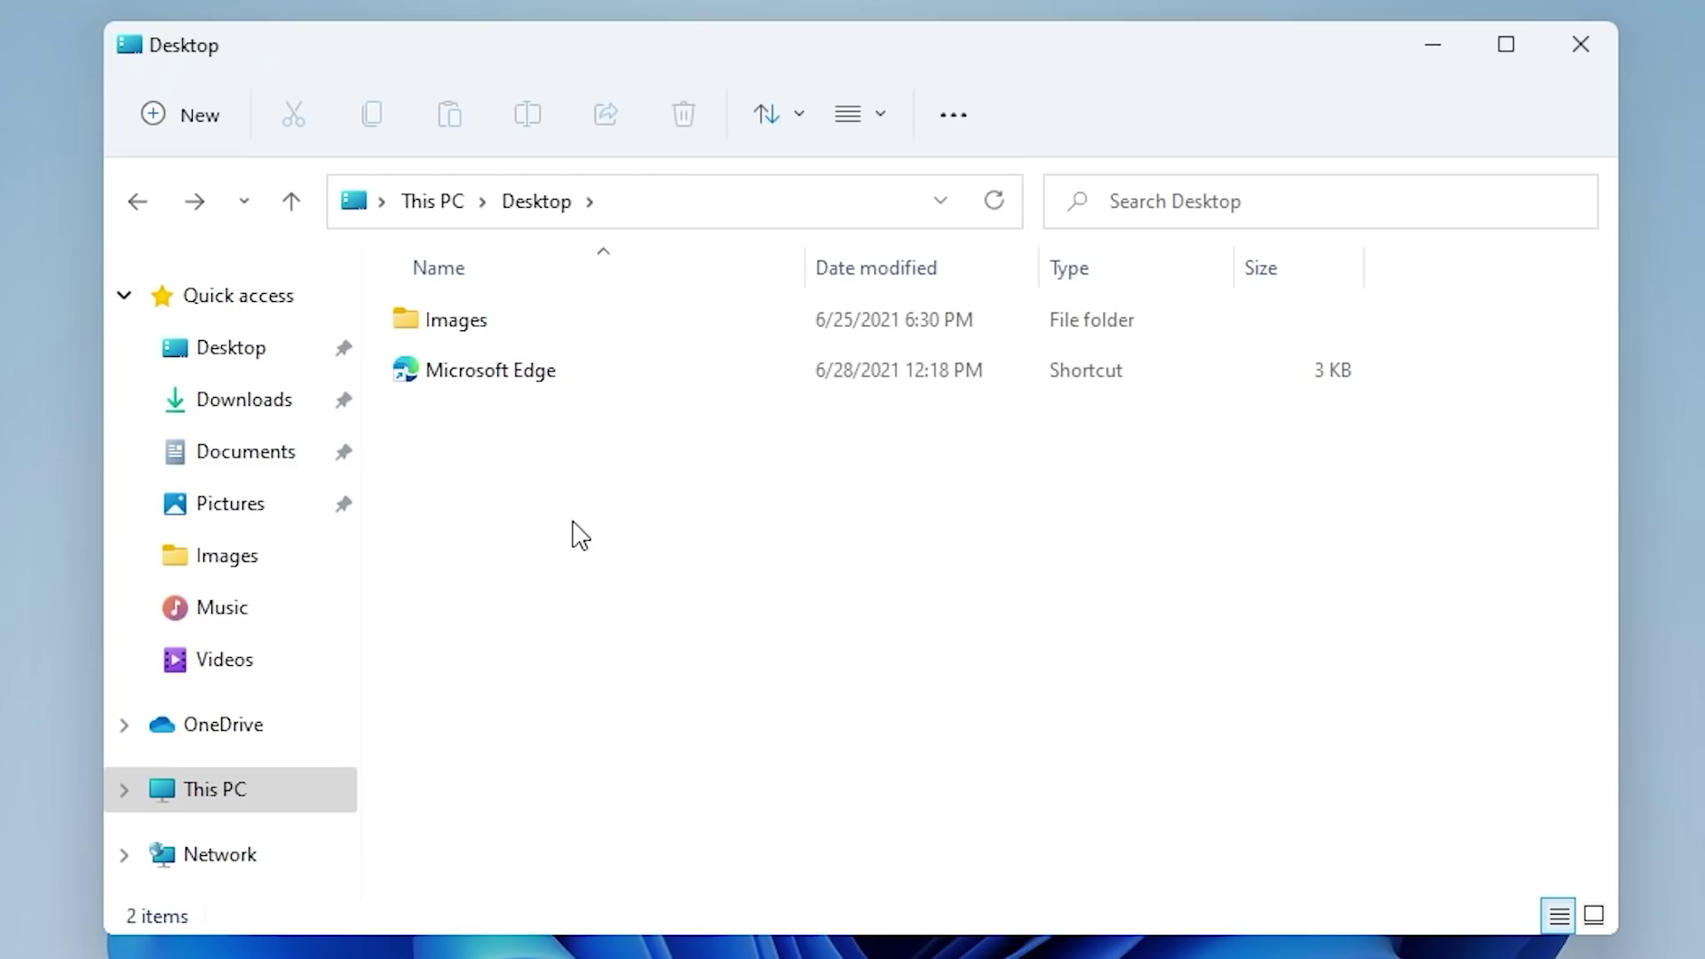
# - Open Local Disk (C:) from This PC and marquee-select its seven items
pyautogui.click(238, 790)
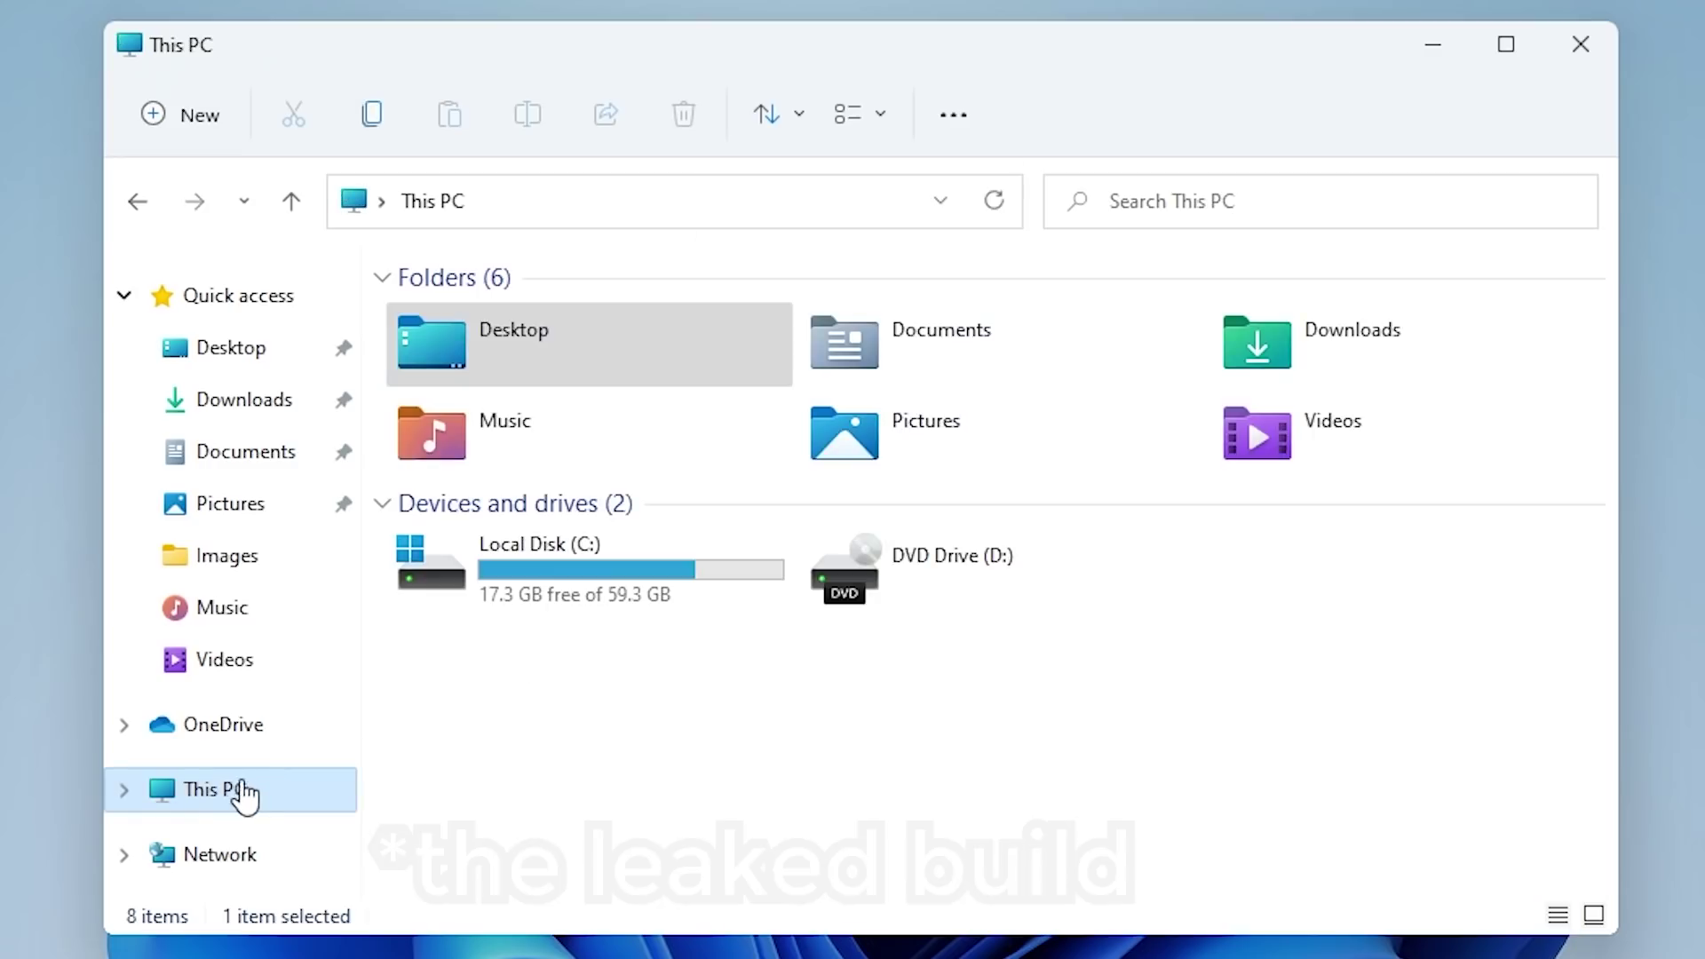
pyautogui.doubleClick(571, 563)
pyautogui.moveTo(765, 771); pyautogui.dragTo(350, 228)
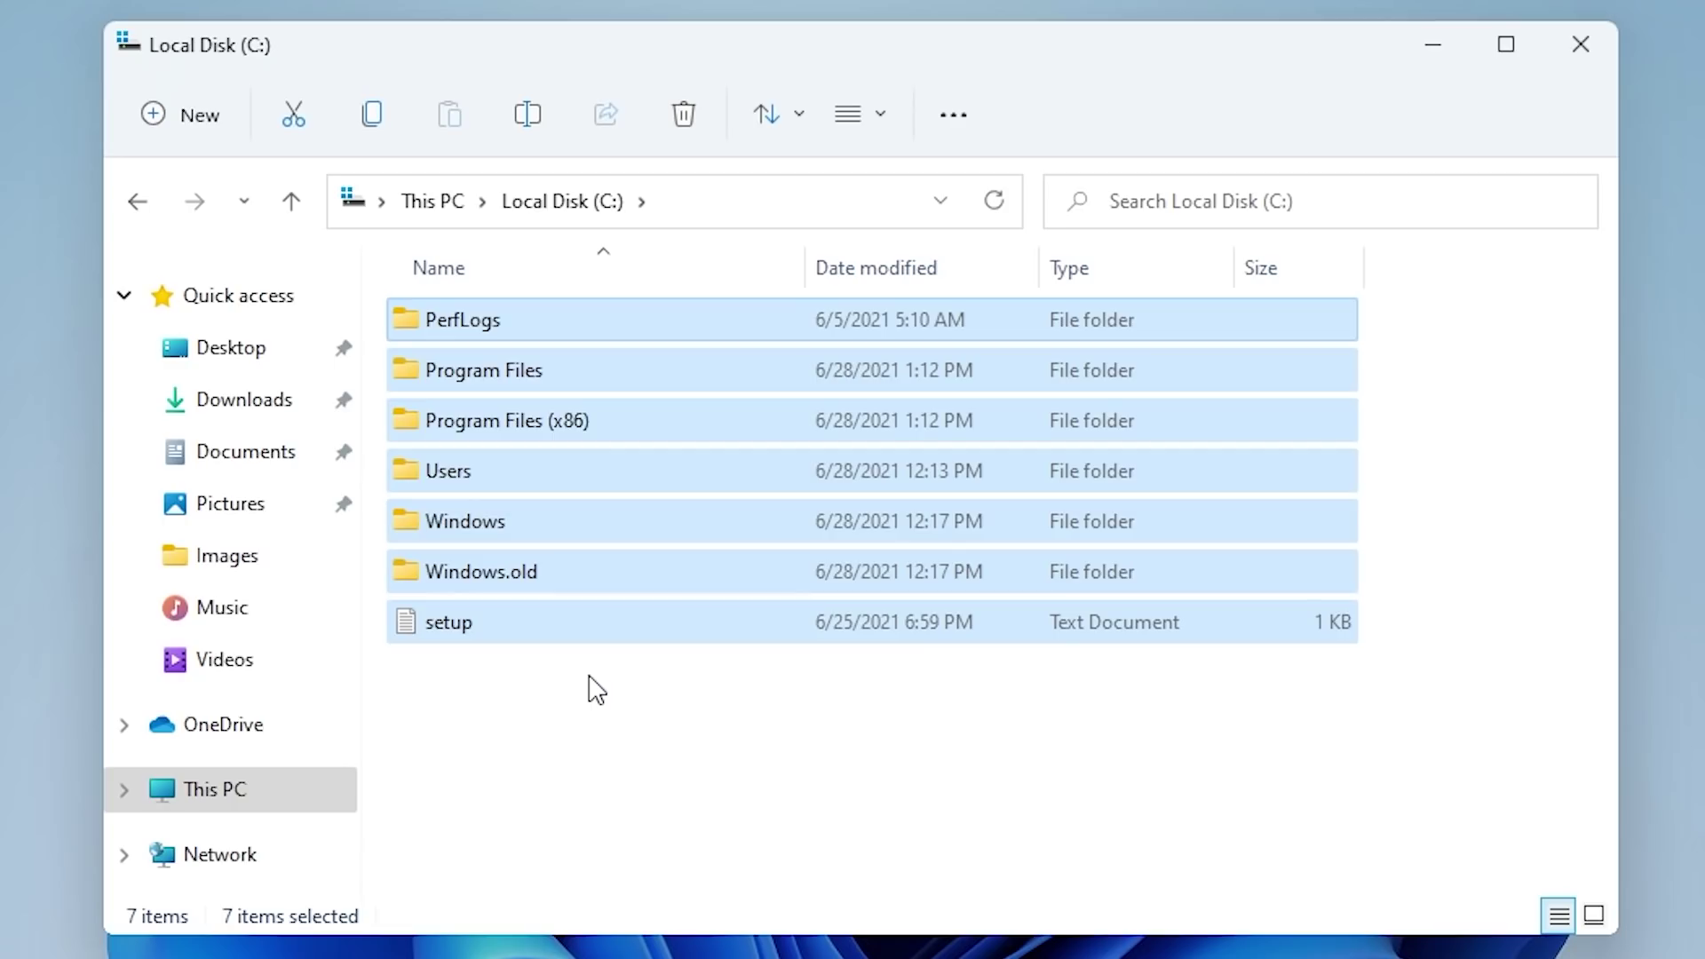
pyautogui.click(601, 716)
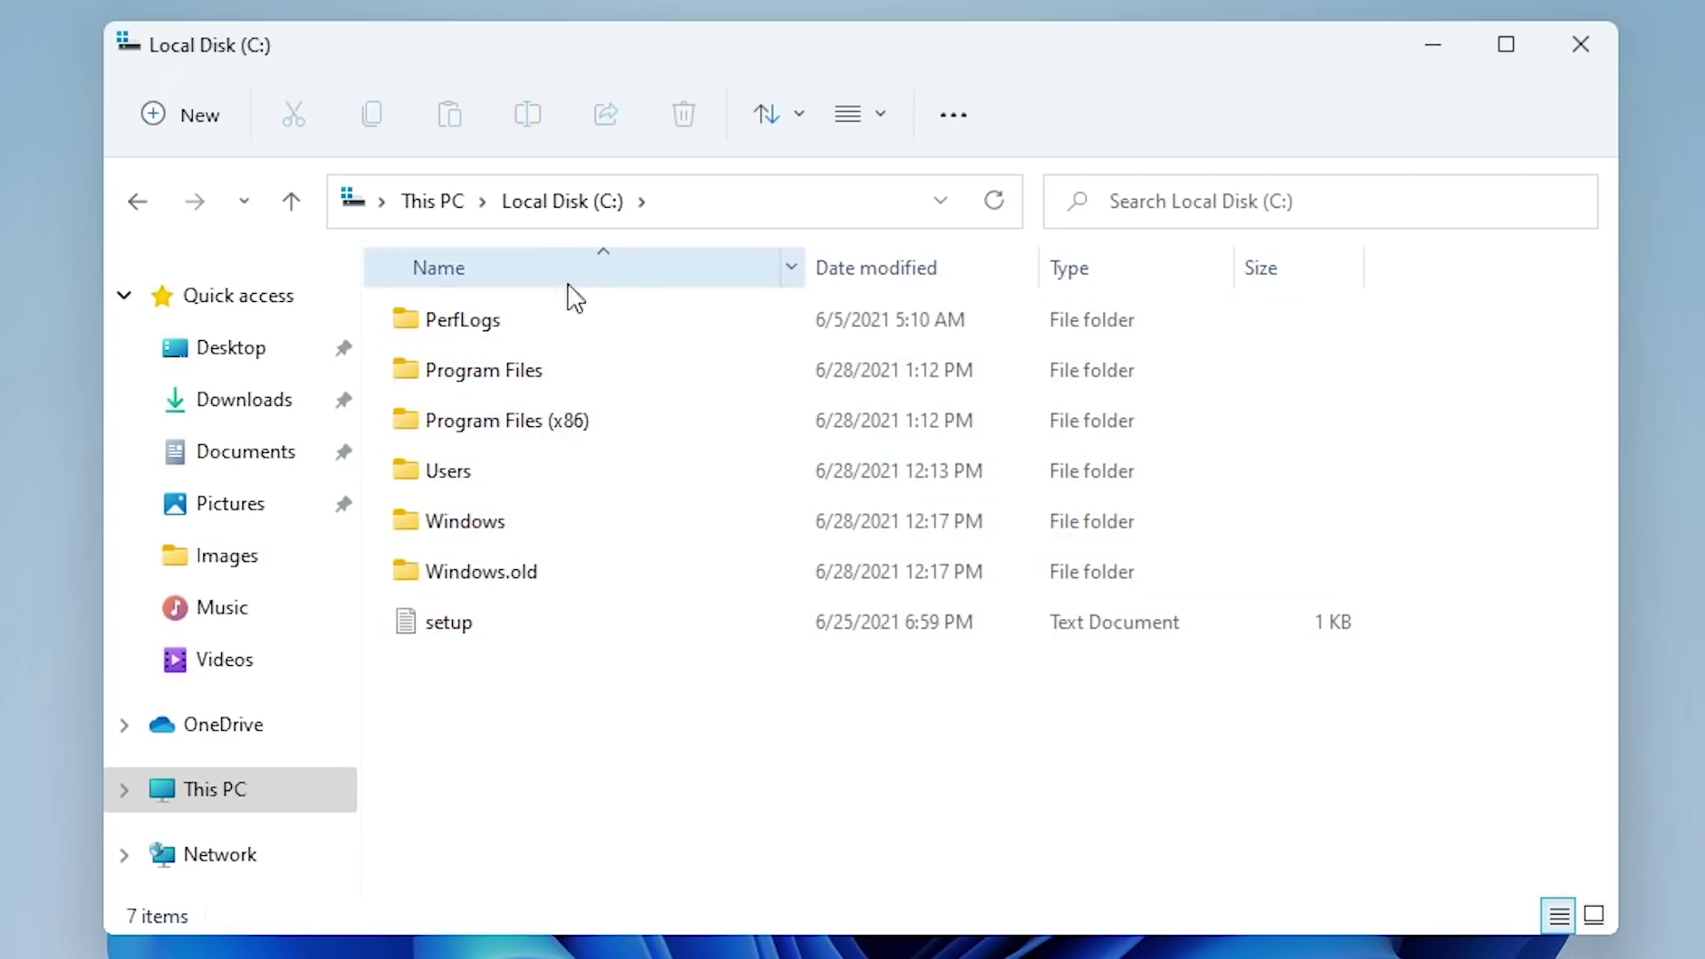
pyautogui.moveTo(647, 715); pyautogui.dragTo(350, 222)
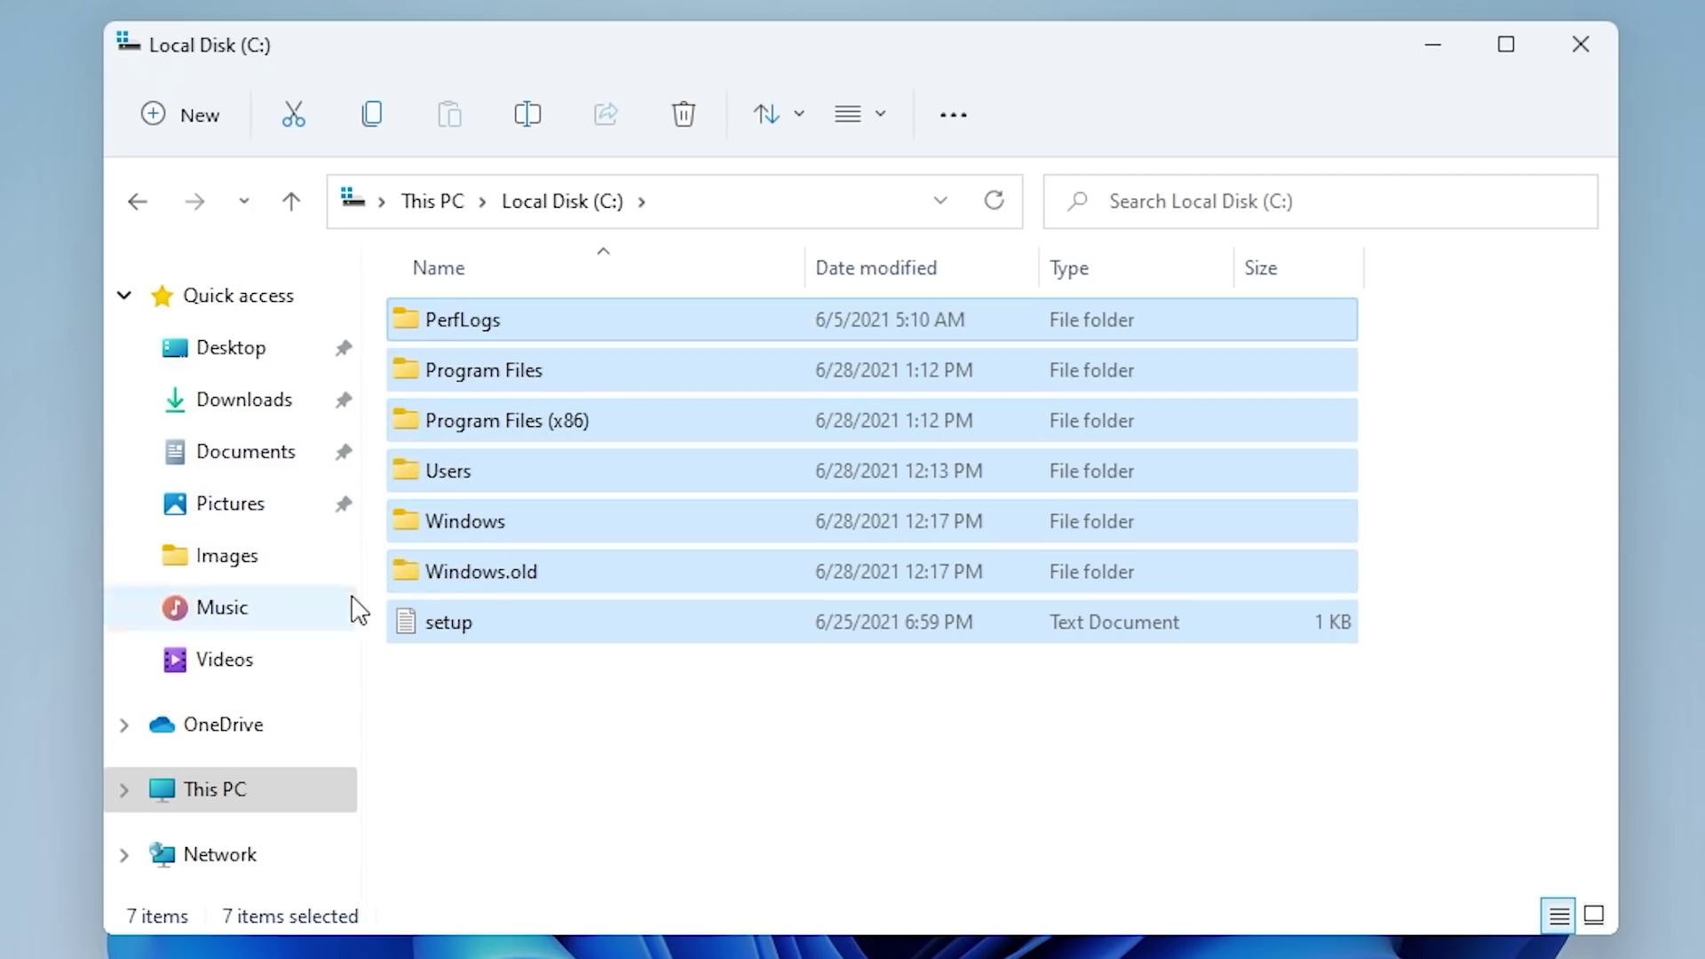
pyautogui.click(778, 792)
# - Switch the C: file list to Compact view and marquee-select the tighter rows
pyautogui.click(891, 124)
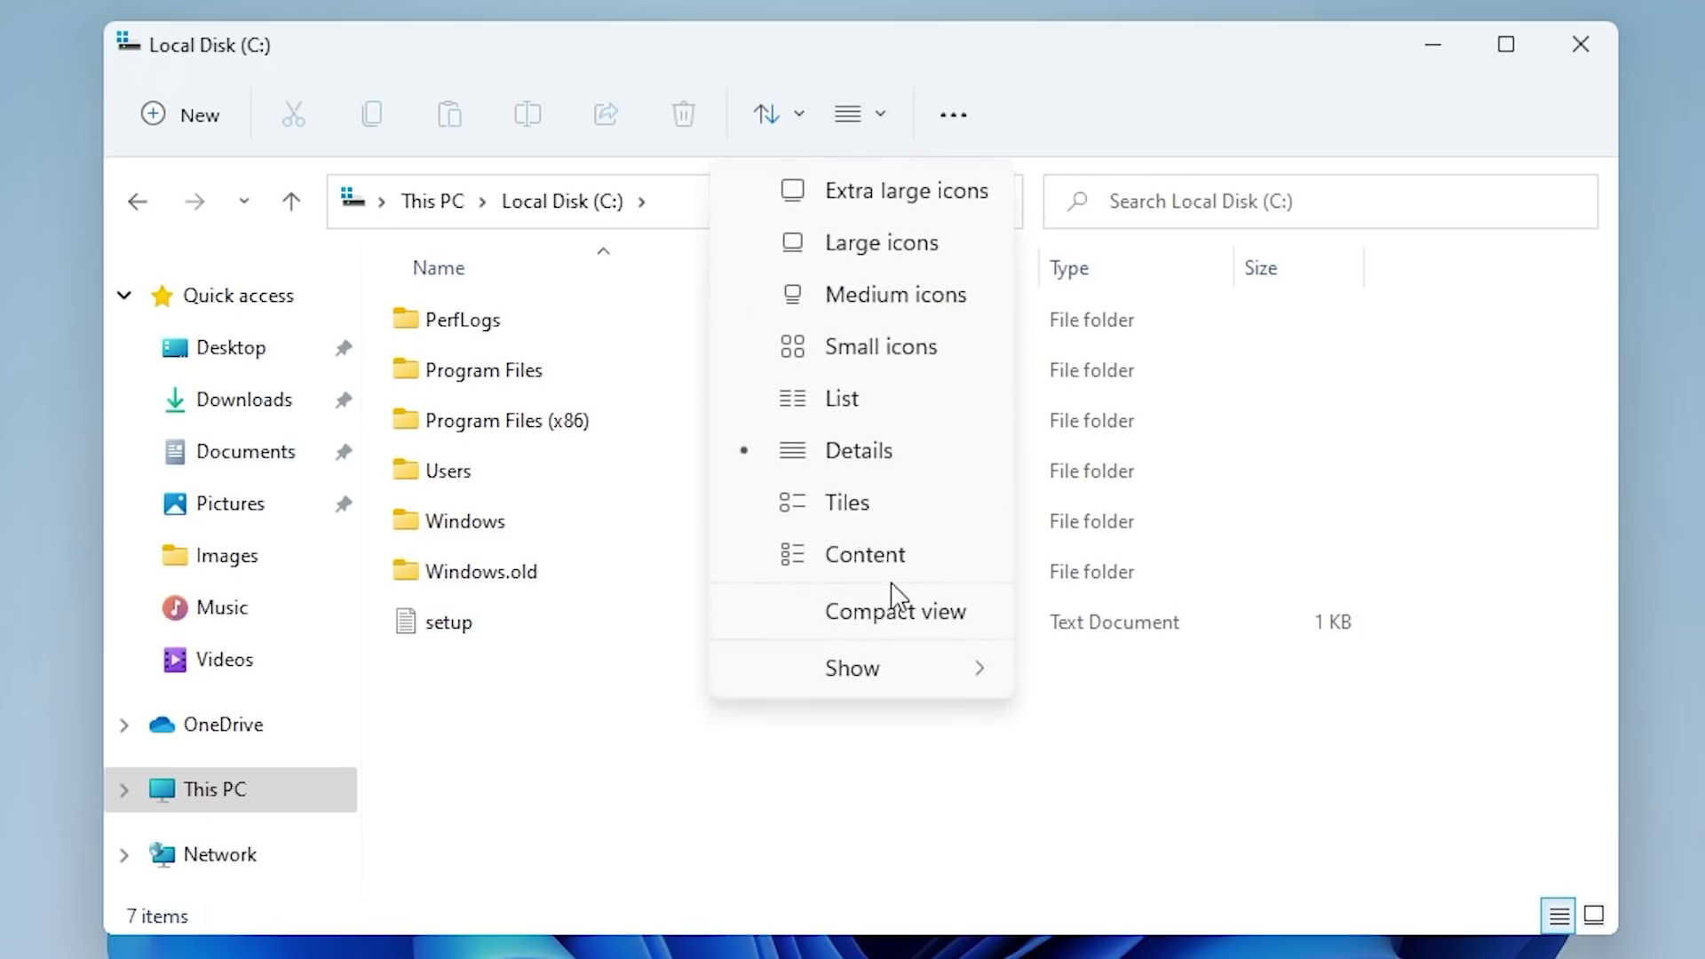
pyautogui.click(871, 632)
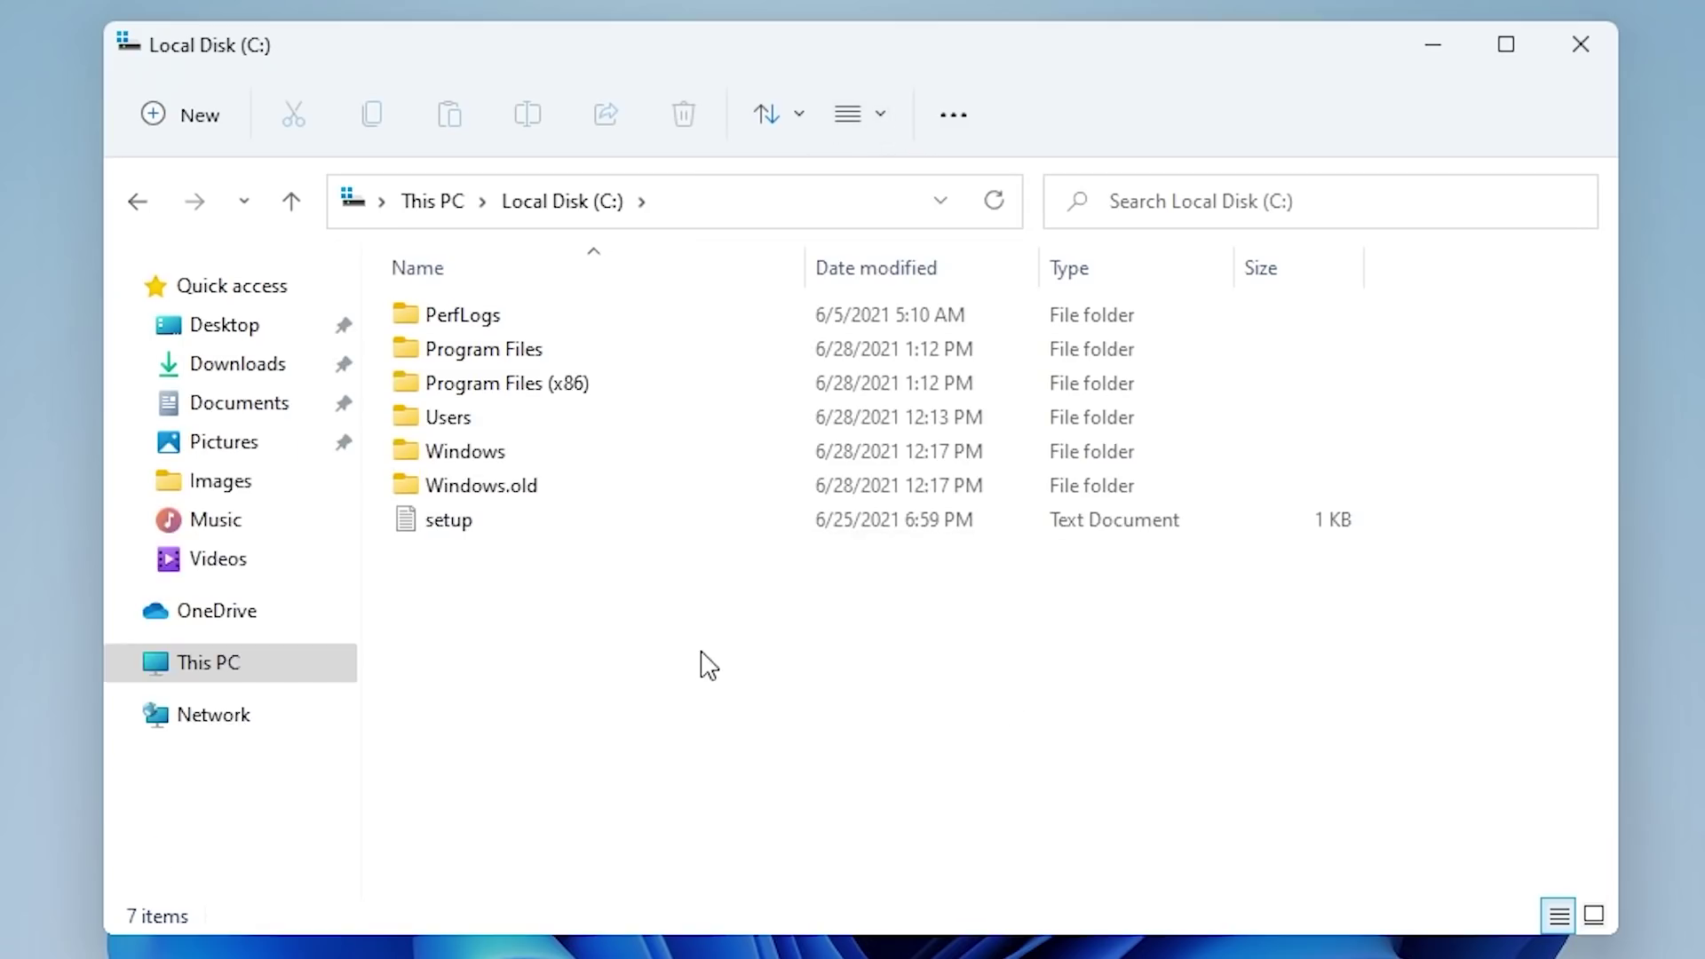
pyautogui.moveTo(707, 665); pyautogui.dragTo(449, 267)
pyautogui.click(788, 723)
pyautogui.moveTo(787, 722); pyautogui.dragTo(292, 197)
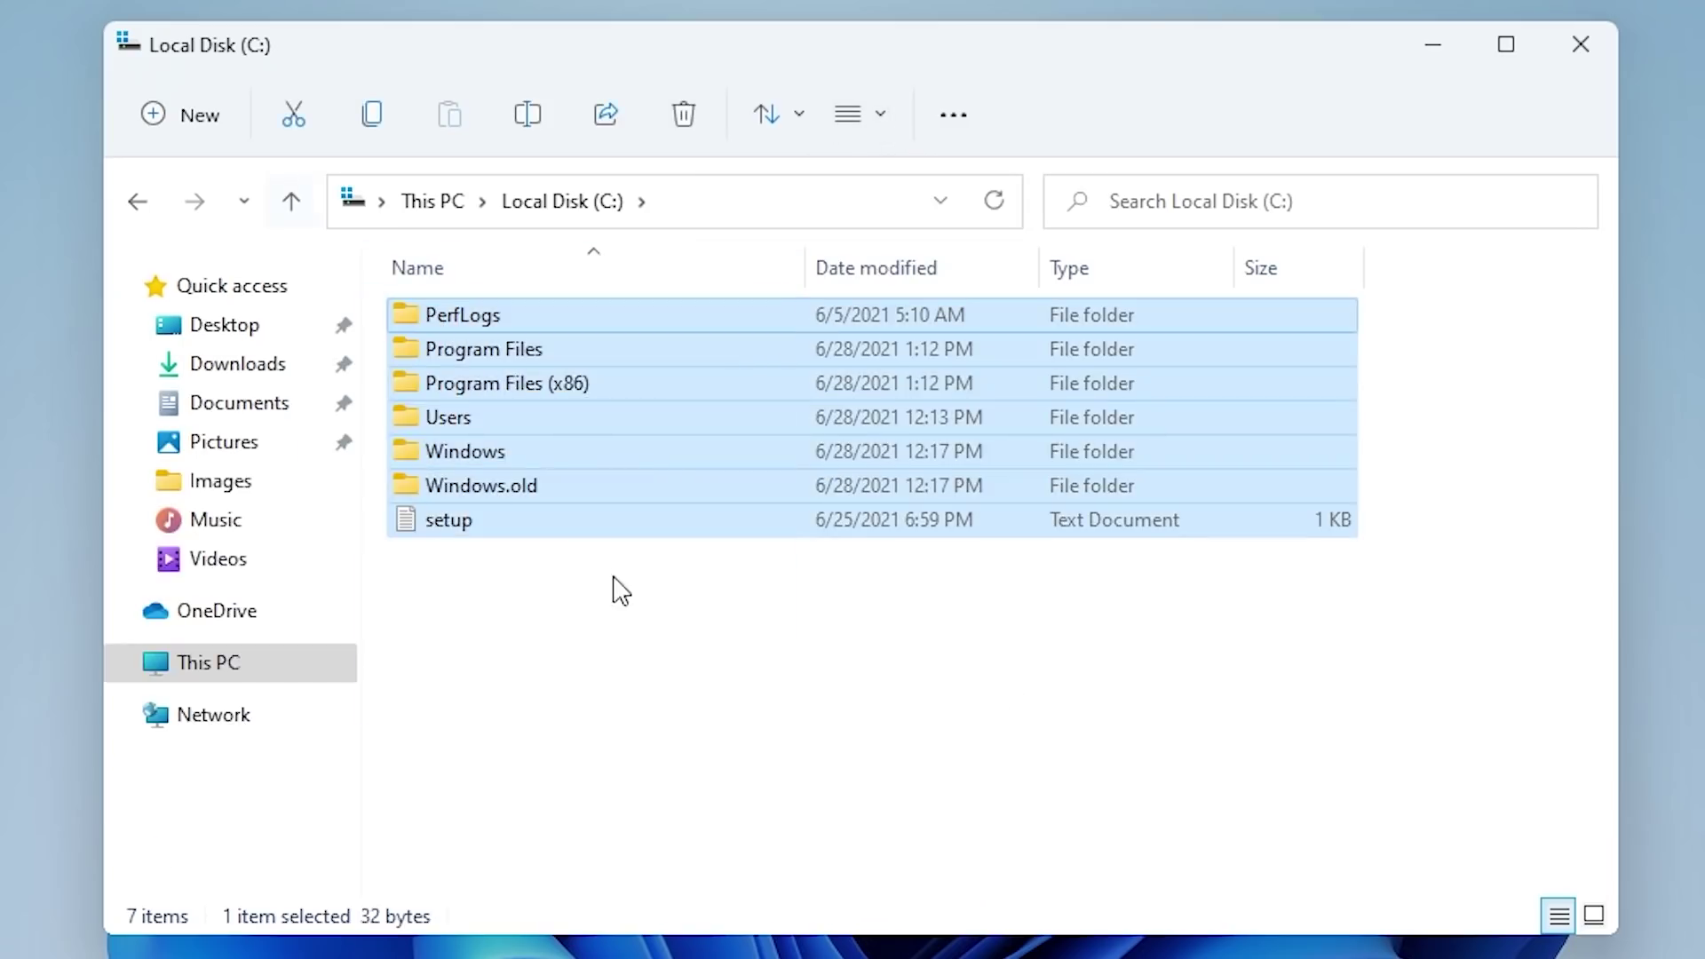
pyautogui.click(678, 630)
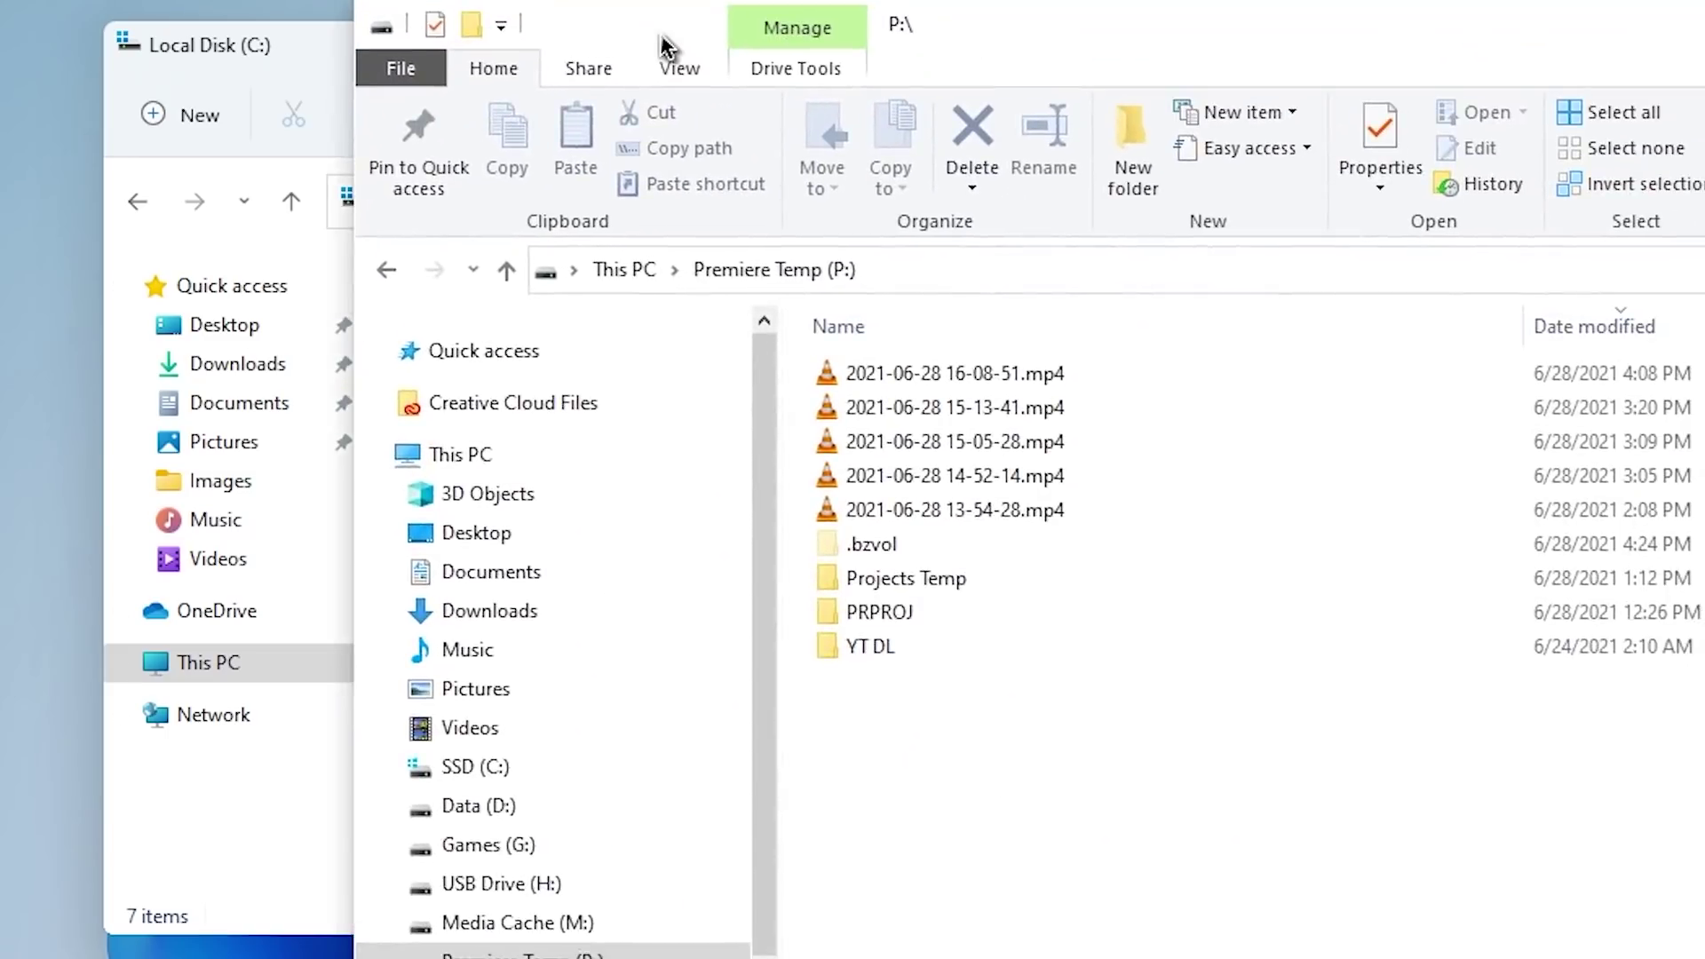
# - Move the Premiere Temp (P:) window aside and turn Compact view back off
pyautogui.moveTo(662, 44); pyautogui.dragTo(997, 125)
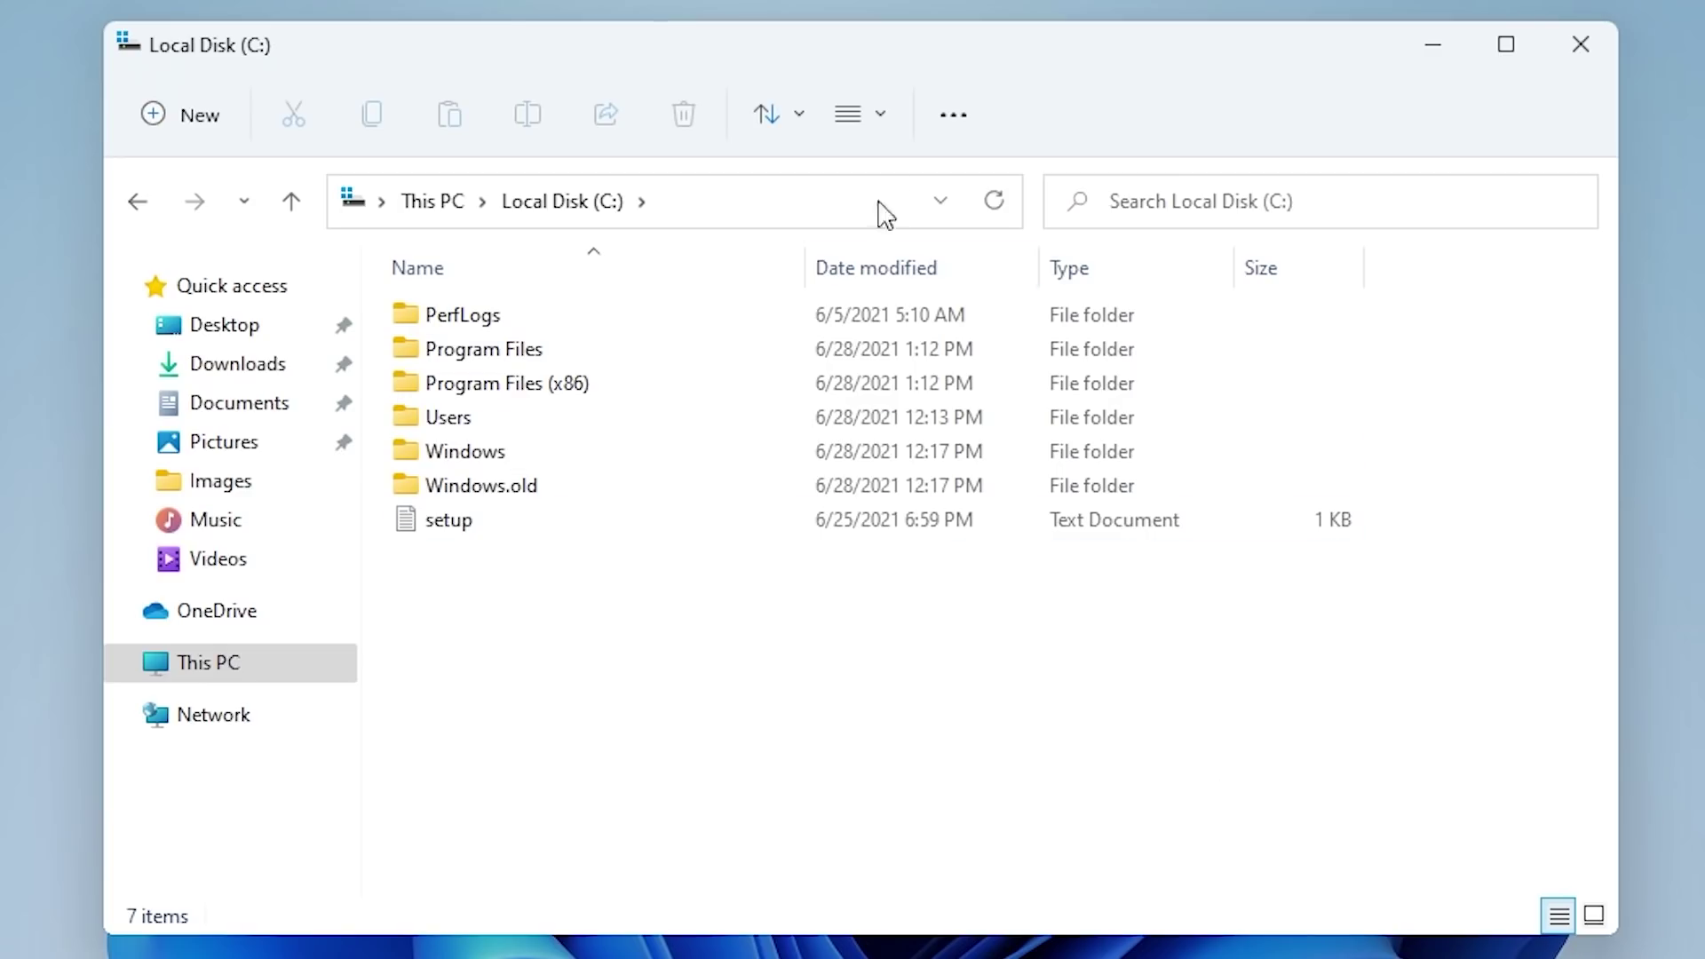
pyautogui.click(883, 118)
pyautogui.click(914, 609)
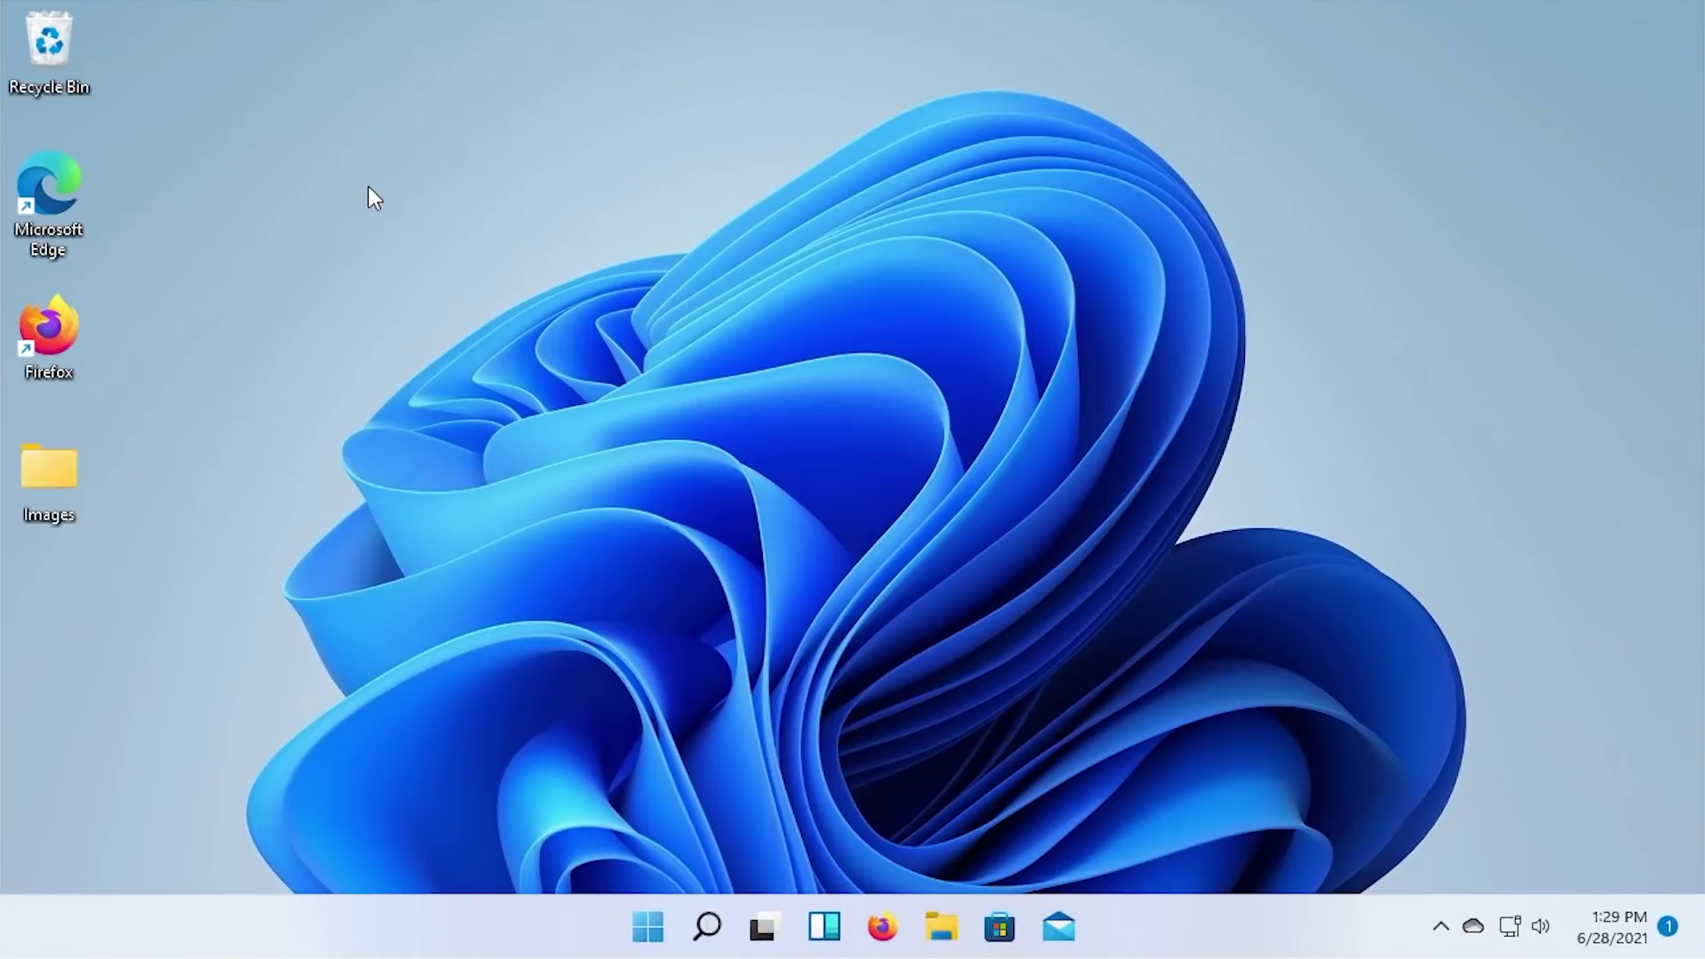
# - Browse the compact desktop menu's View, Sort by and New item submenus and Show more options
pyautogui.rightClick(367, 185)
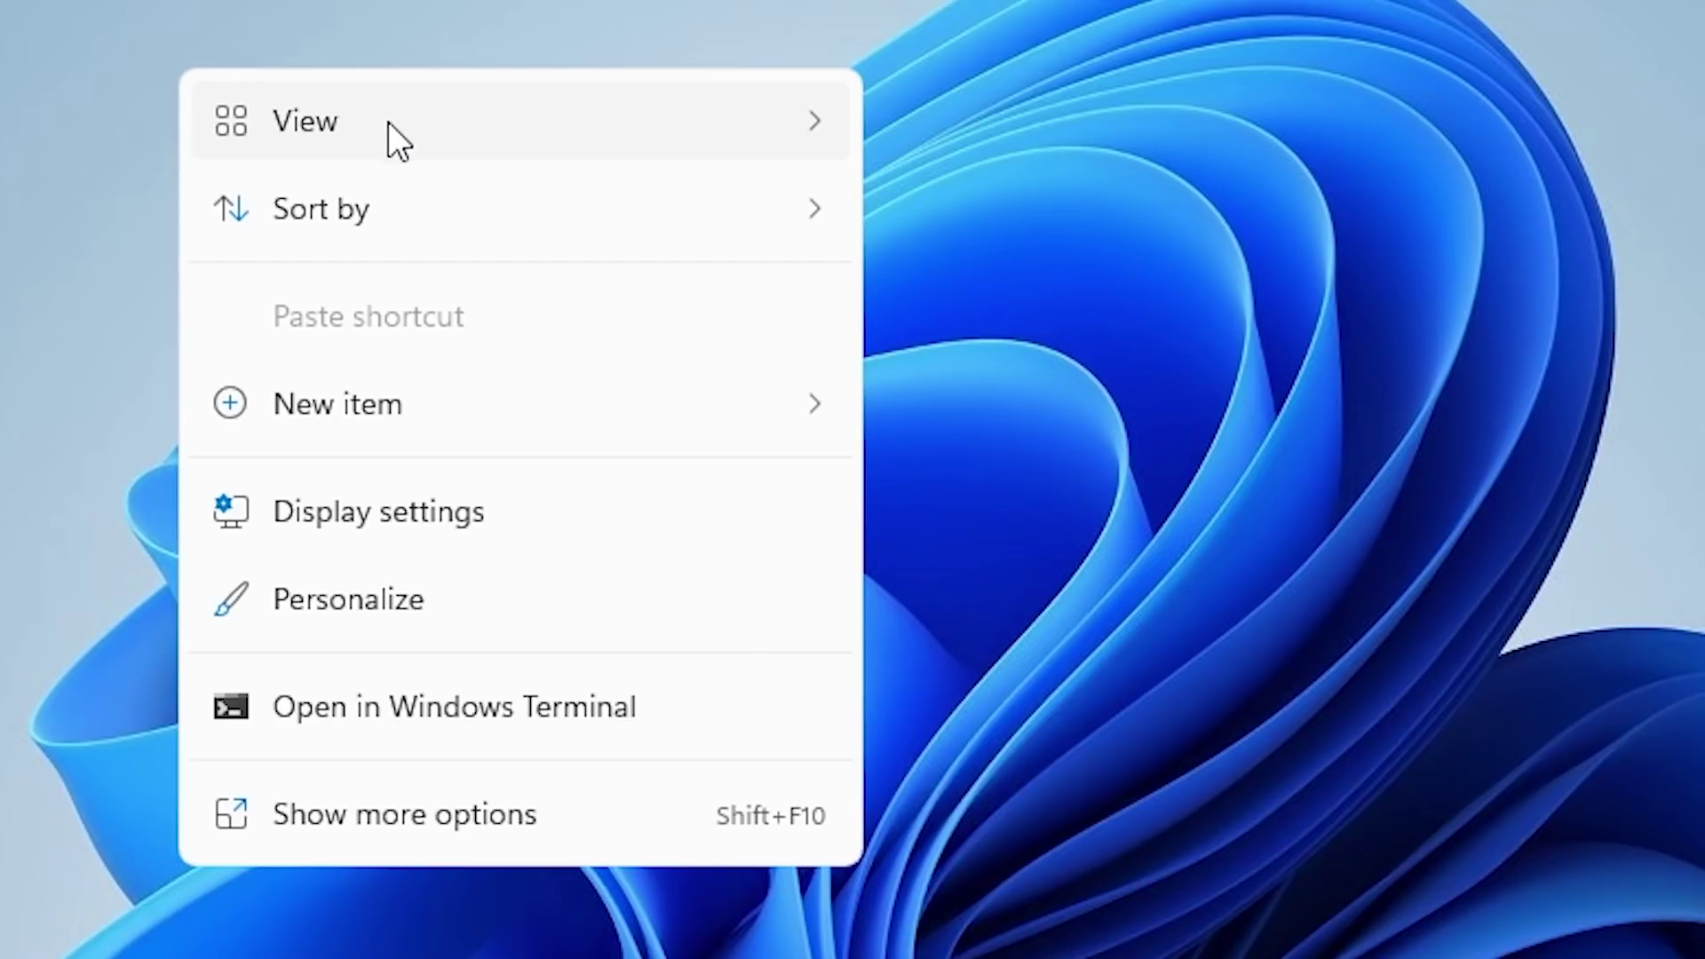
pyautogui.moveTo(388, 213)
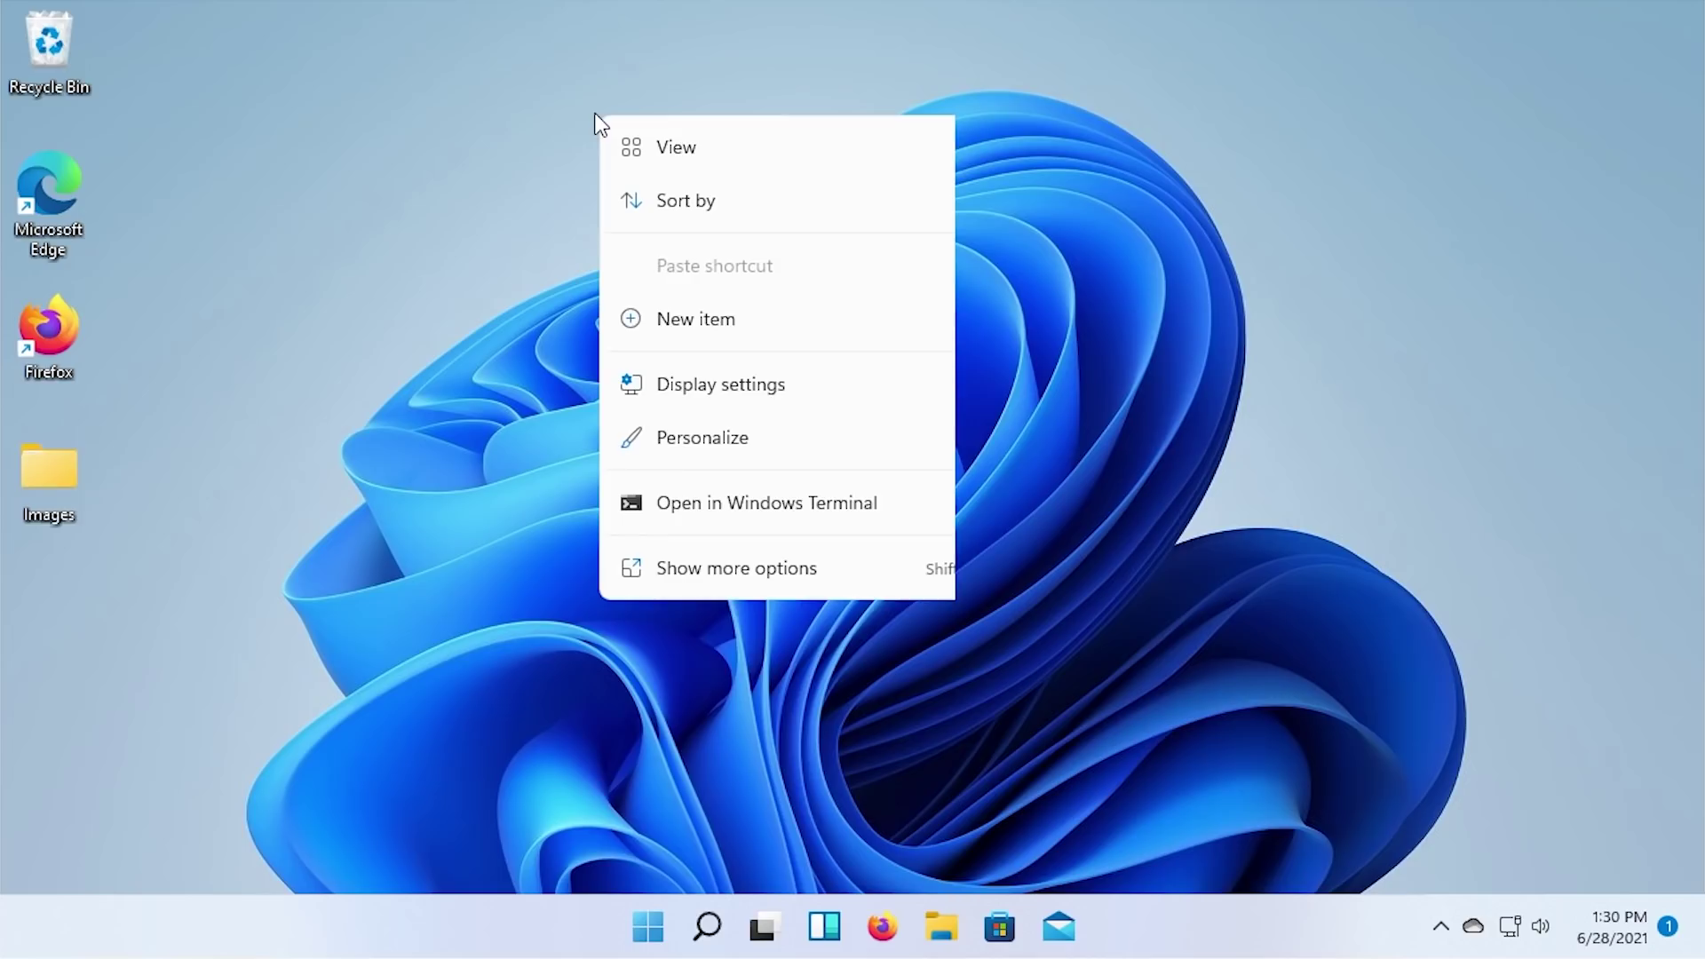
pyautogui.rightClick(1279, 217)
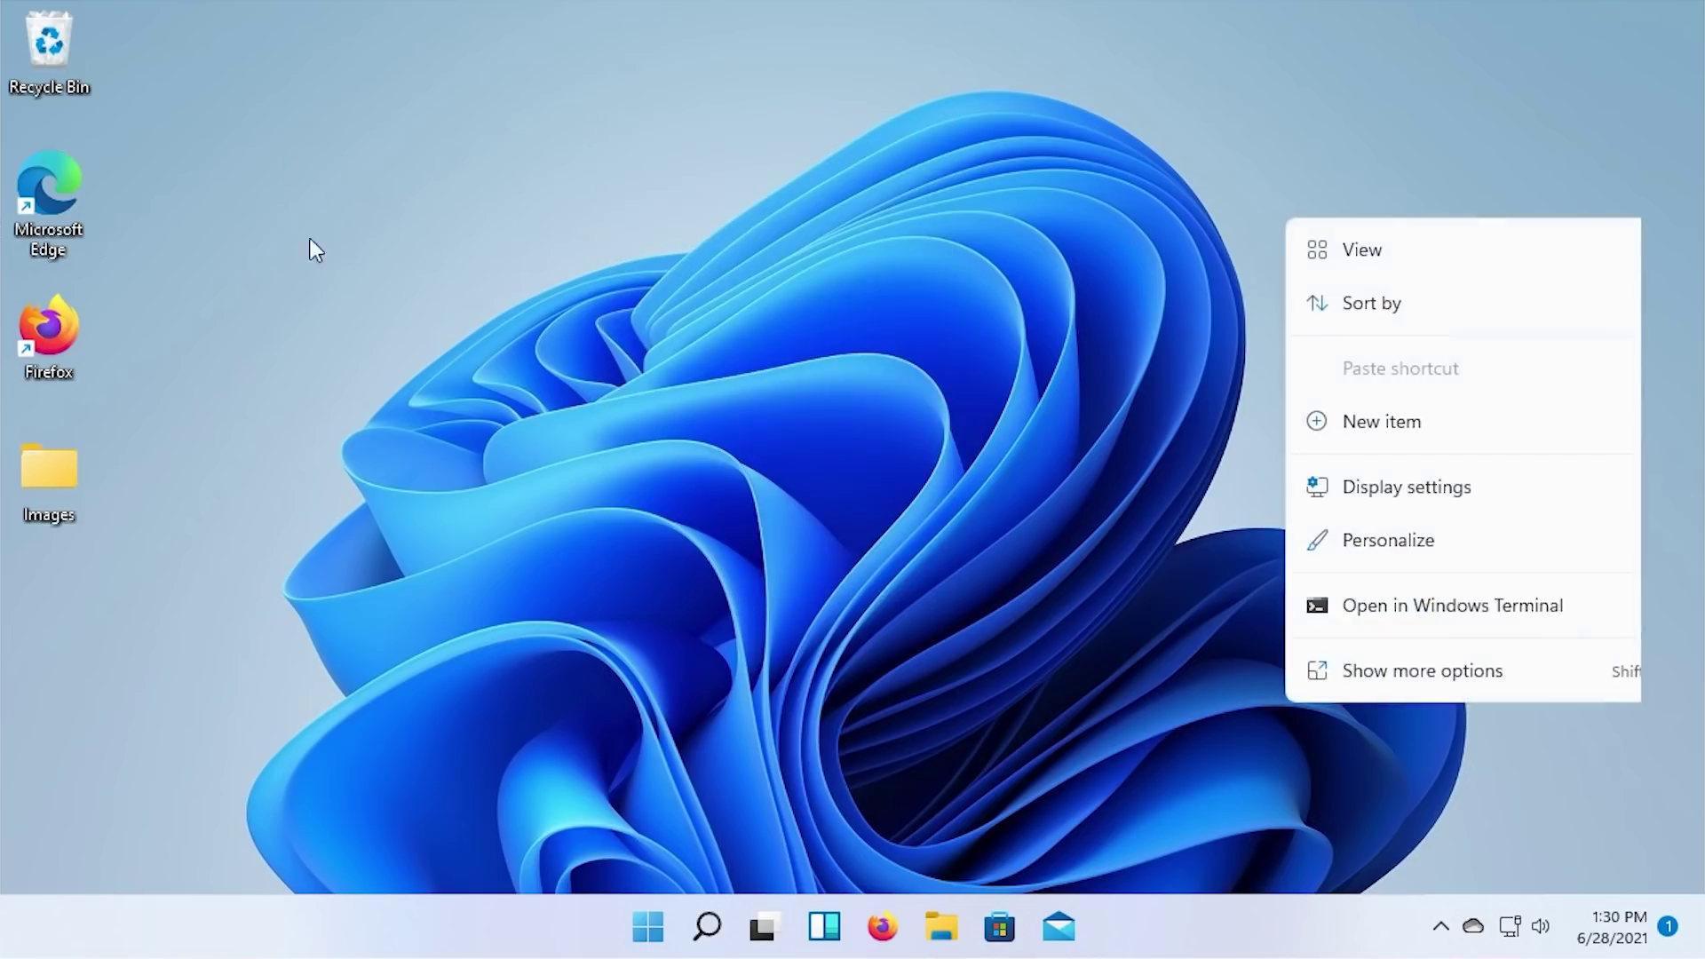
pyautogui.rightClick(258, 237)
pyautogui.rightClick(348, 163)
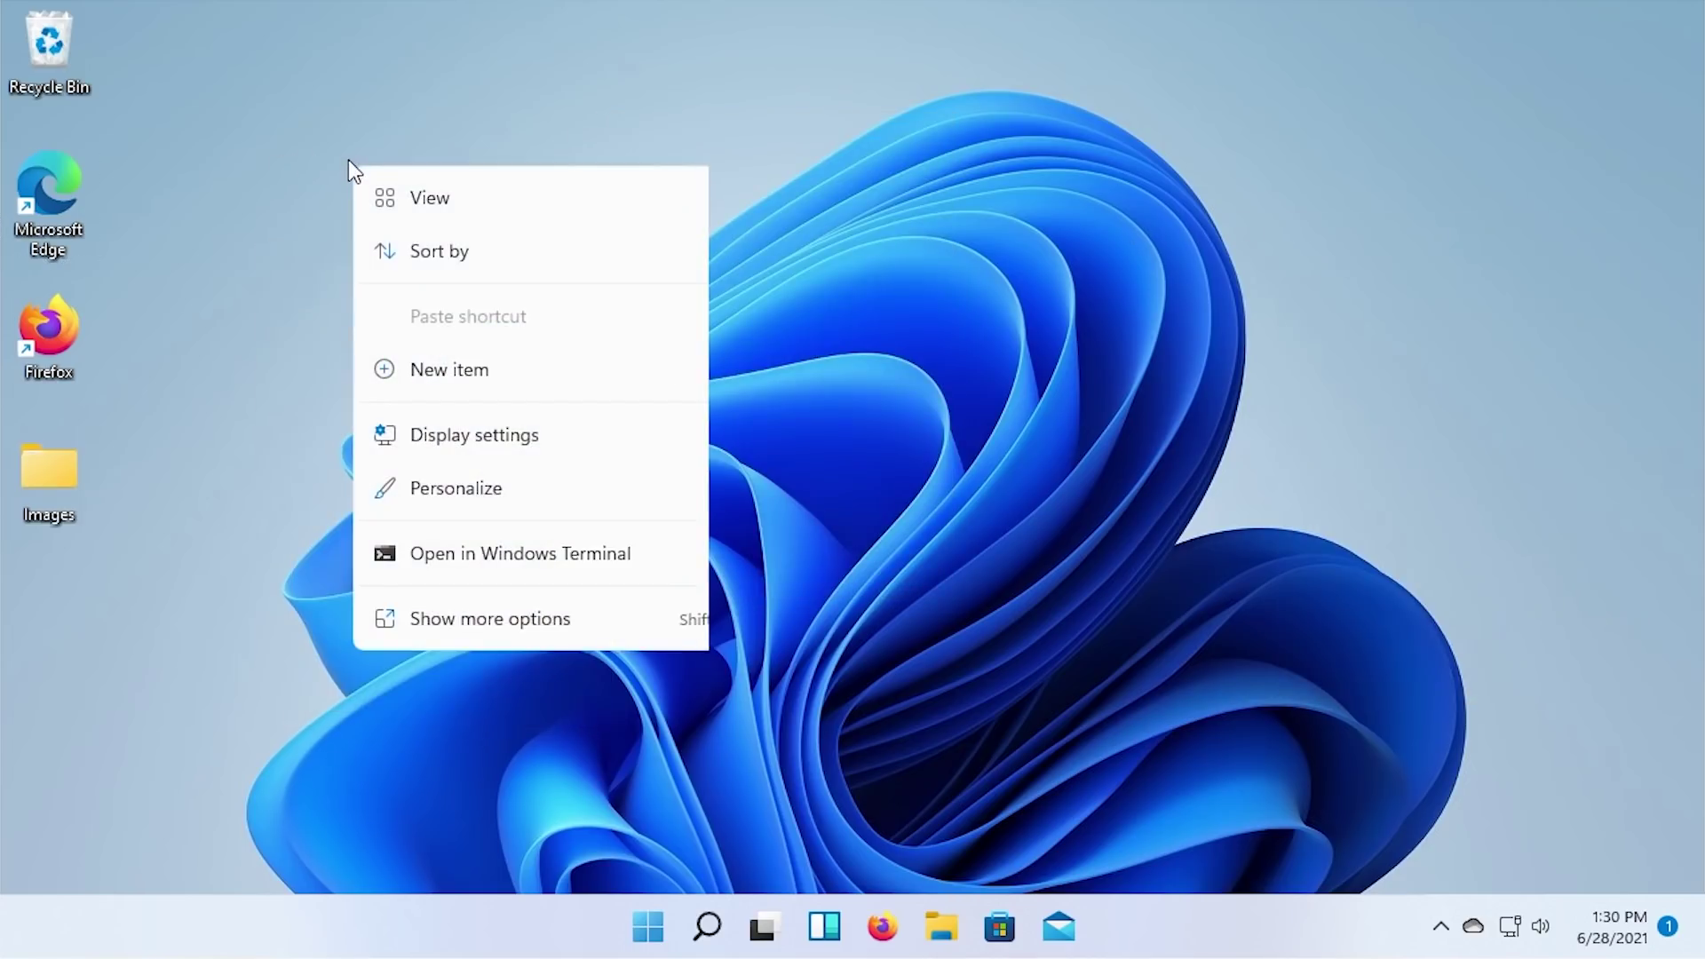
pyautogui.moveTo(690, 207)
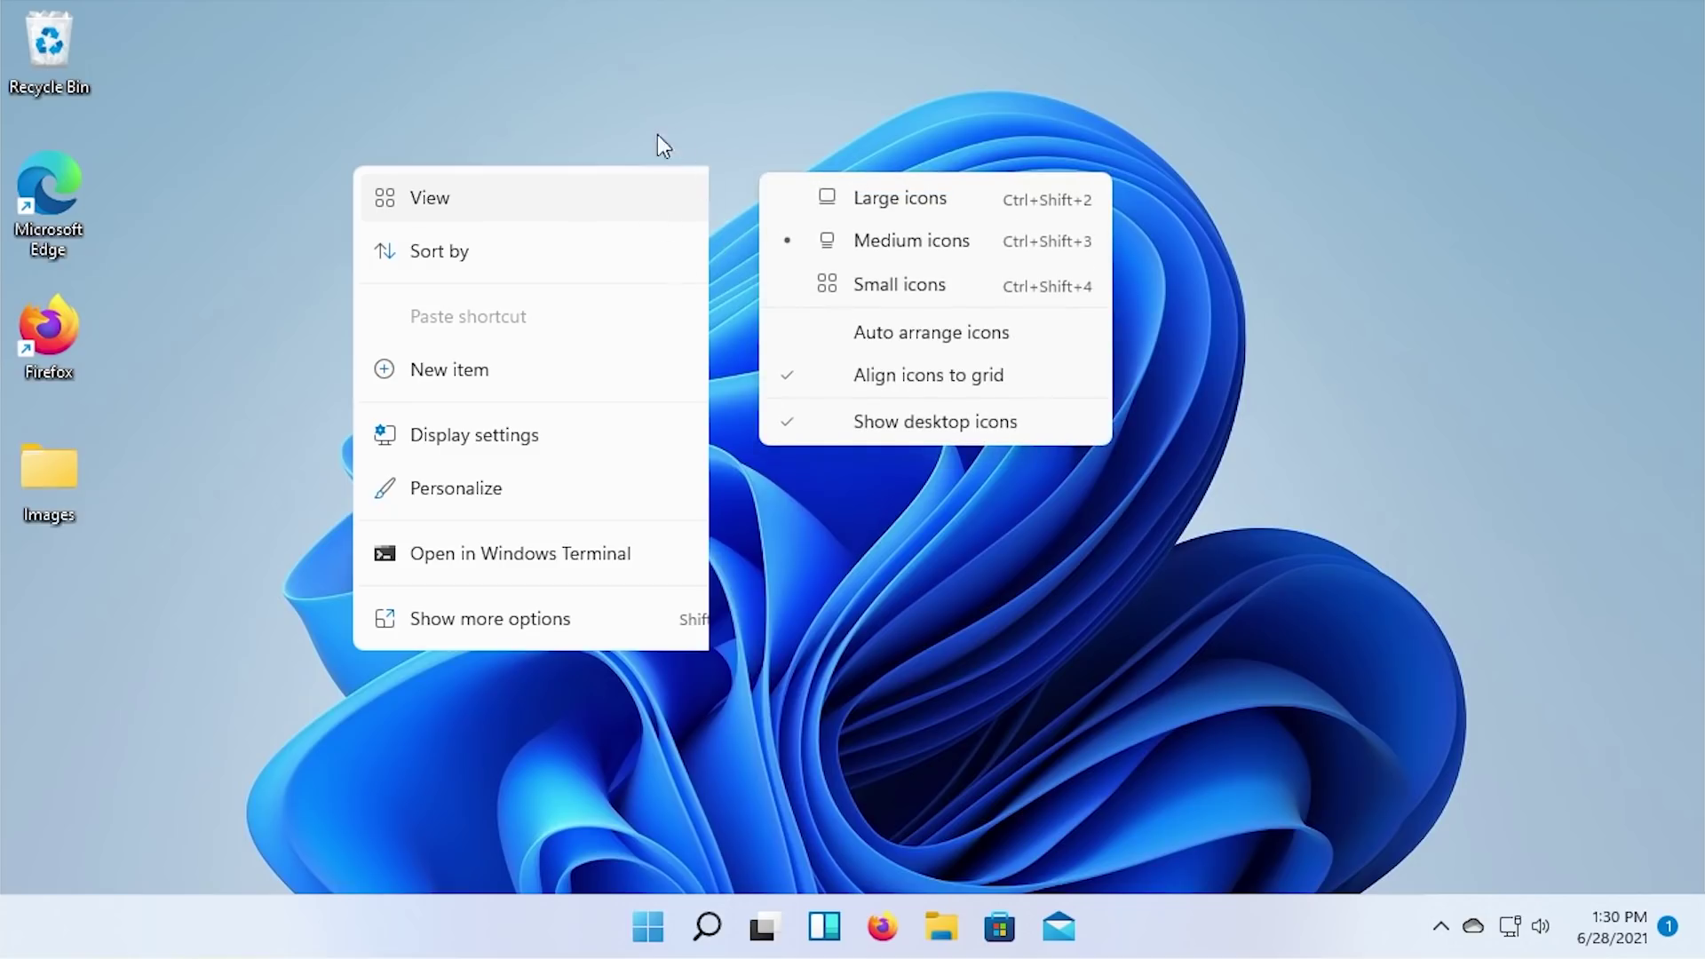
pyautogui.rightClick(259, 158)
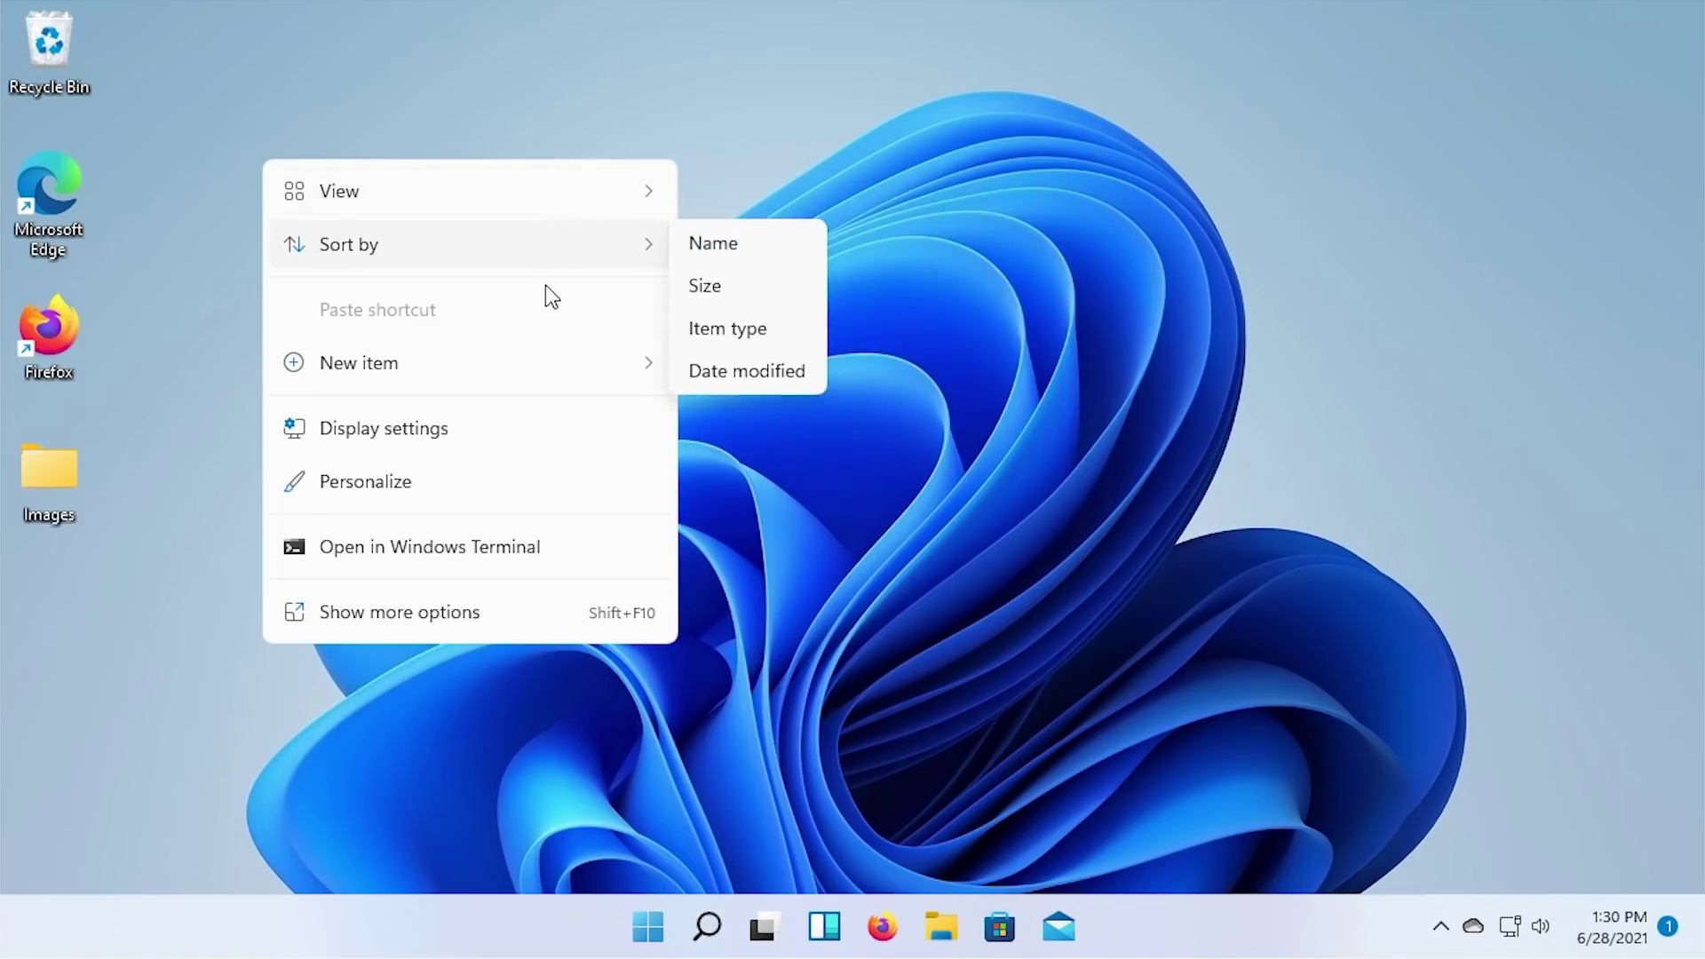
pyautogui.rightClick(526, 106)
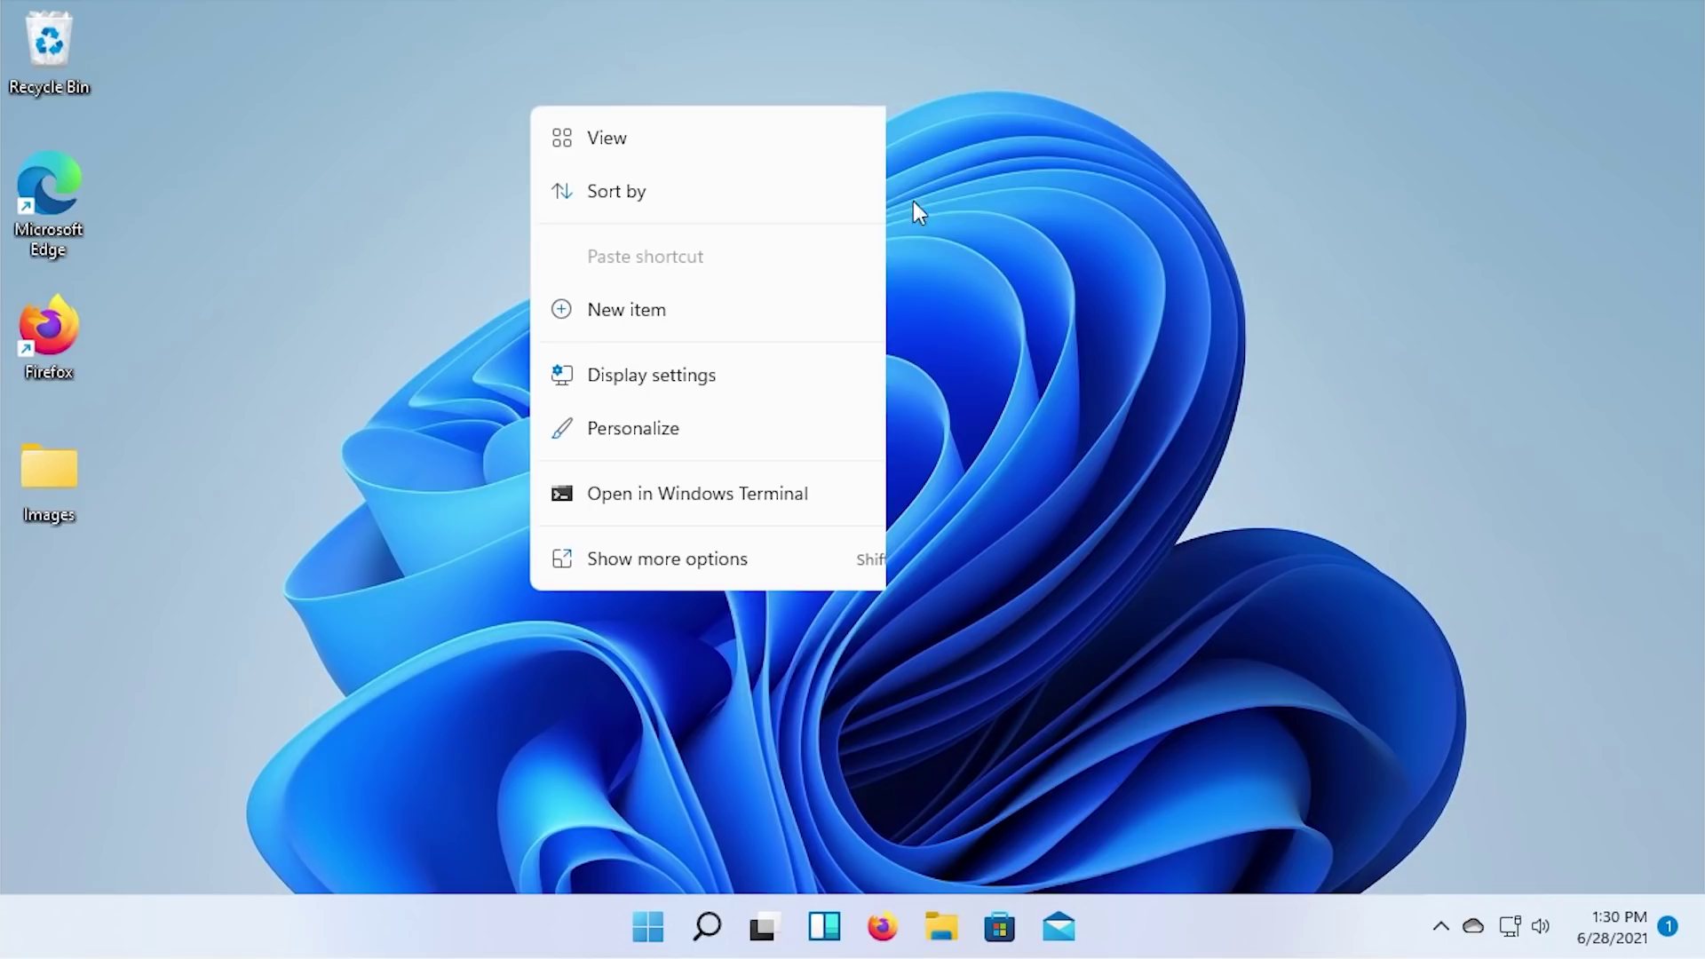
pyautogui.moveTo(811, 319)
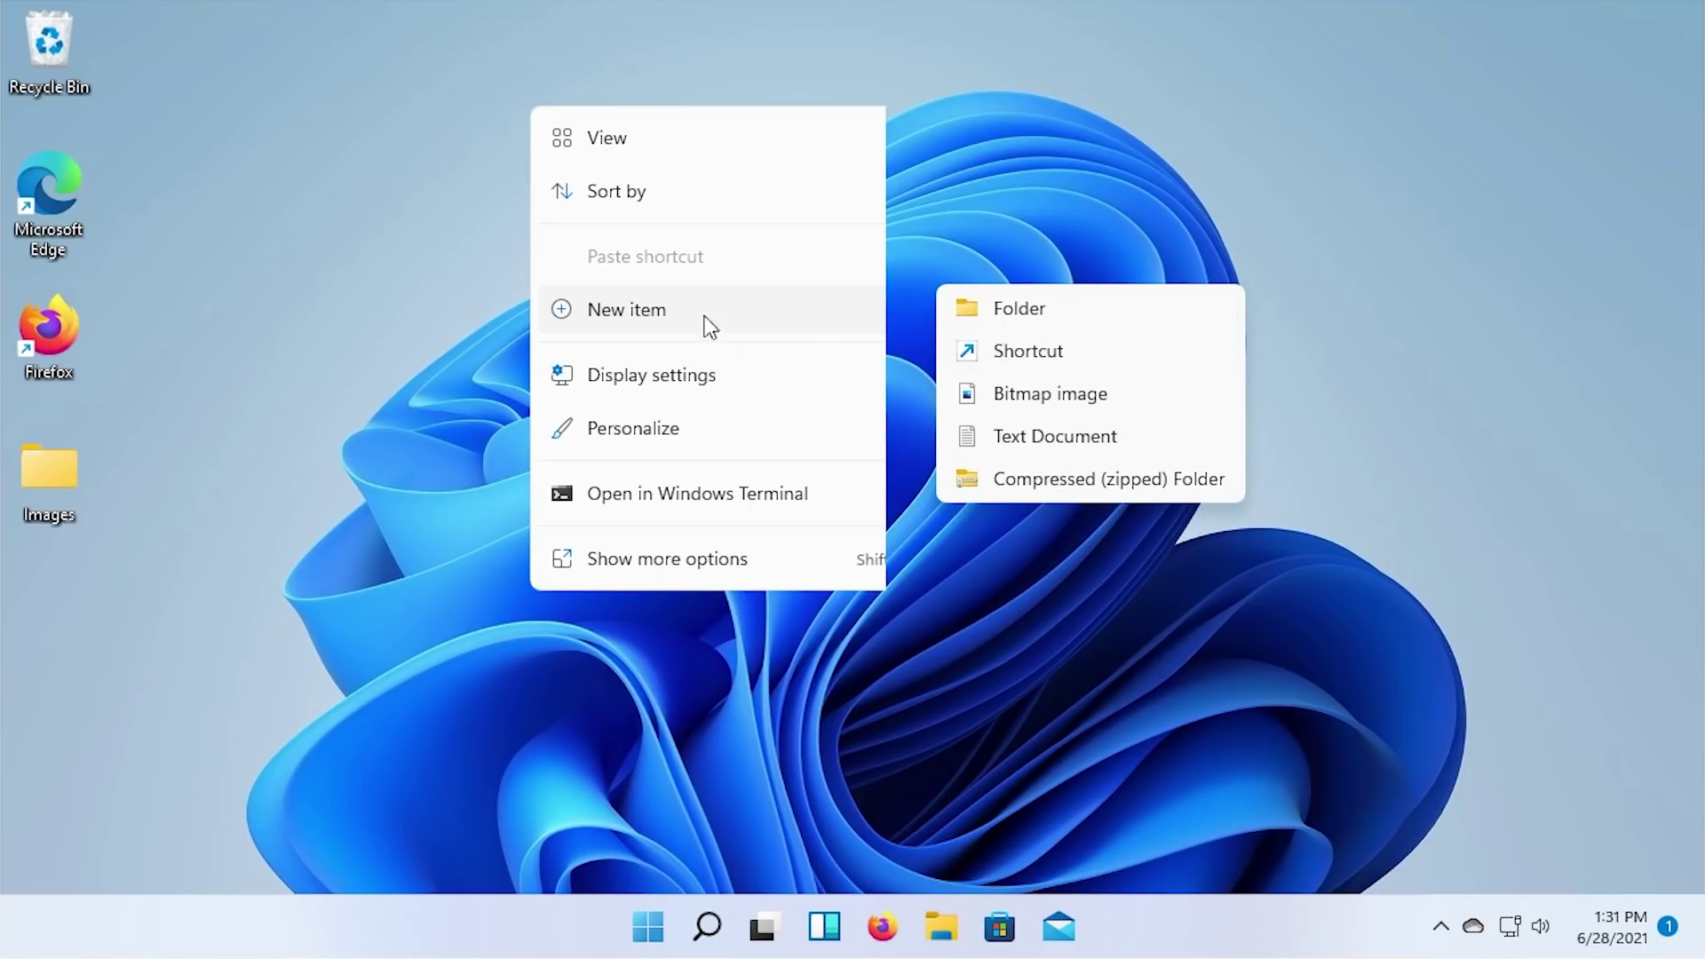
pyautogui.moveTo(834, 137)
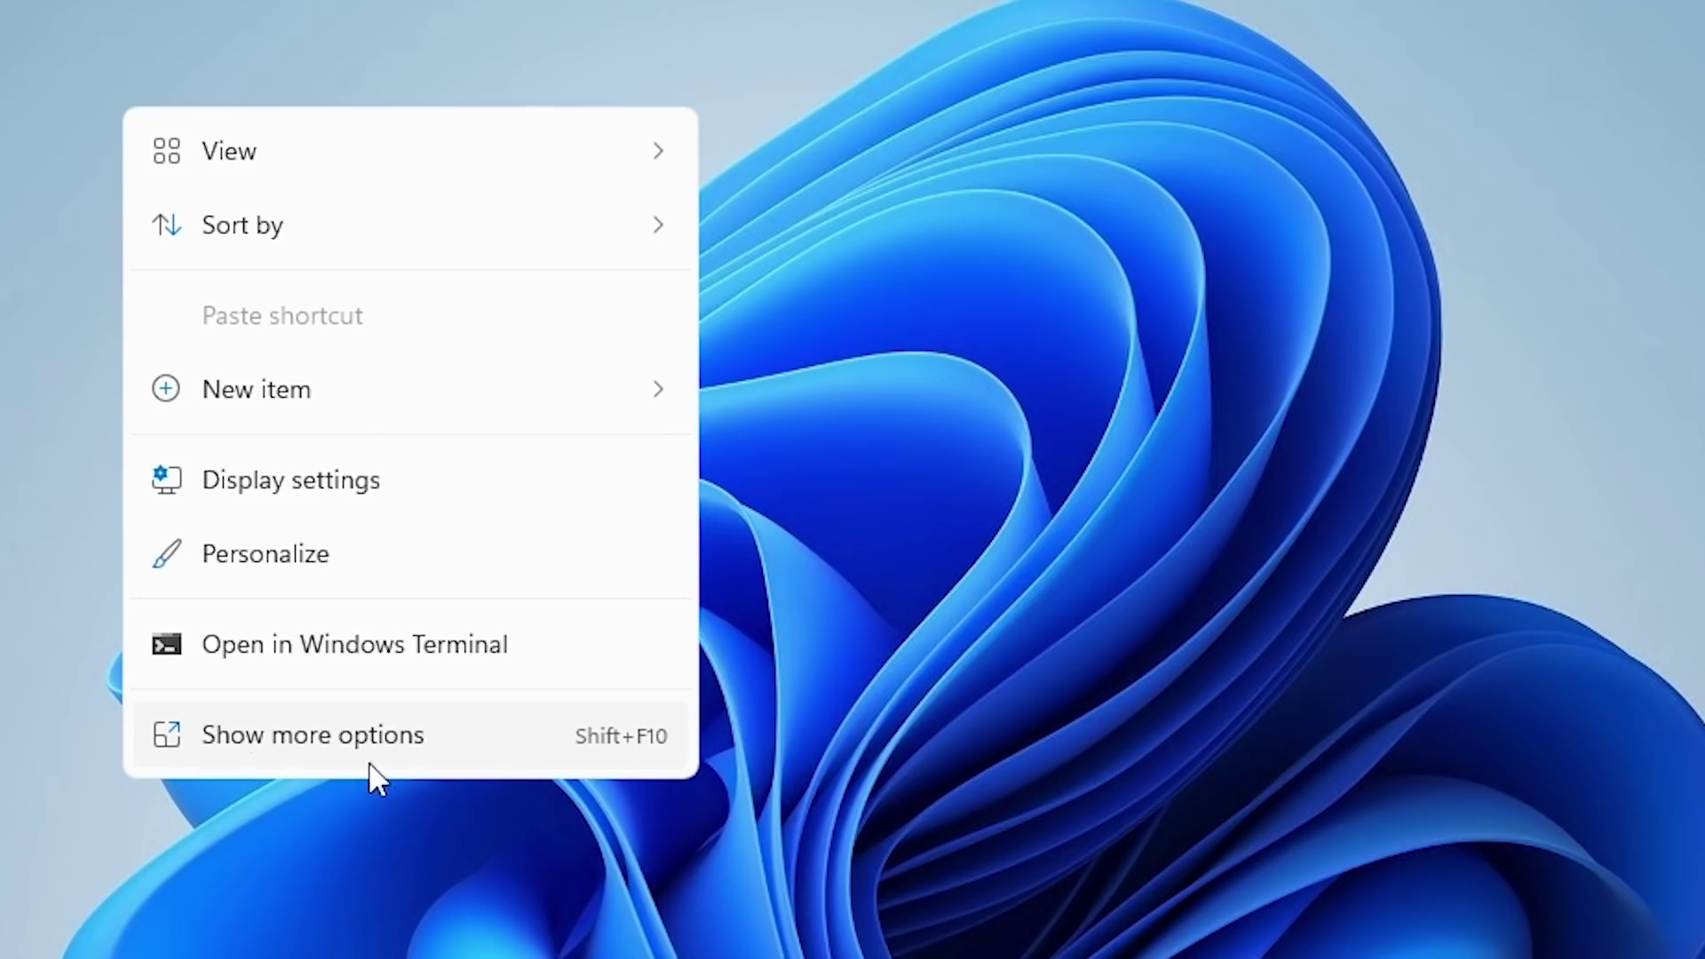
# - Expand the desktop menu to the classic full list, then reopen the compact menu and dismiss it
pyautogui.click(334, 737)
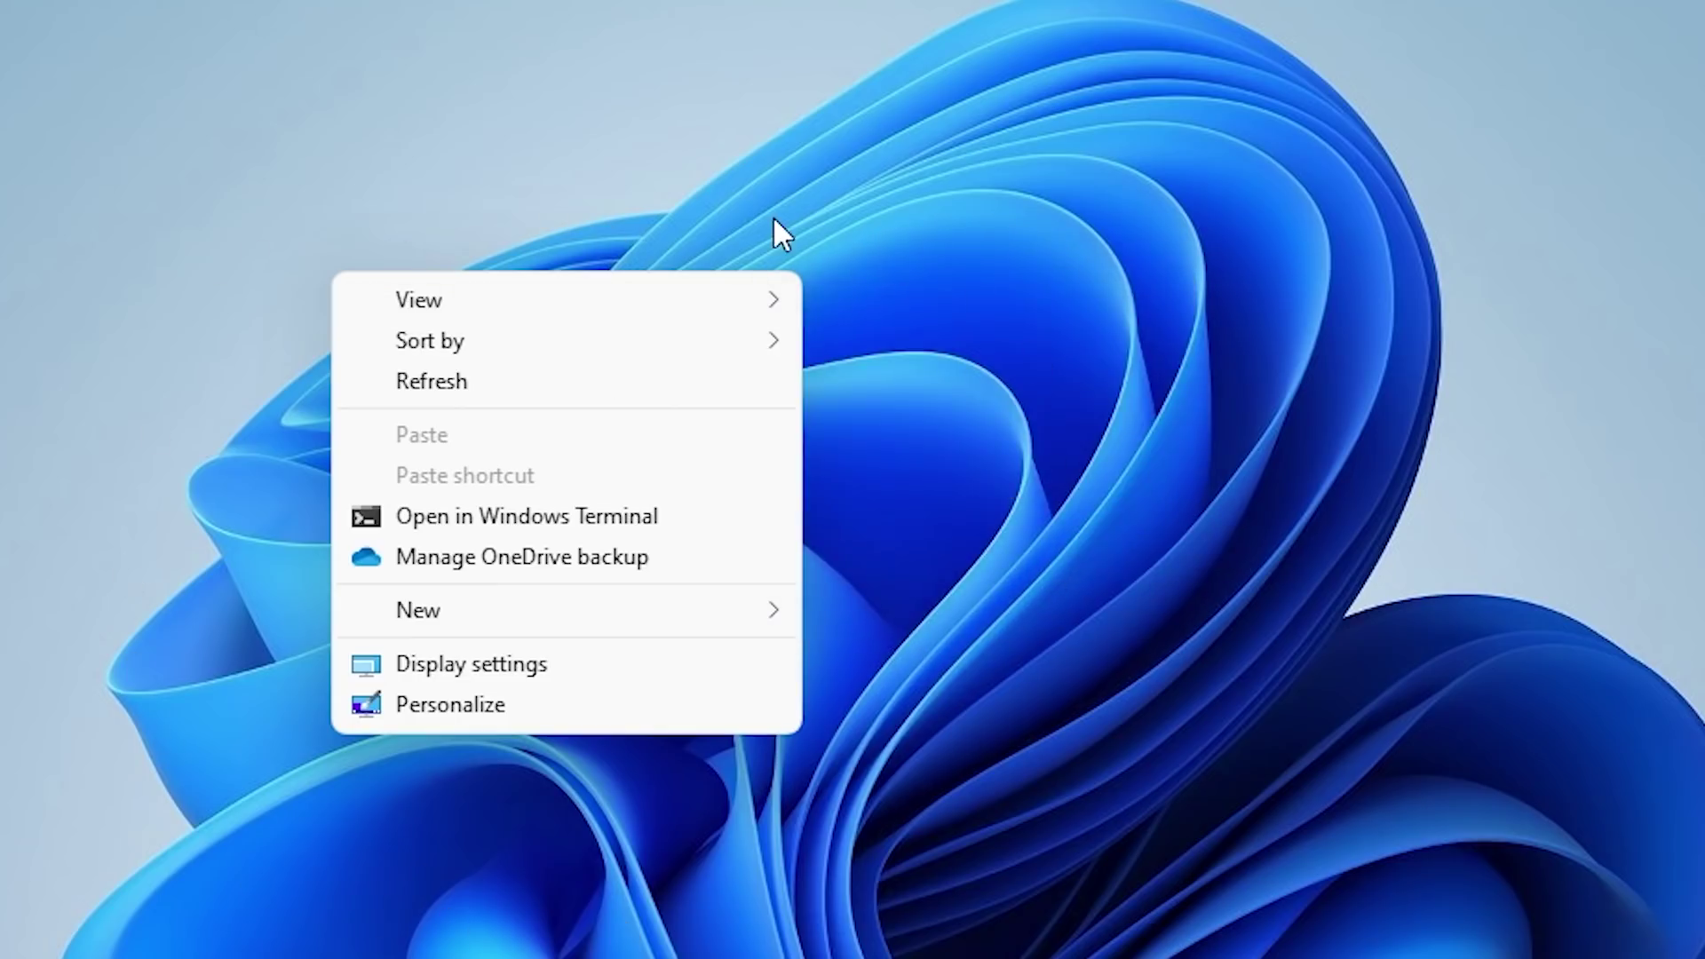
pyautogui.rightClick(1251, 201)
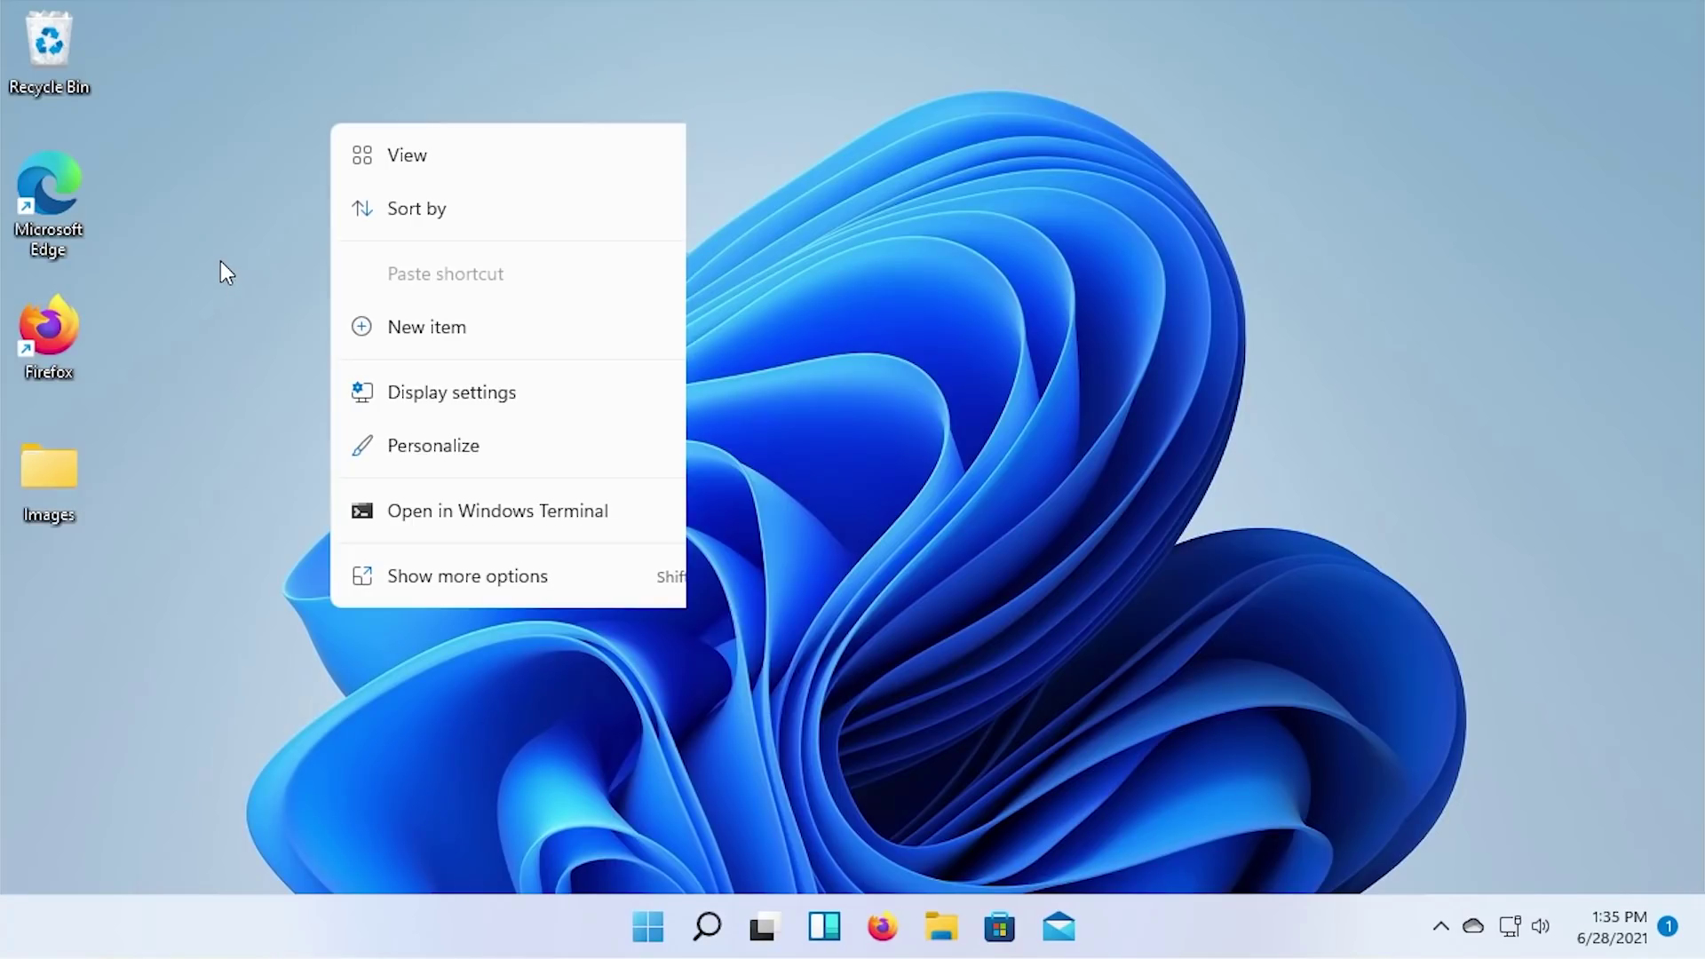
pyautogui.click(222, 256)
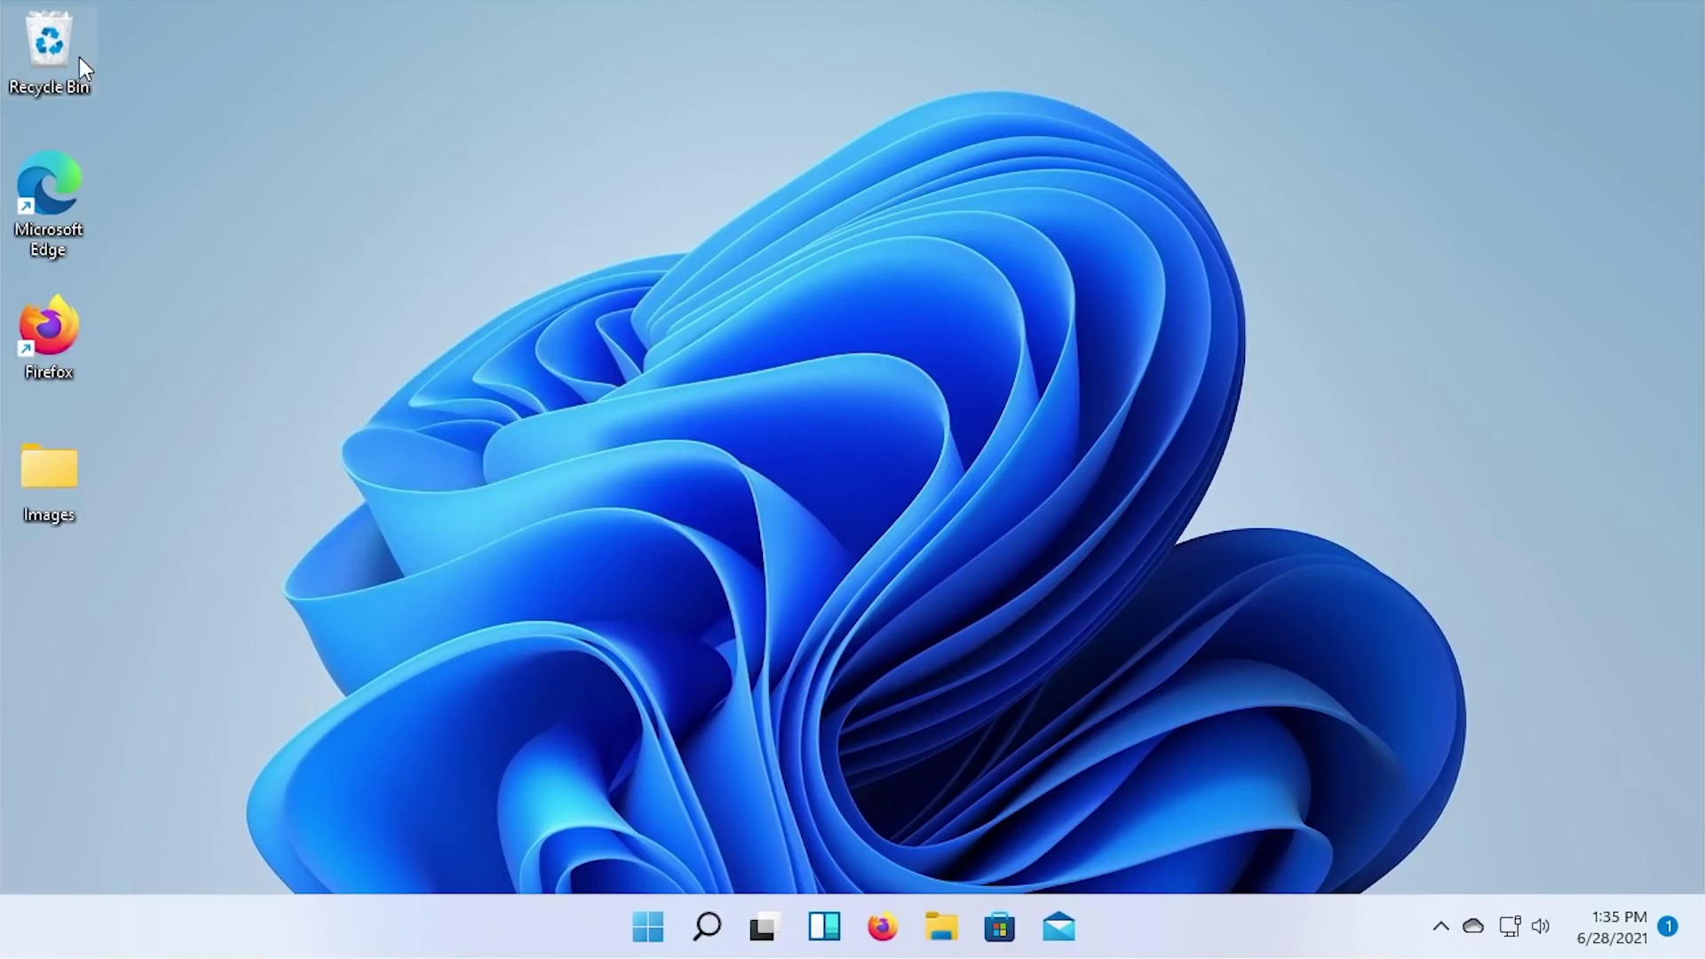
# - Open the compact context menus of Firefox, Edge, Recycle Bin and Images in turn
pyautogui.rightClick(40, 350)
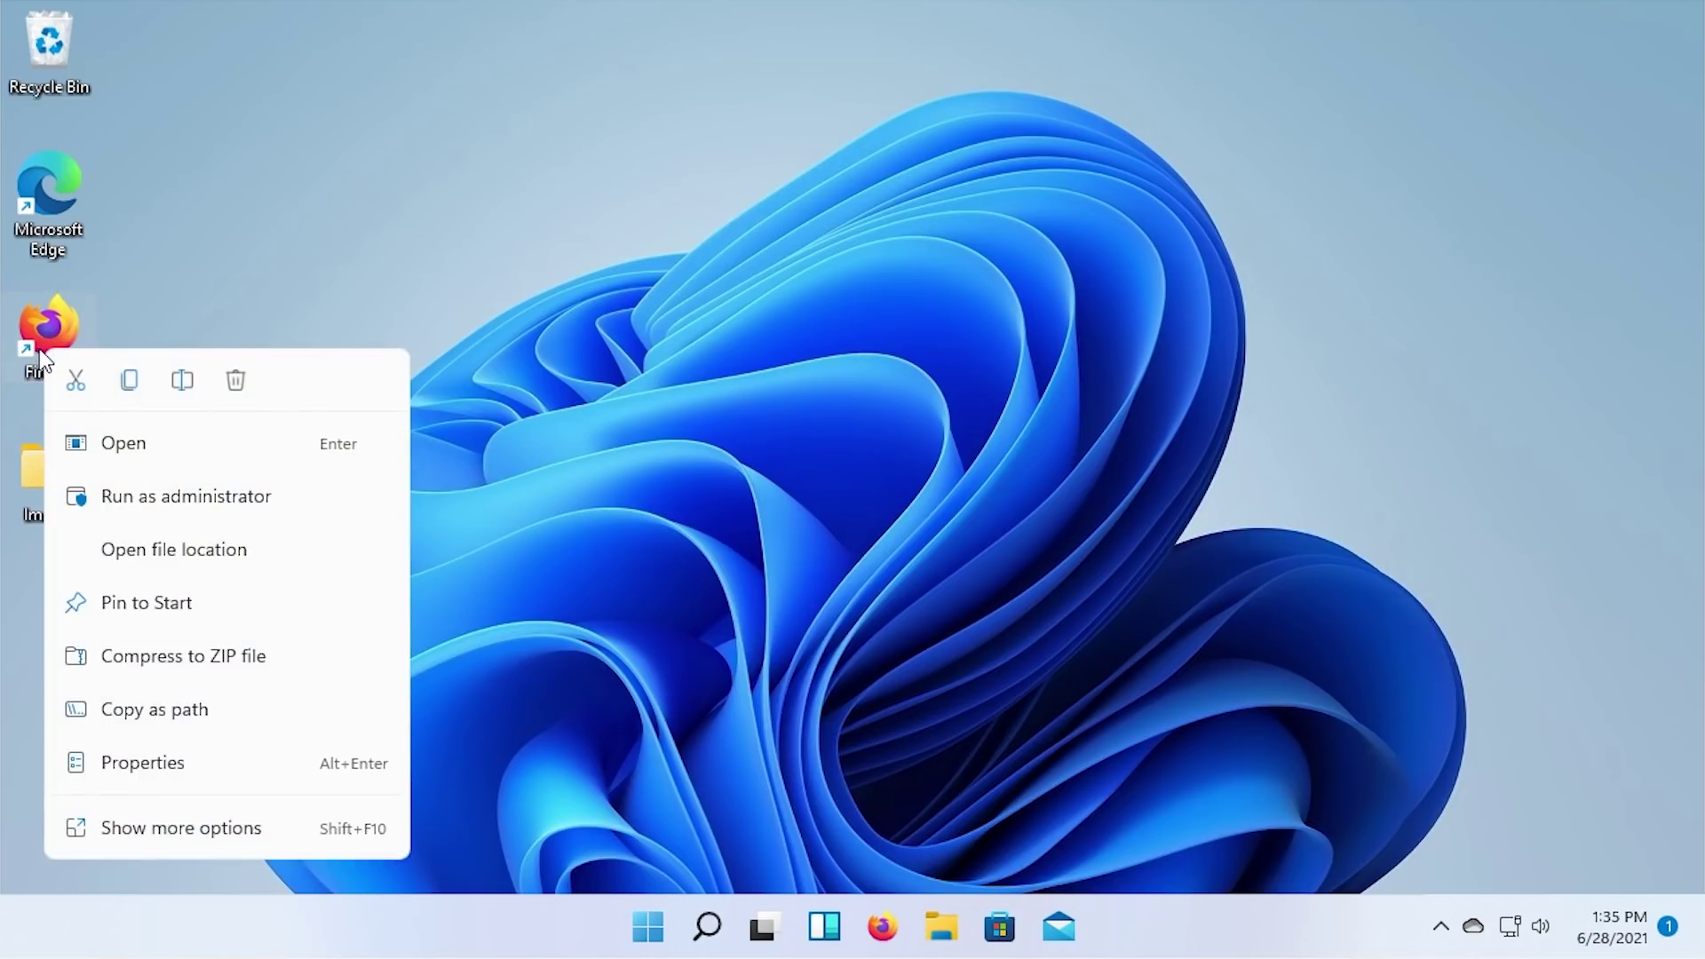
pyautogui.rightClick(61, 186)
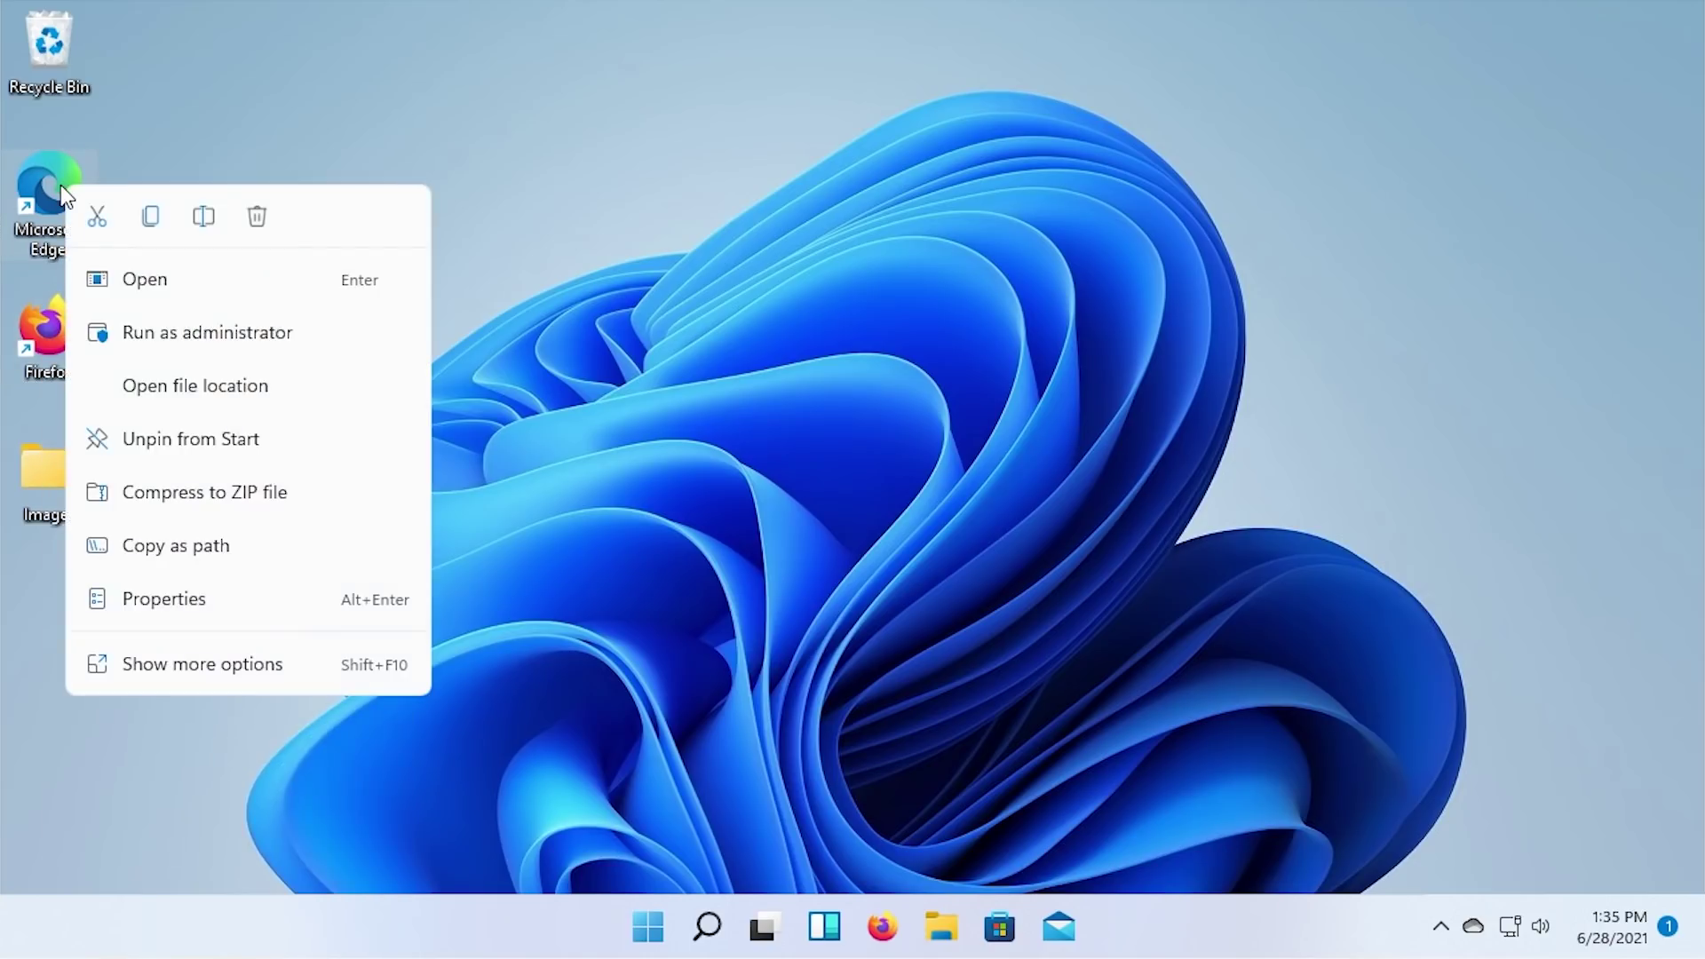
pyautogui.click(55, 44)
pyautogui.rightClick(55, 44)
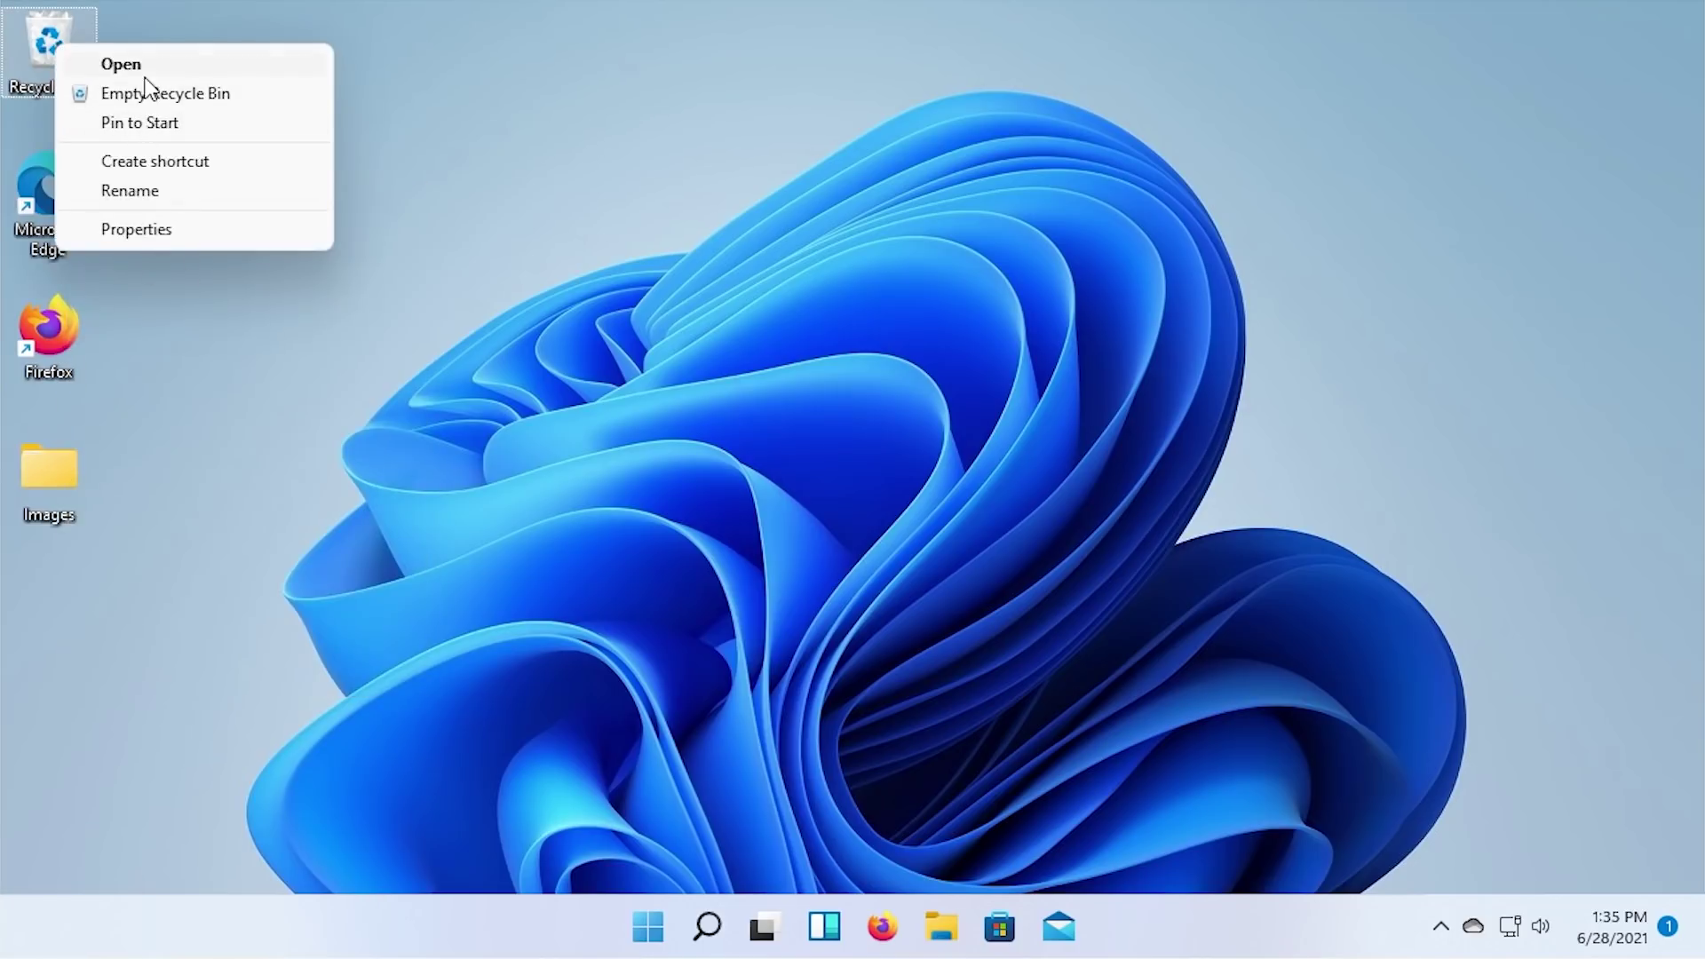
pyautogui.click(160, 293)
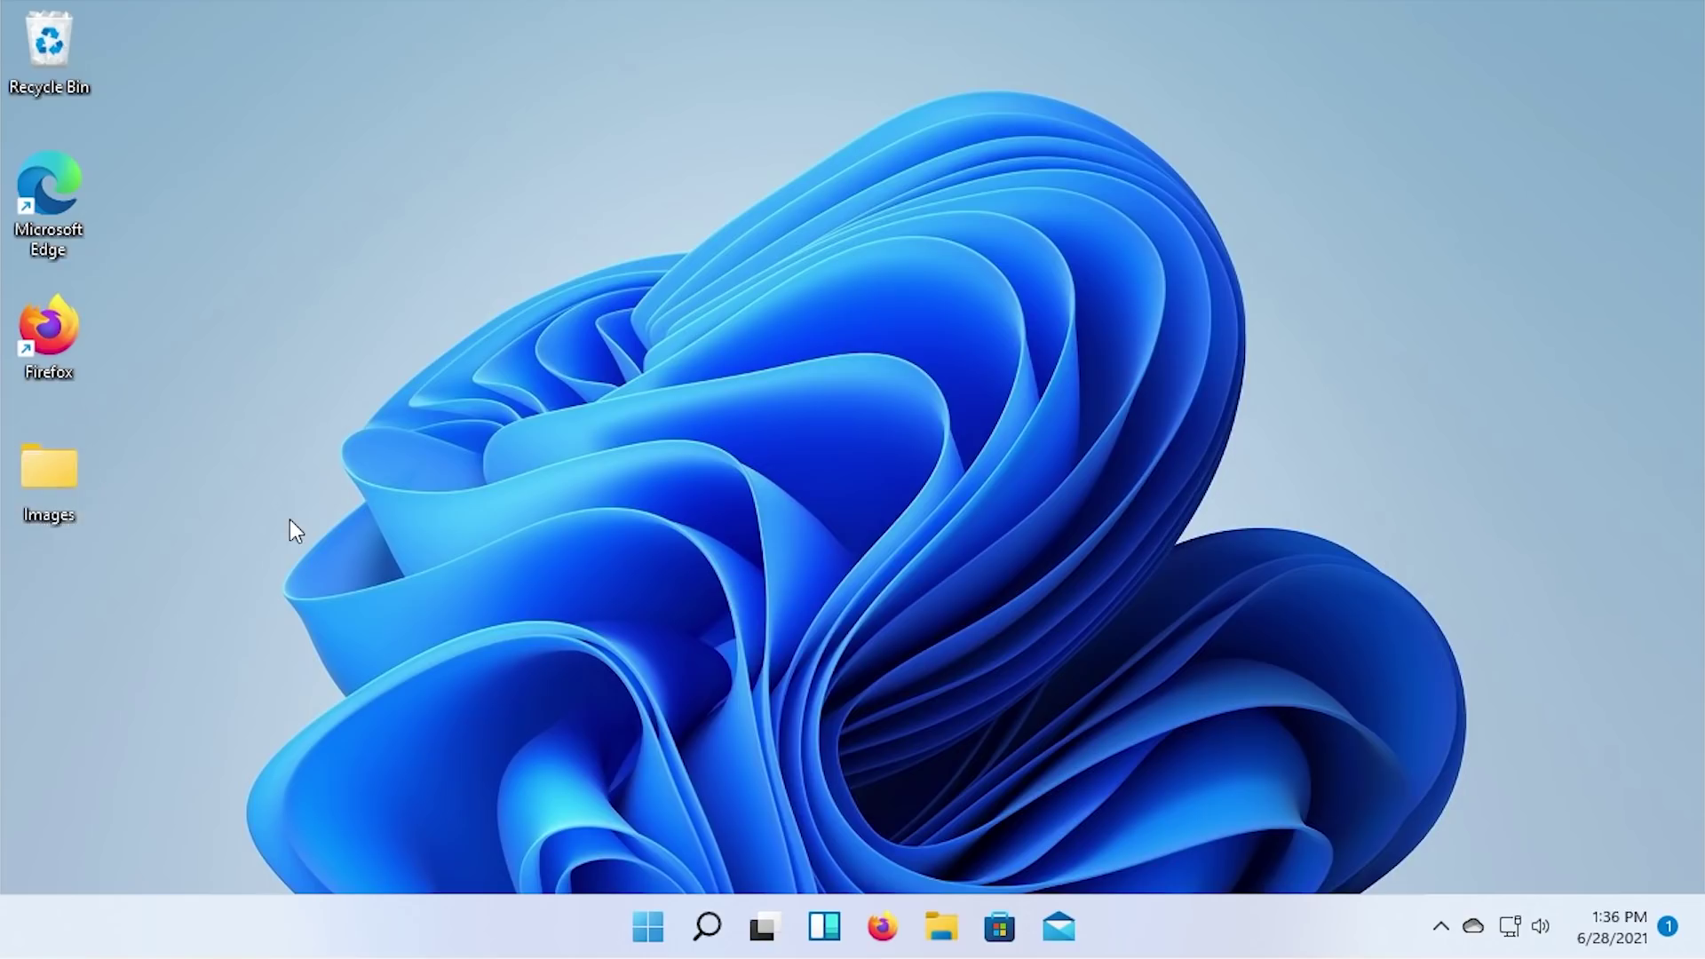
pyautogui.rightClick(71, 470)
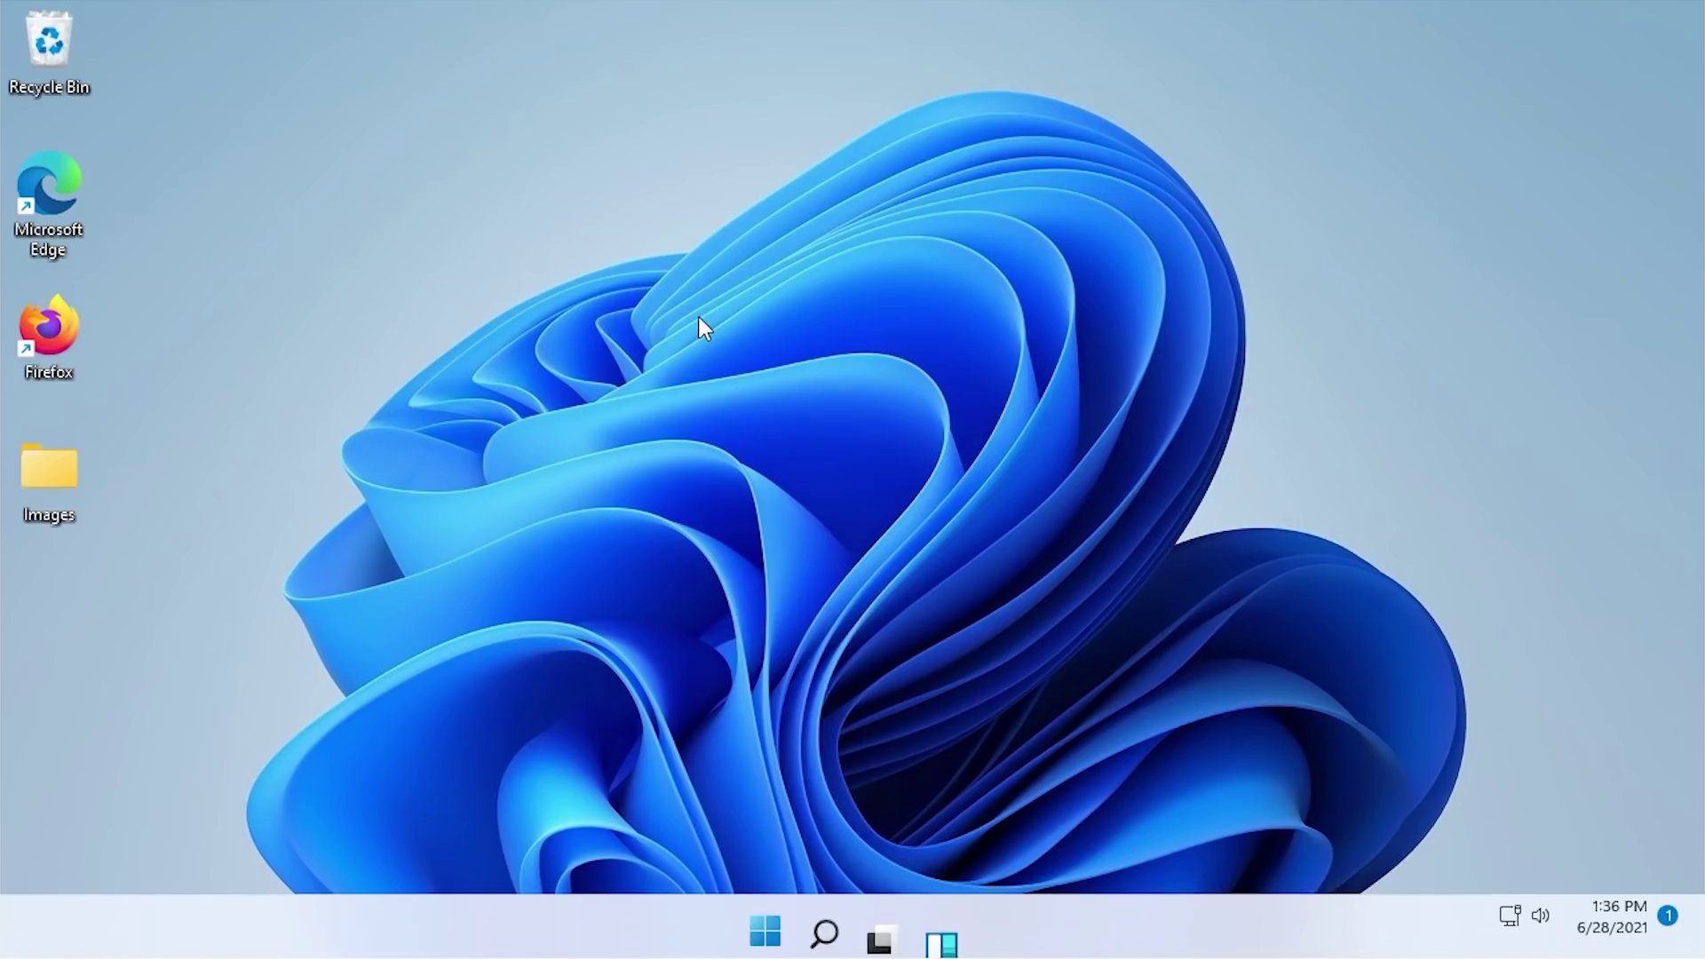
pyautogui.rightClick(46, 483)
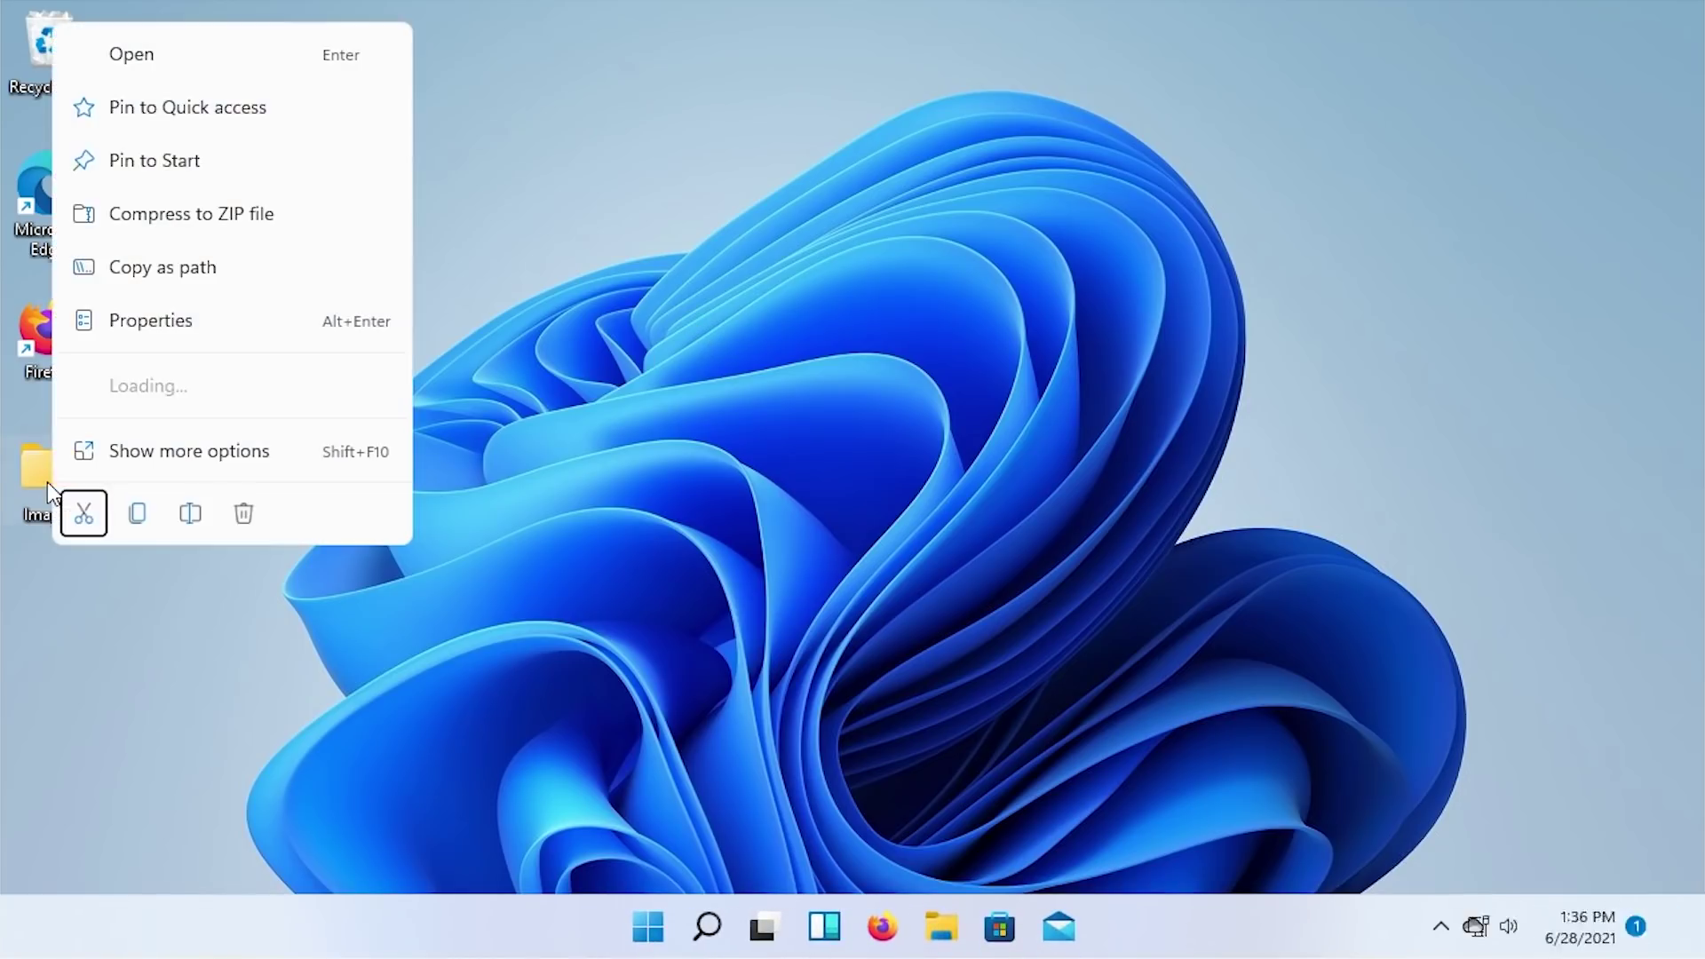
pyautogui.click(897, 412)
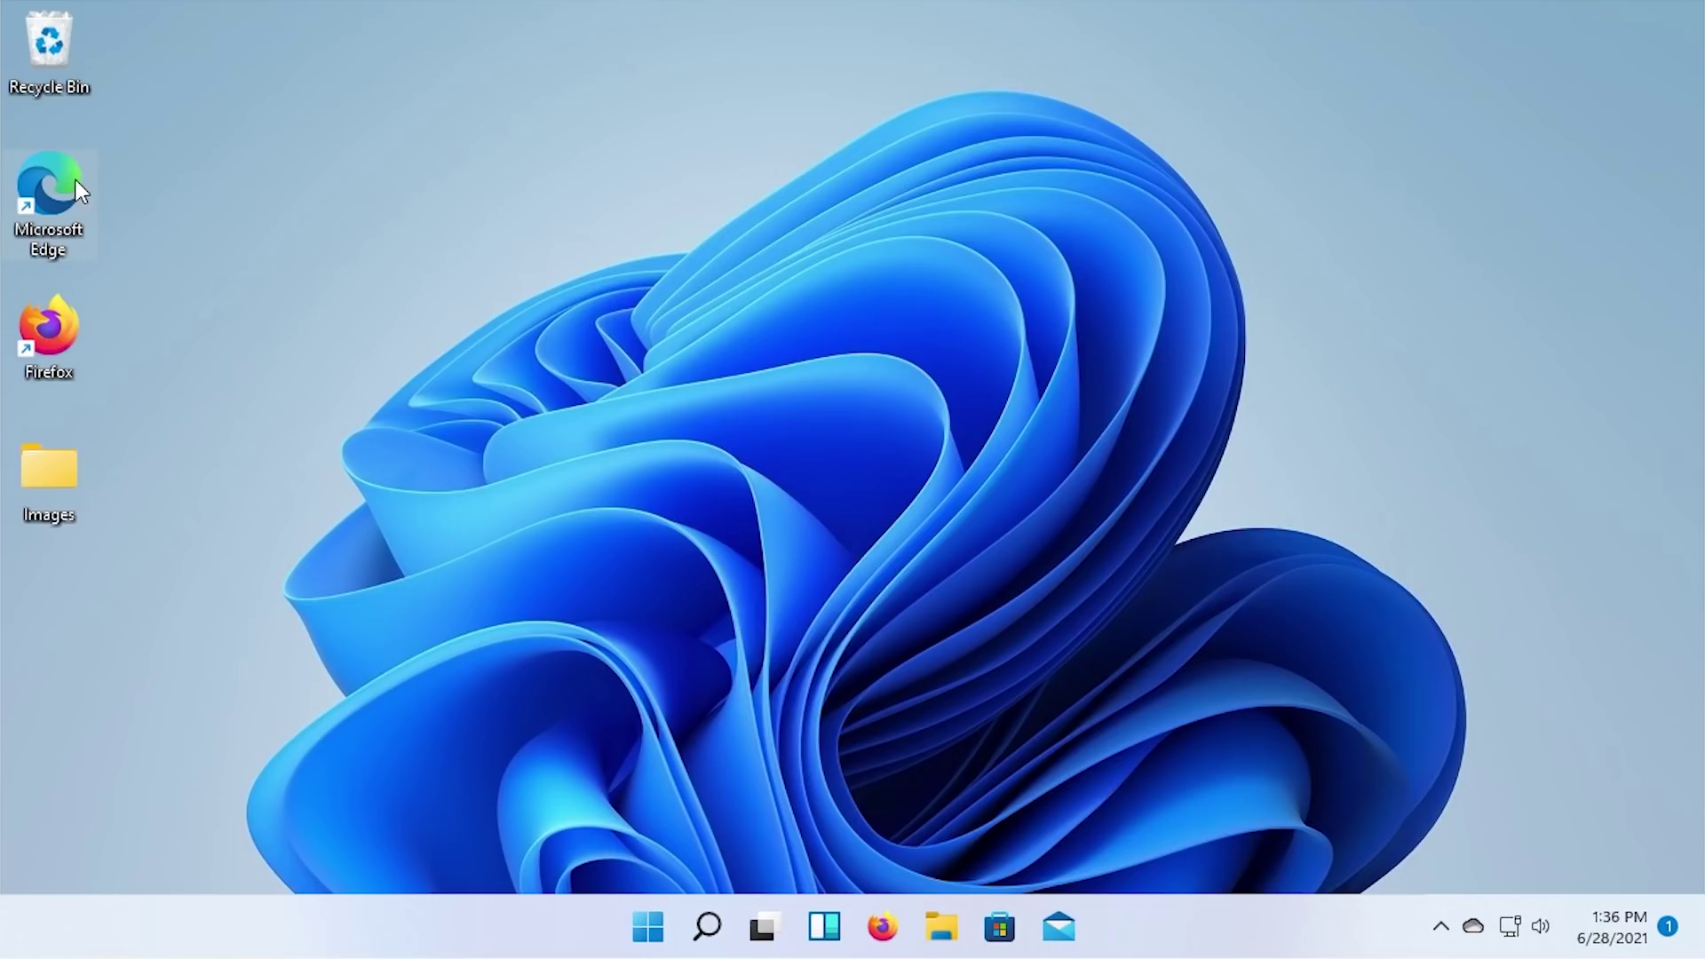
# - Revisit the compact menus for Edge, Images, Firefox and Recycle Bin
pyautogui.rightClick(60, 180)
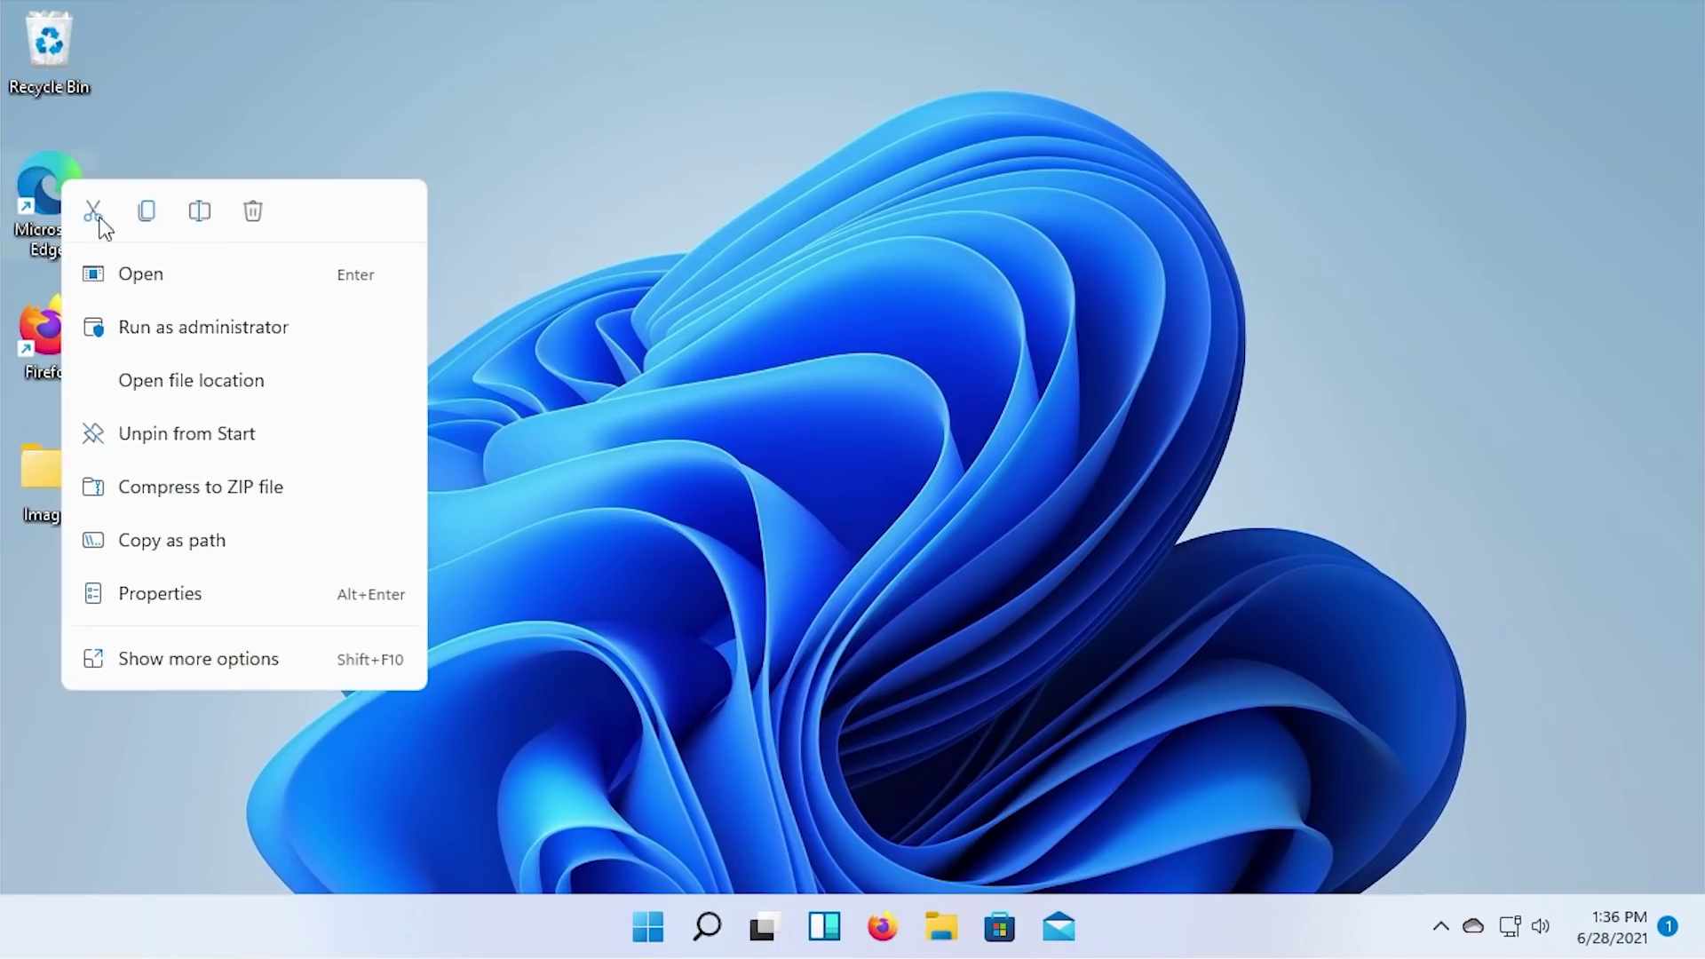
pyautogui.click(222, 140)
pyautogui.rightClick(45, 436)
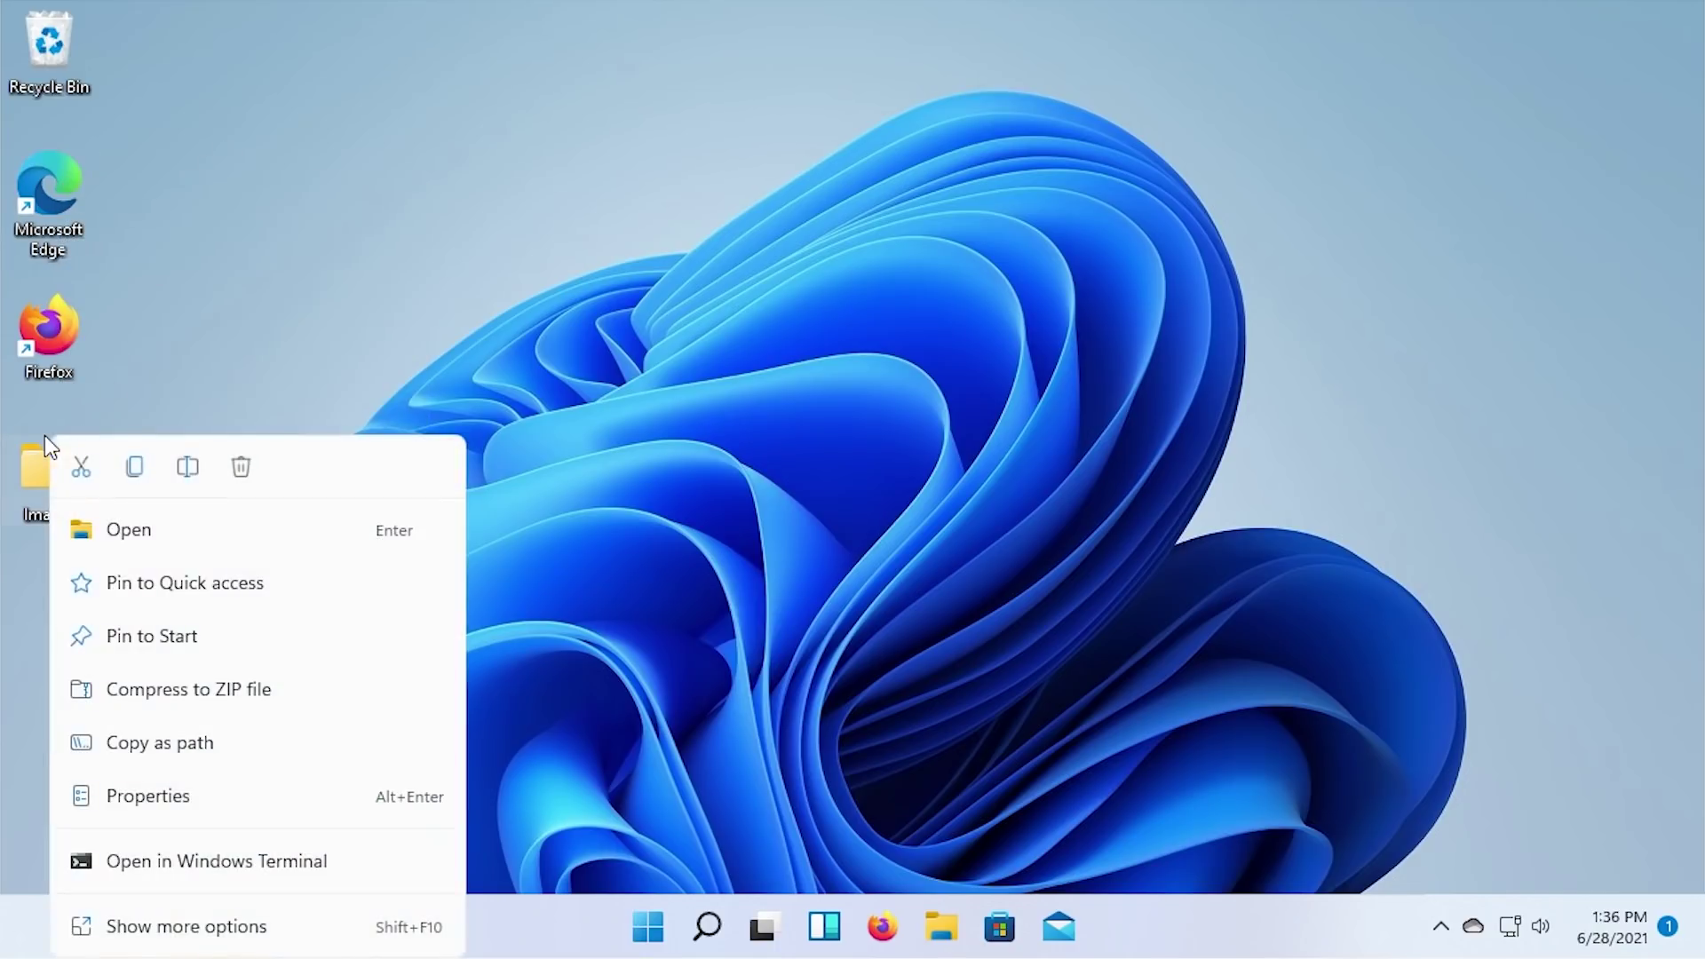
pyautogui.click(110, 339)
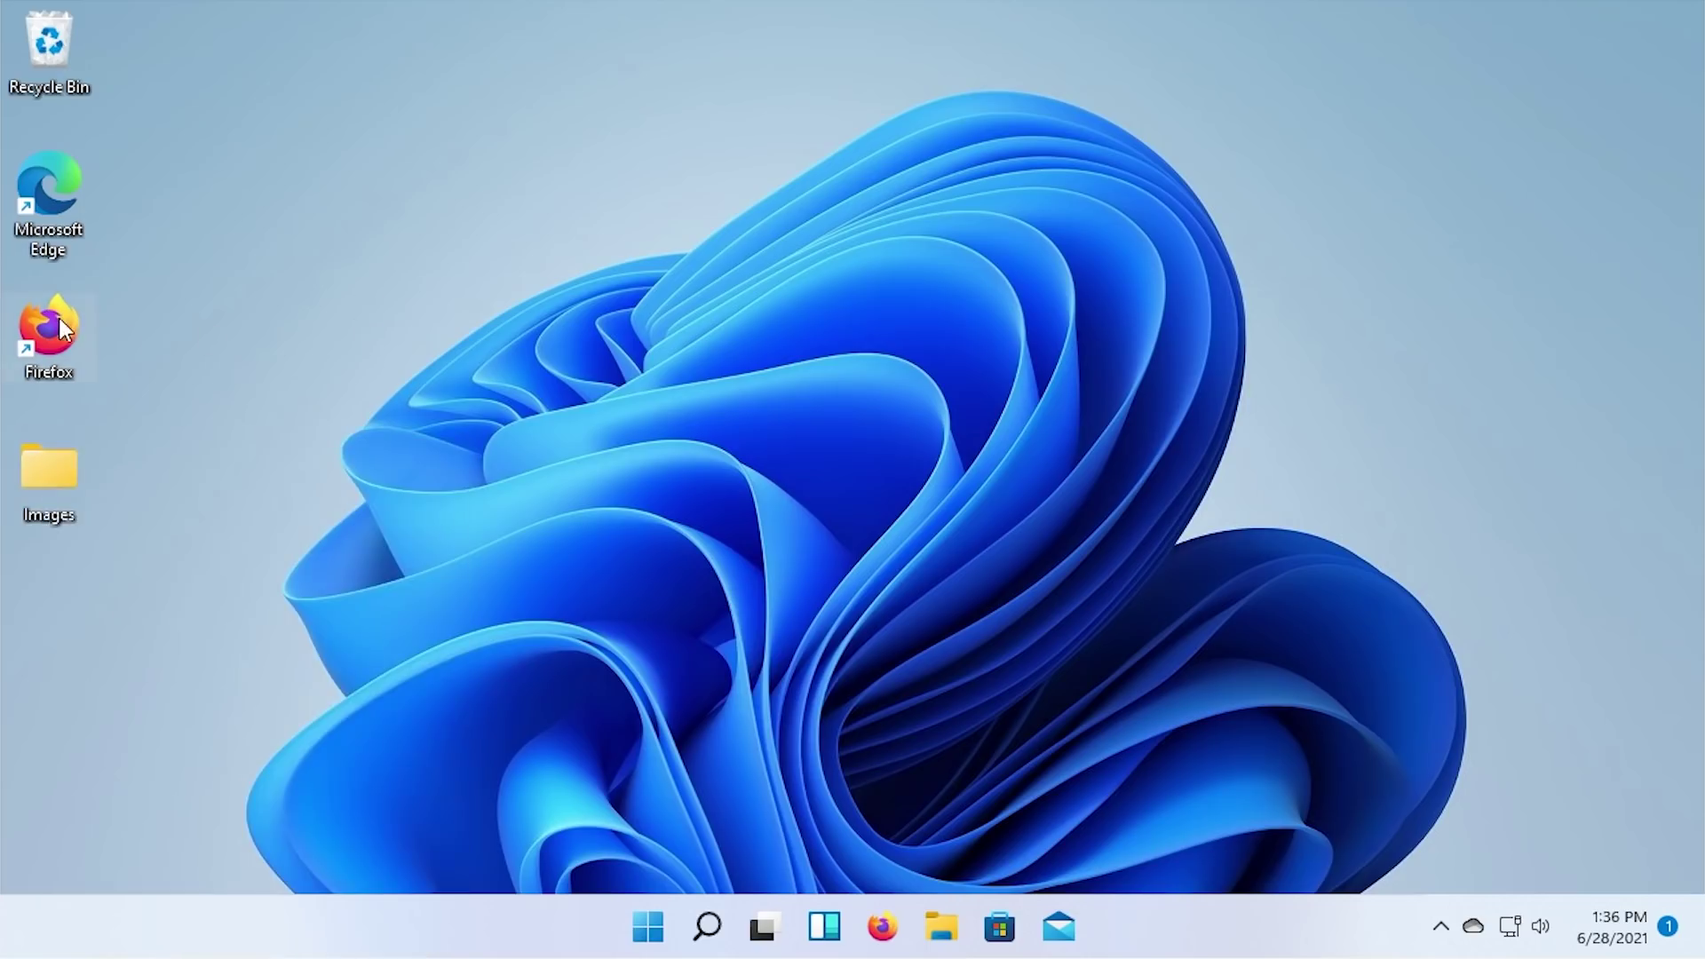
pyautogui.rightClick(64, 330)
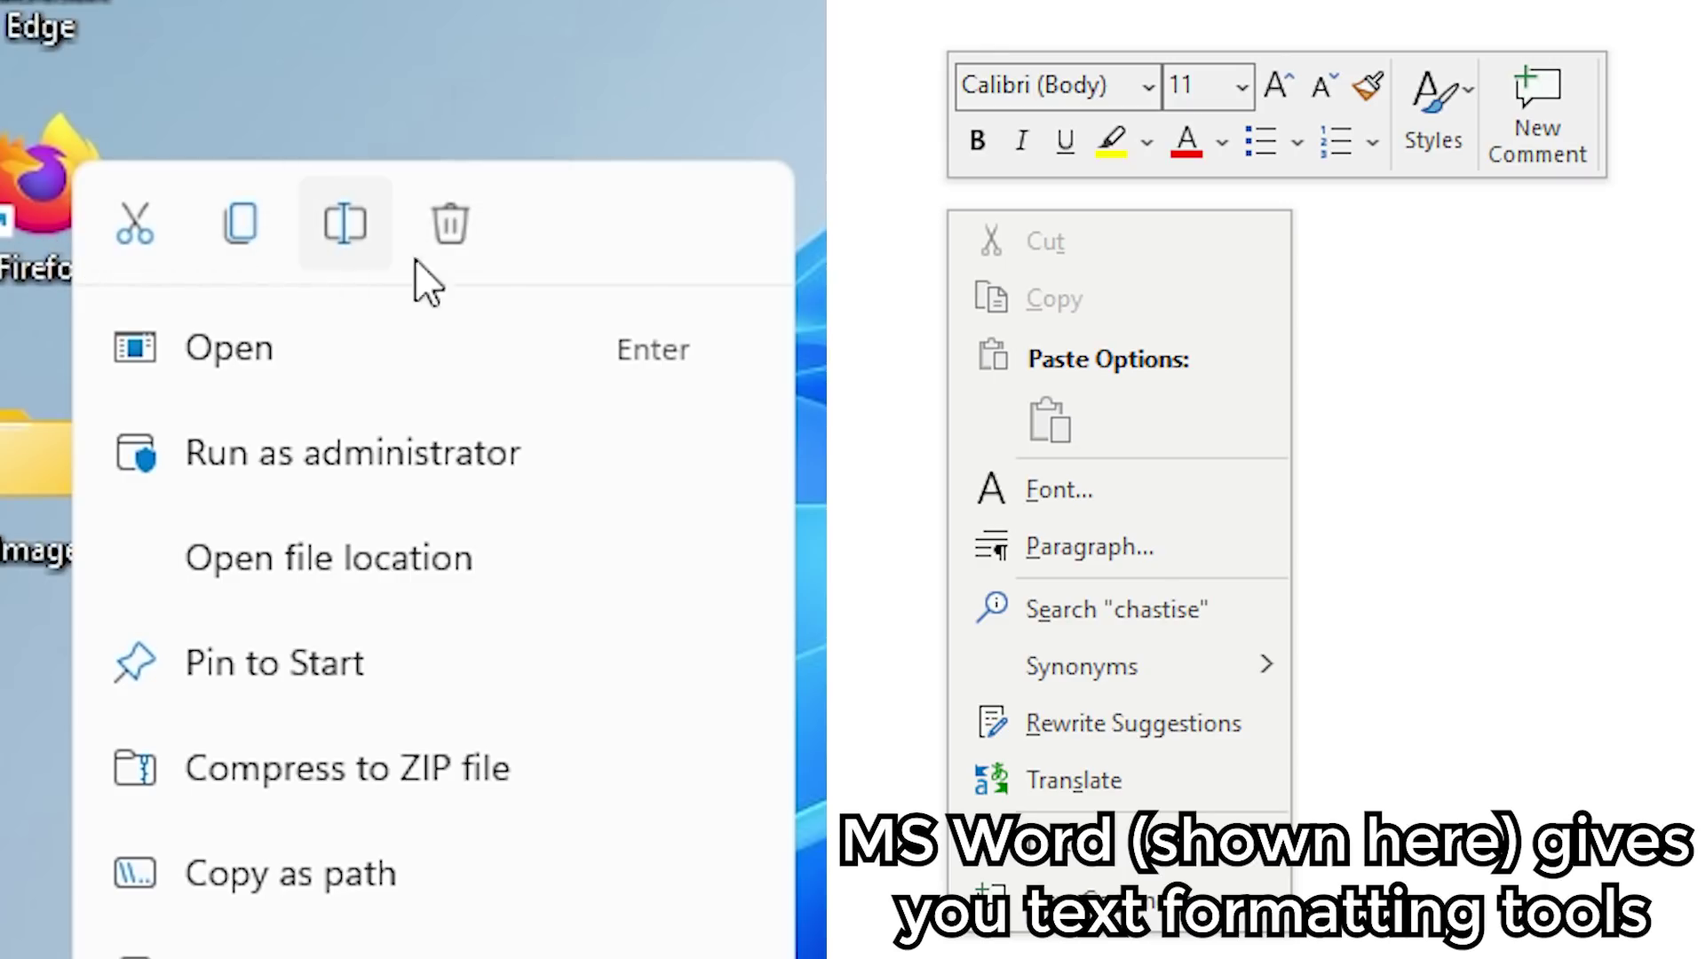
pyautogui.press('Escape')
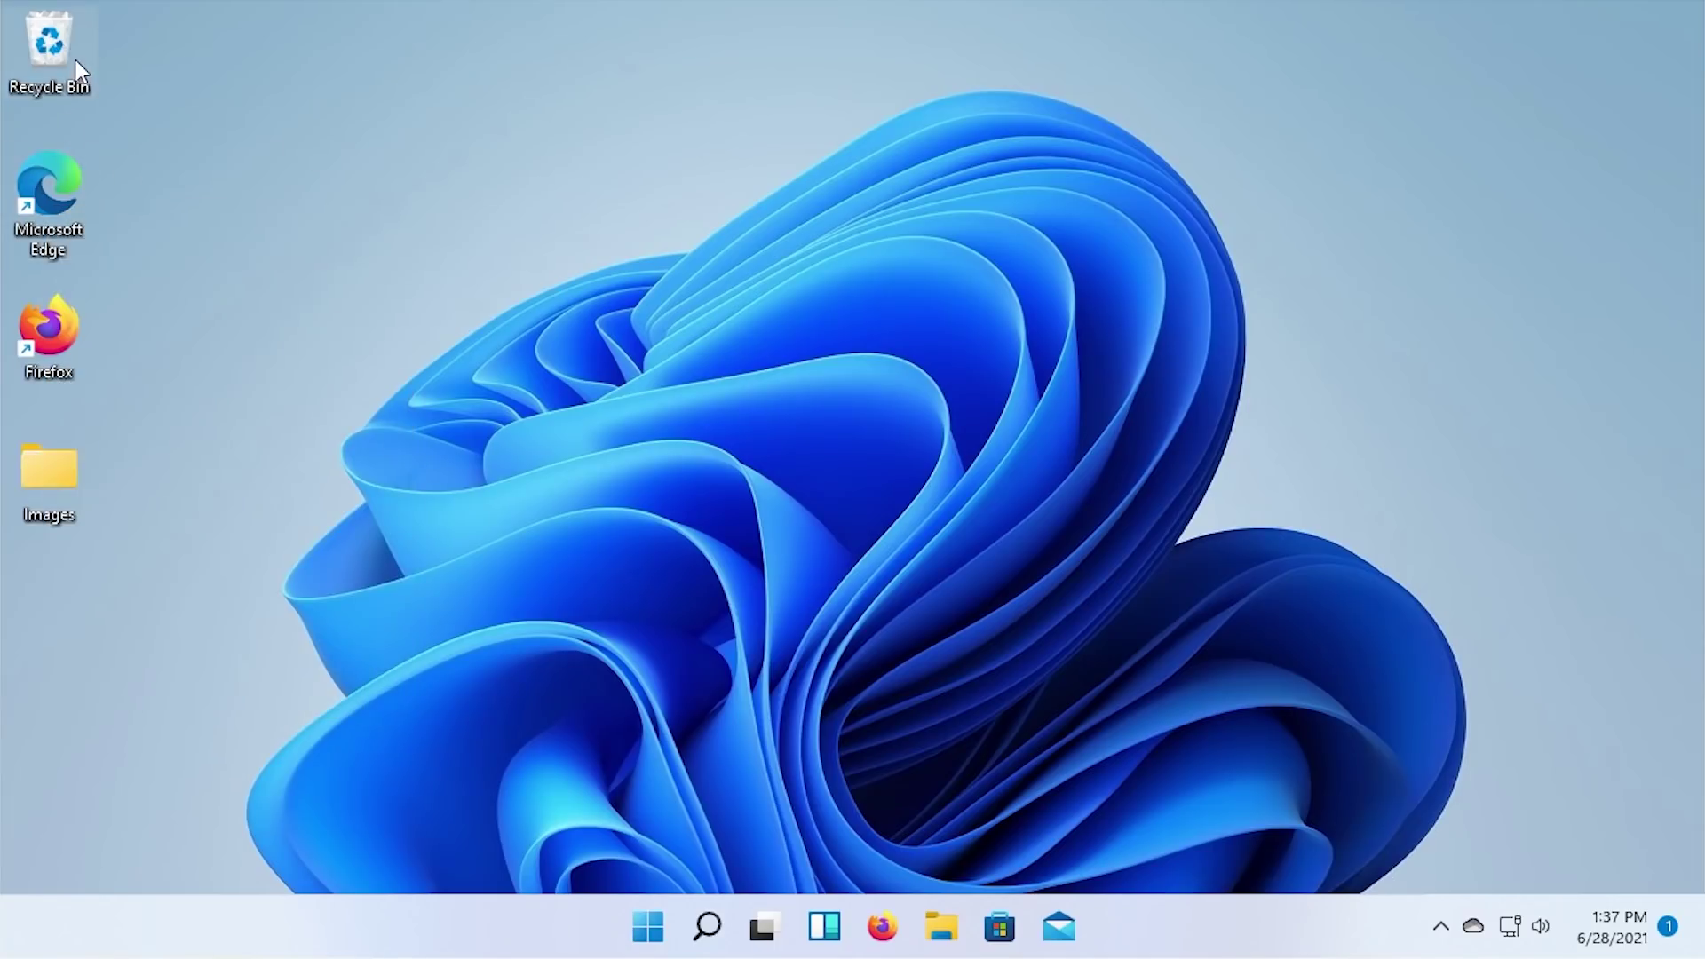
pyautogui.rightClick(75, 59)
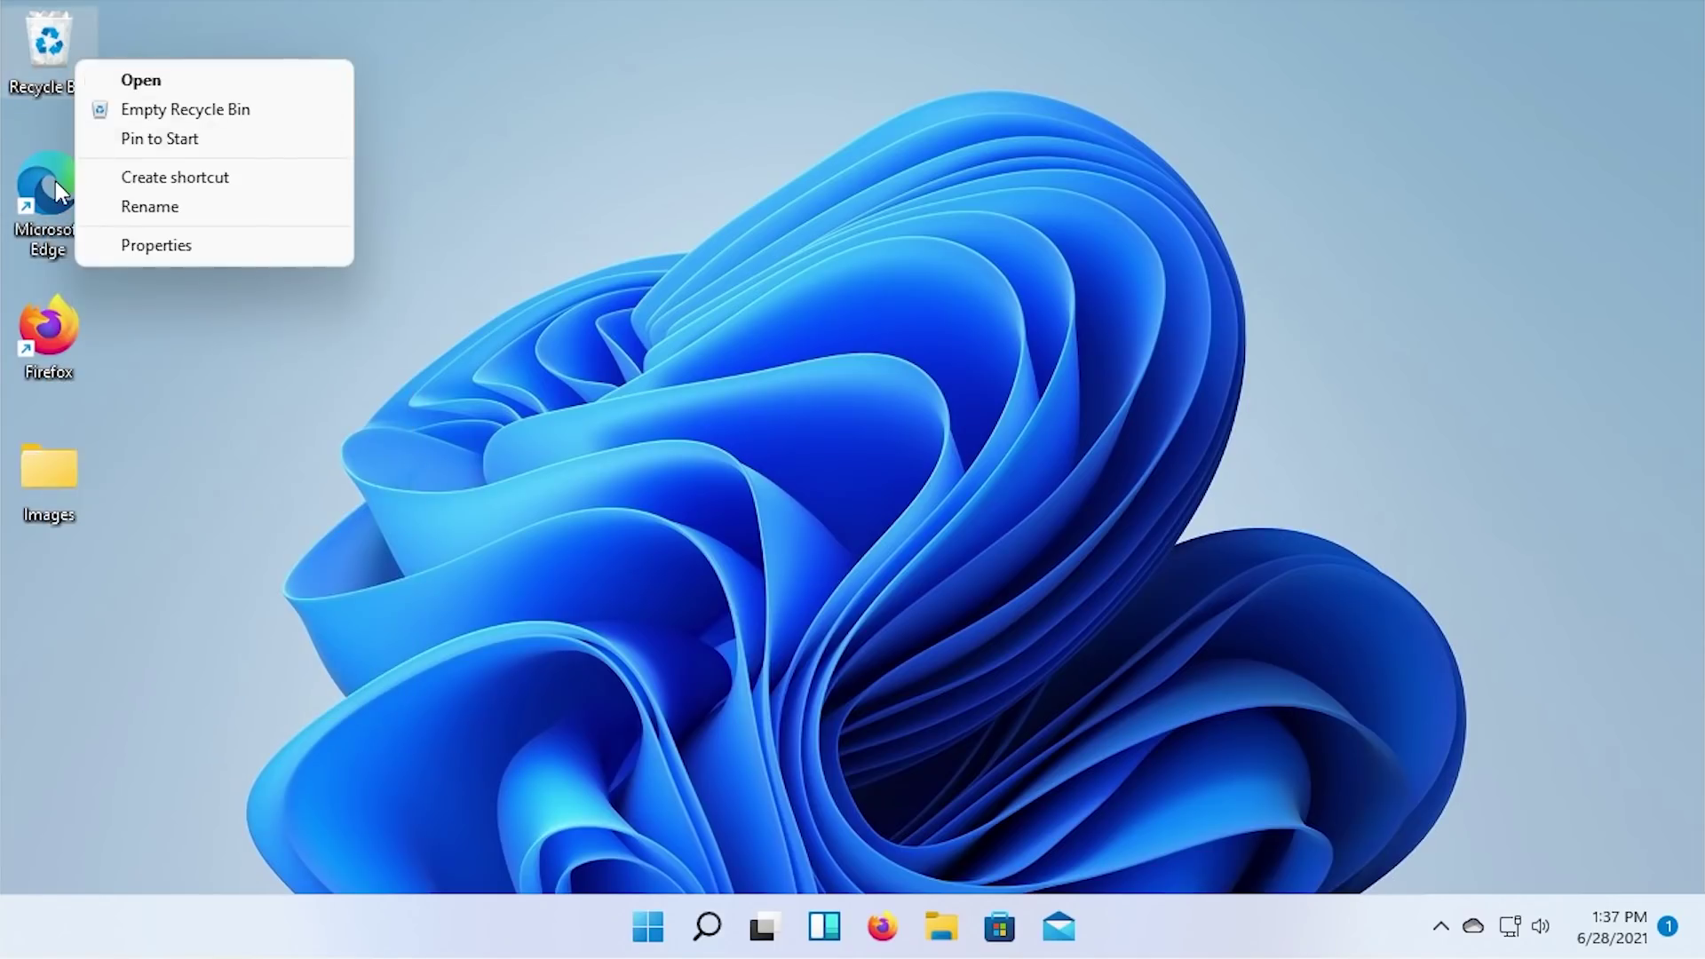
# - Expand the Edge and Firefox shortcut menus to the classic full list
pyautogui.rightClick(56, 179)
pyautogui.click(242, 656)
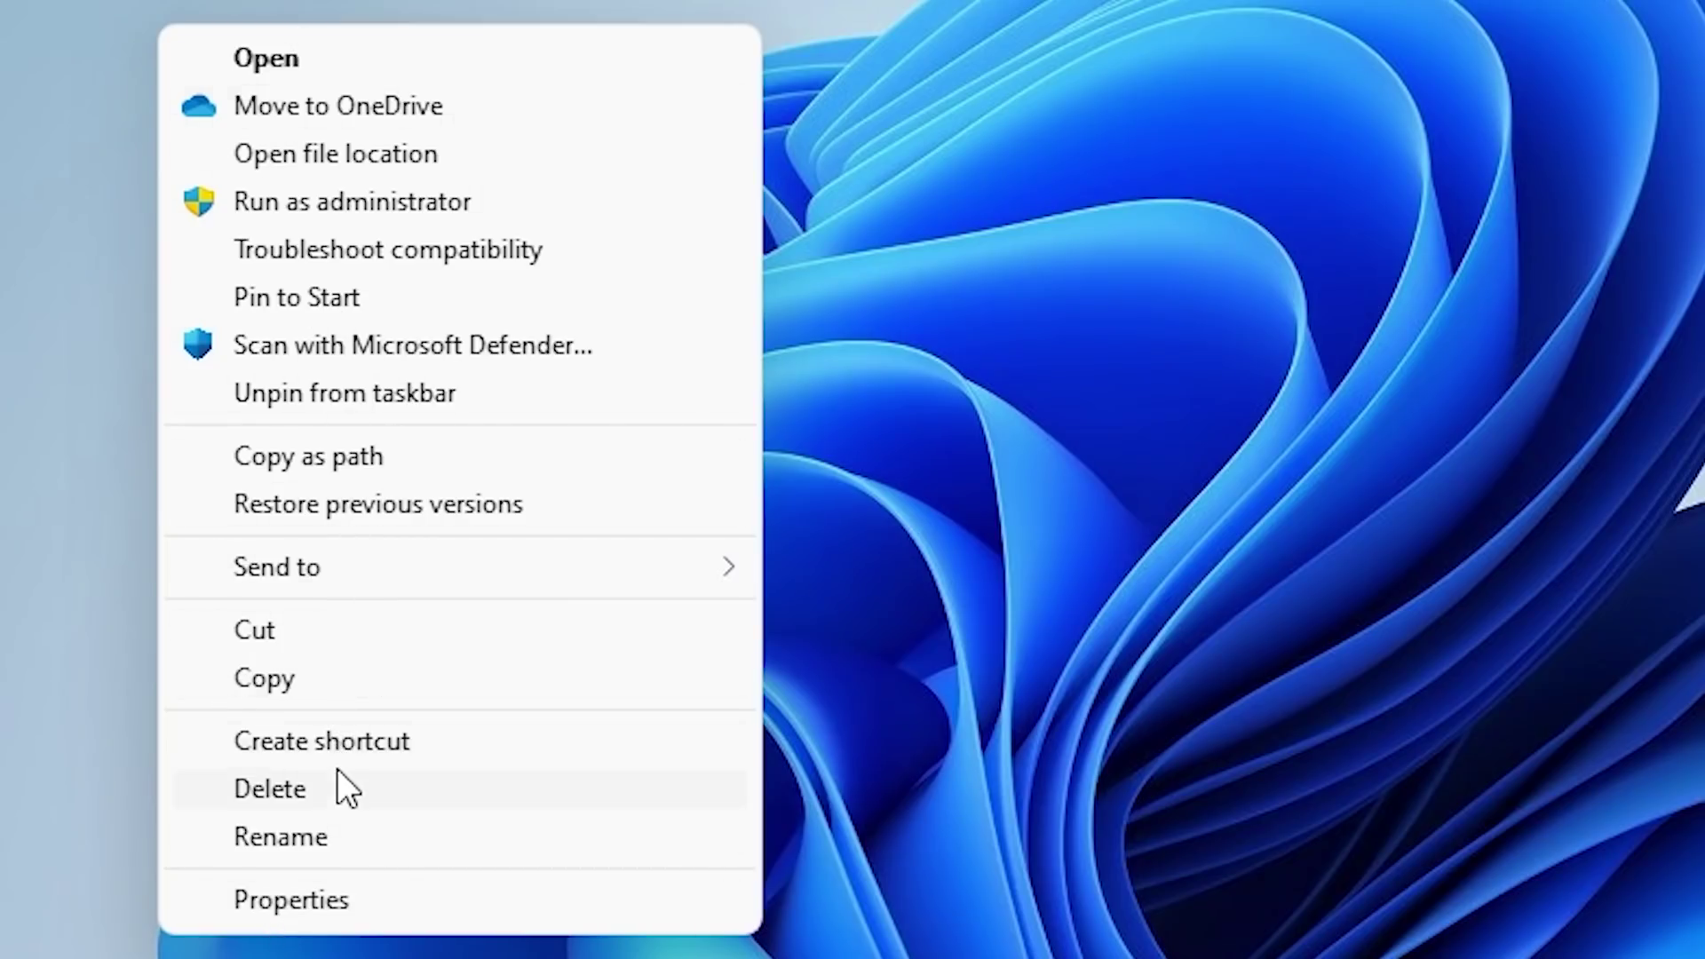
pyautogui.click(25, 242)
pyautogui.rightClick(71, 347)
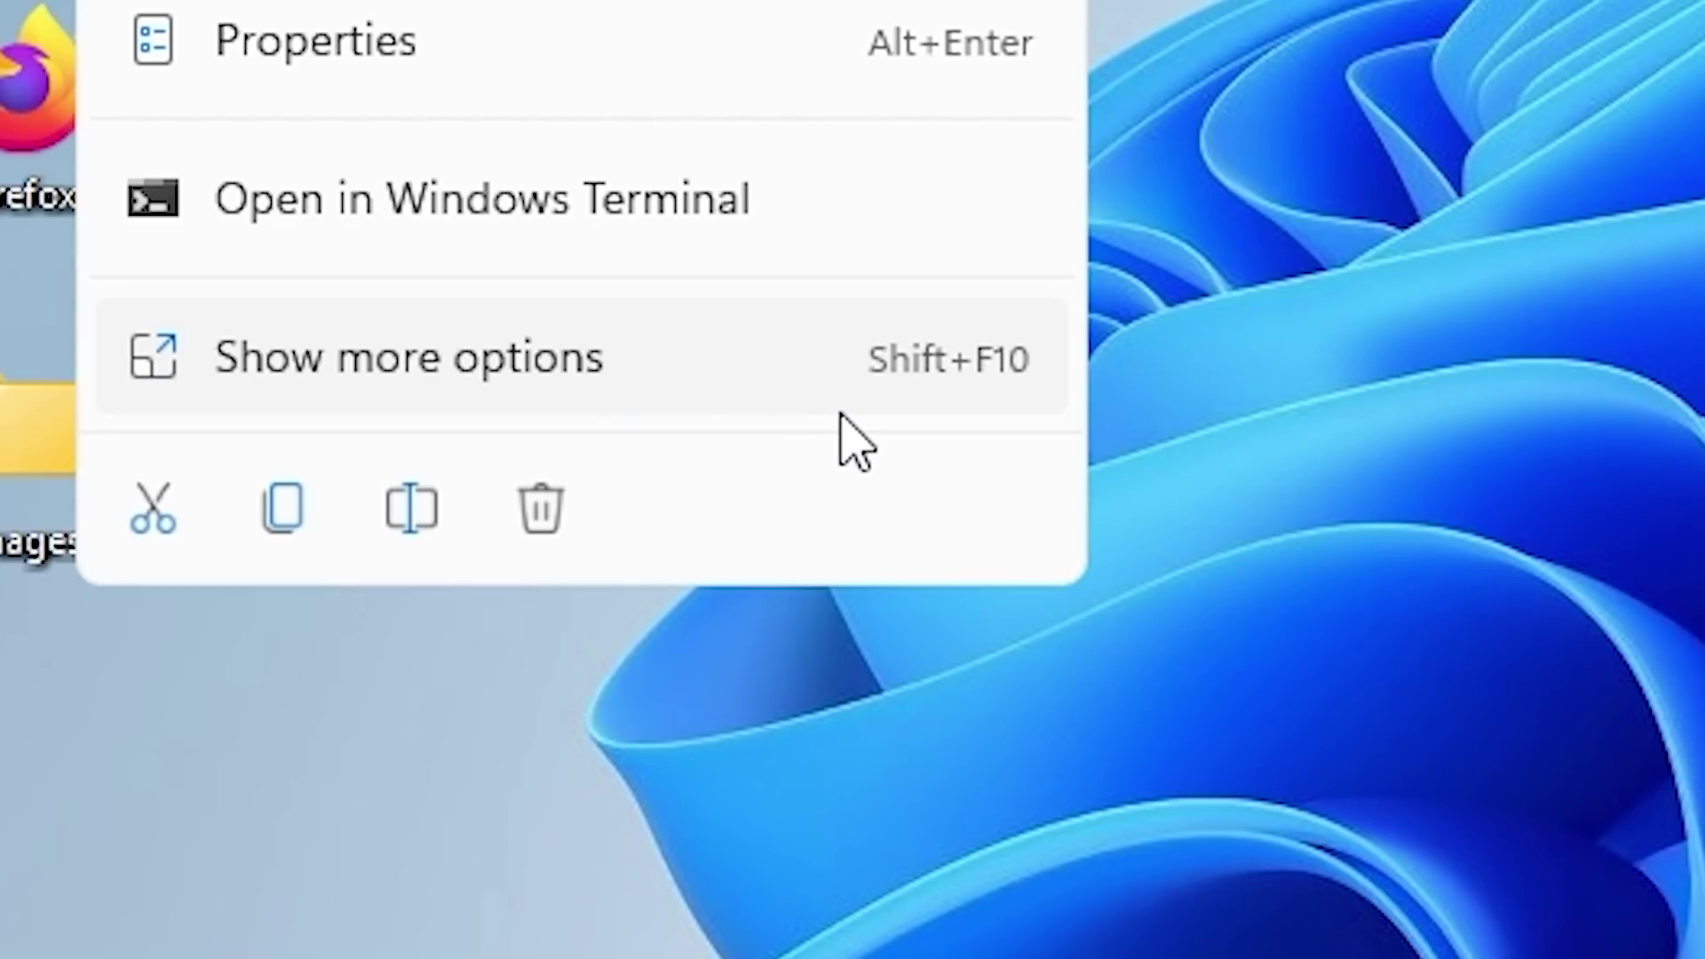
pyautogui.click(839, 411)
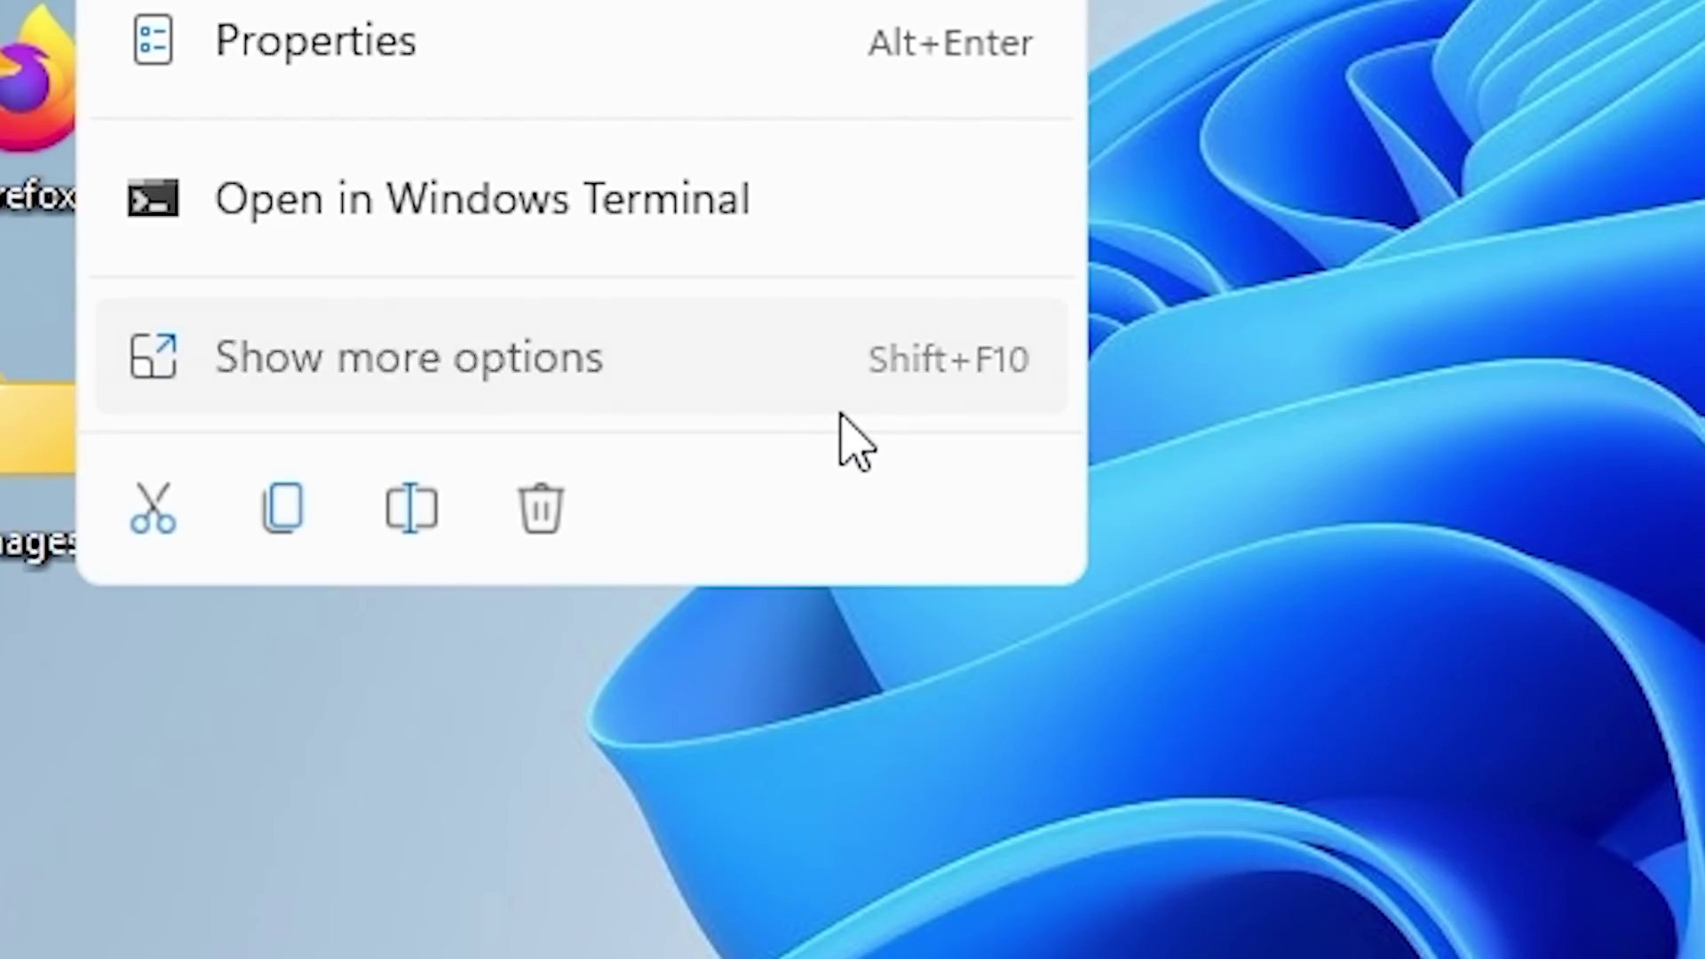
pyautogui.click(137, 459)
# - Compare the Images folder's compact menu with its classic full list of folder options
pyautogui.rightClick(22, 422)
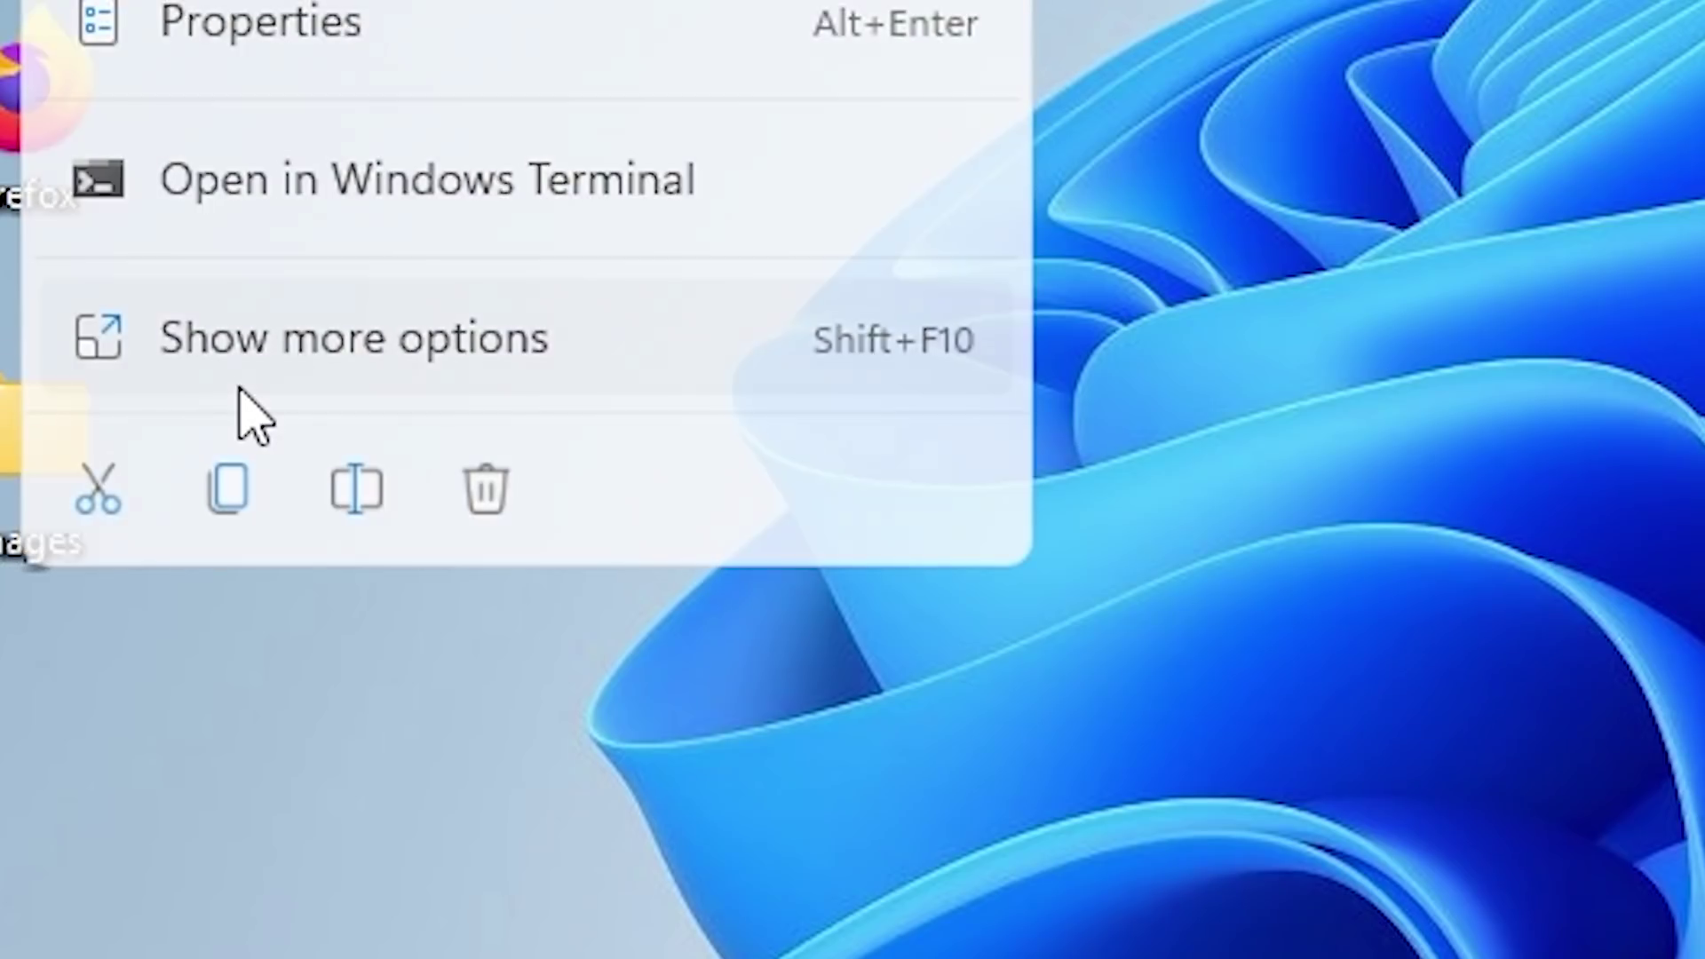
pyautogui.click(240, 373)
pyautogui.click(364, 10)
pyautogui.rightClick(79, 402)
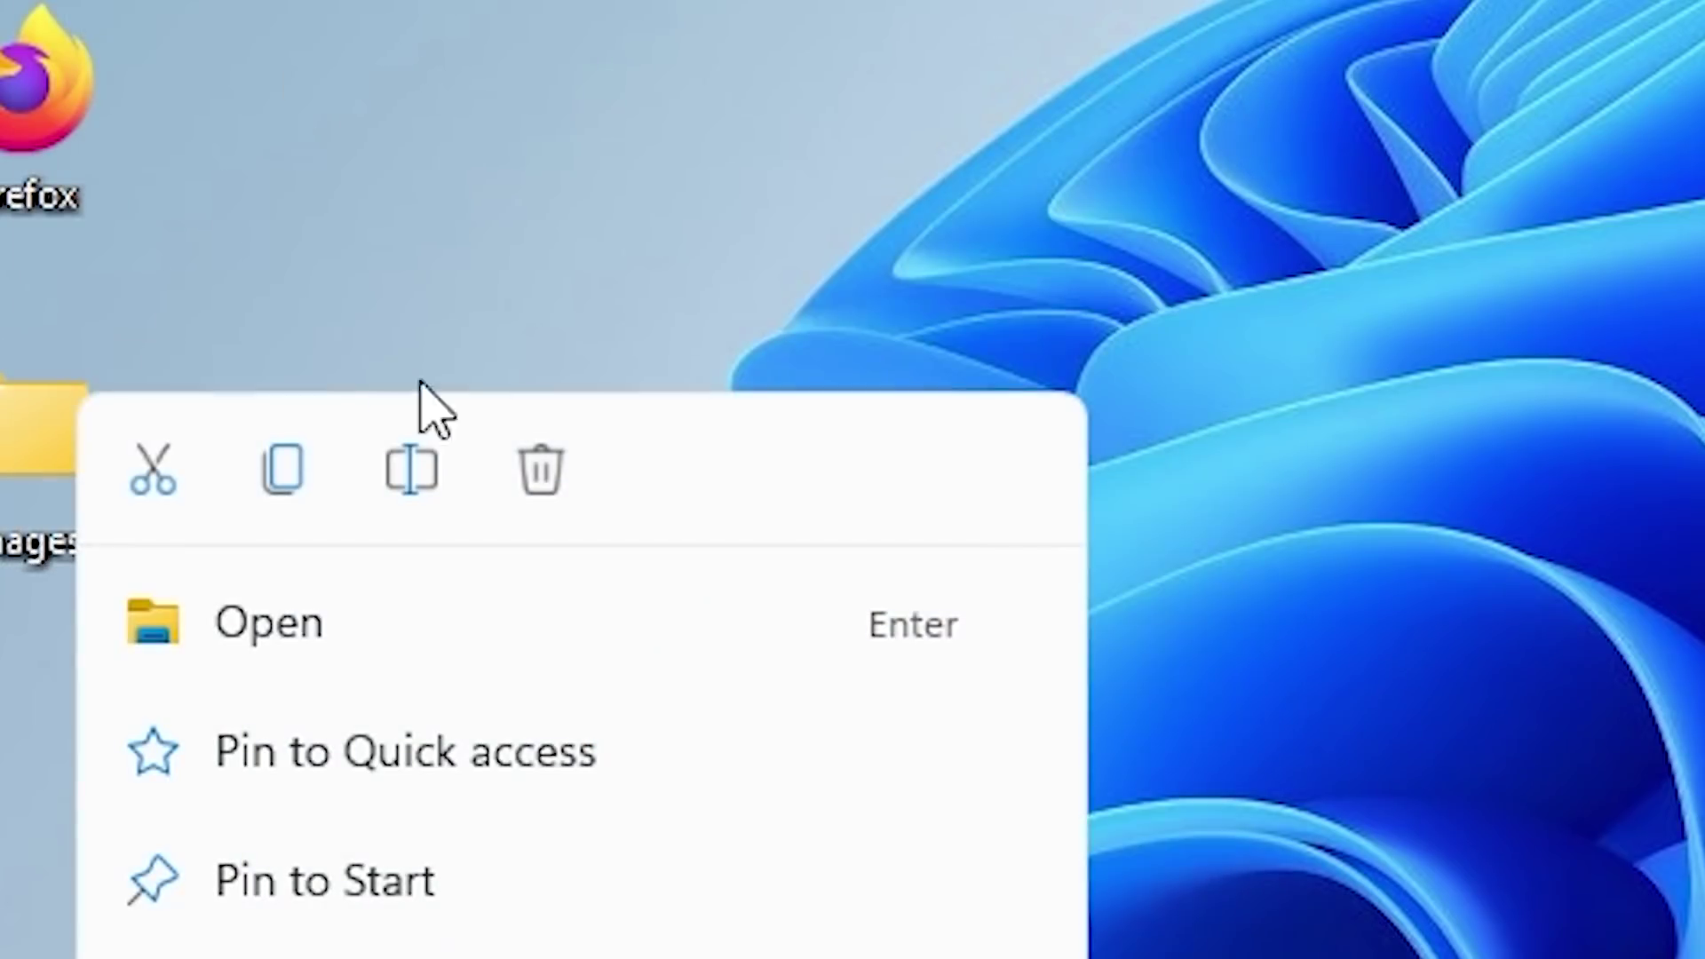
pyautogui.click(484, 98)
pyautogui.rightClick(107, 524)
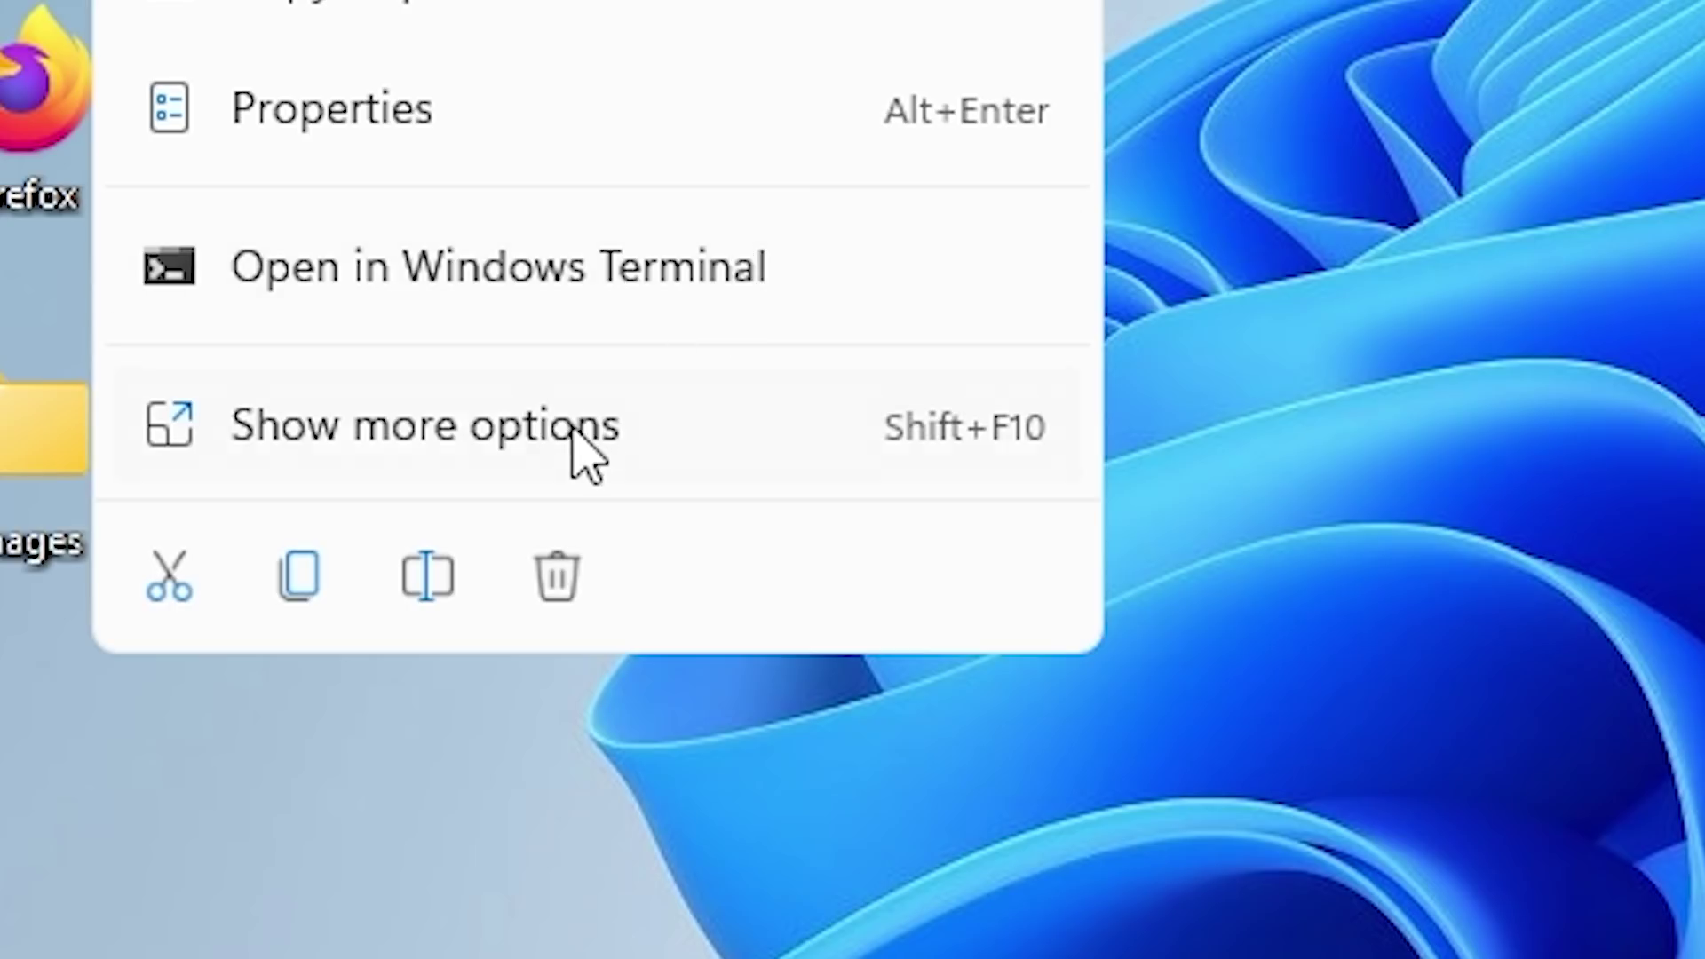
pyautogui.click(444, 426)
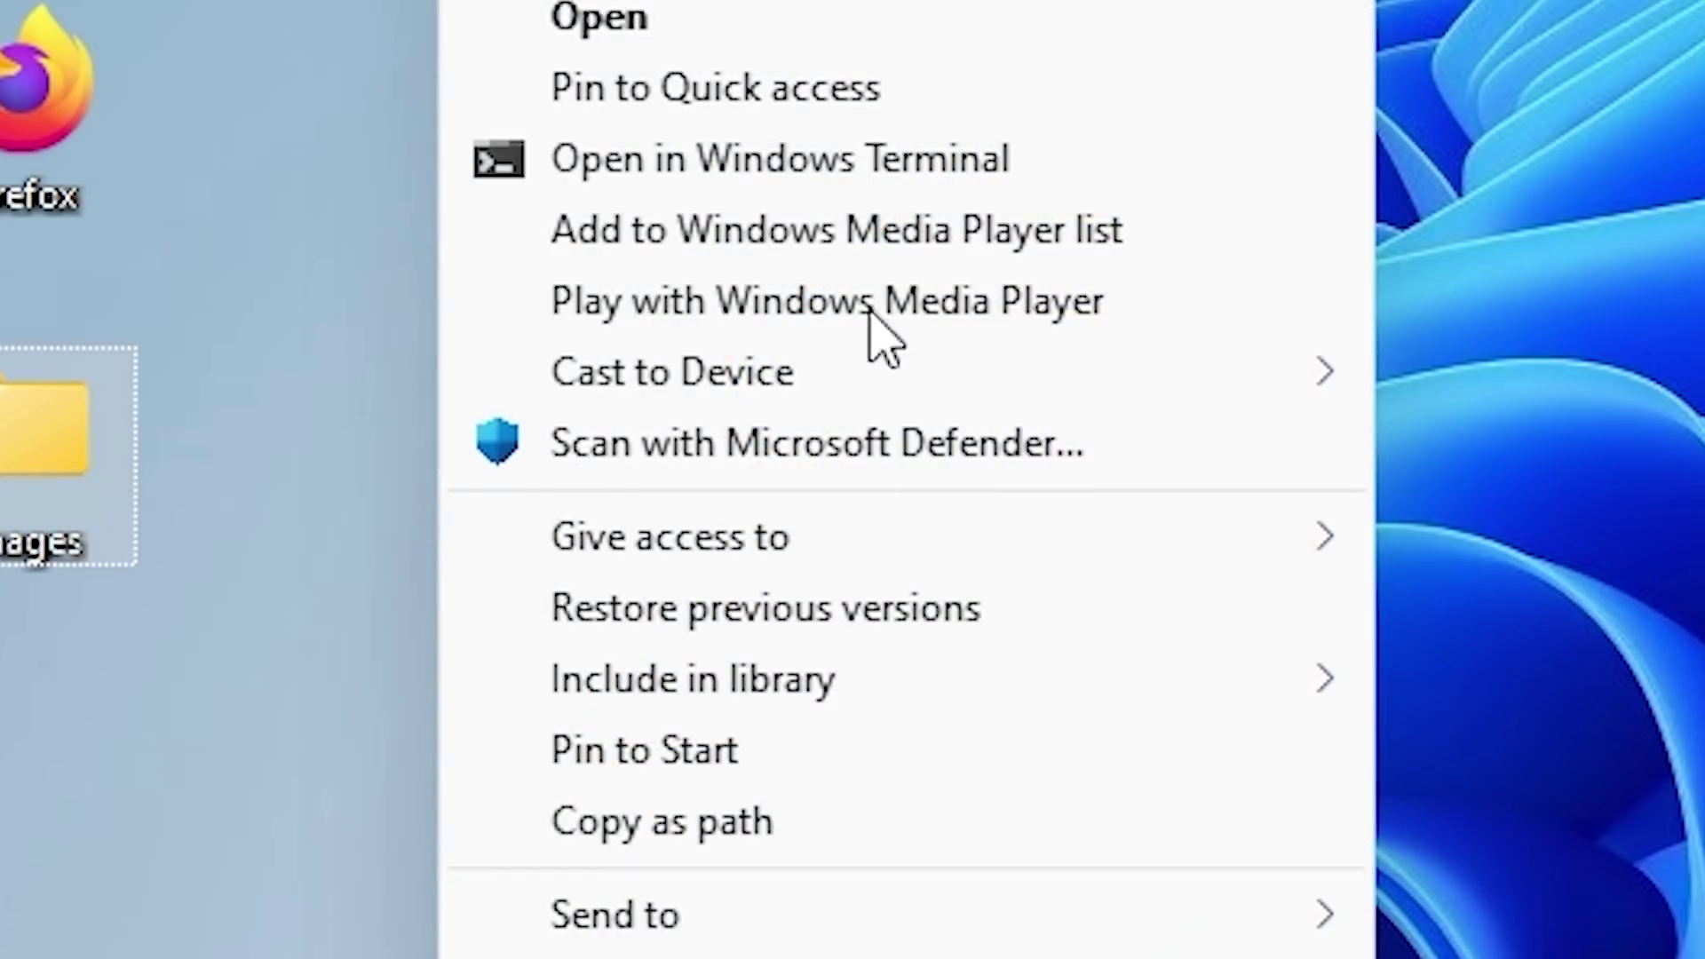
pyautogui.click(1510, 546)
pyautogui.rightClick(85, 449)
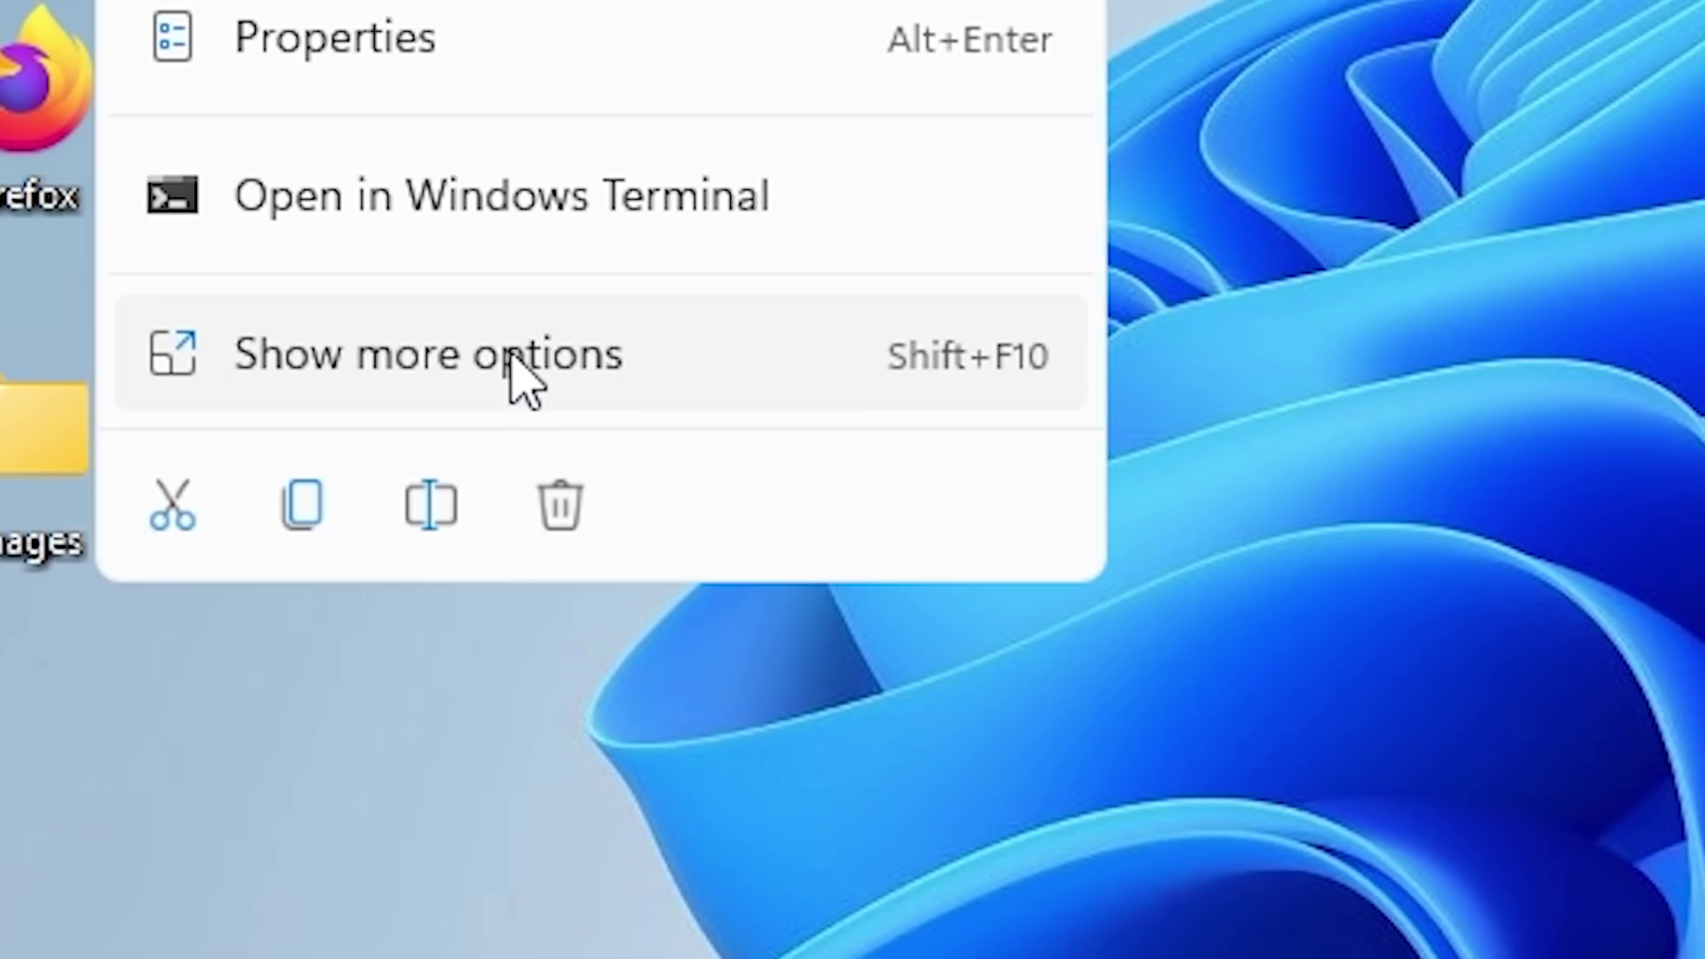
pyautogui.click(1035, 484)
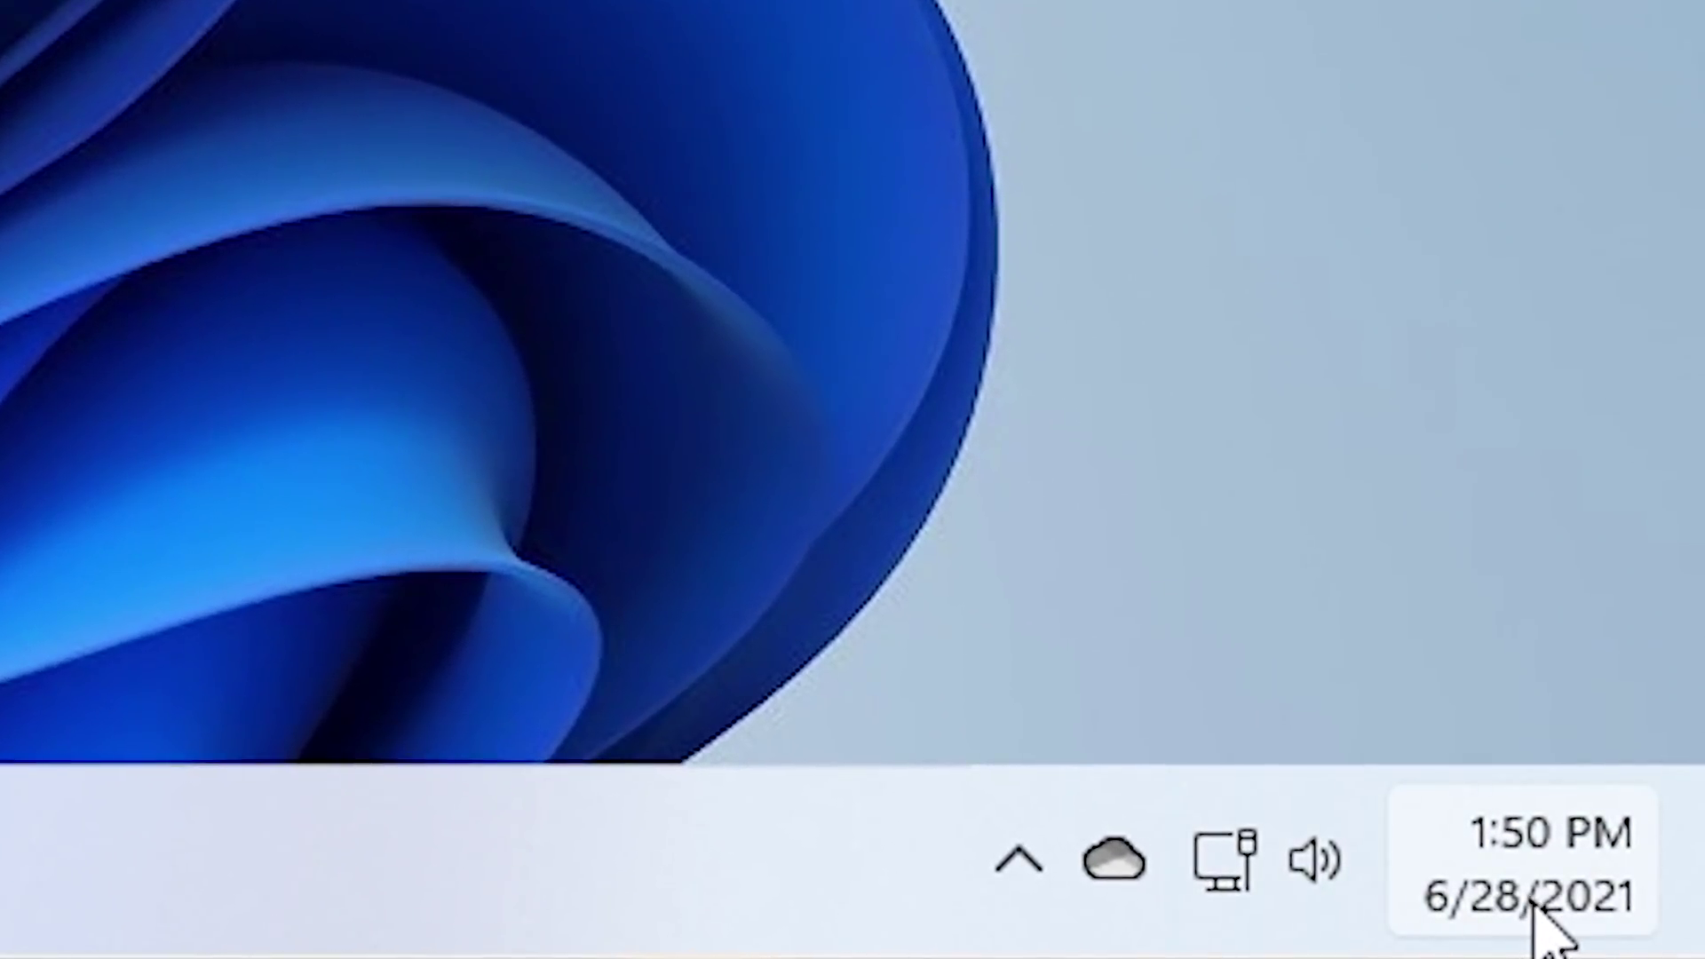
pyautogui.moveTo(1534, 904)
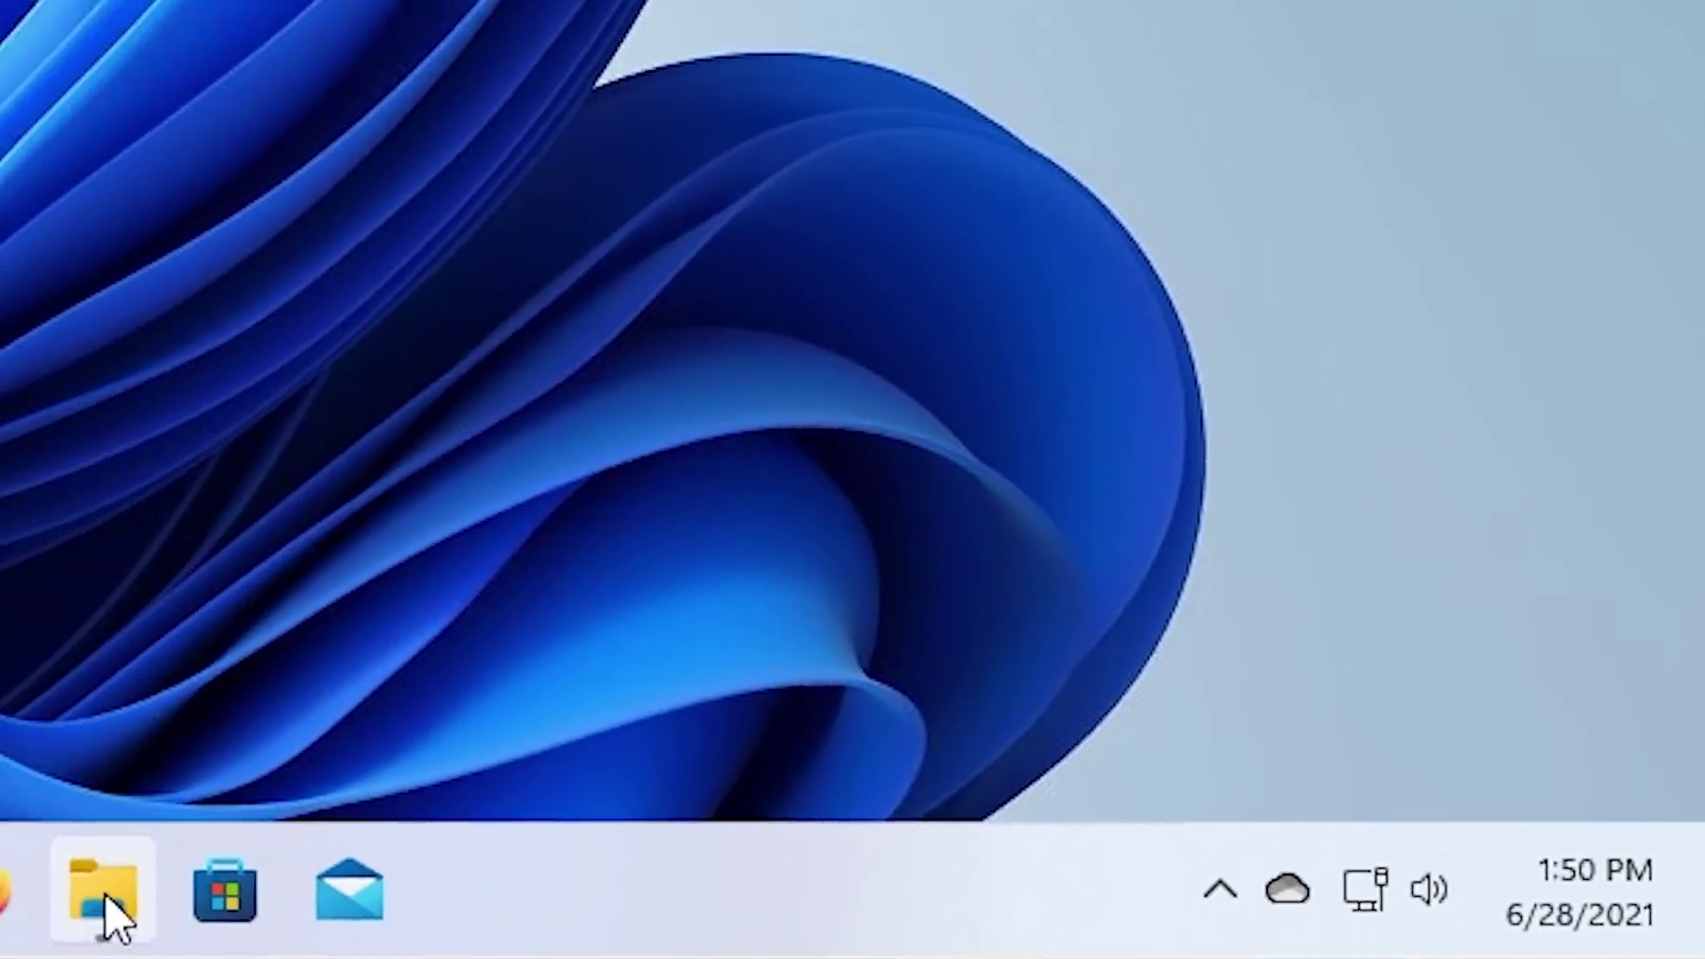
pyautogui.click(107, 906)
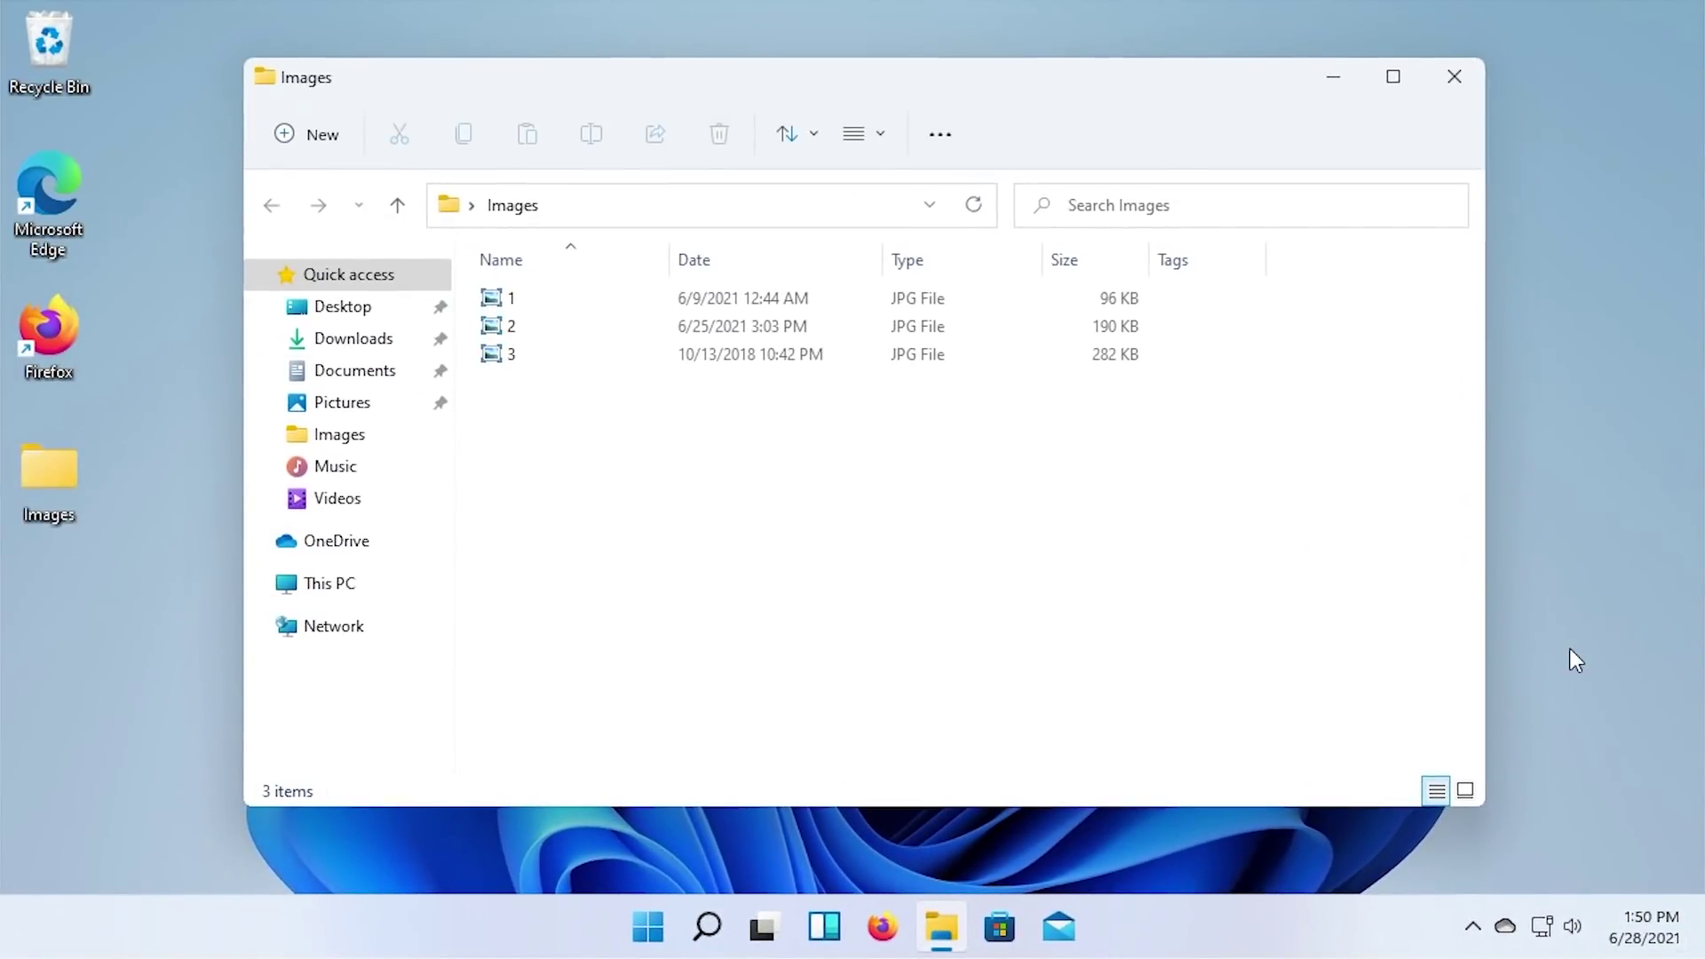
pyautogui.click(1698, 933)
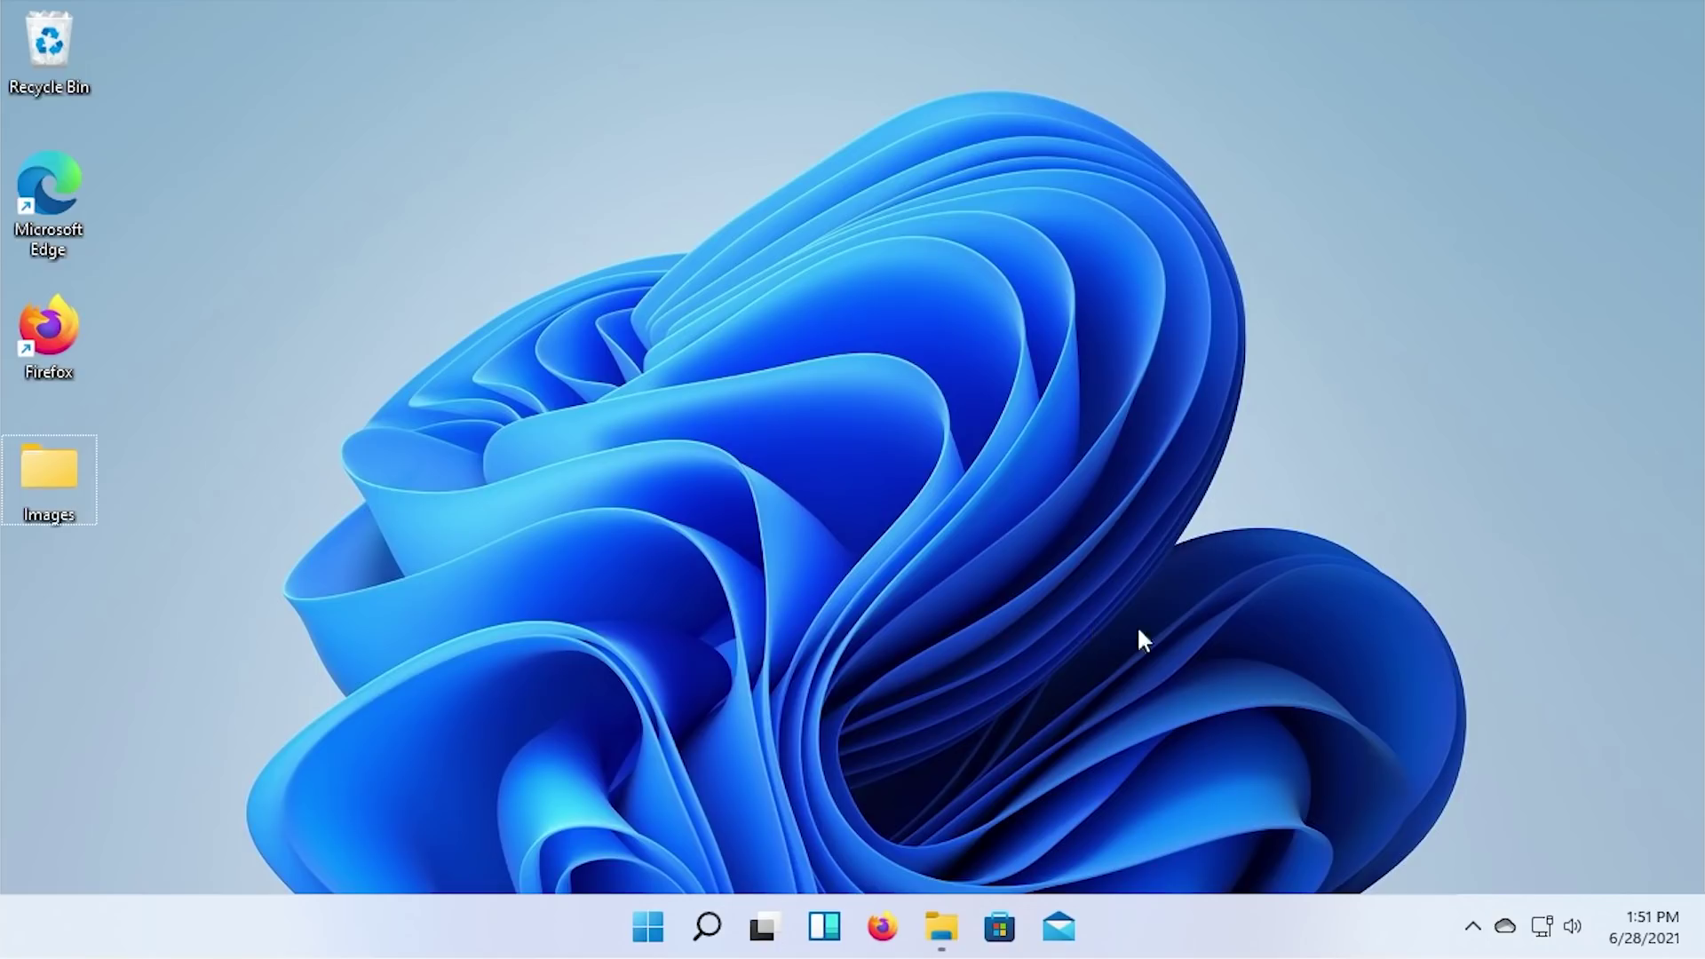
# - Open the notifications and calendar flyout and expand the calendar to the full month
pyautogui.click(1644, 927)
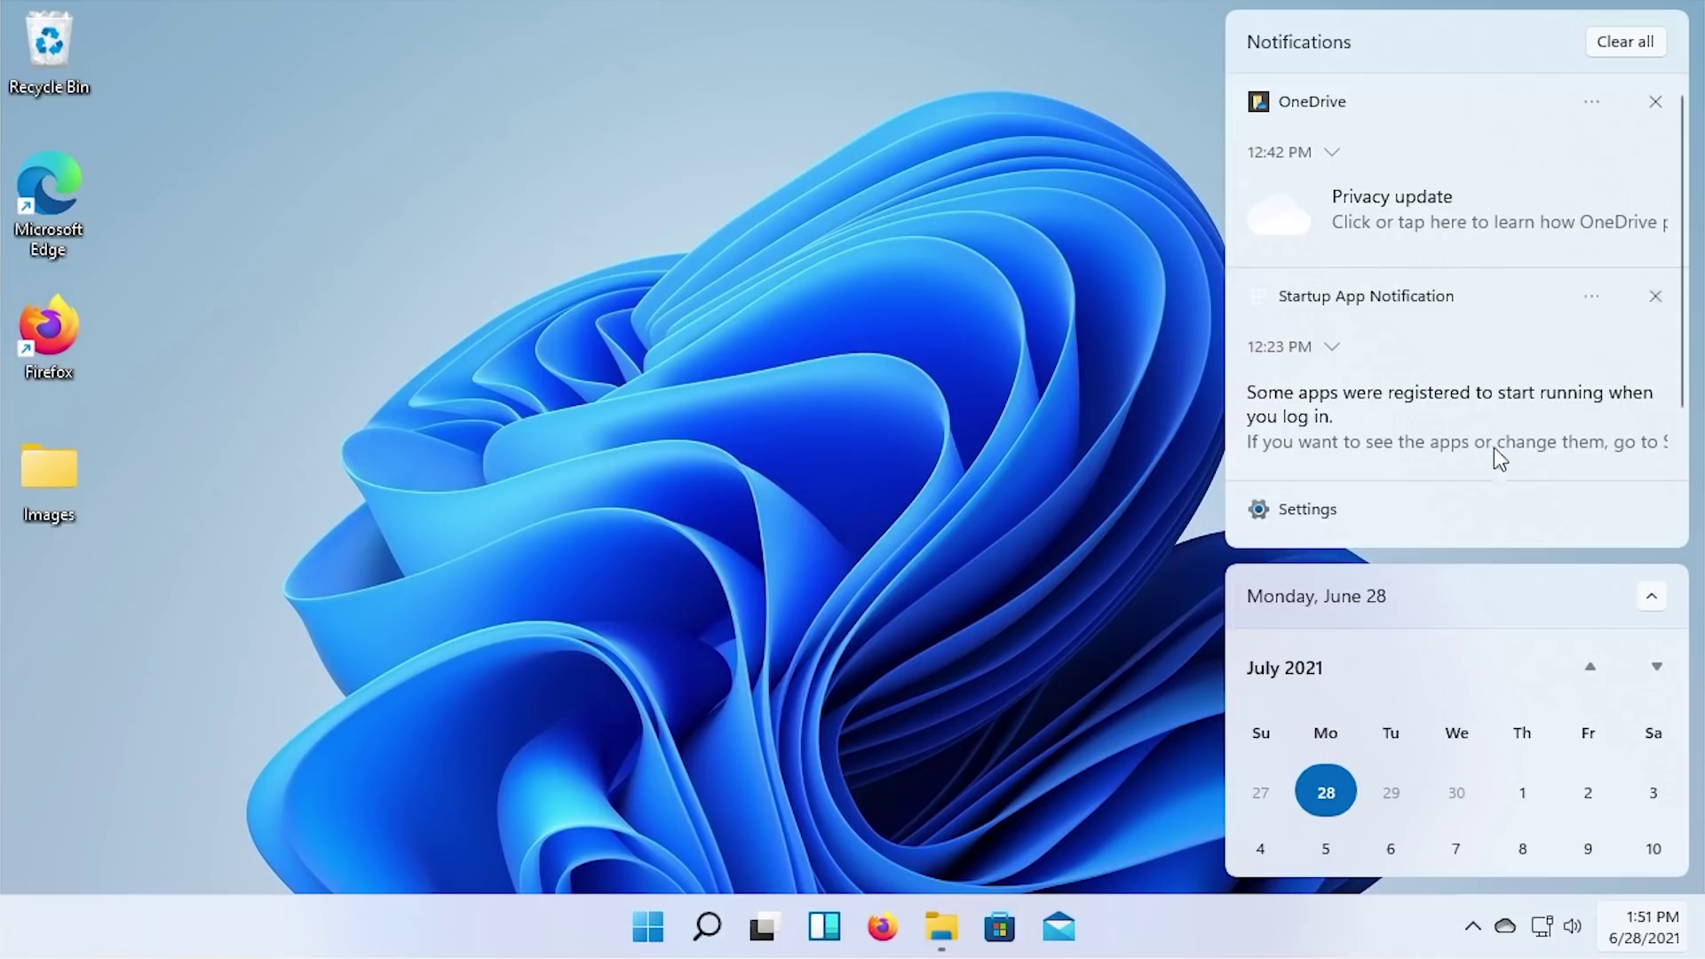
pyautogui.click(1653, 600)
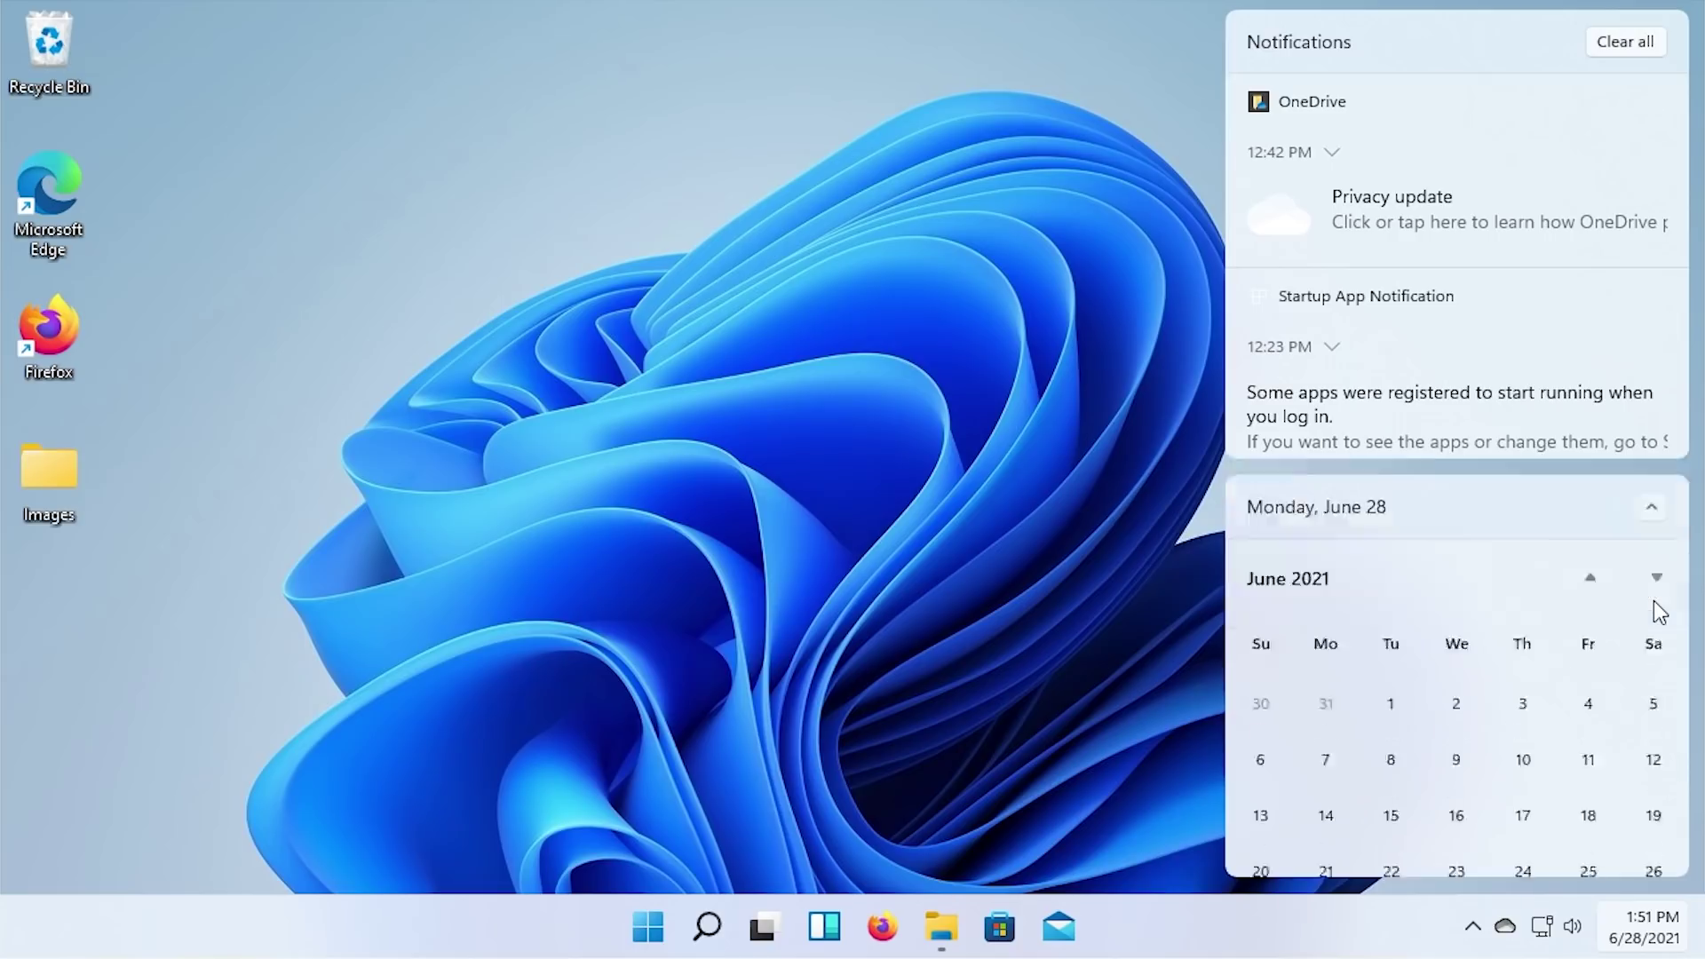
pyautogui.click(933, 483)
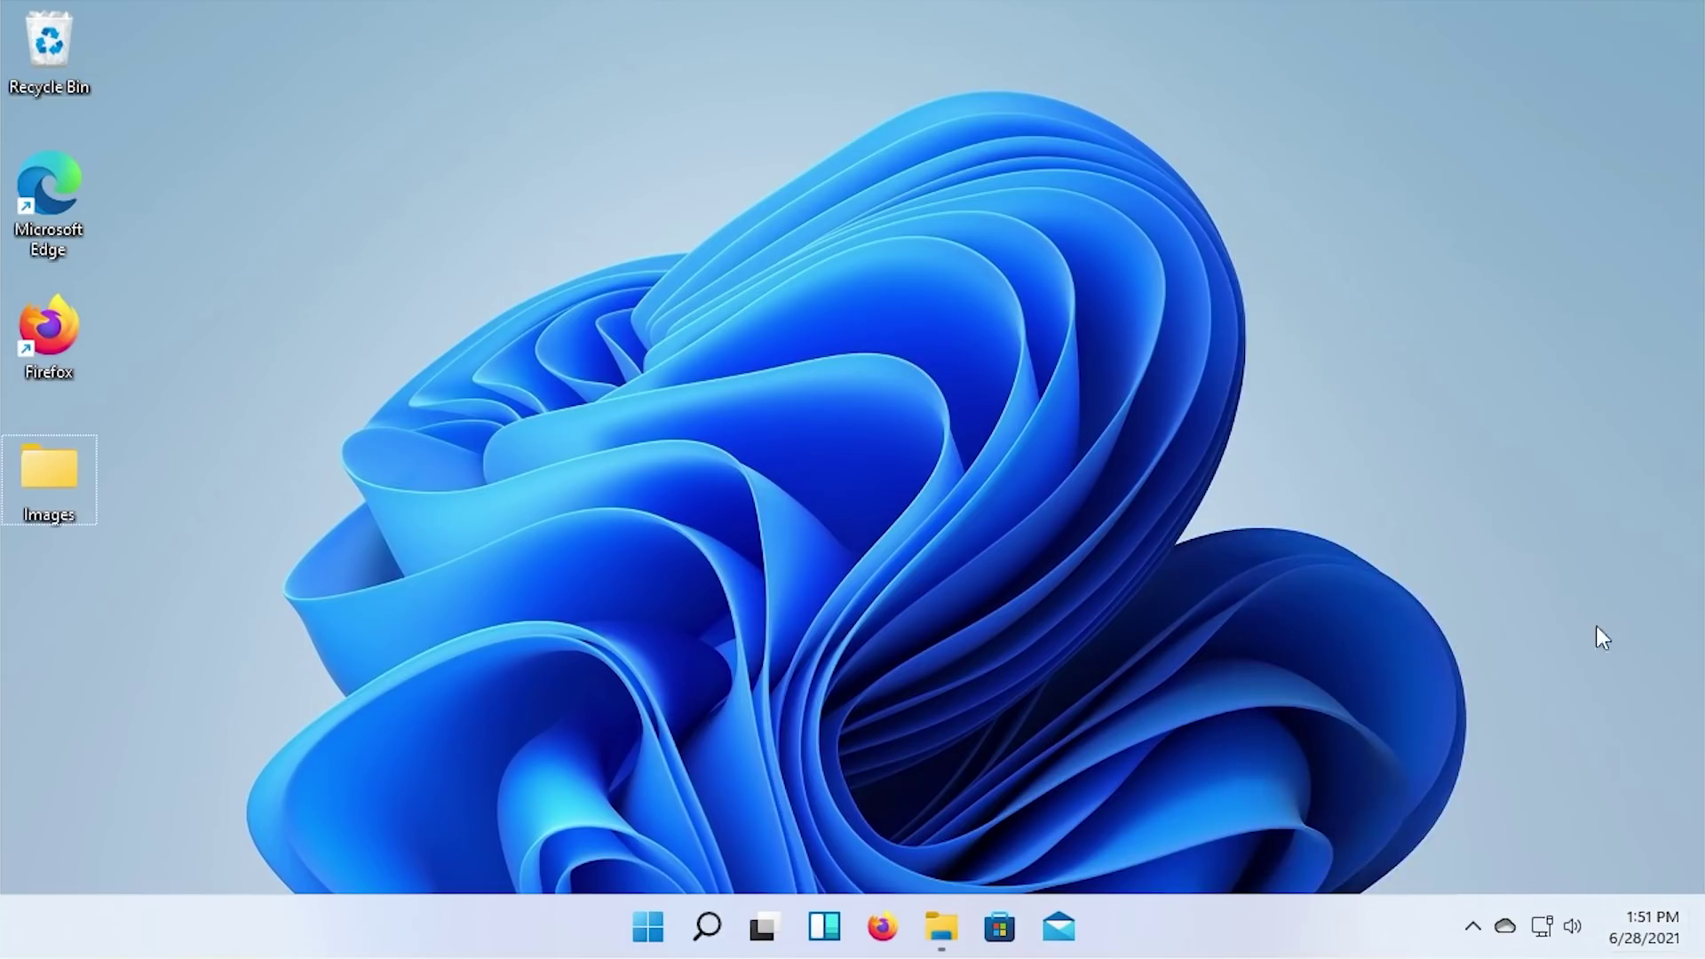
pyautogui.click(1634, 927)
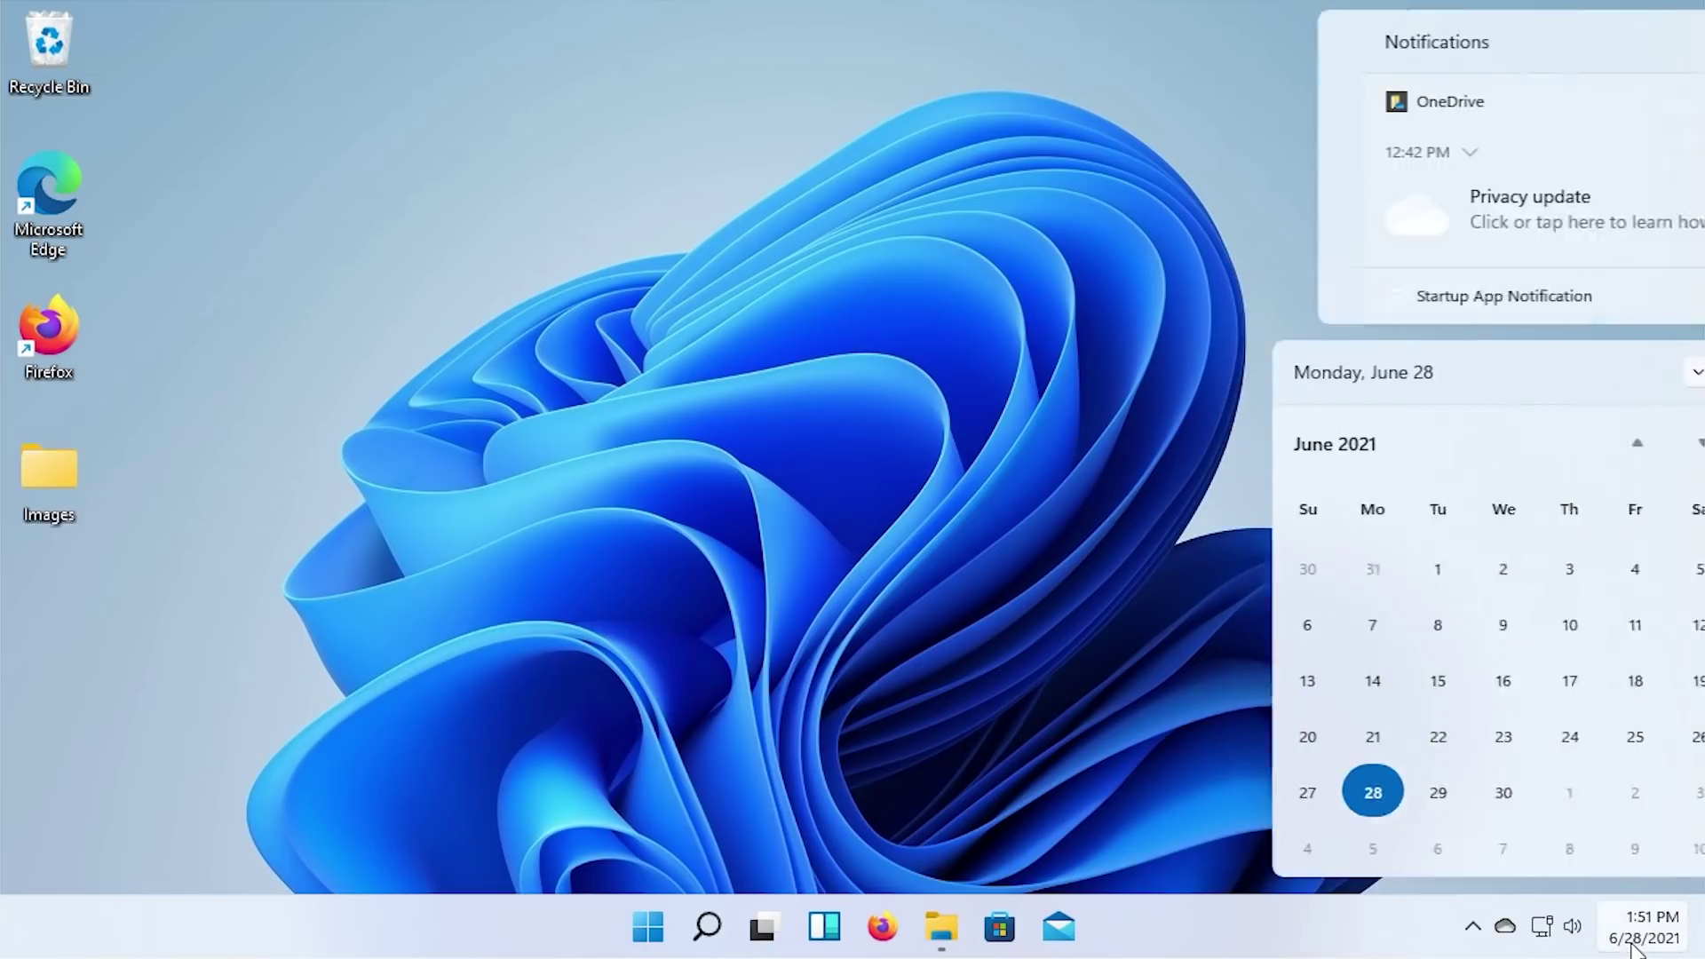
pyautogui.click(1030, 521)
pyautogui.click(1639, 931)
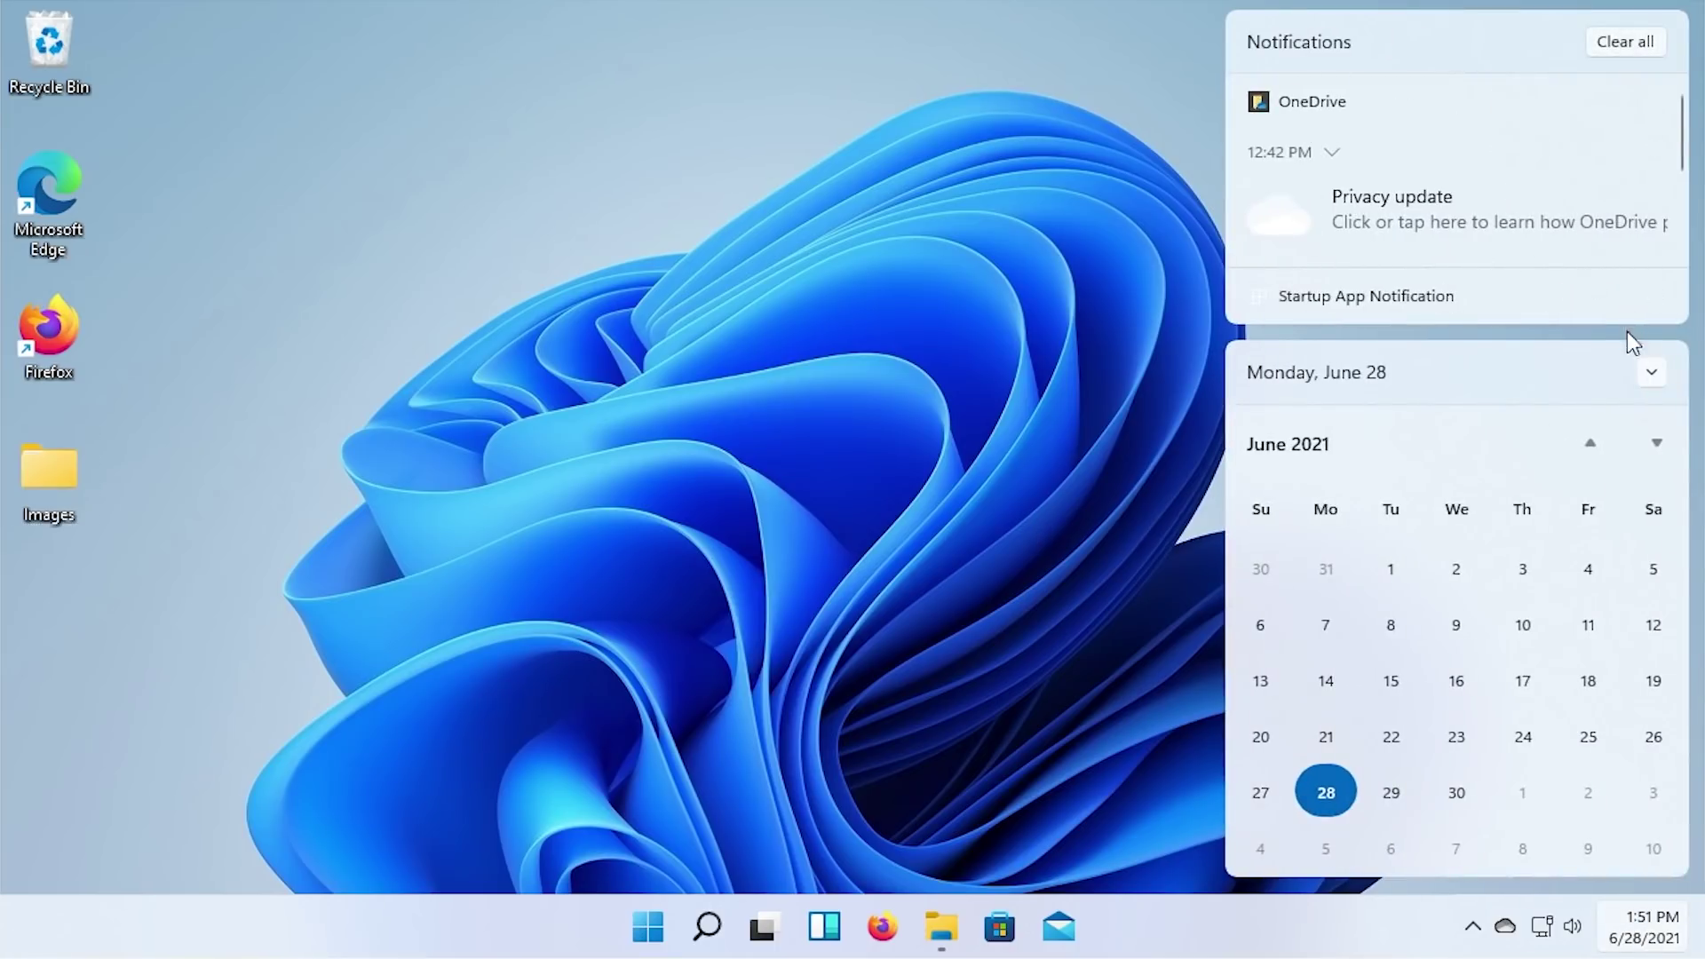
# - Collapse the calendar, clear all notifications including OneDrive and startup notices, and close the flyout
pyautogui.click(1651, 373)
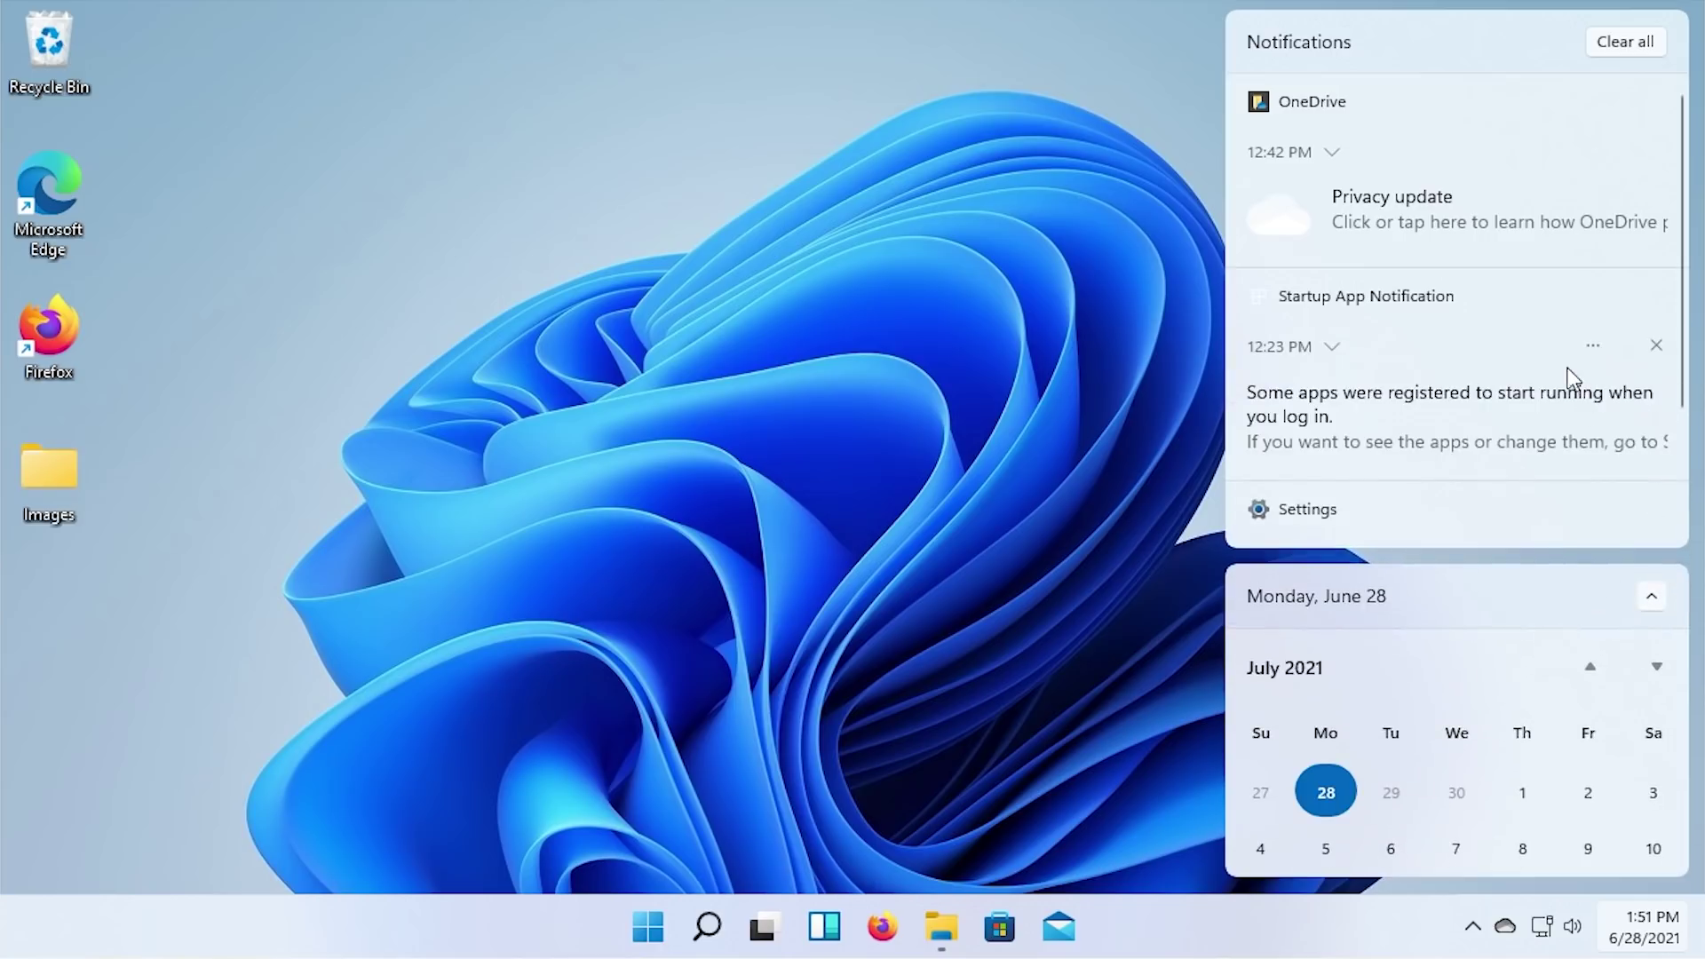
pyautogui.scroll(-2, 1484, 319)
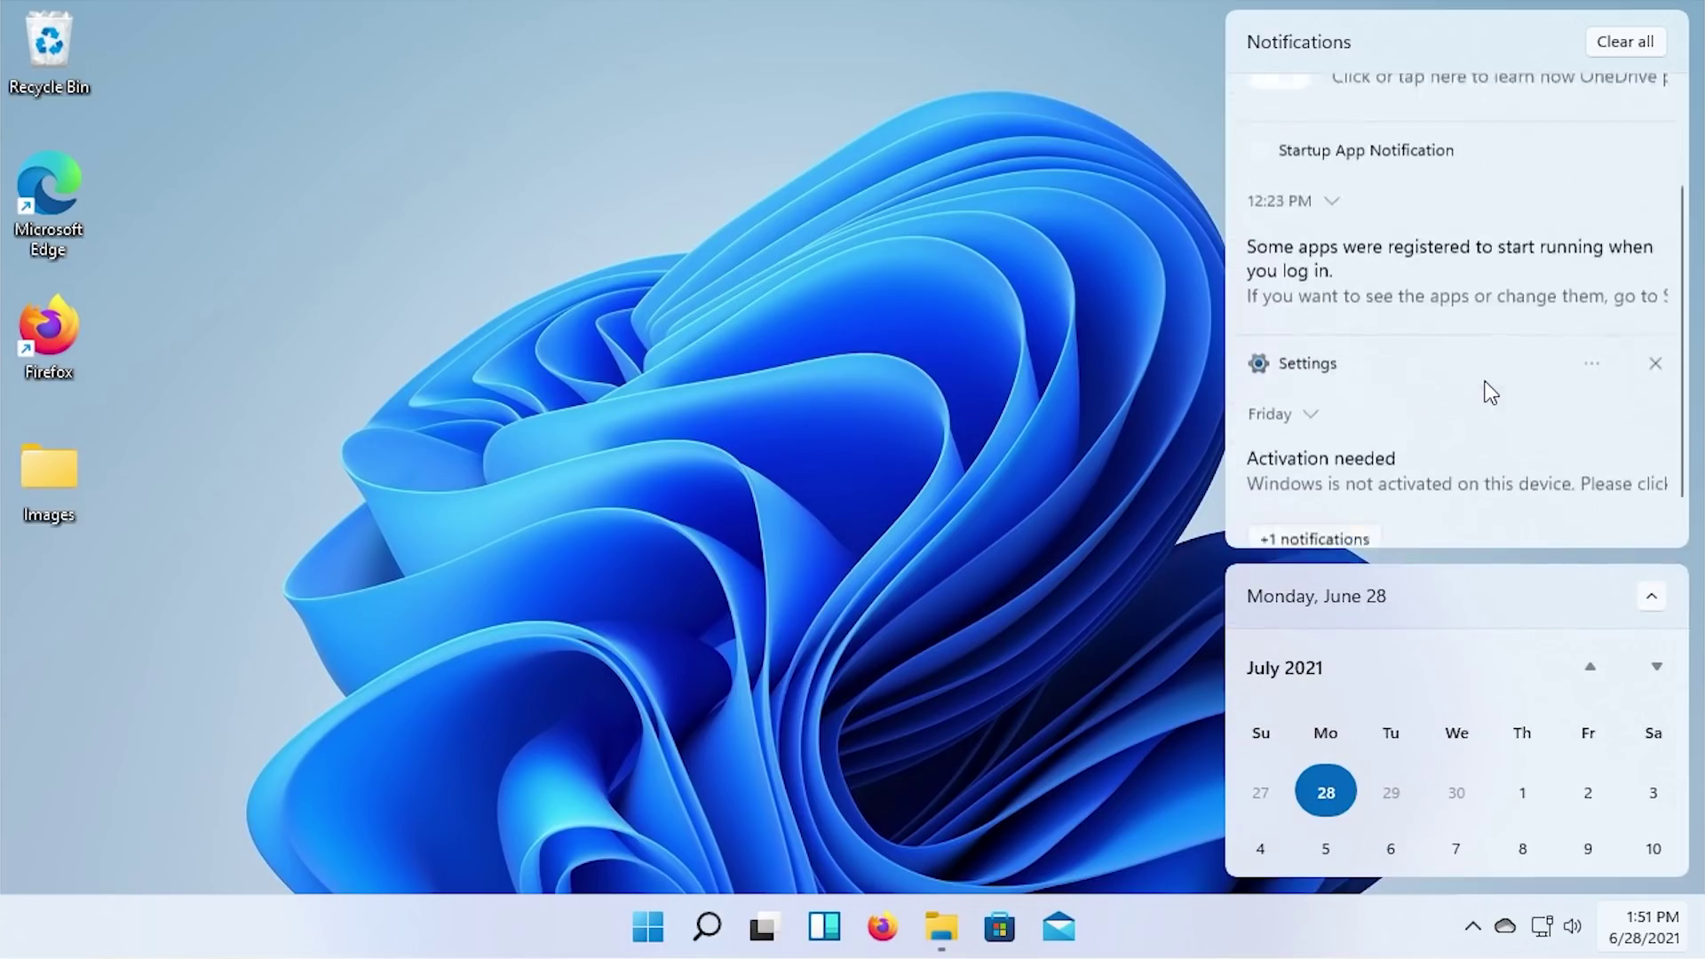
pyautogui.scroll(2, 1333, 142)
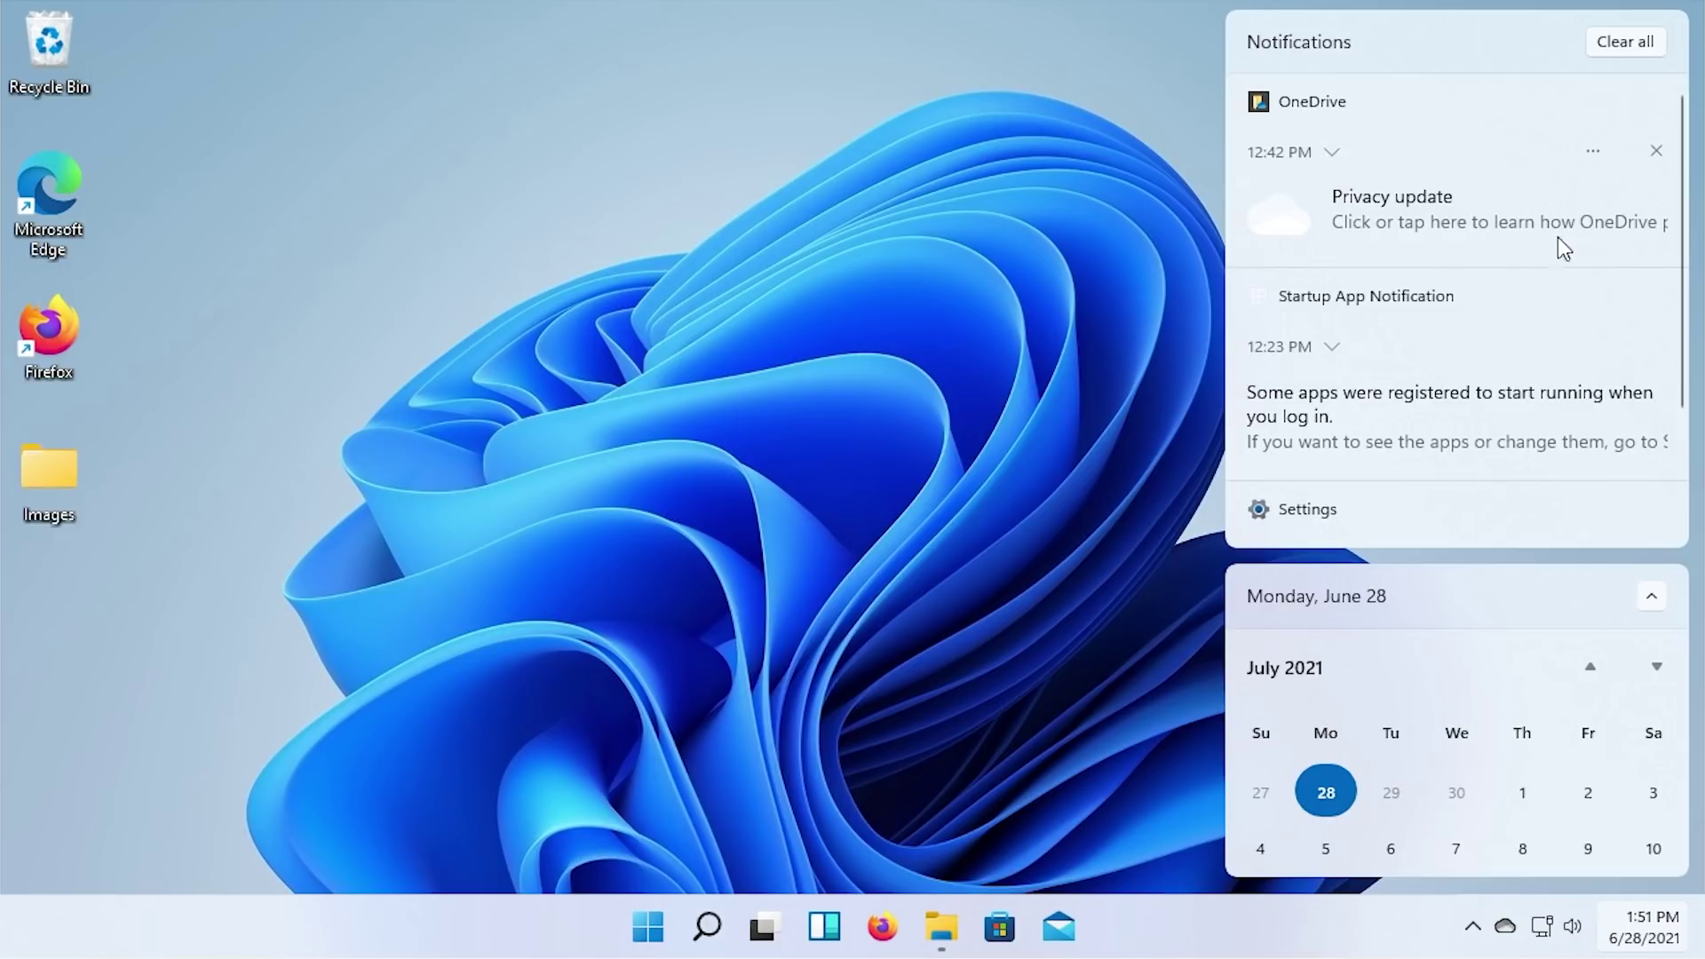
pyautogui.click(1625, 44)
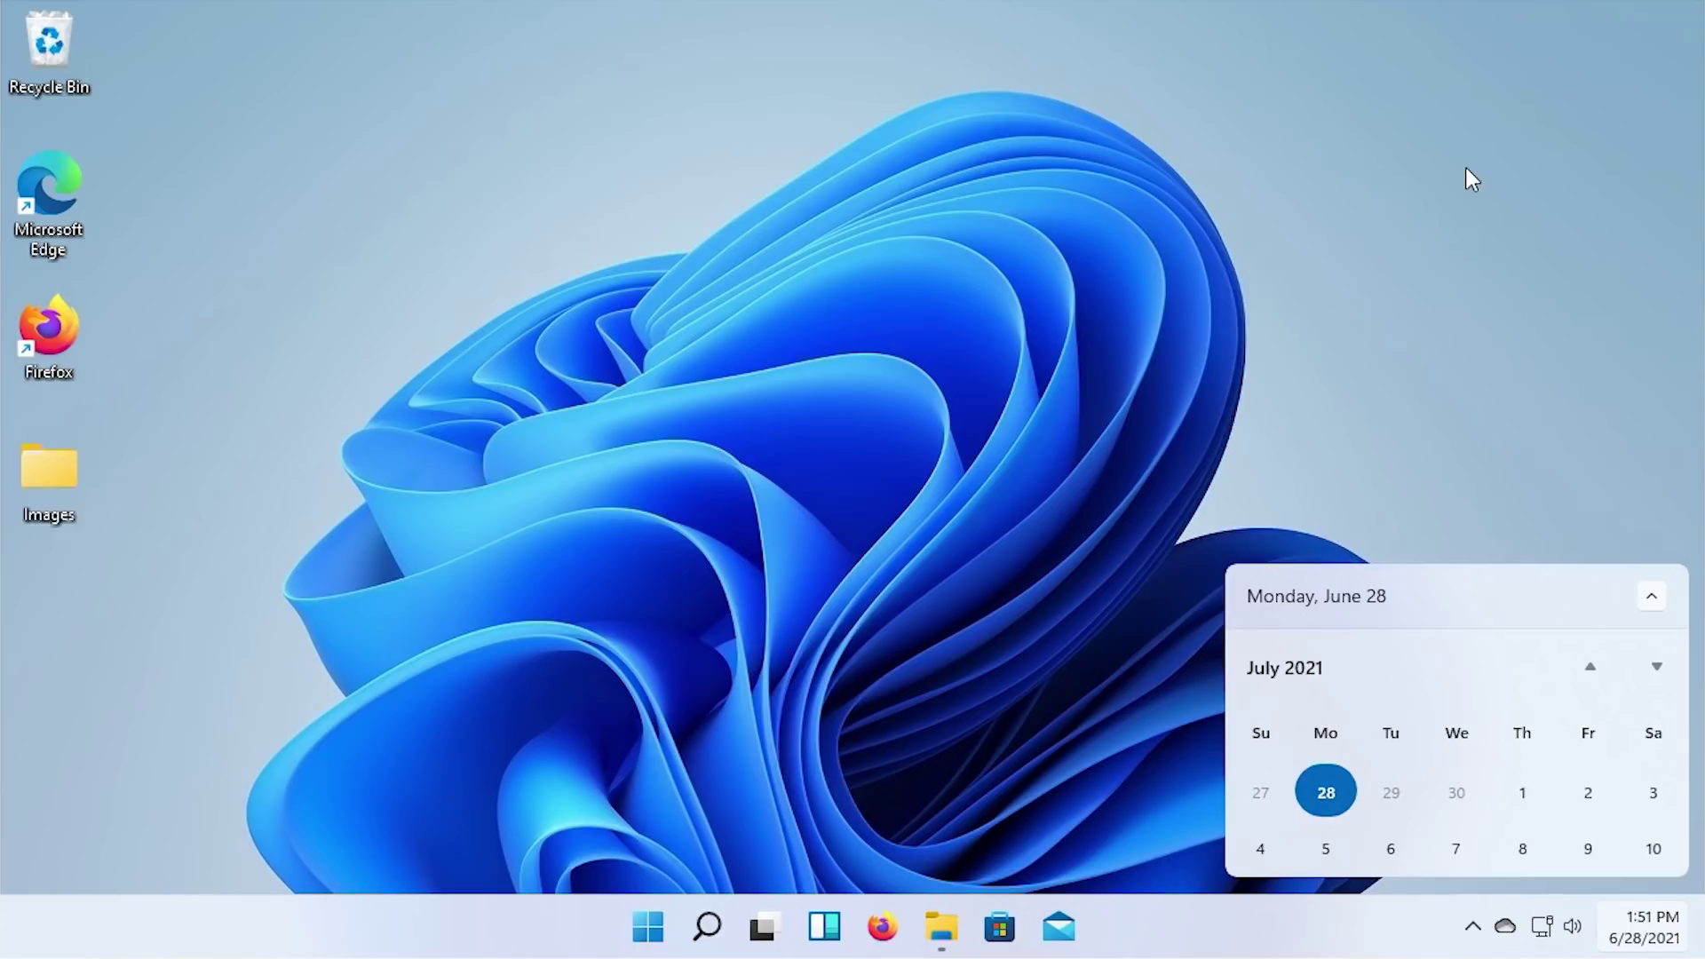
pyautogui.click(1471, 180)
pyautogui.click(1642, 928)
pyautogui.click(1498, 859)
pyautogui.click(1643, 928)
pyautogui.click(948, 708)
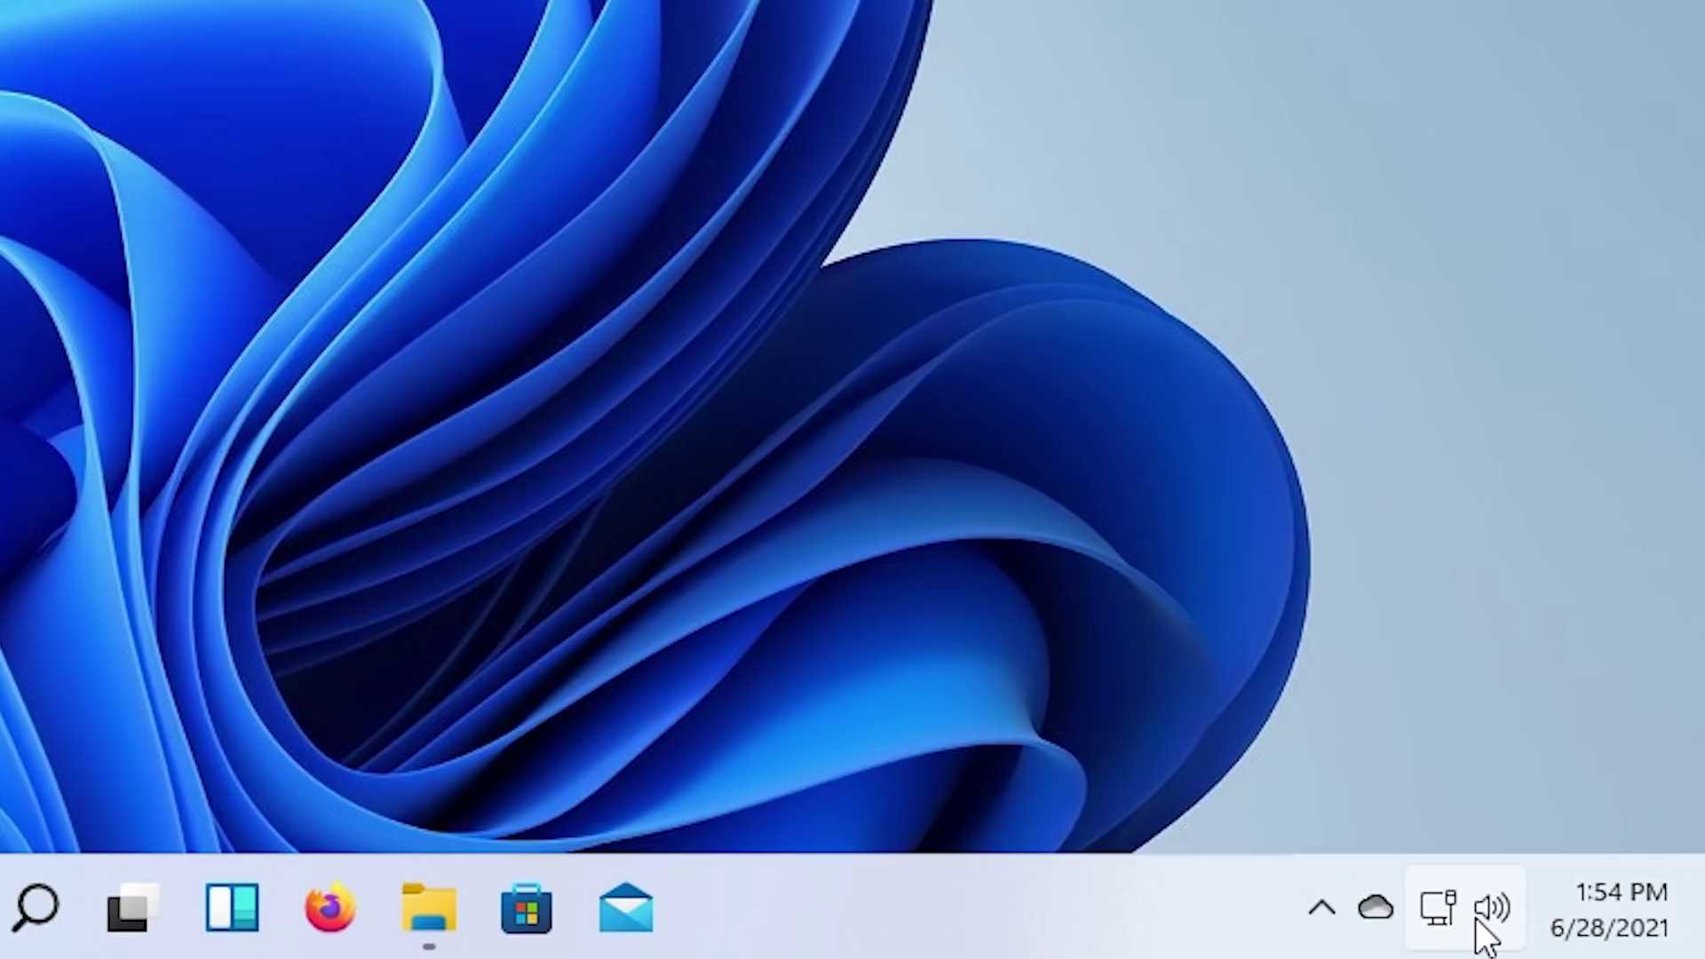
# - Drag the quick settings volume slider from 87% to about 64%, then glance at Accessibility
pyautogui.moveTo(1476, 920)
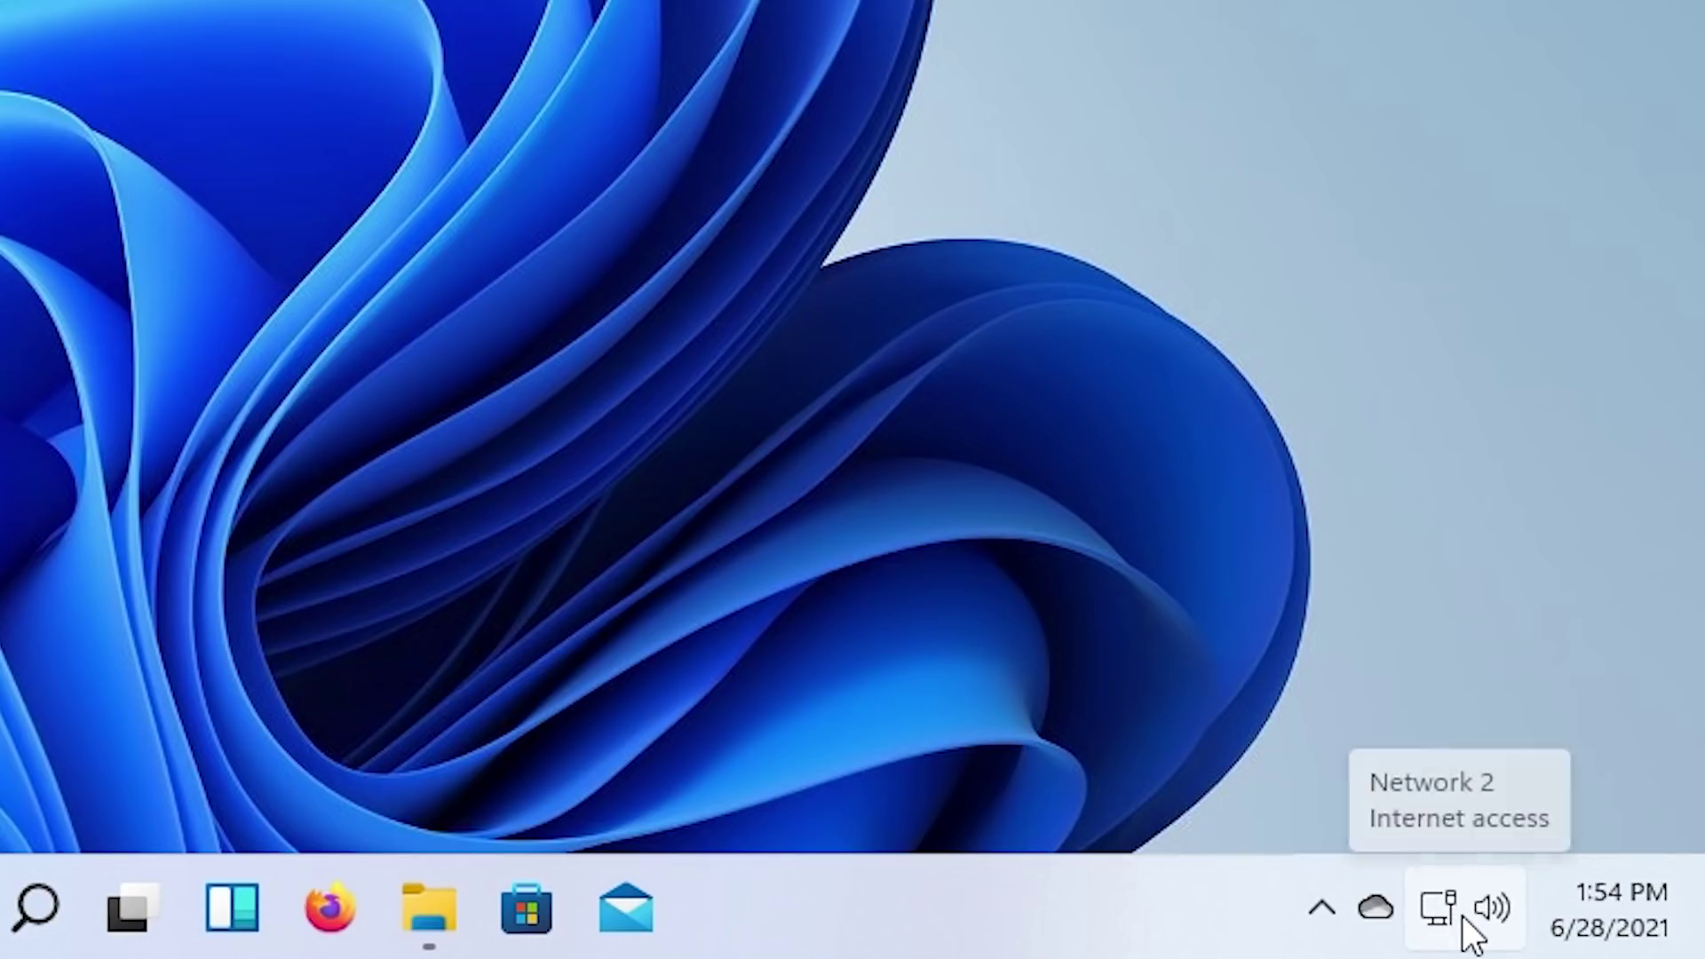
pyautogui.click(1462, 914)
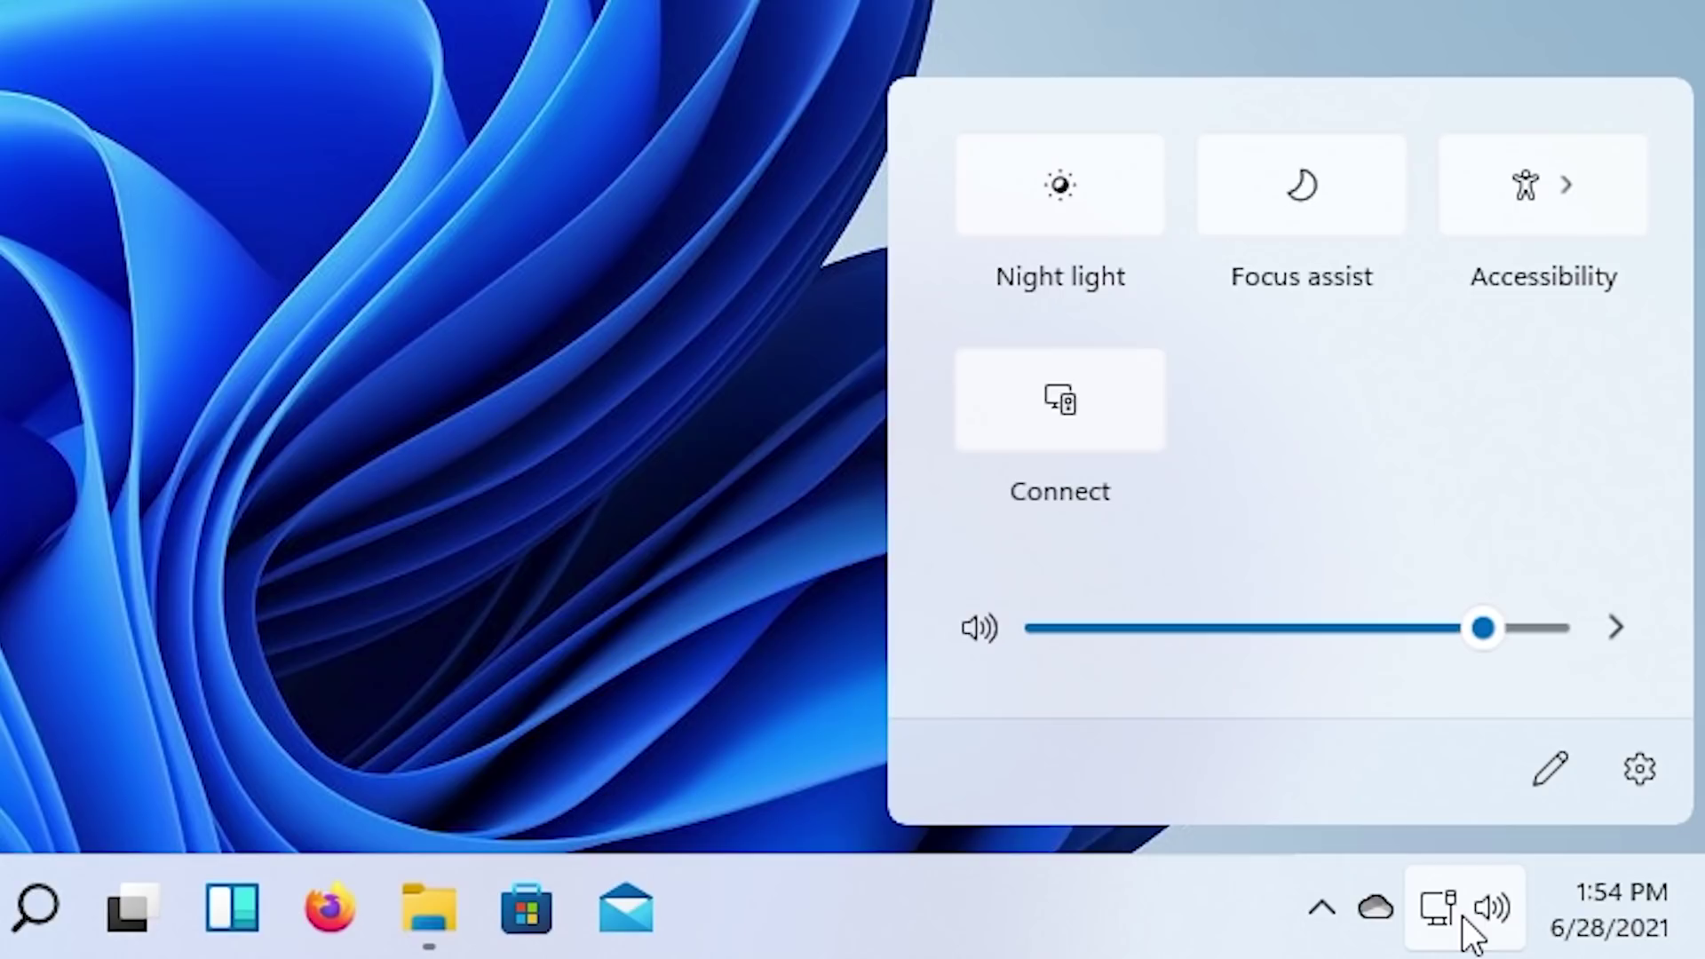
pyautogui.moveTo(1485, 632); pyautogui.dragTo(1377, 680)
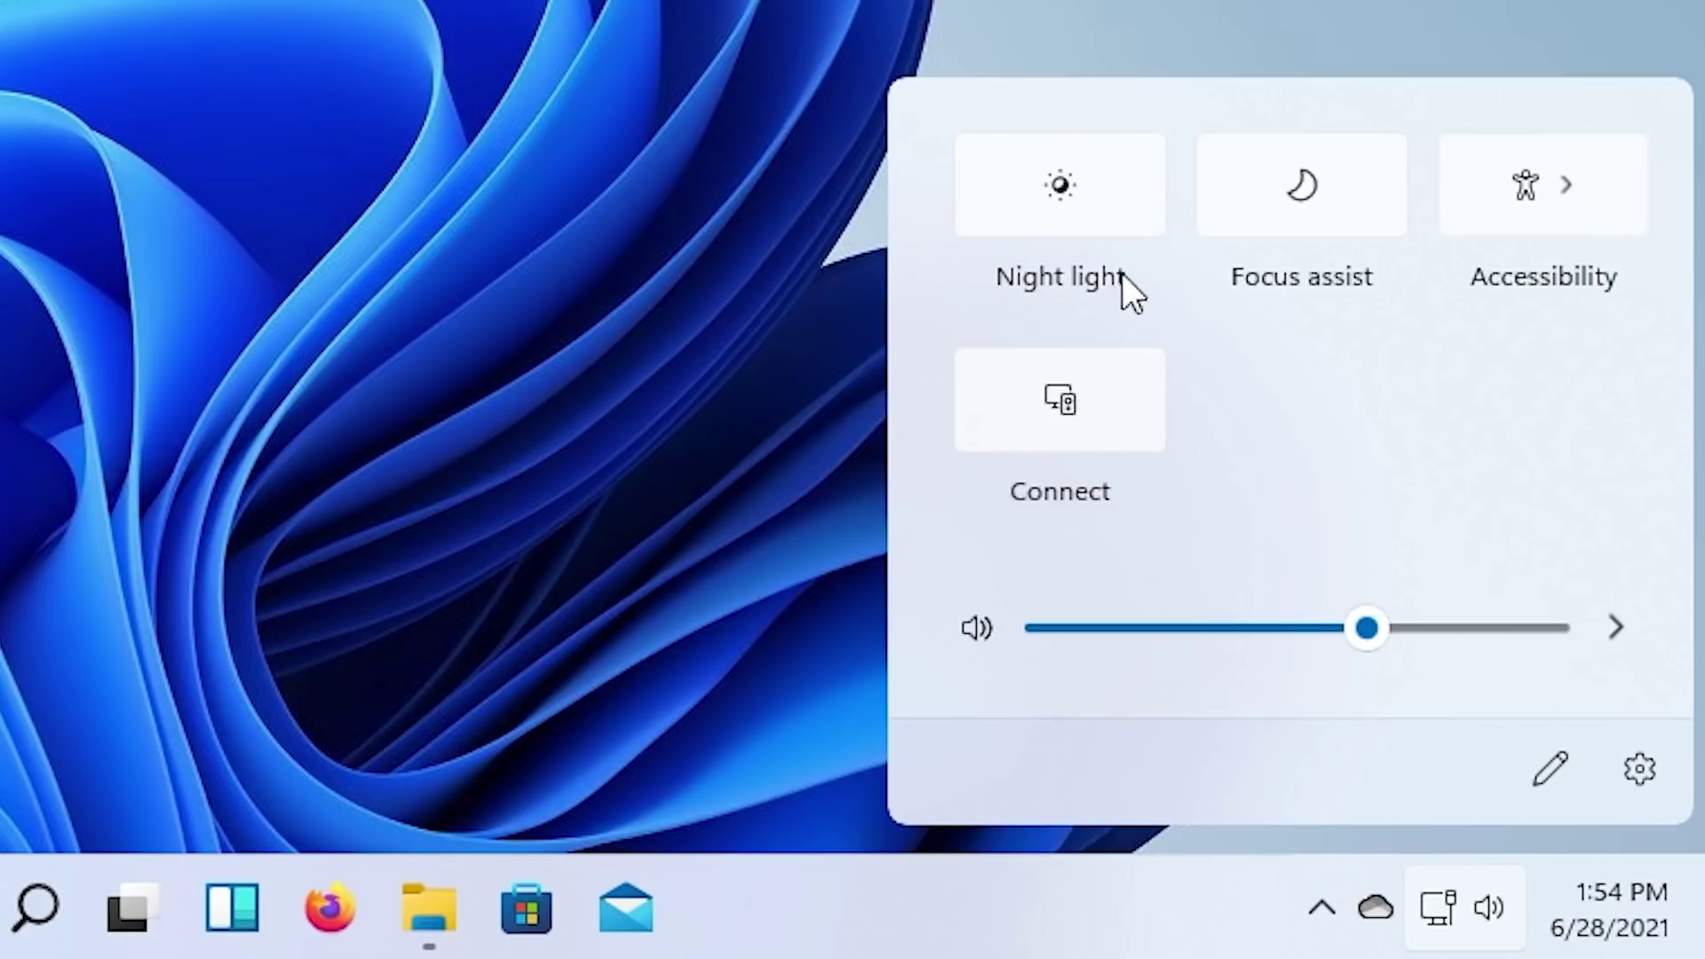
pyautogui.click(1522, 215)
pyautogui.click(966, 9)
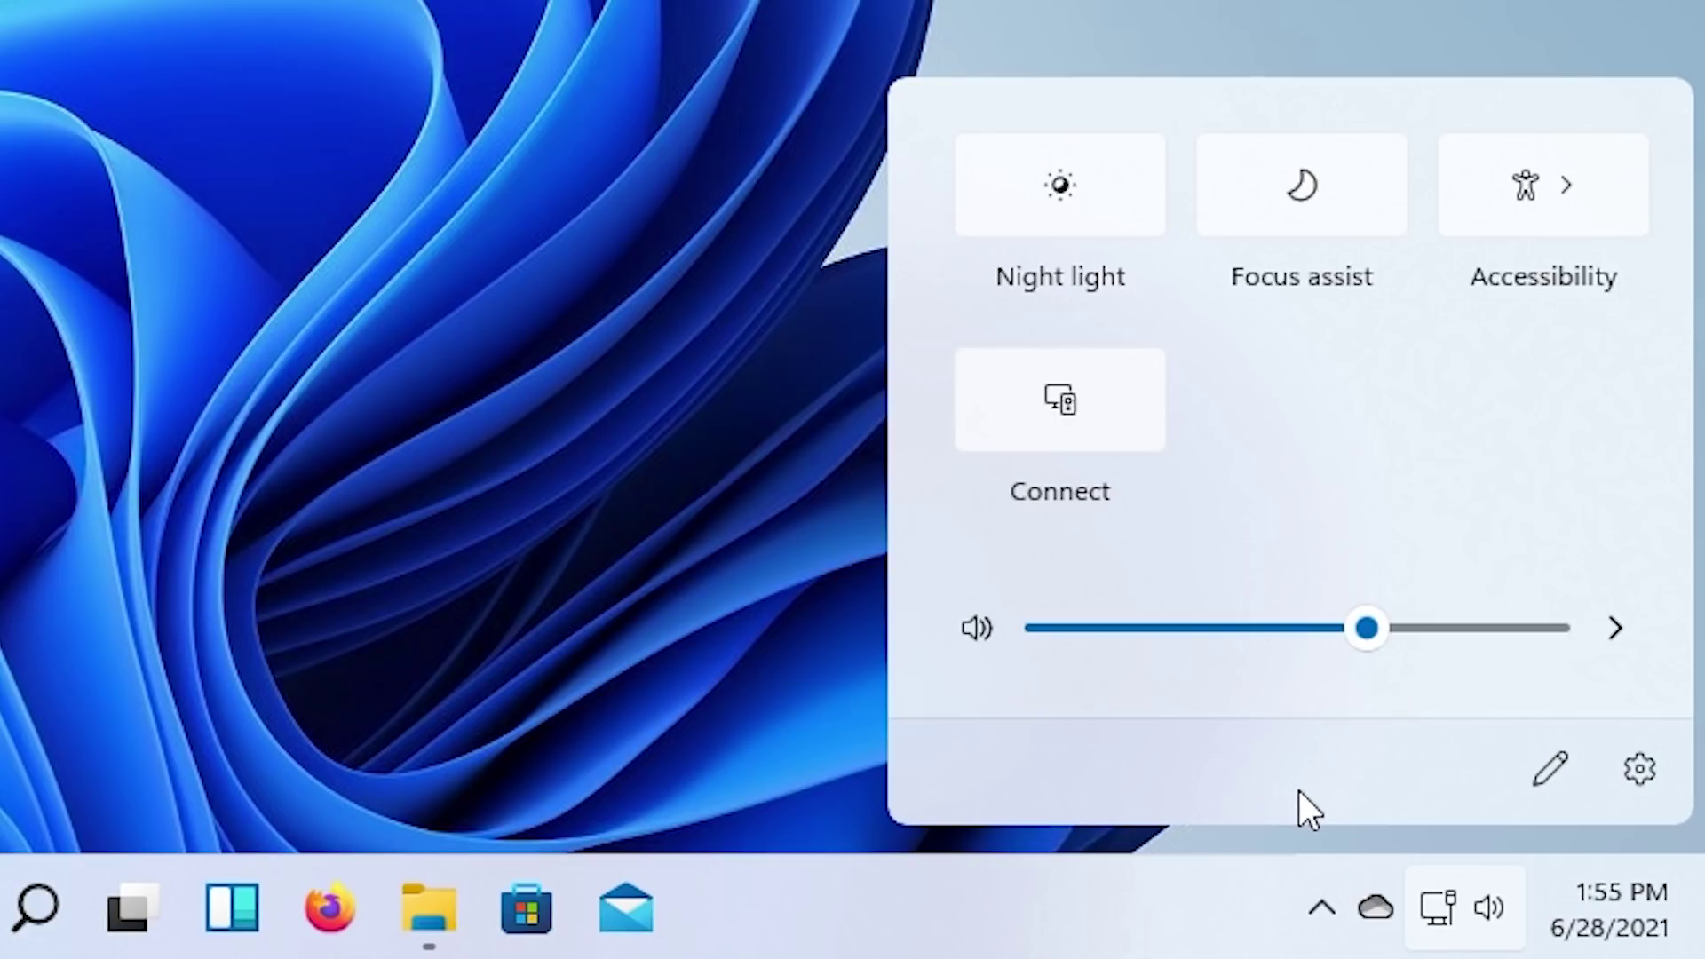
# - Add the Keyboard layout and Project tiles in quick settings edit mode, then try Project
pyautogui.click(1548, 780)
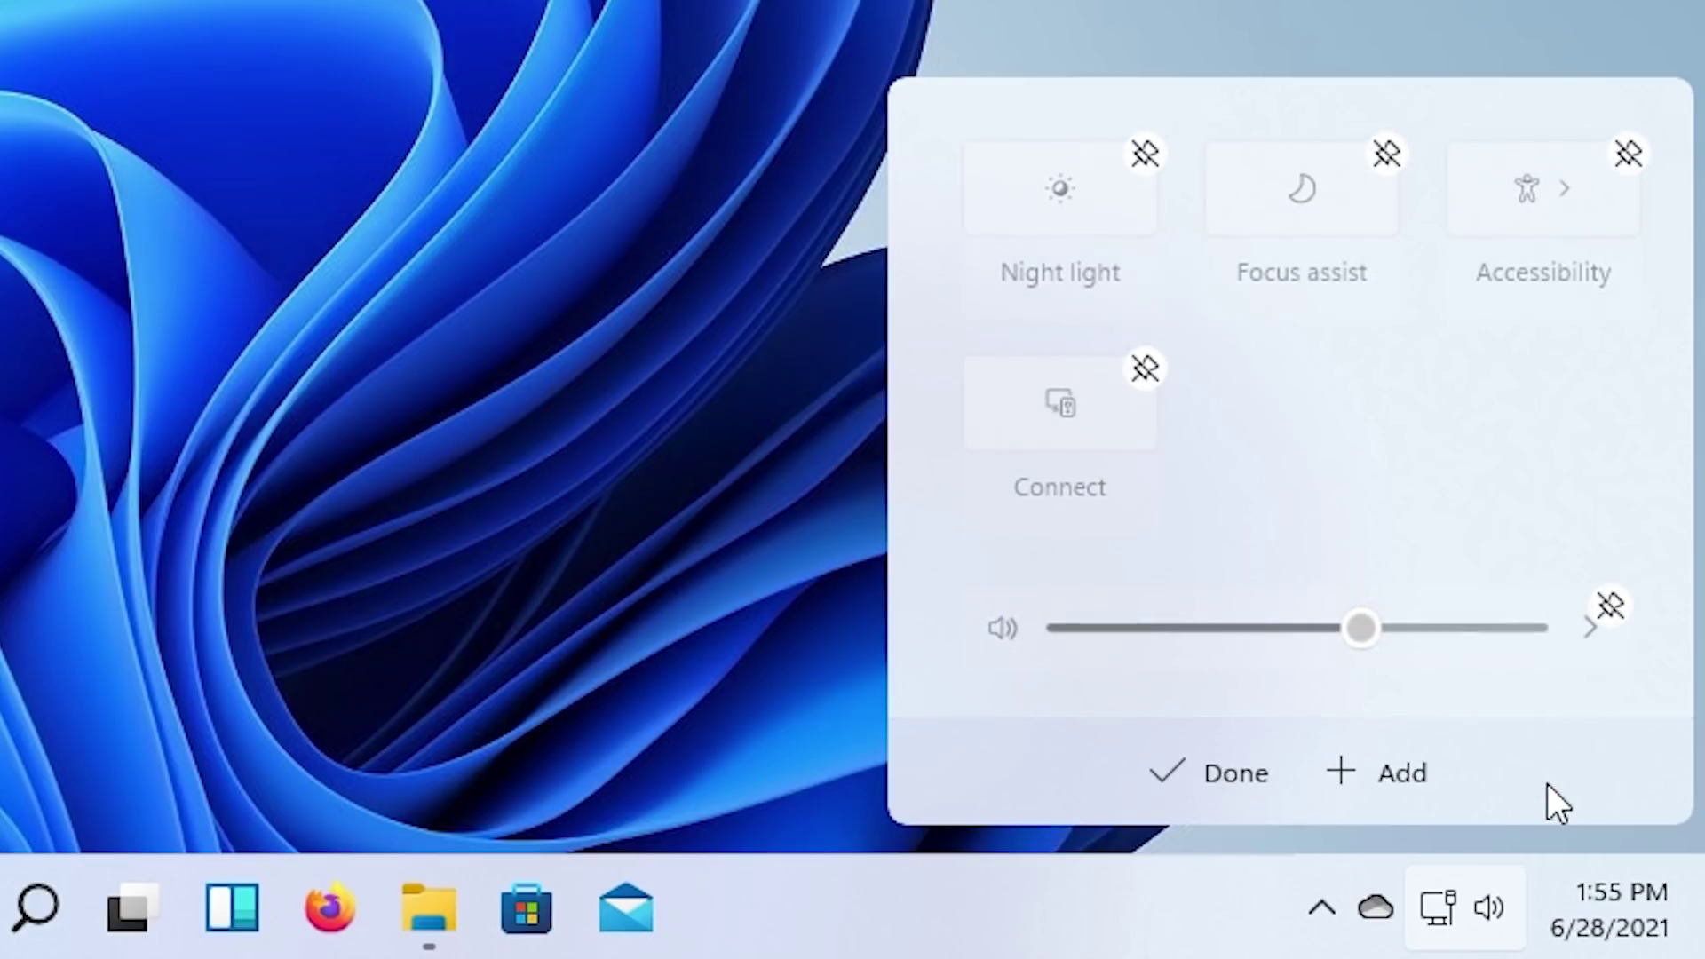
pyautogui.click(1414, 774)
pyautogui.click(1408, 595)
pyautogui.click(1429, 788)
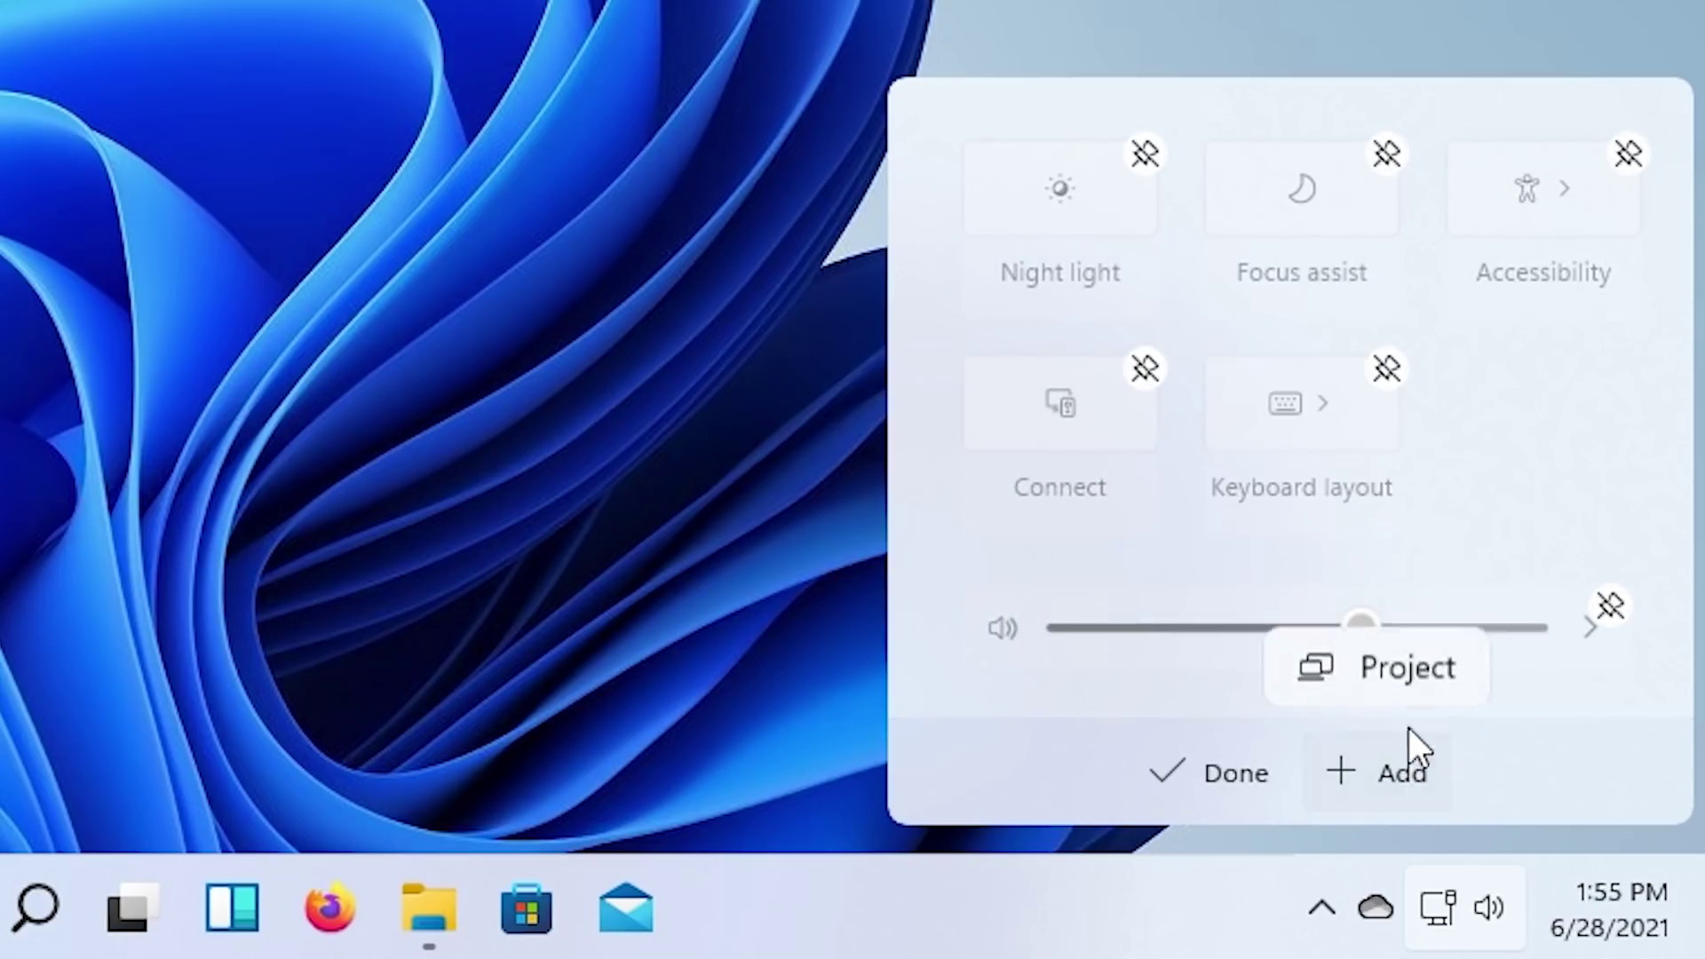
pyautogui.click(1400, 669)
pyautogui.click(1213, 756)
pyautogui.click(1541, 413)
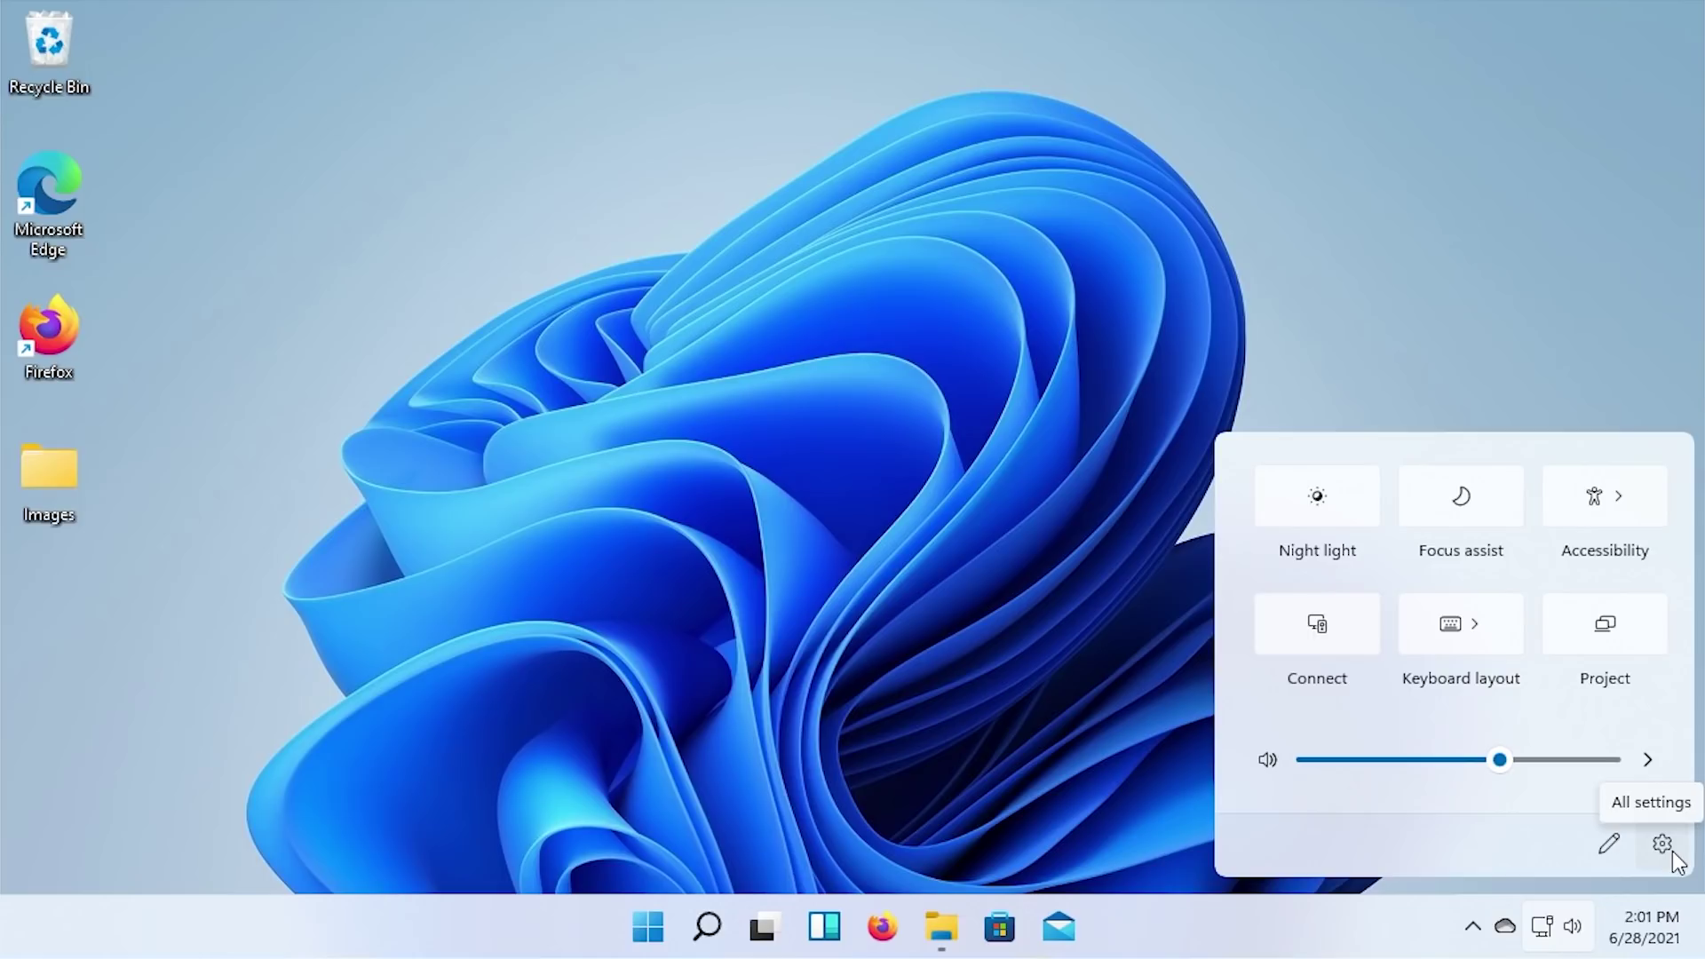
# - Dismiss Quick Settings, leaving the desktop with Recycle Bin, Edge, Firefox and Images icons
pyautogui.click(1157, 602)
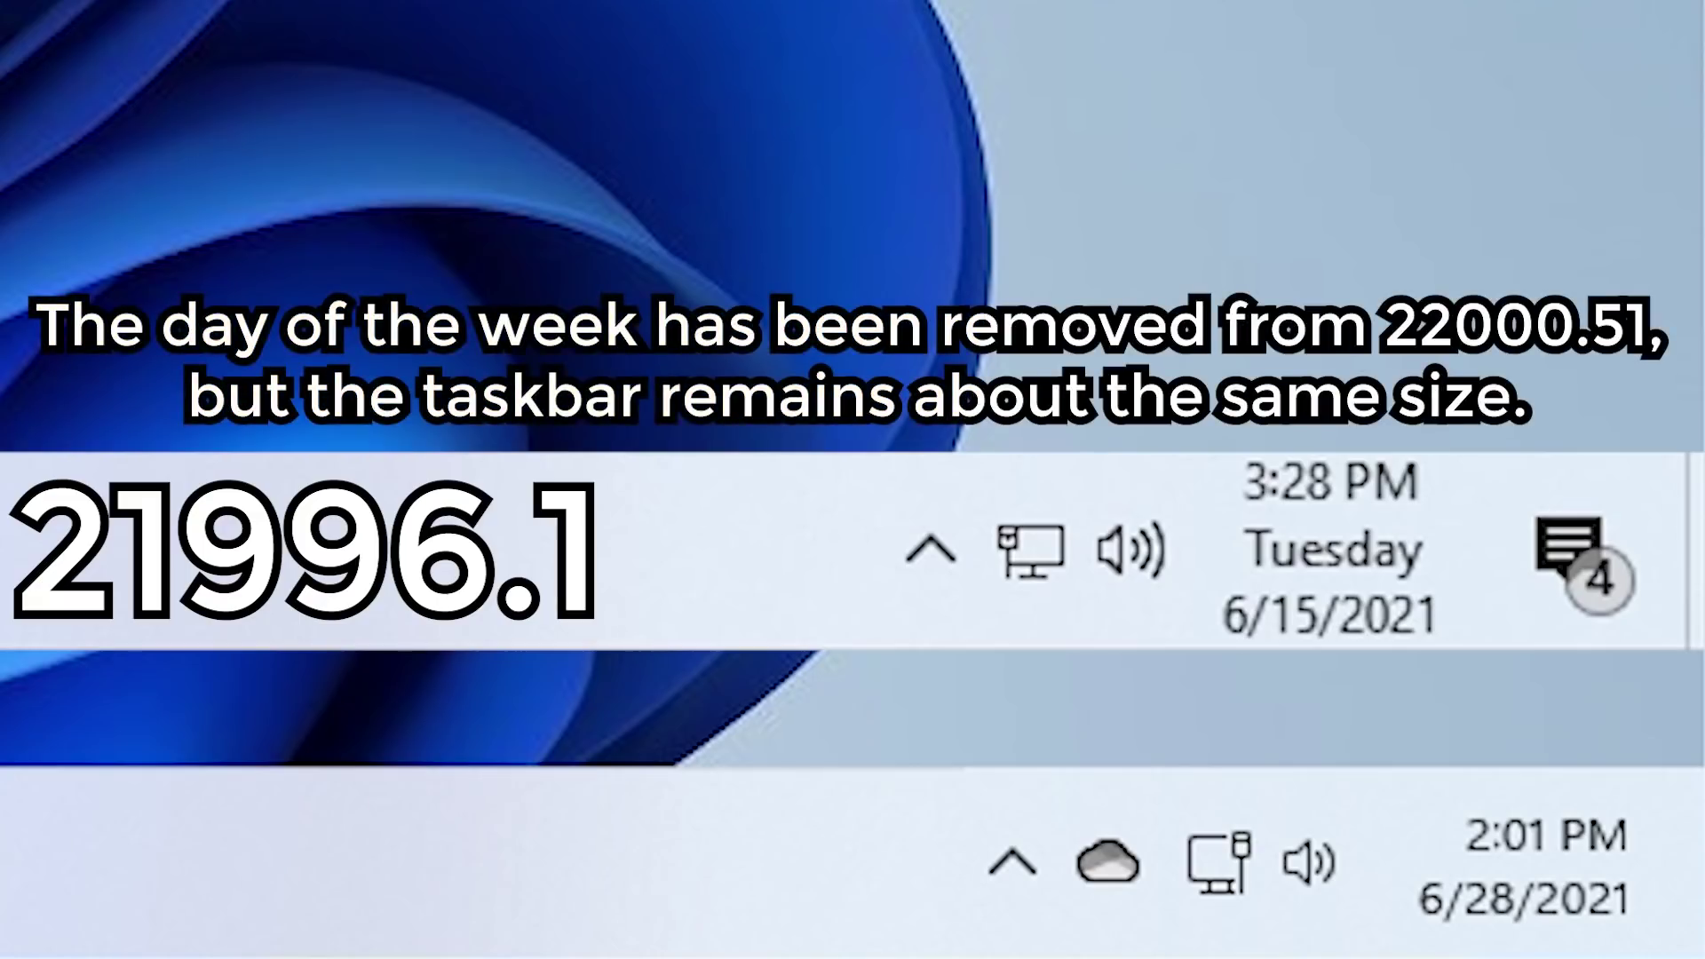
pyautogui.moveTo(1514, 871)
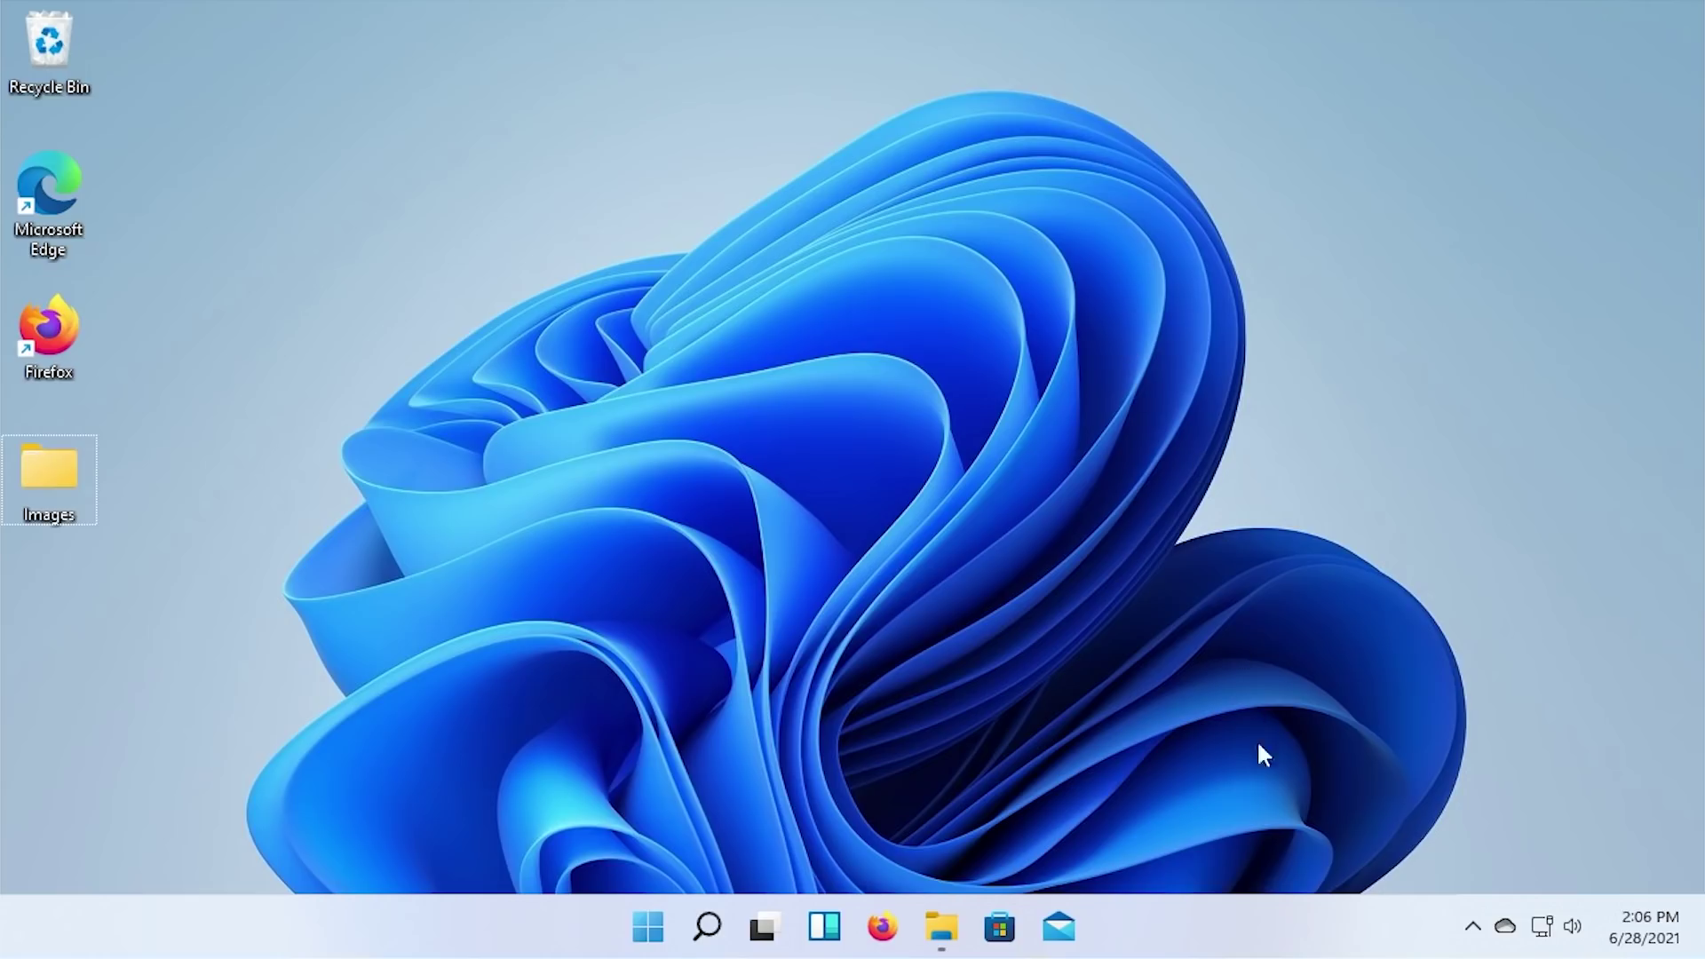
# - From the taskbar's right-click menu, set Taskbar alignment to Left under Taskbar behaviors
pyautogui.rightClick(1199, 937)
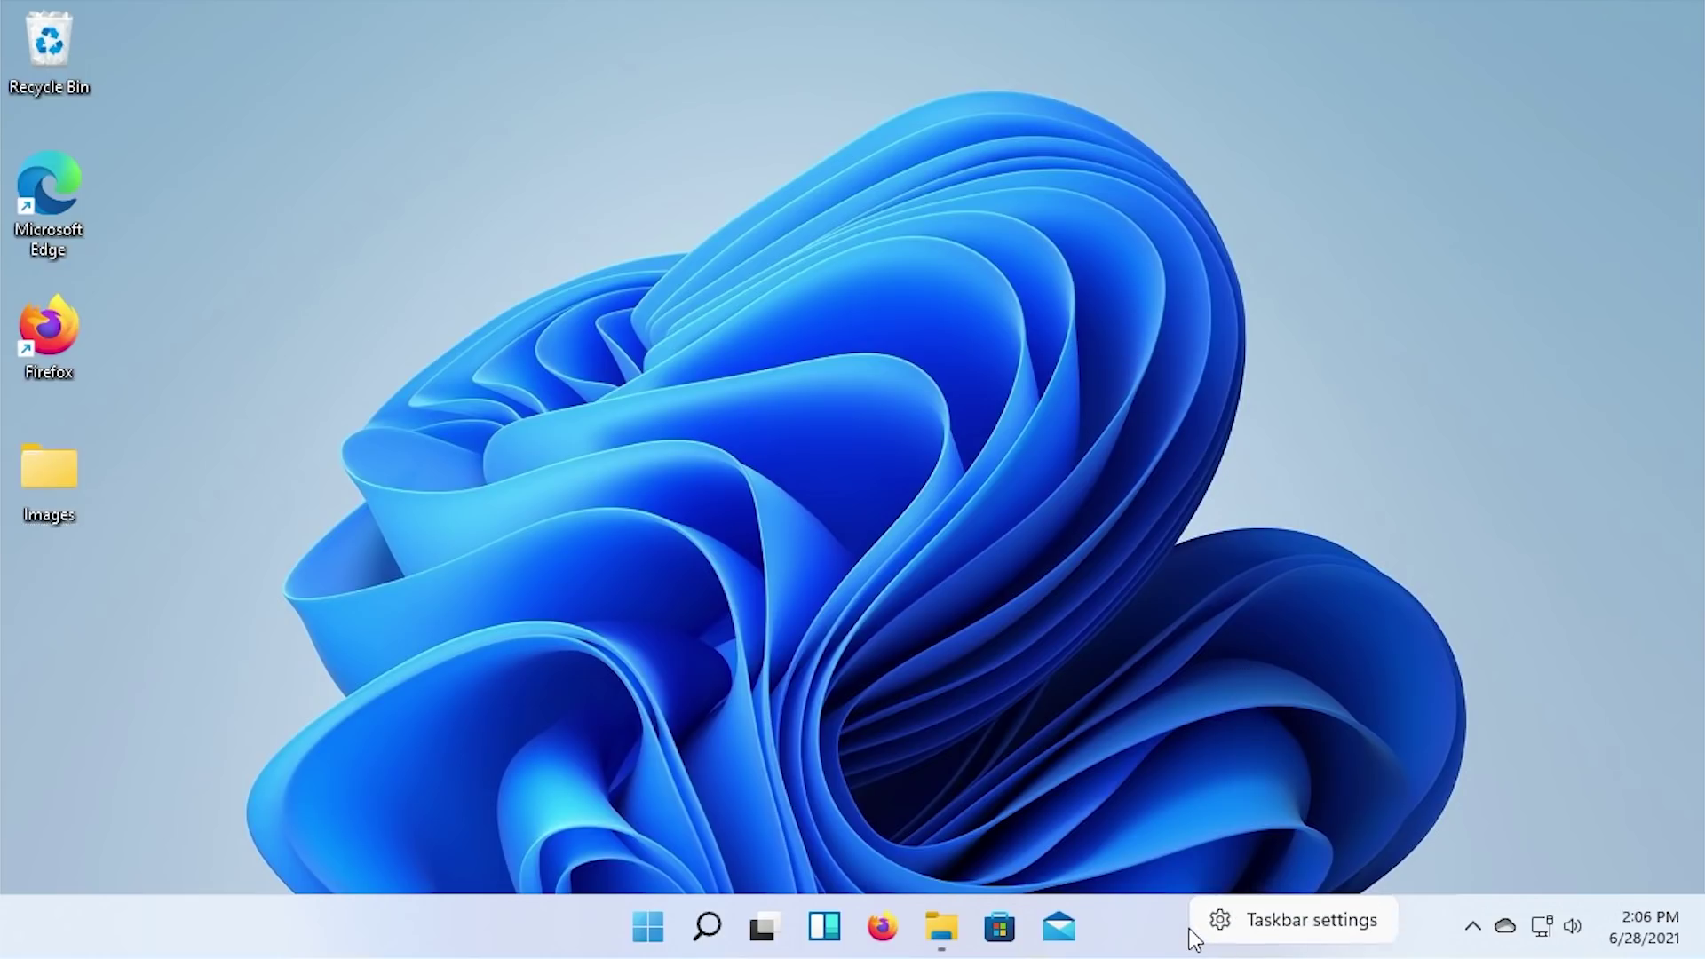
pyautogui.click(1298, 927)
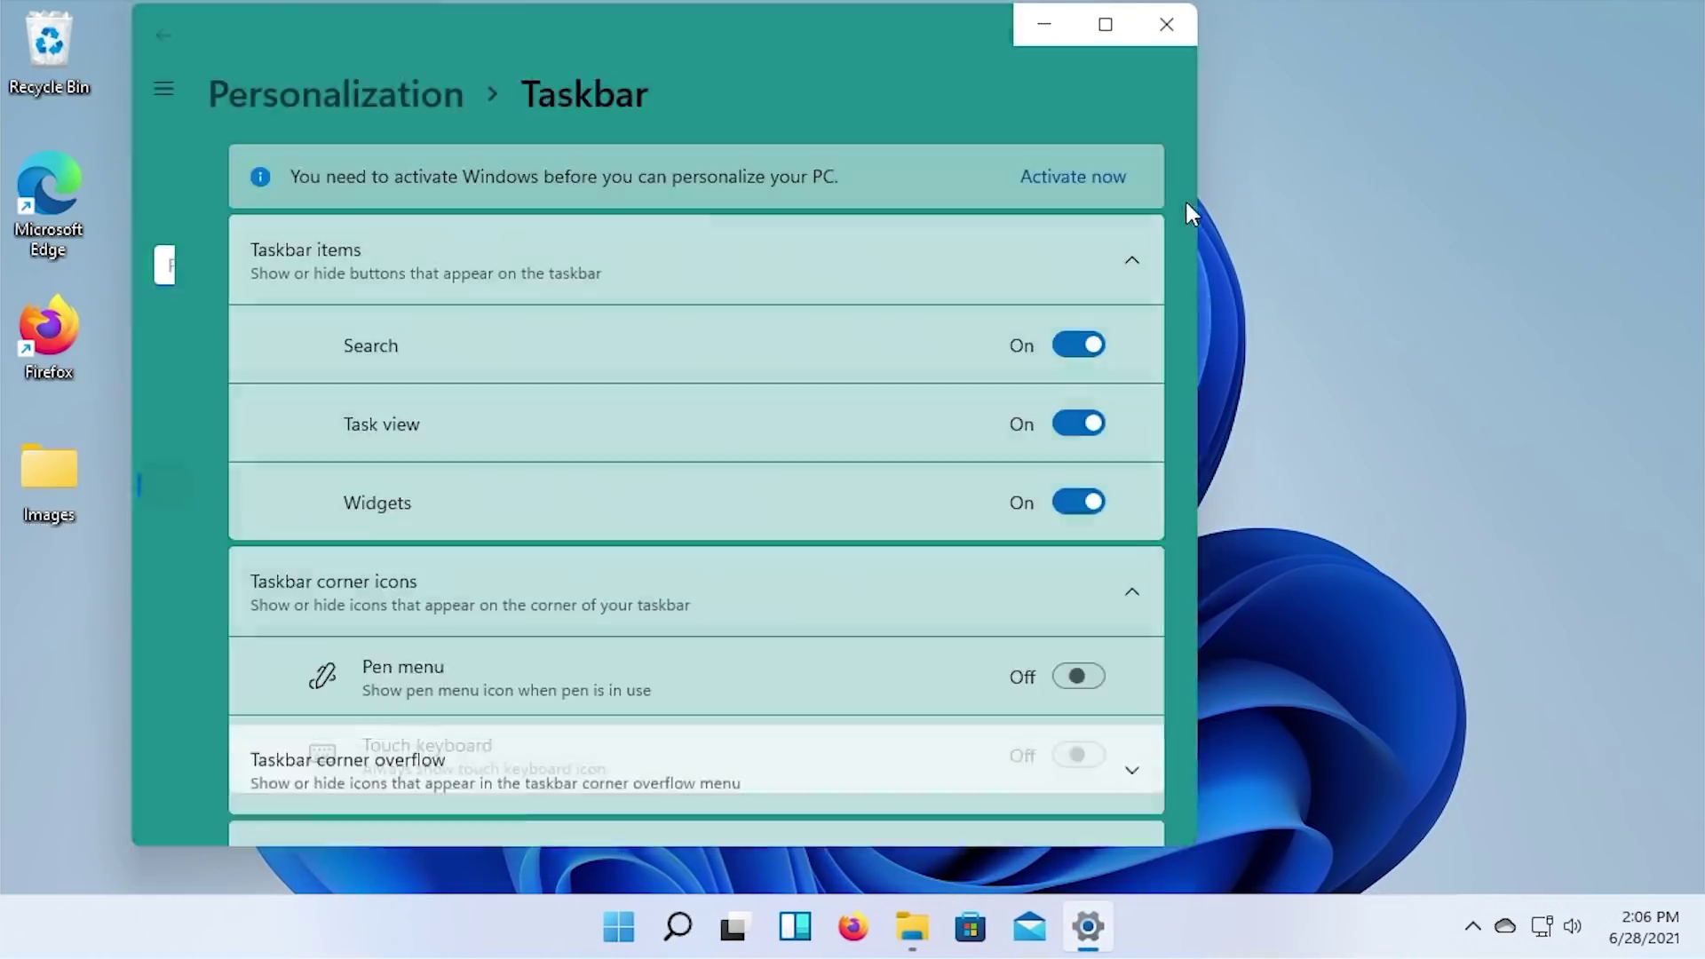
pyautogui.moveTo(1194, 249); pyautogui.dragTo(1184, 623)
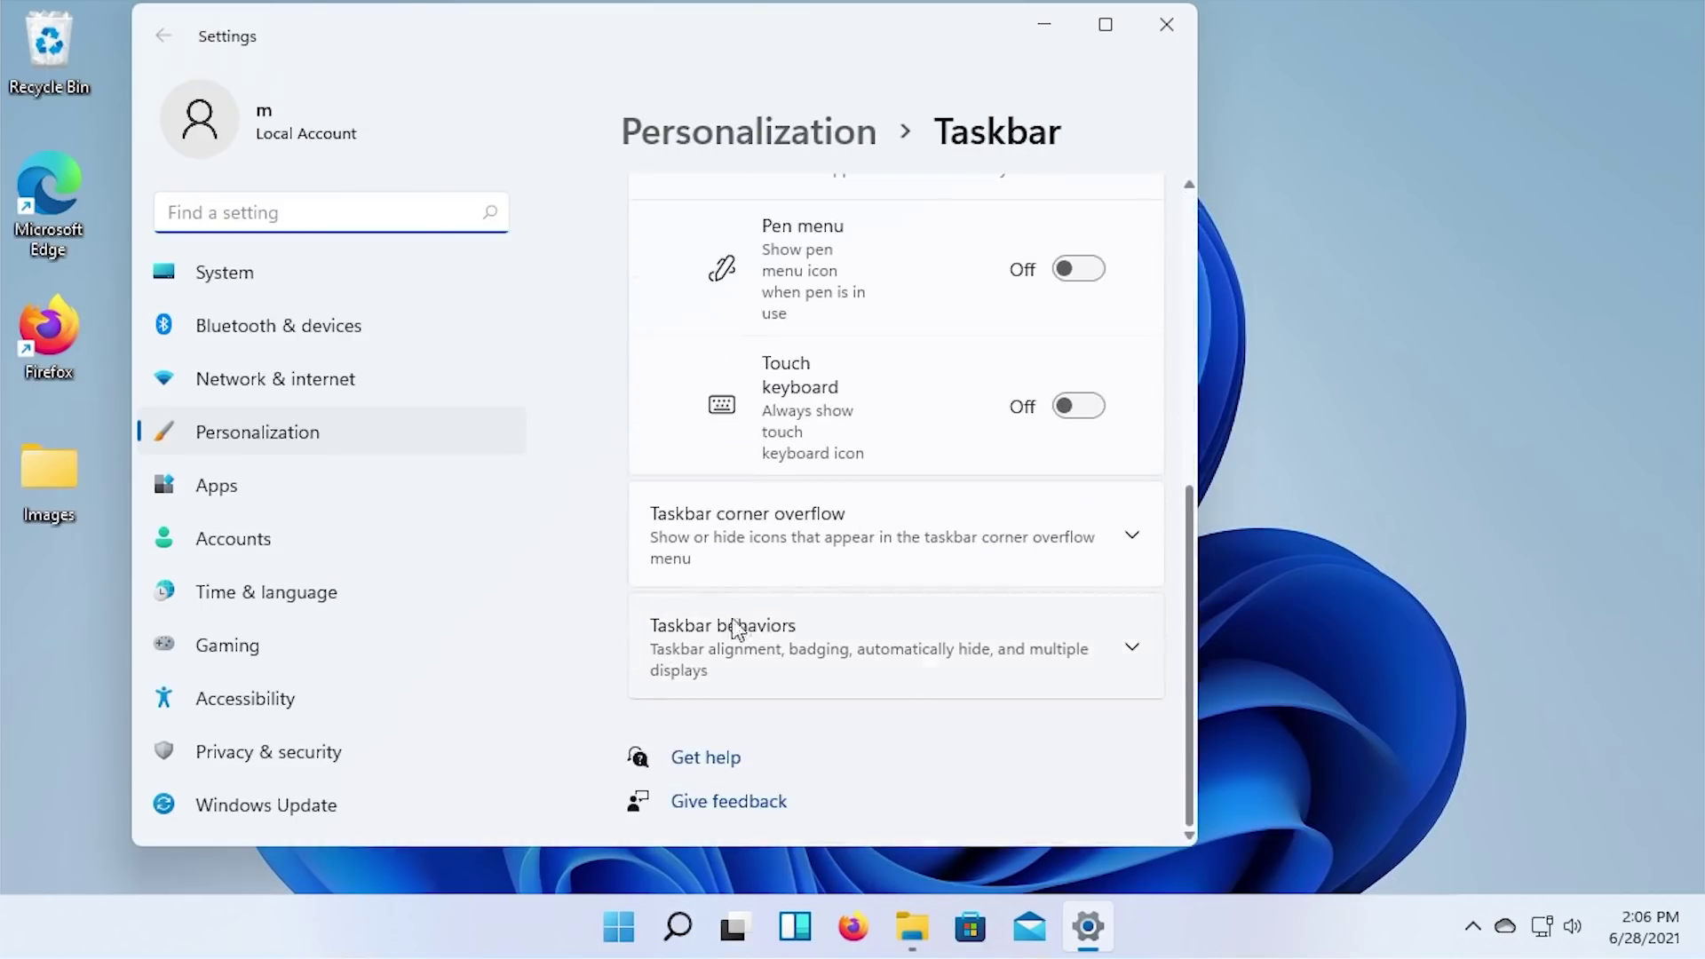
pyautogui.click(941, 667)
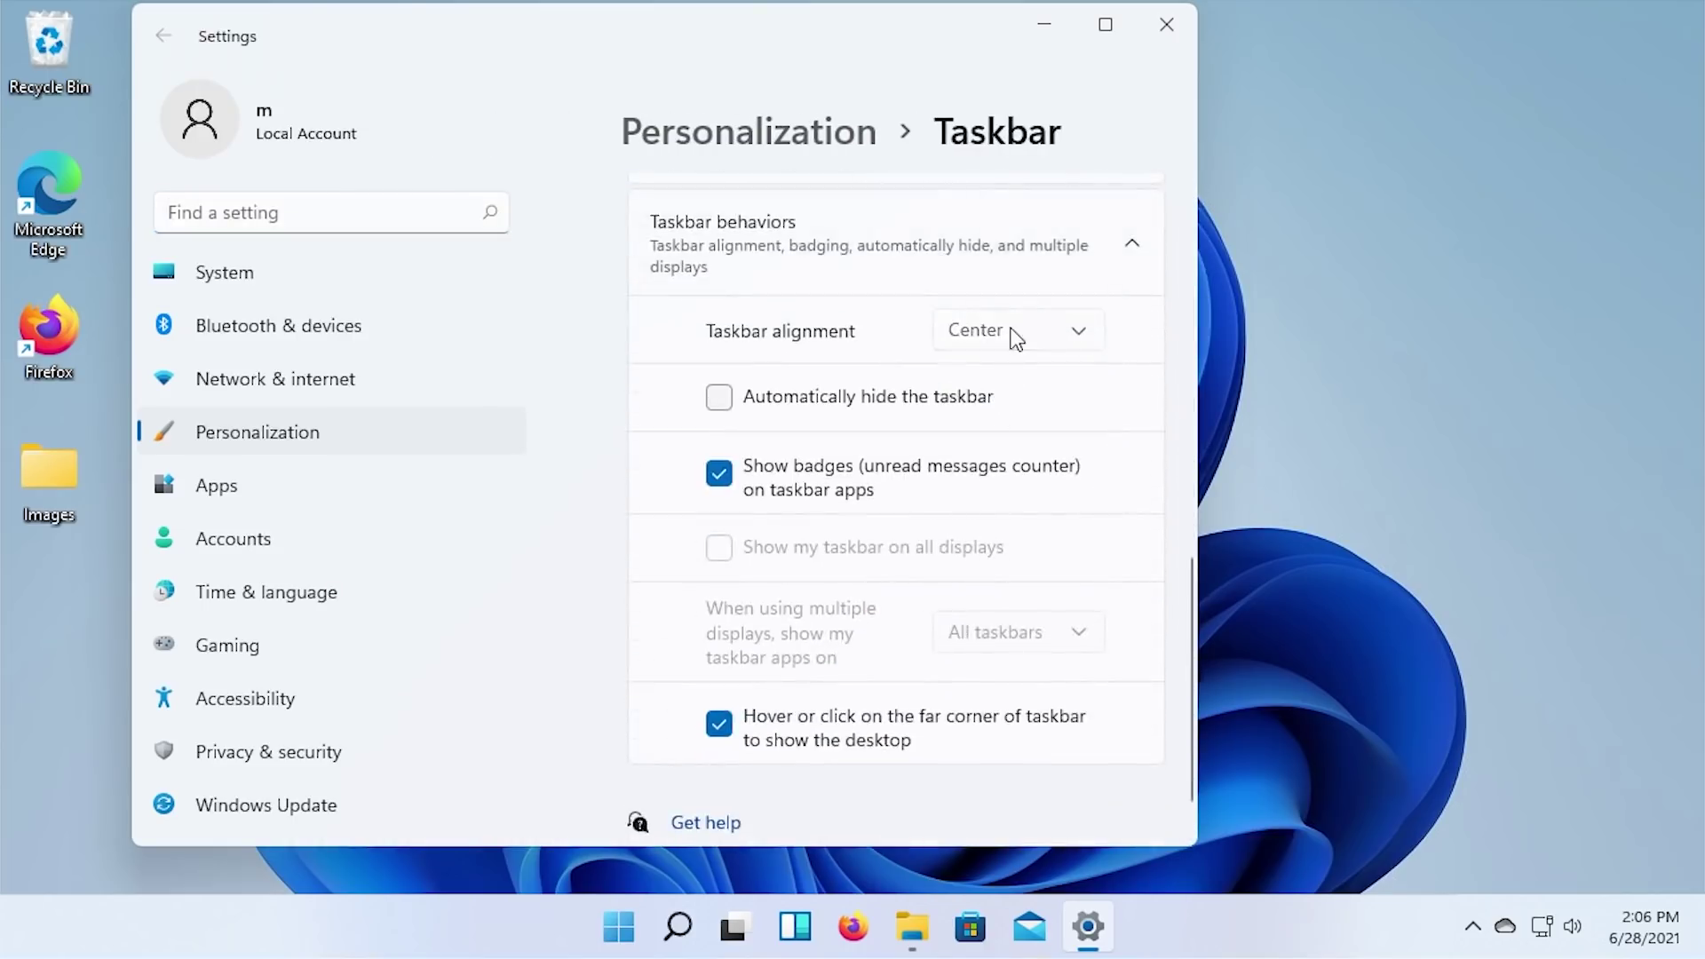
pyautogui.click(1015, 337)
pyautogui.click(1001, 296)
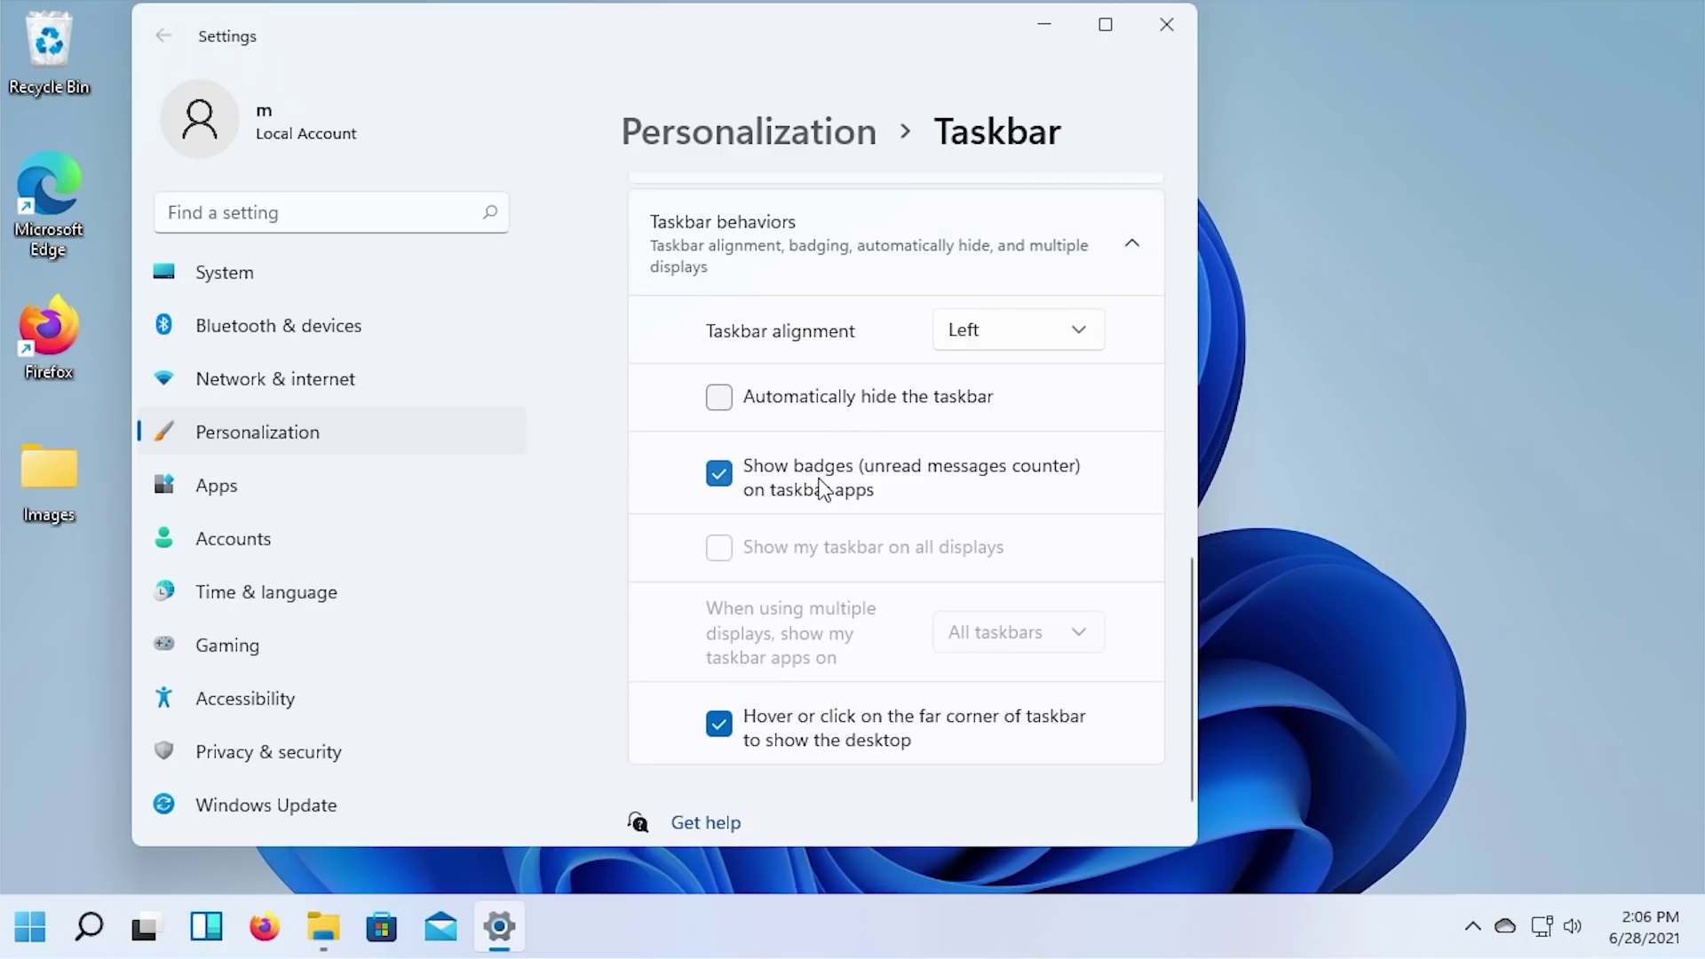
pyautogui.scroll(-2, 830, 622)
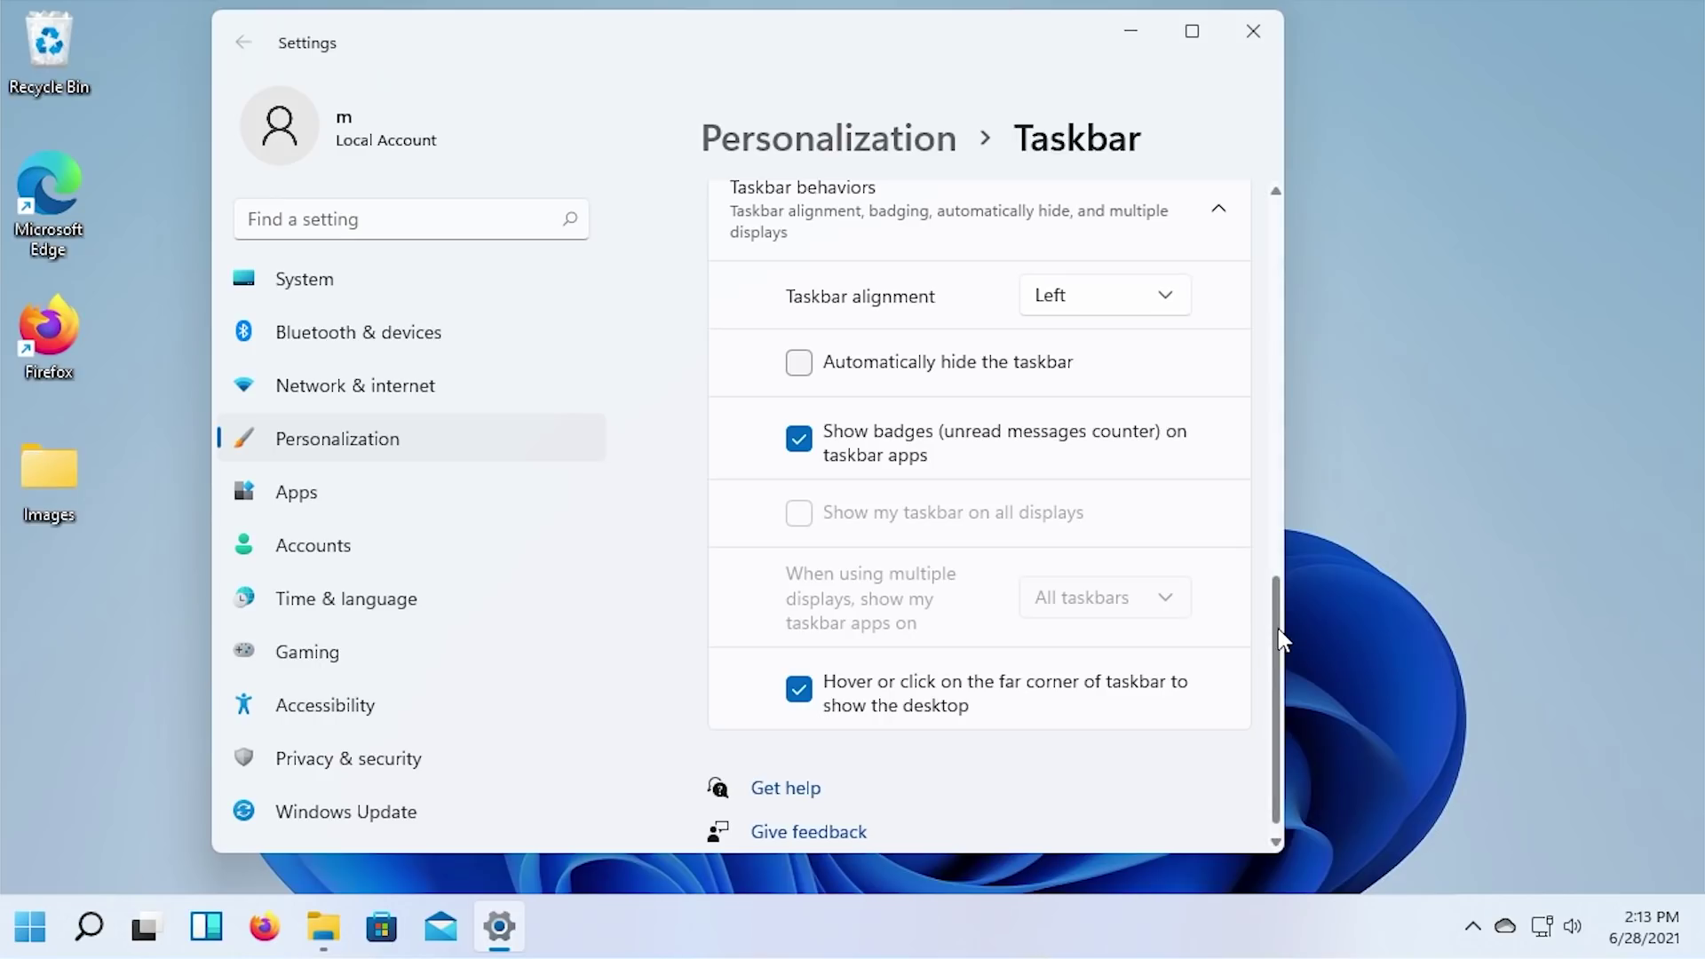
# - Set Taskbar alignment back to Center
pyautogui.moveTo(1277, 629); pyautogui.dragTo(1275, 119)
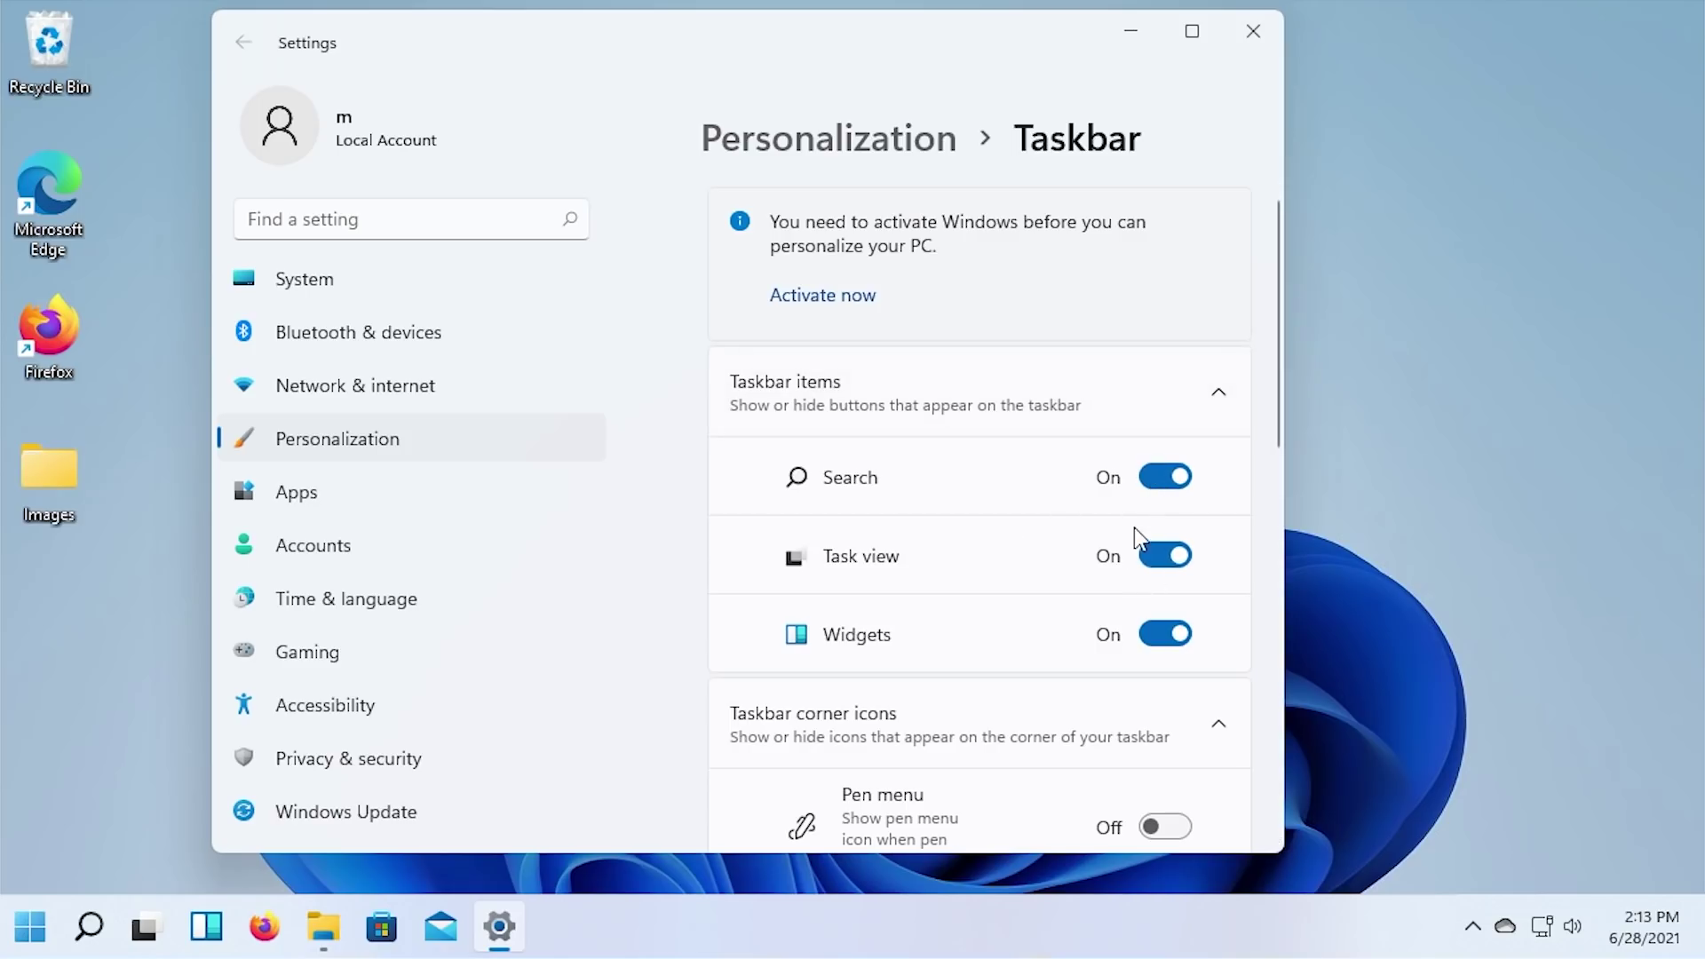
pyautogui.scroll(-10, 998, 533)
pyautogui.scroll(10, 961, 605)
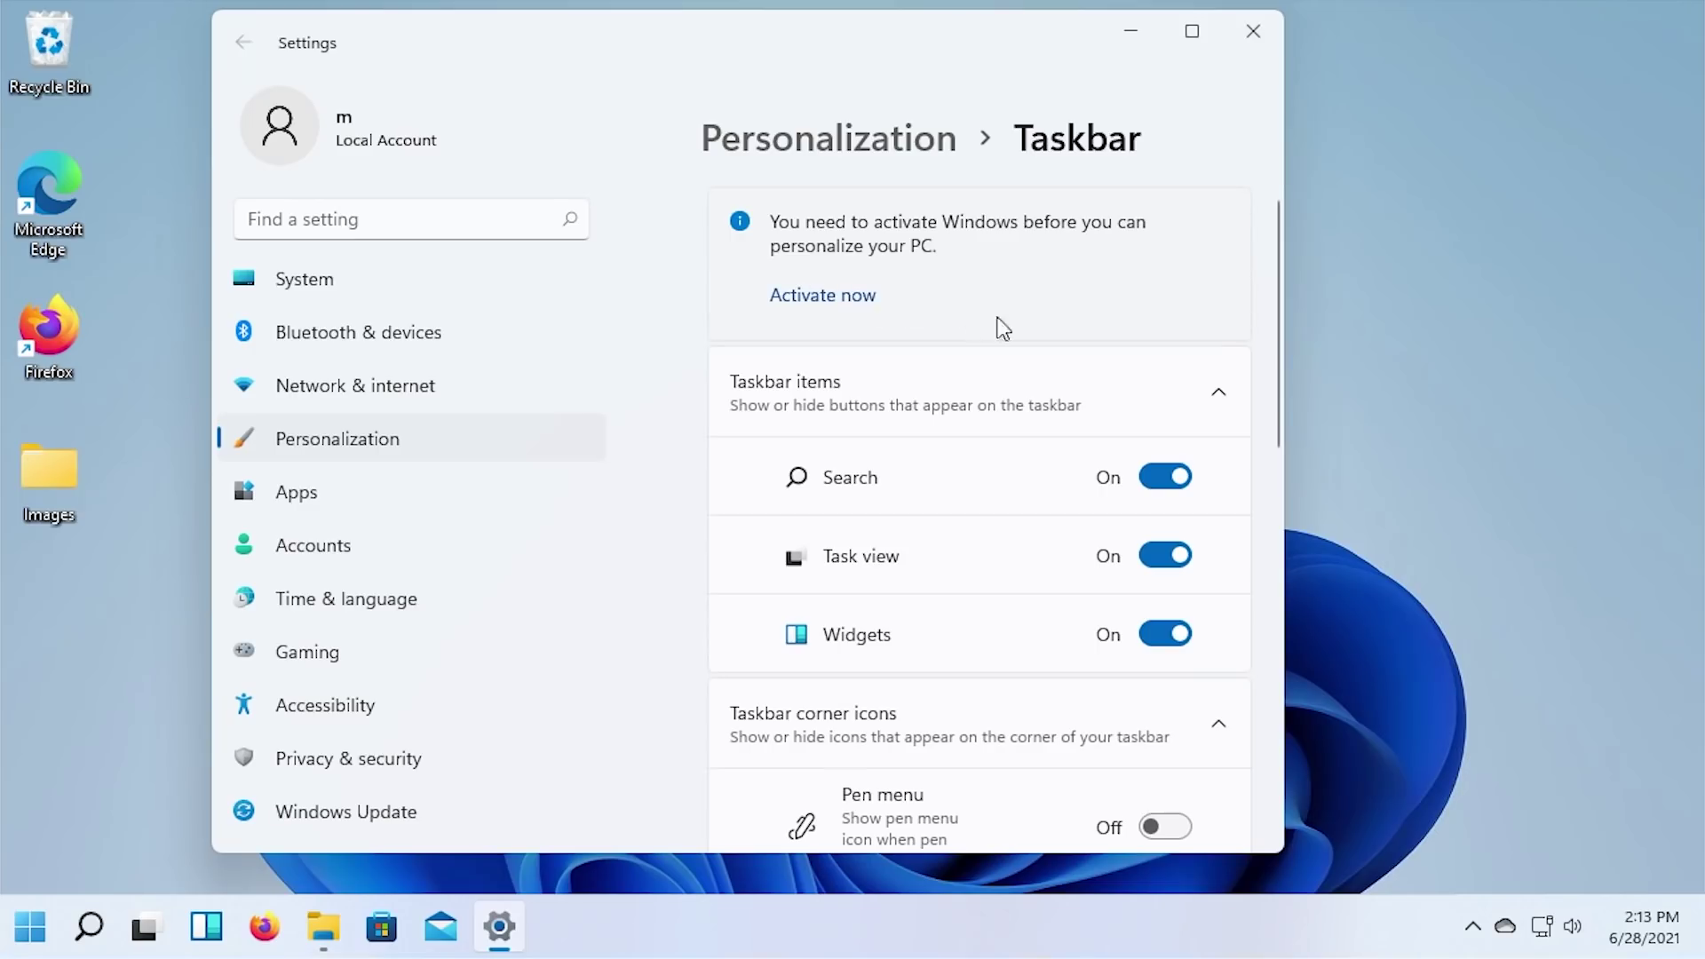
pyautogui.scroll(-12, 1006, 903)
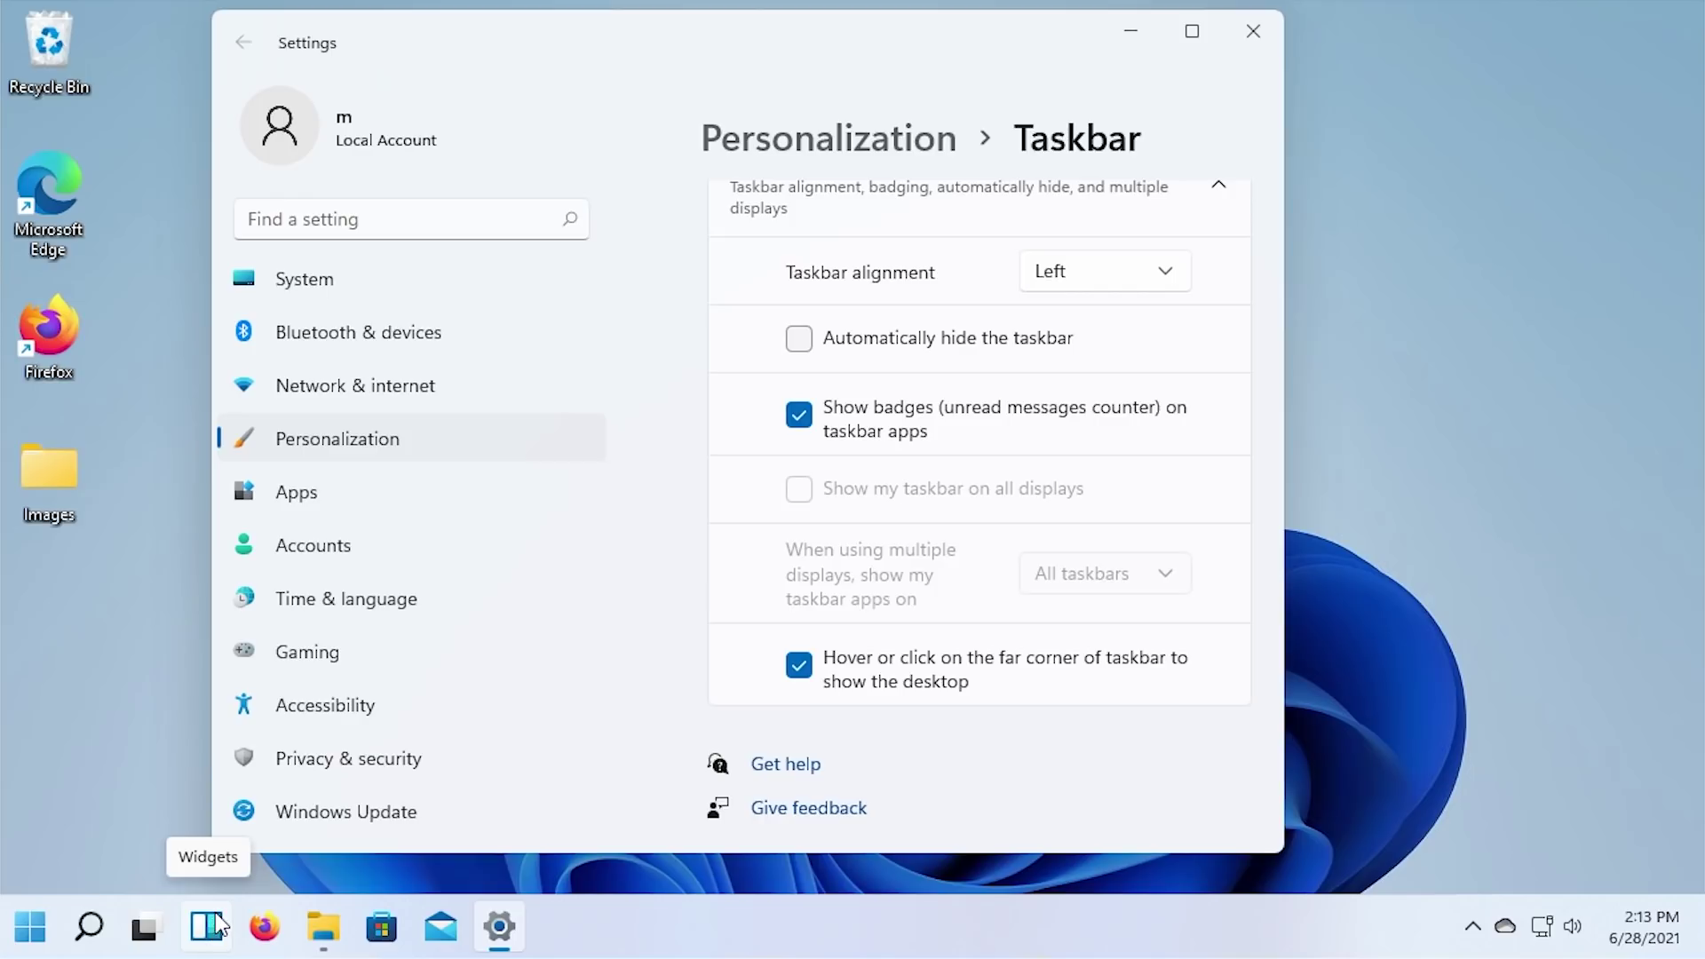
pyautogui.click(1091, 280)
pyautogui.click(1092, 335)
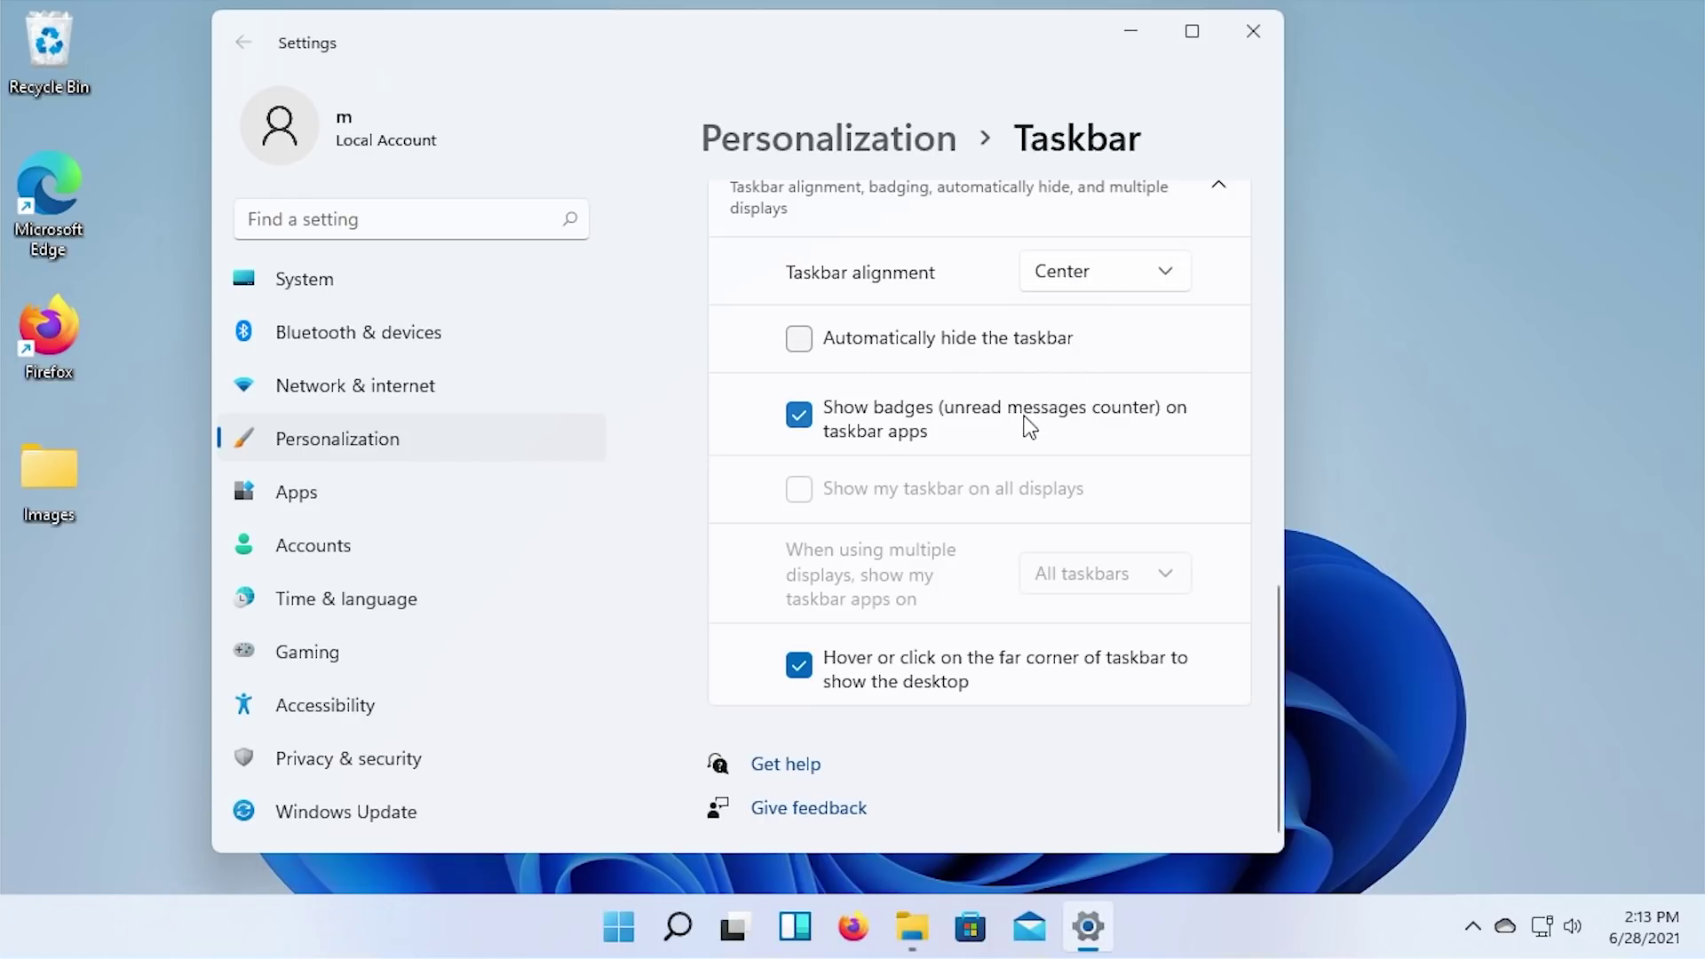
pyautogui.scroll(10, 899, 705)
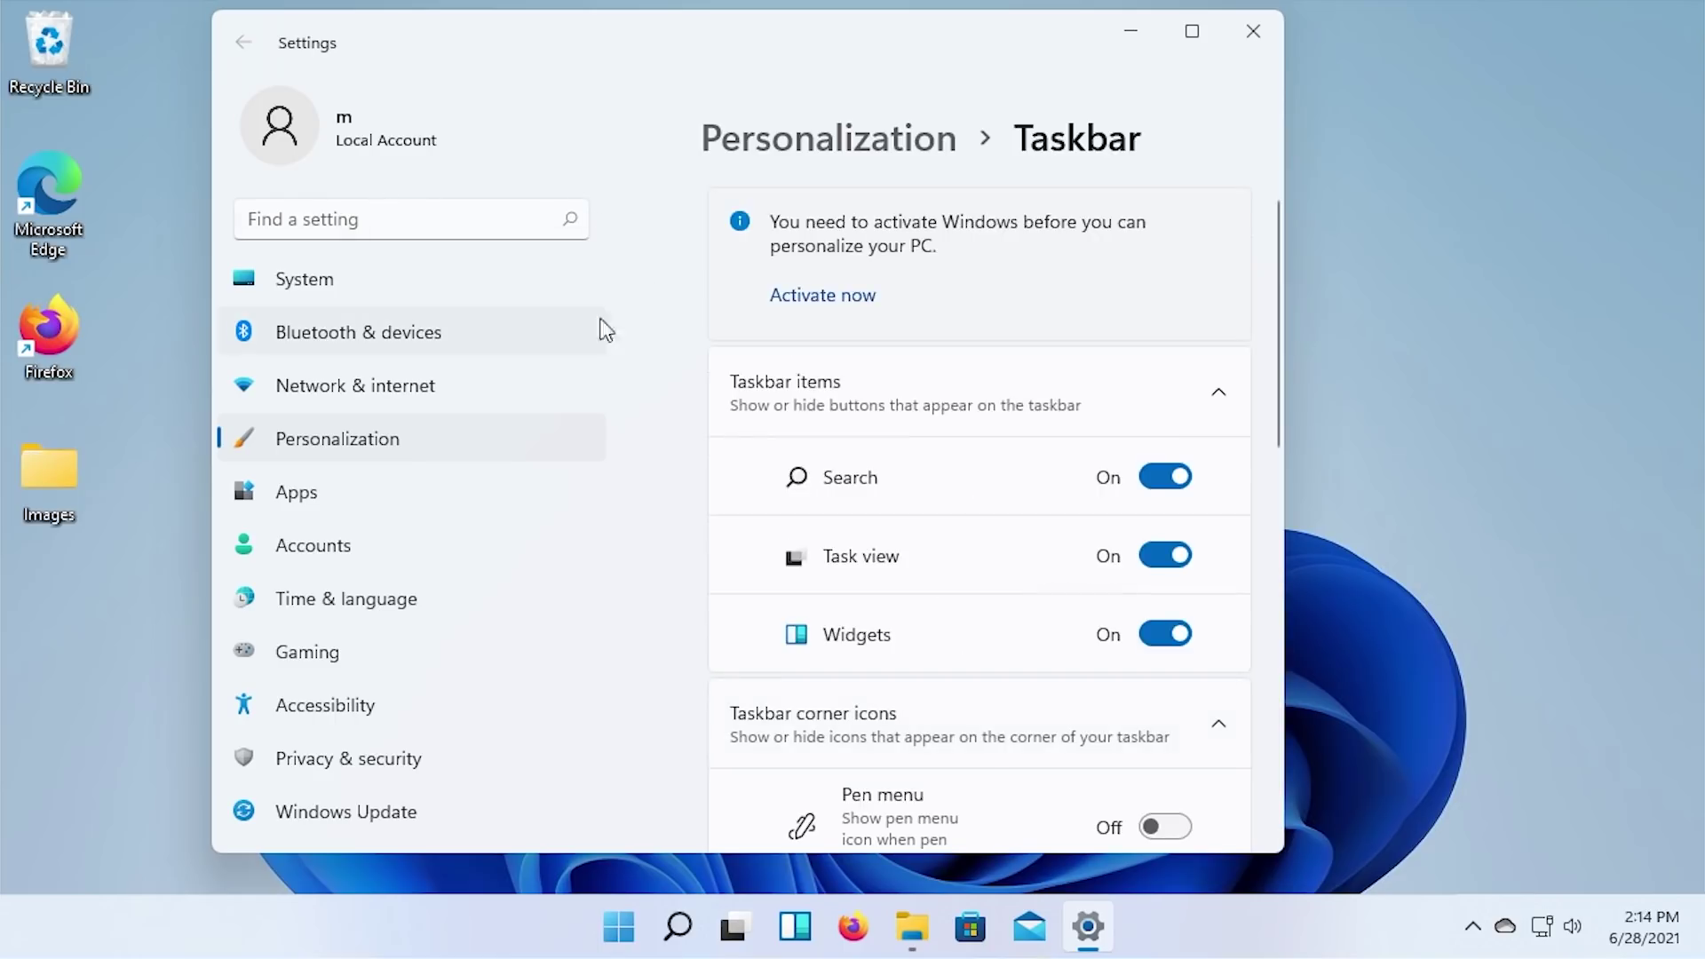
# - Go back to Personalization and look through the Background page
pyautogui.click(797, 142)
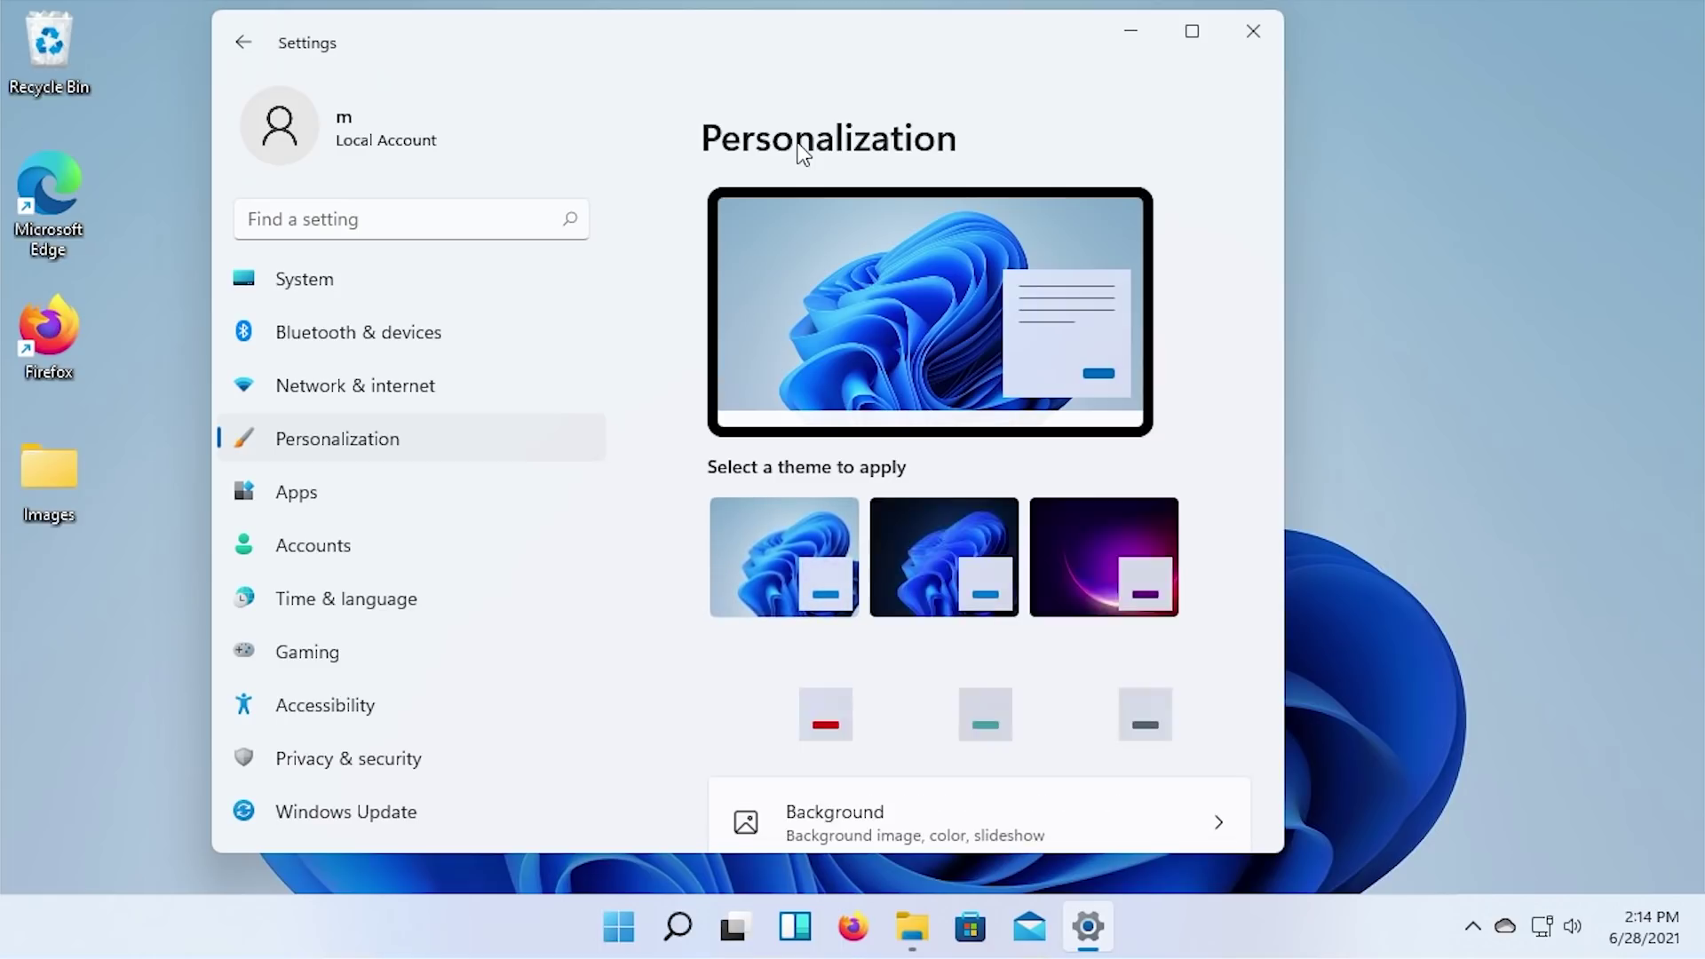
pyautogui.scroll(-4, 817, 222)
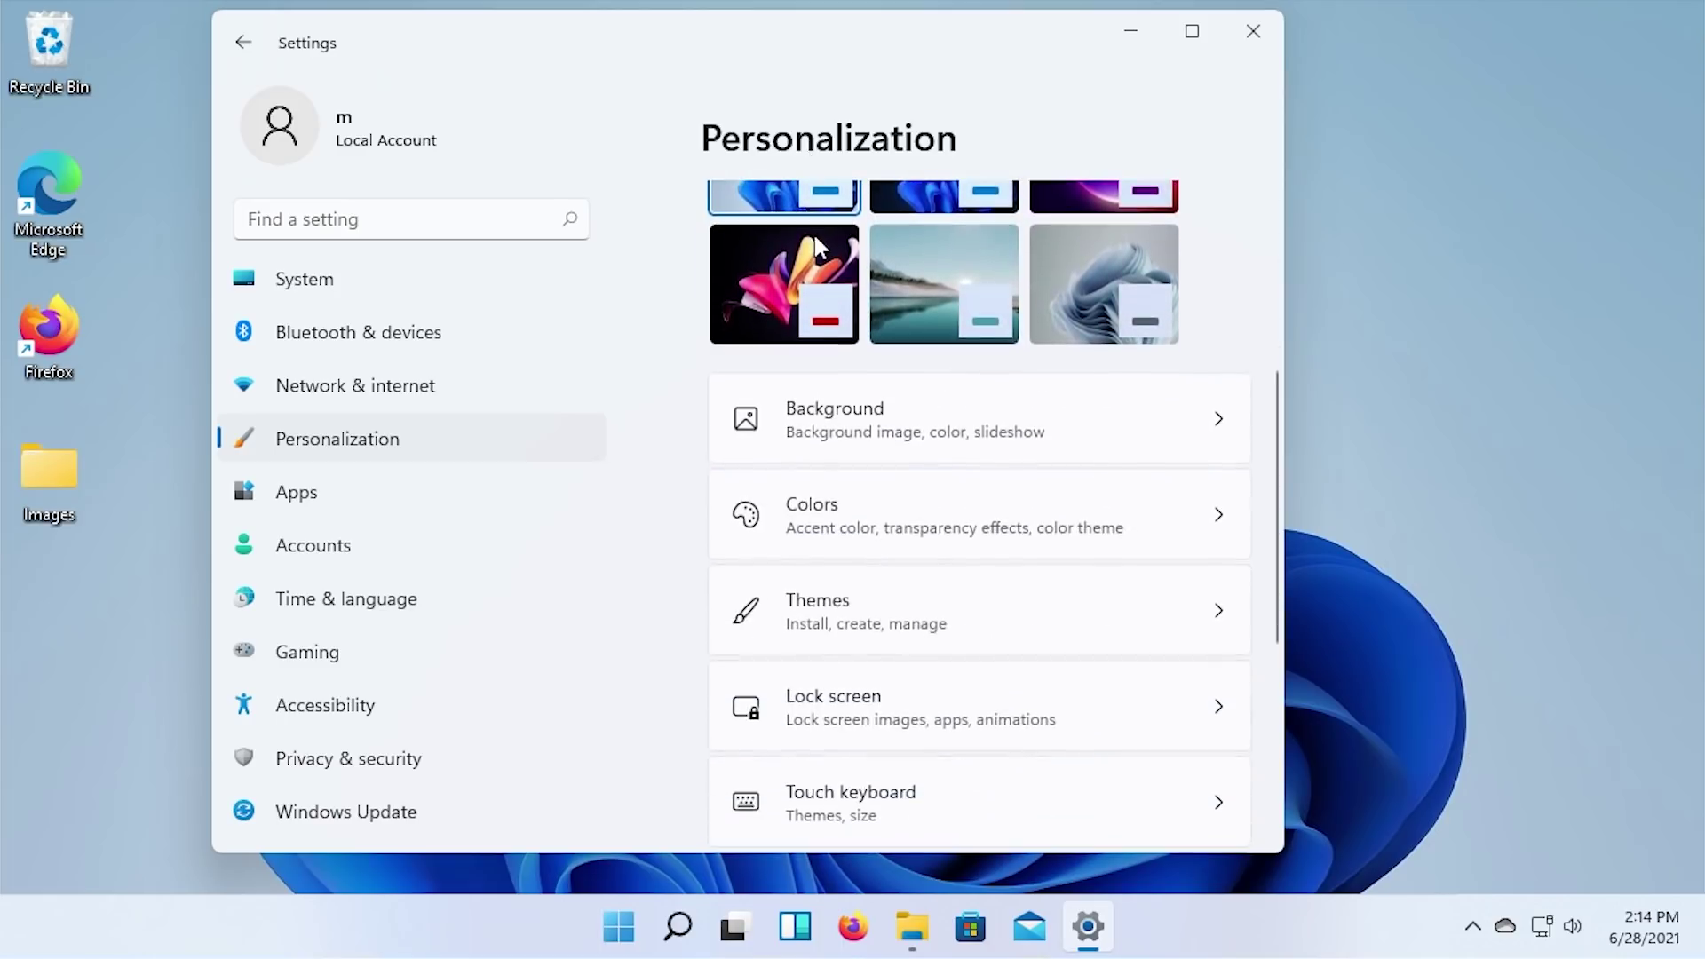
pyautogui.click(879, 414)
pyautogui.scroll(-4, 1110, 480)
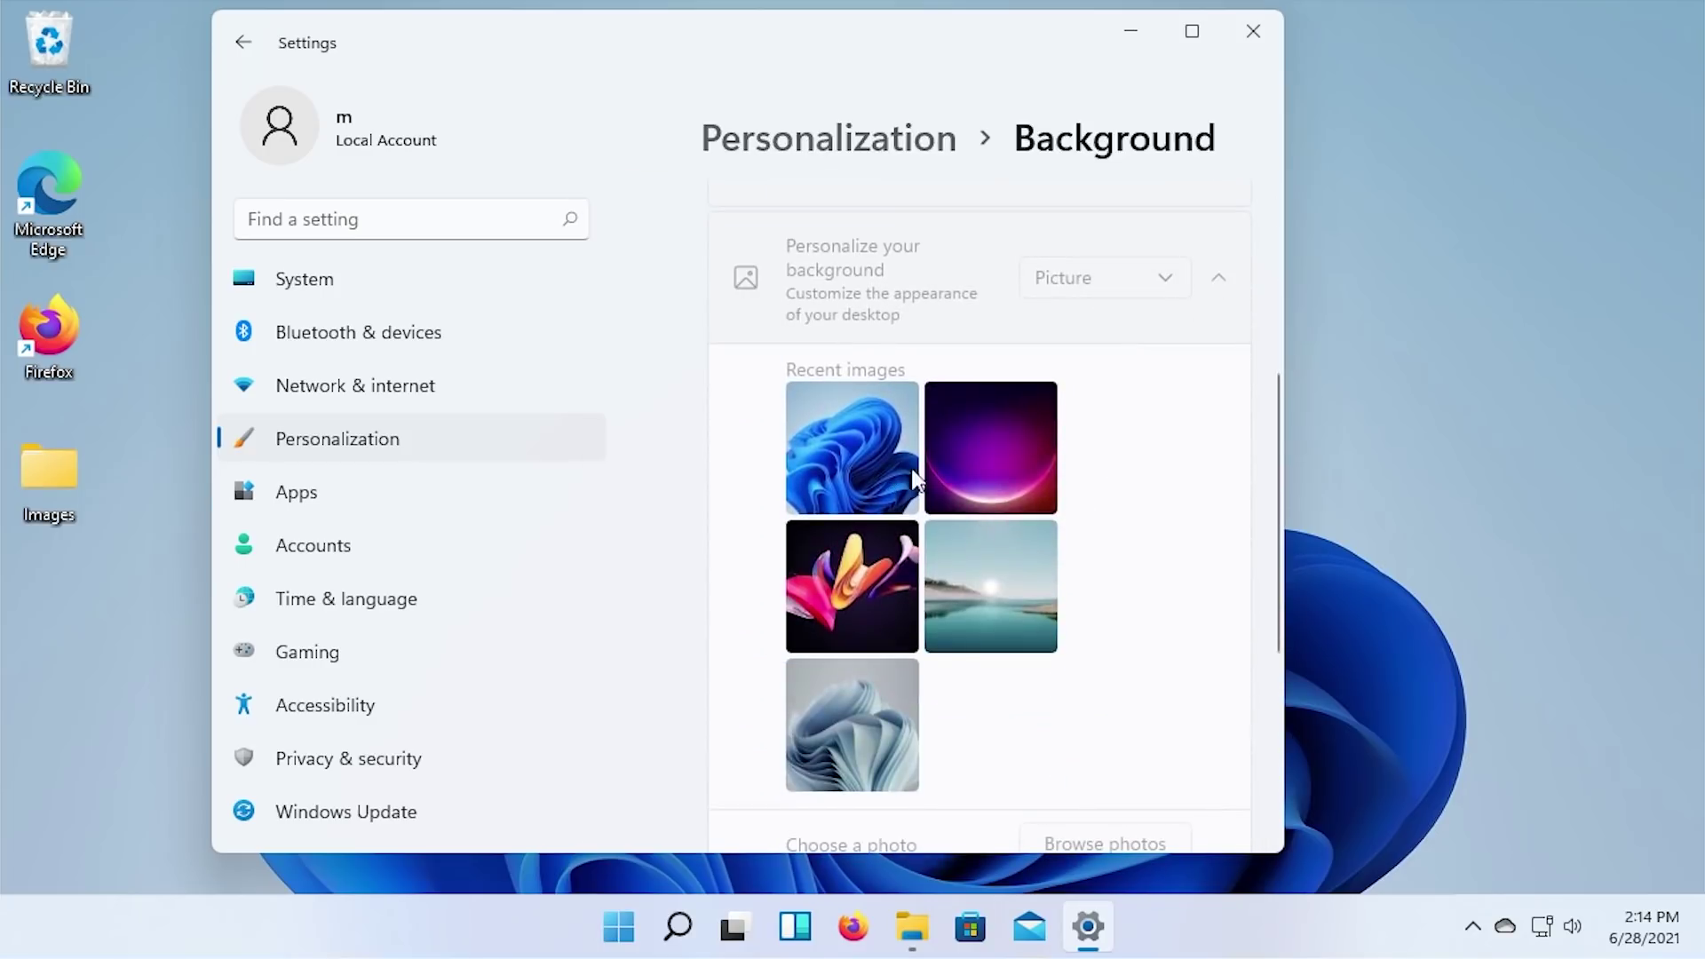
pyautogui.scroll(-3, 799, 532)
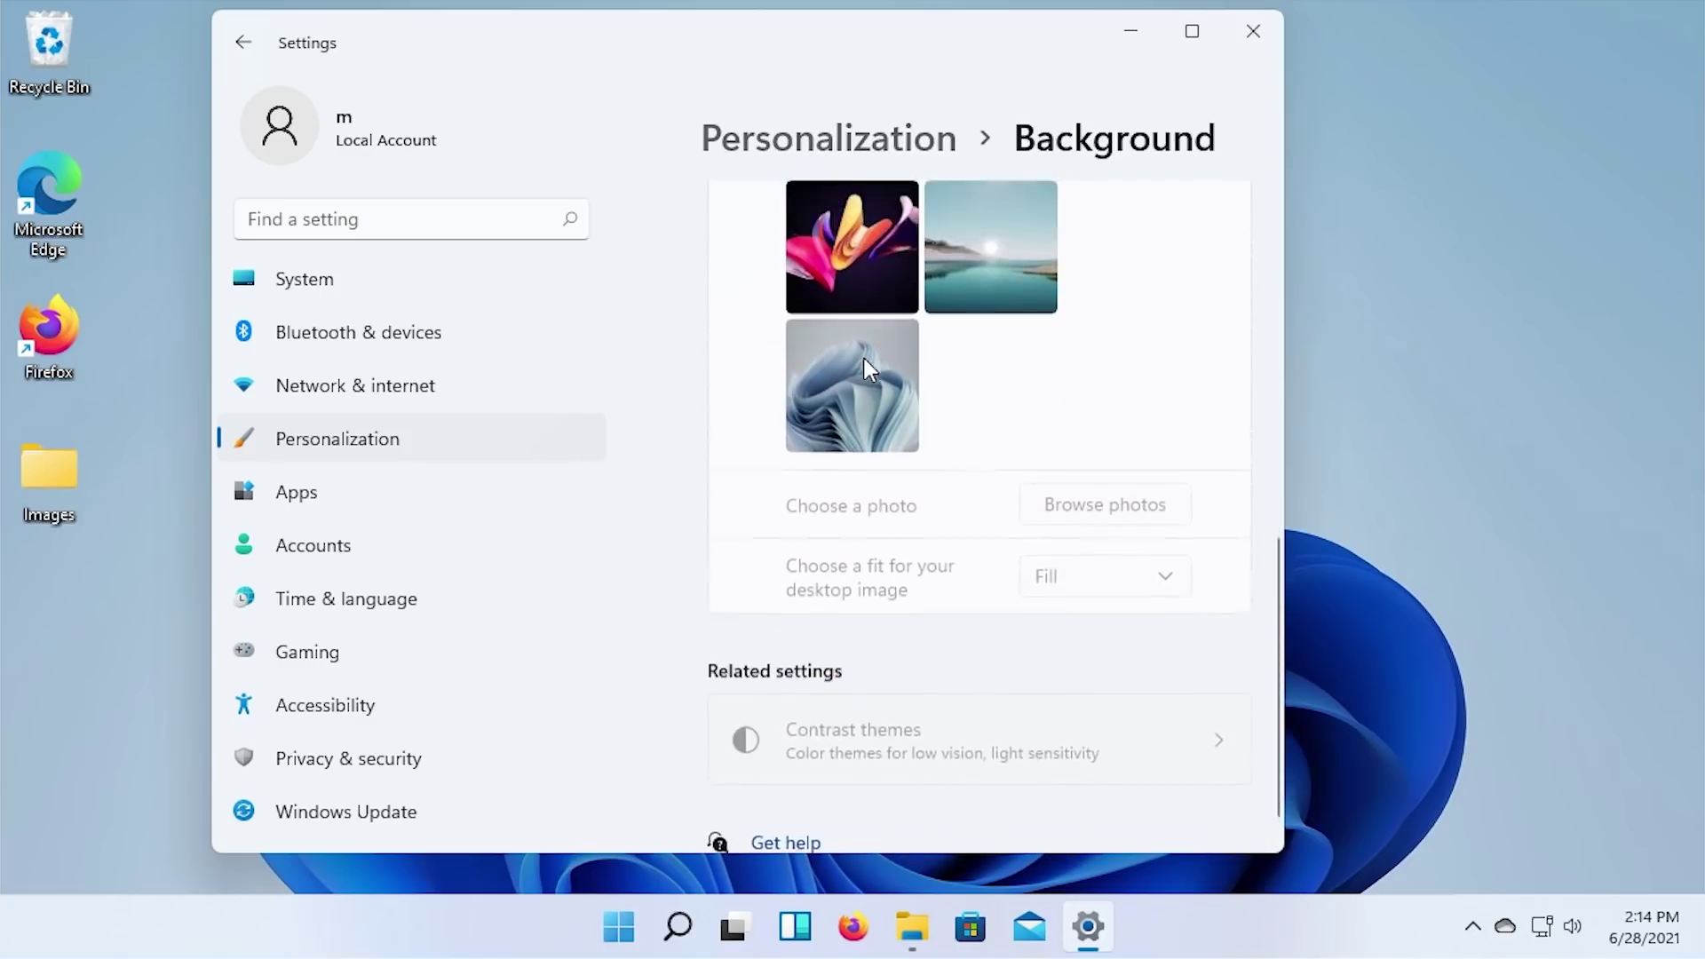
pyautogui.scroll(1, 866, 390)
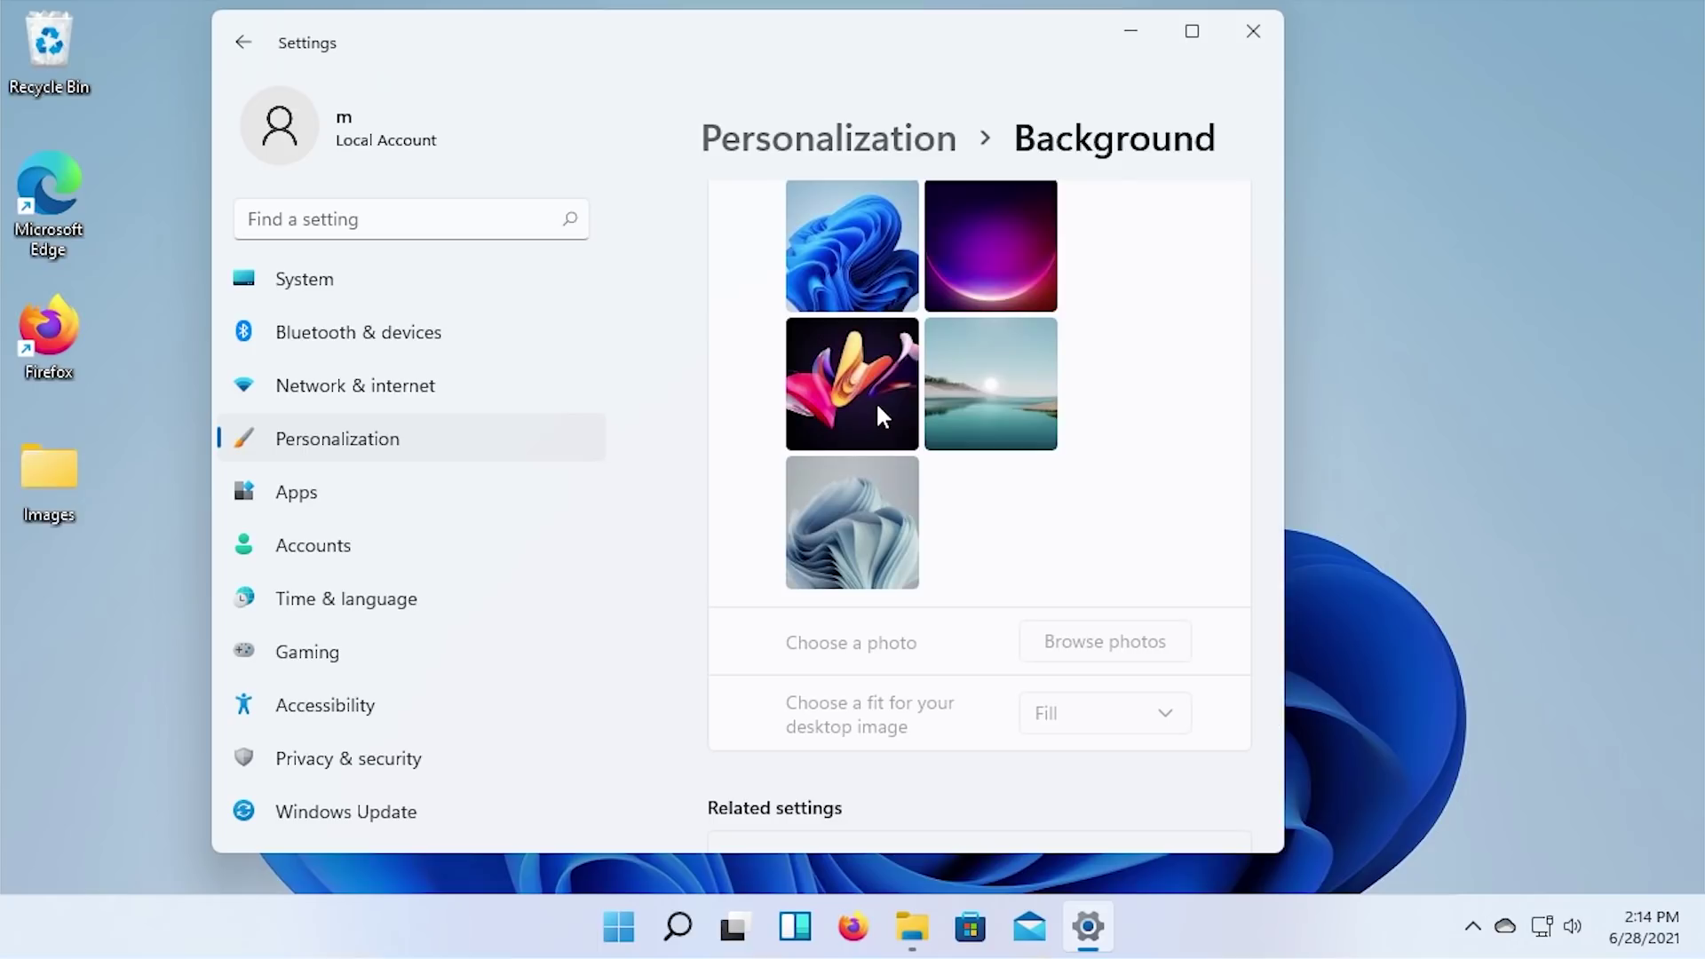
pyautogui.scroll(-2, 875, 408)
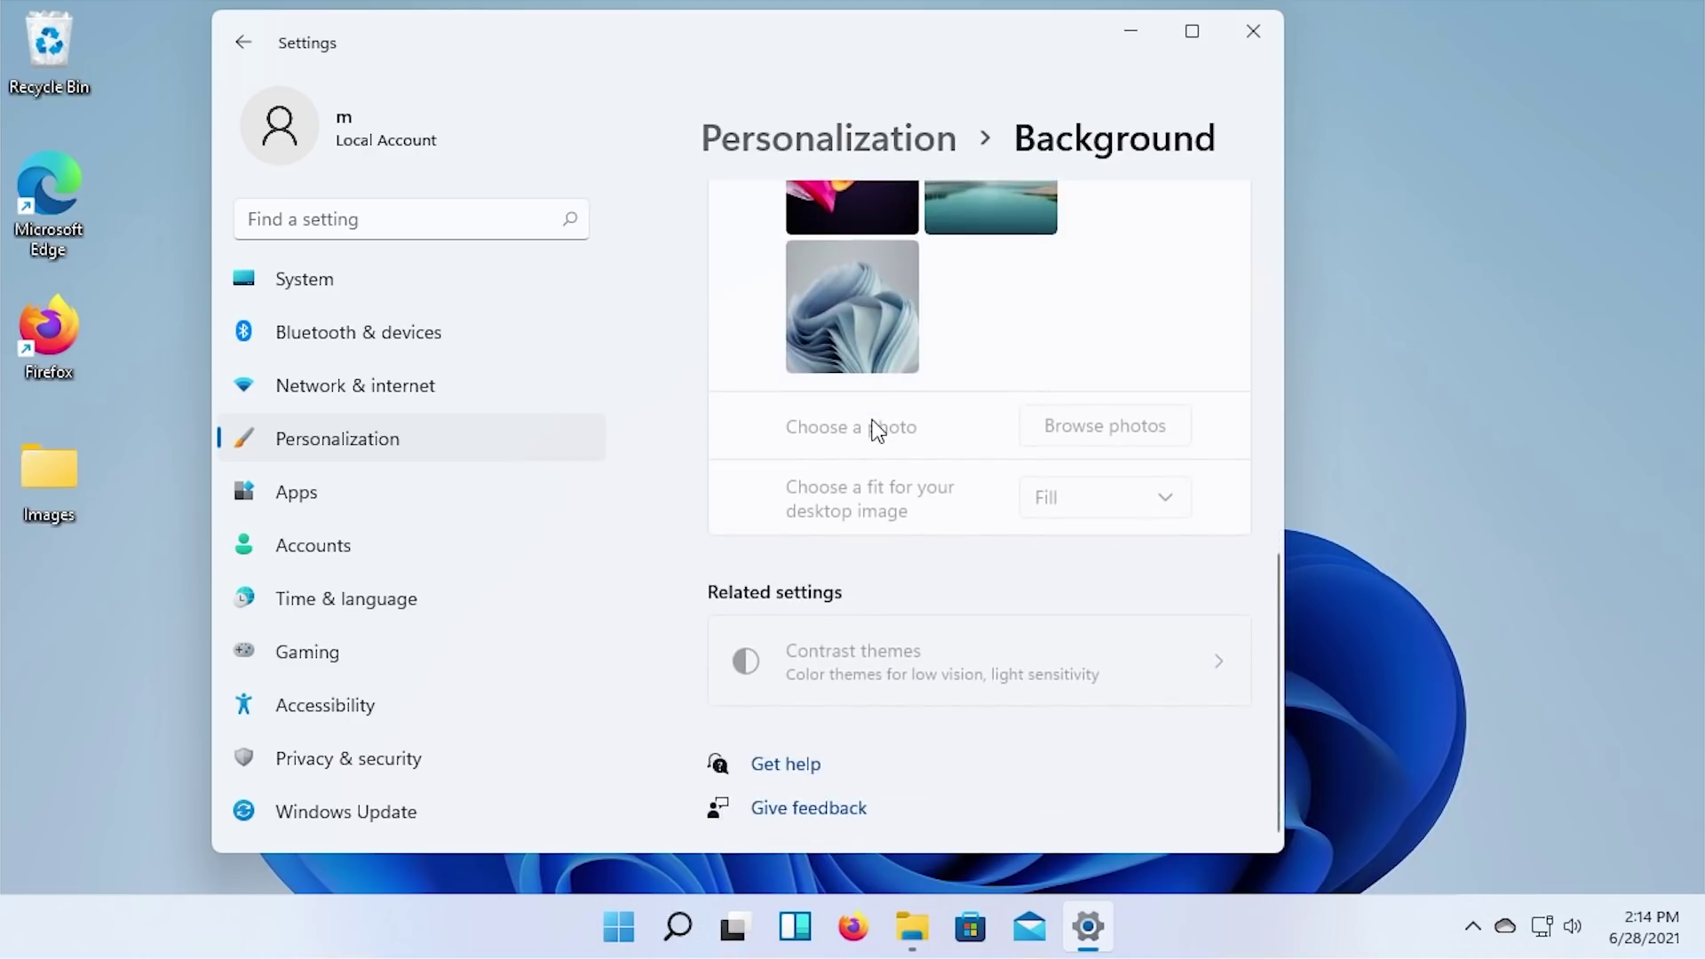
# - Return to Personalization and view the Themes page
pyautogui.click(242, 41)
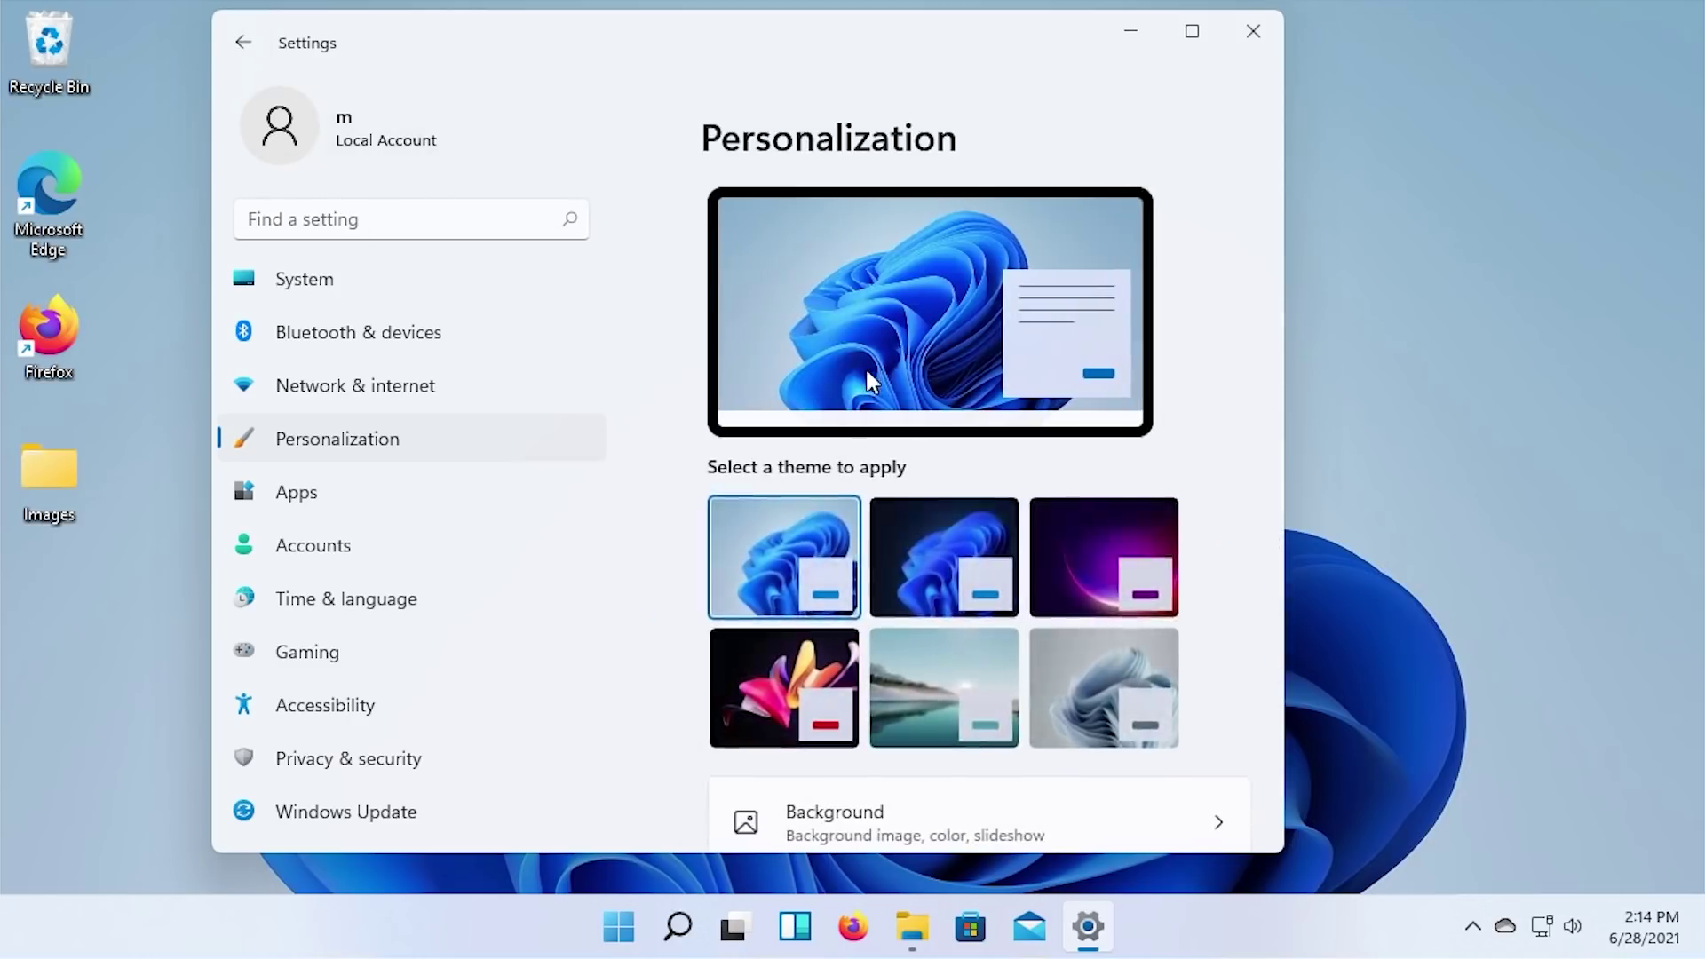
pyautogui.scroll(-5, 888, 498)
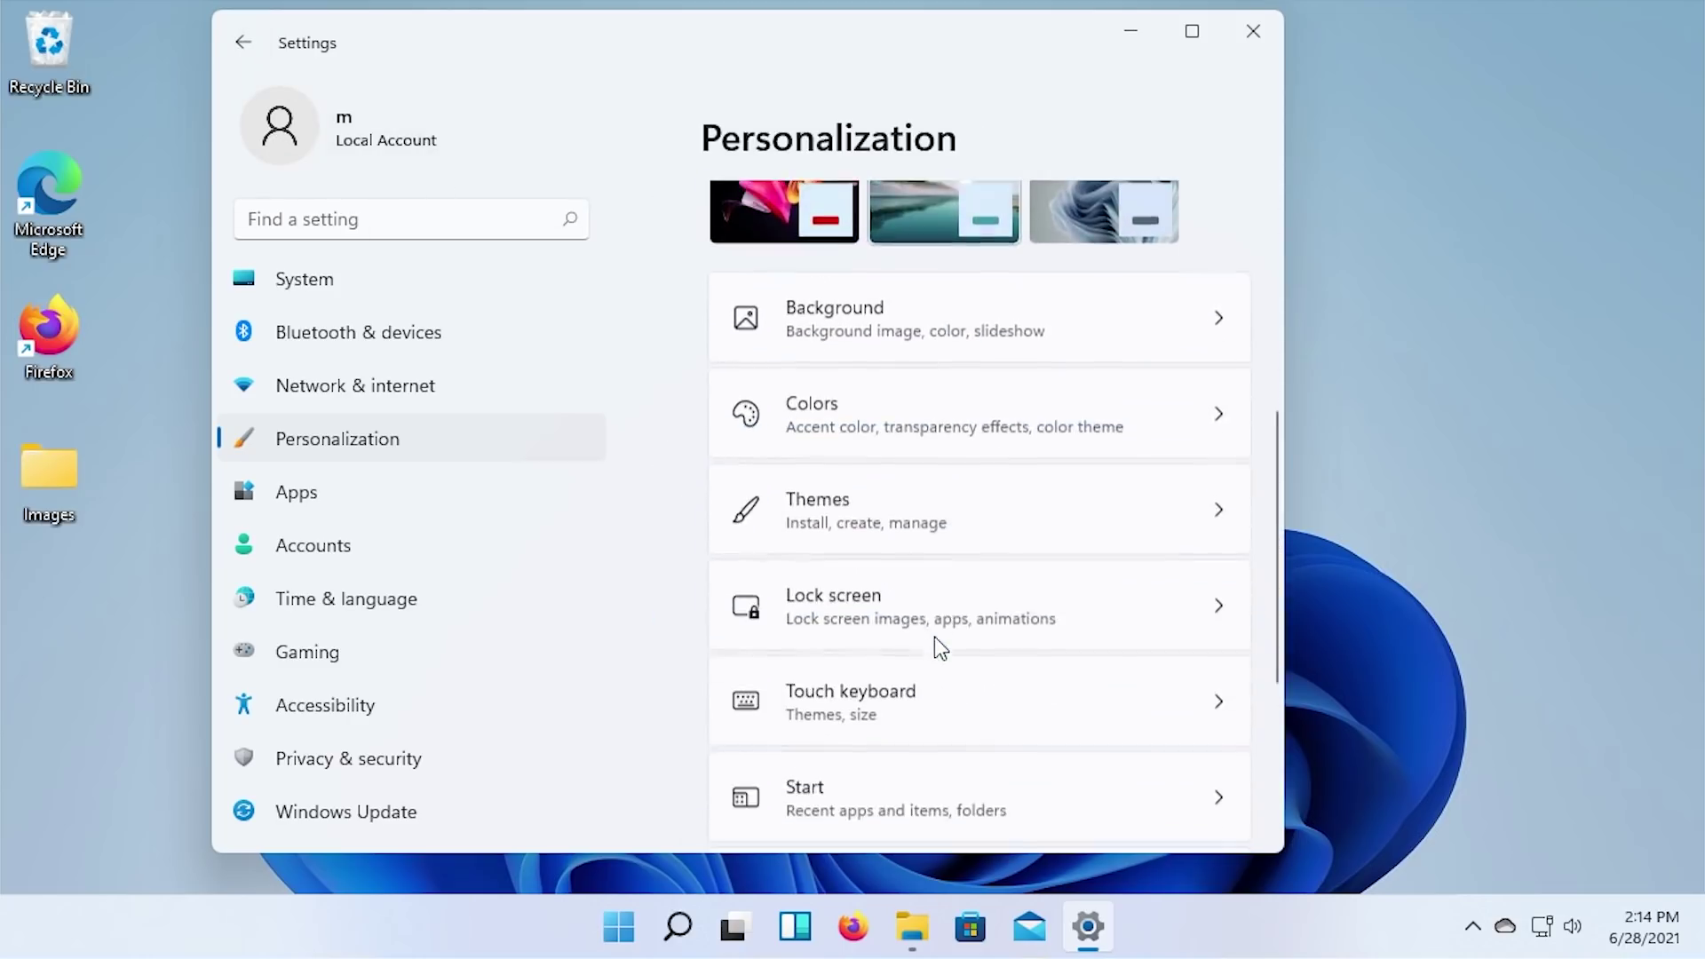
pyautogui.click(913, 493)
pyautogui.scroll(-5, 883, 714)
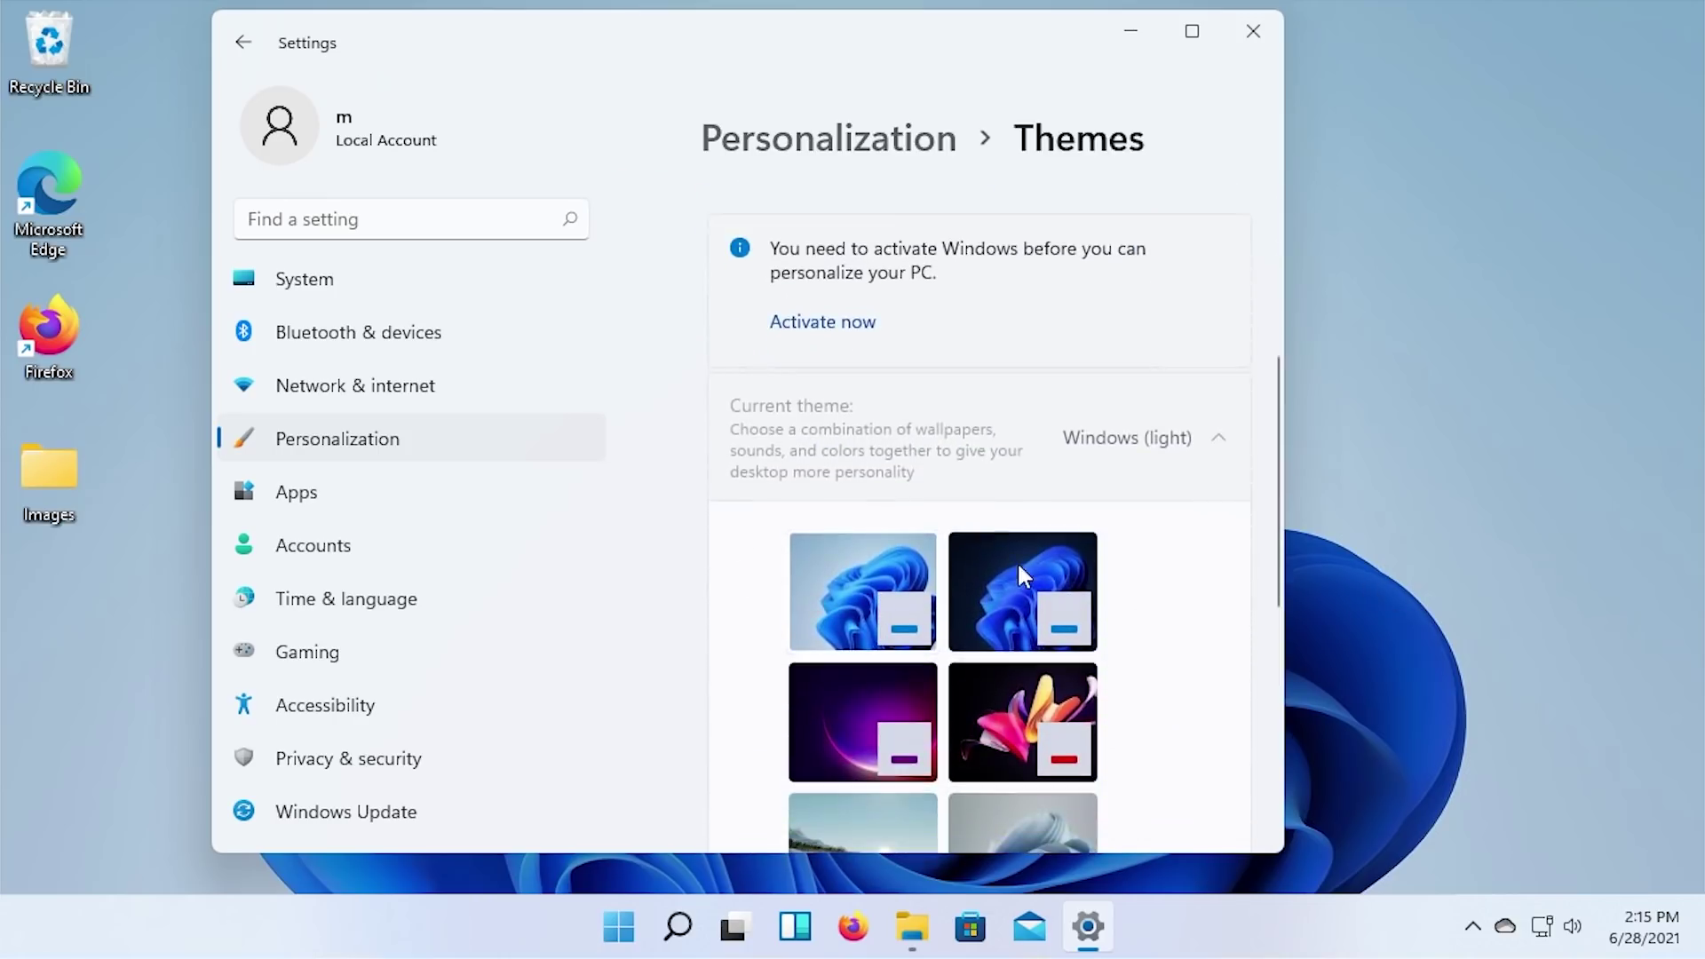
# - View the Colors page, then return to the main Personalization page
pyautogui.hotkey('alt', 'Left')
pyautogui.scroll(-5, 968, 578)
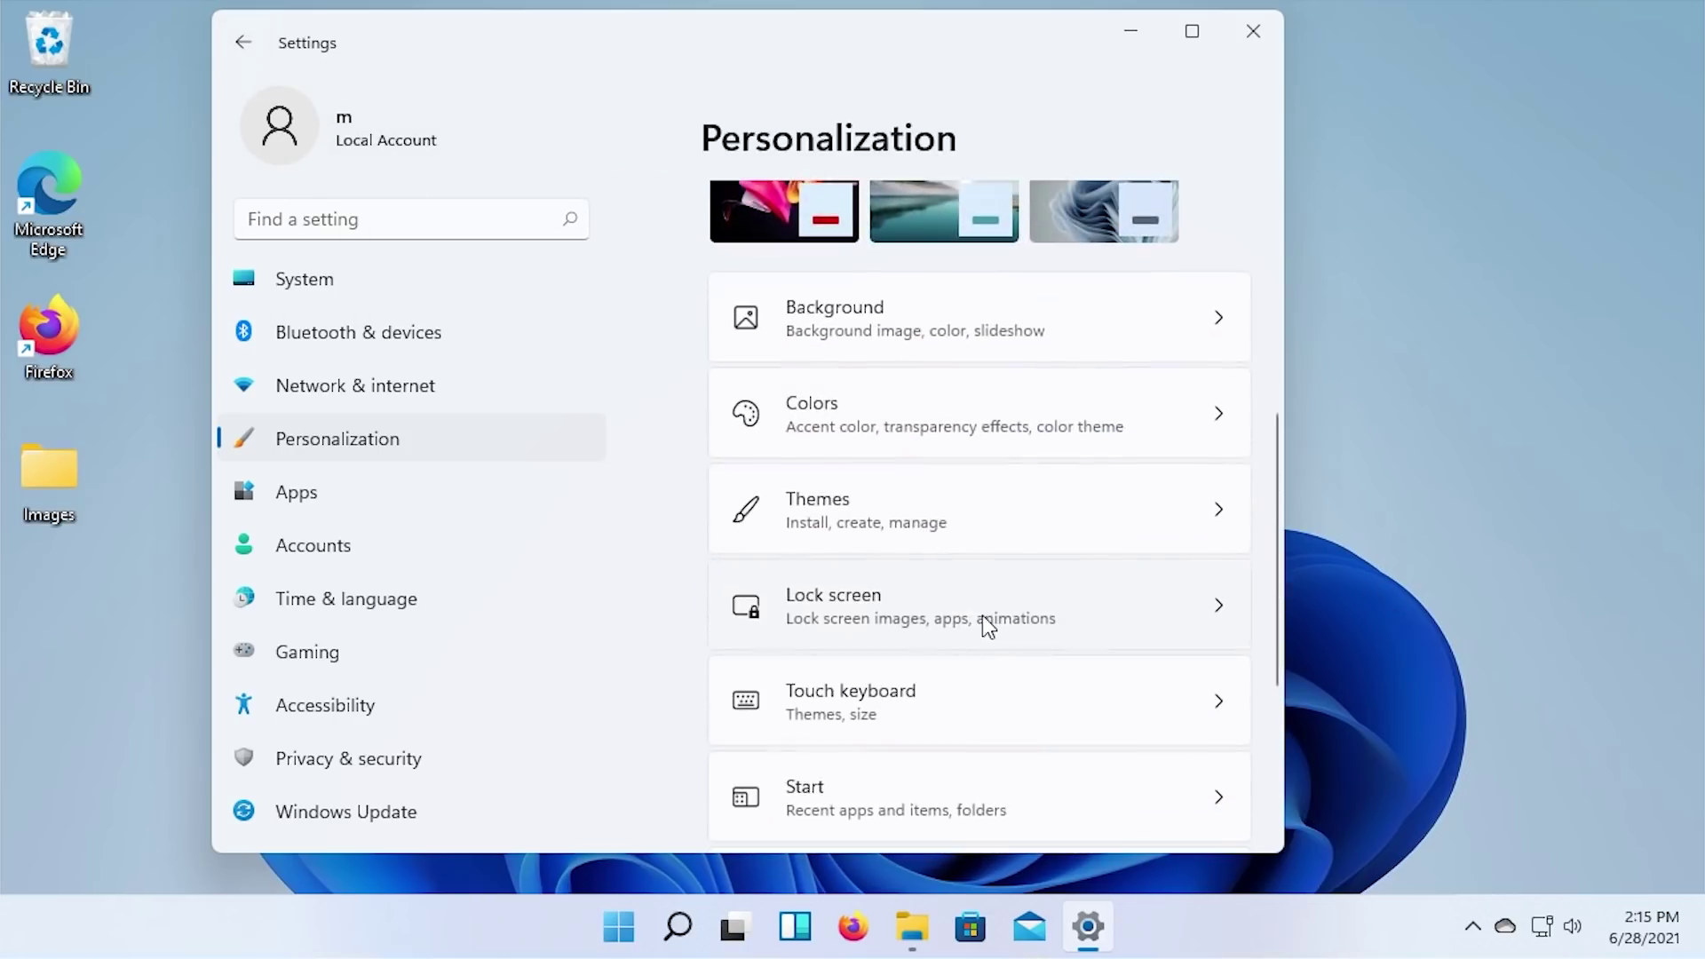
pyautogui.click(910, 424)
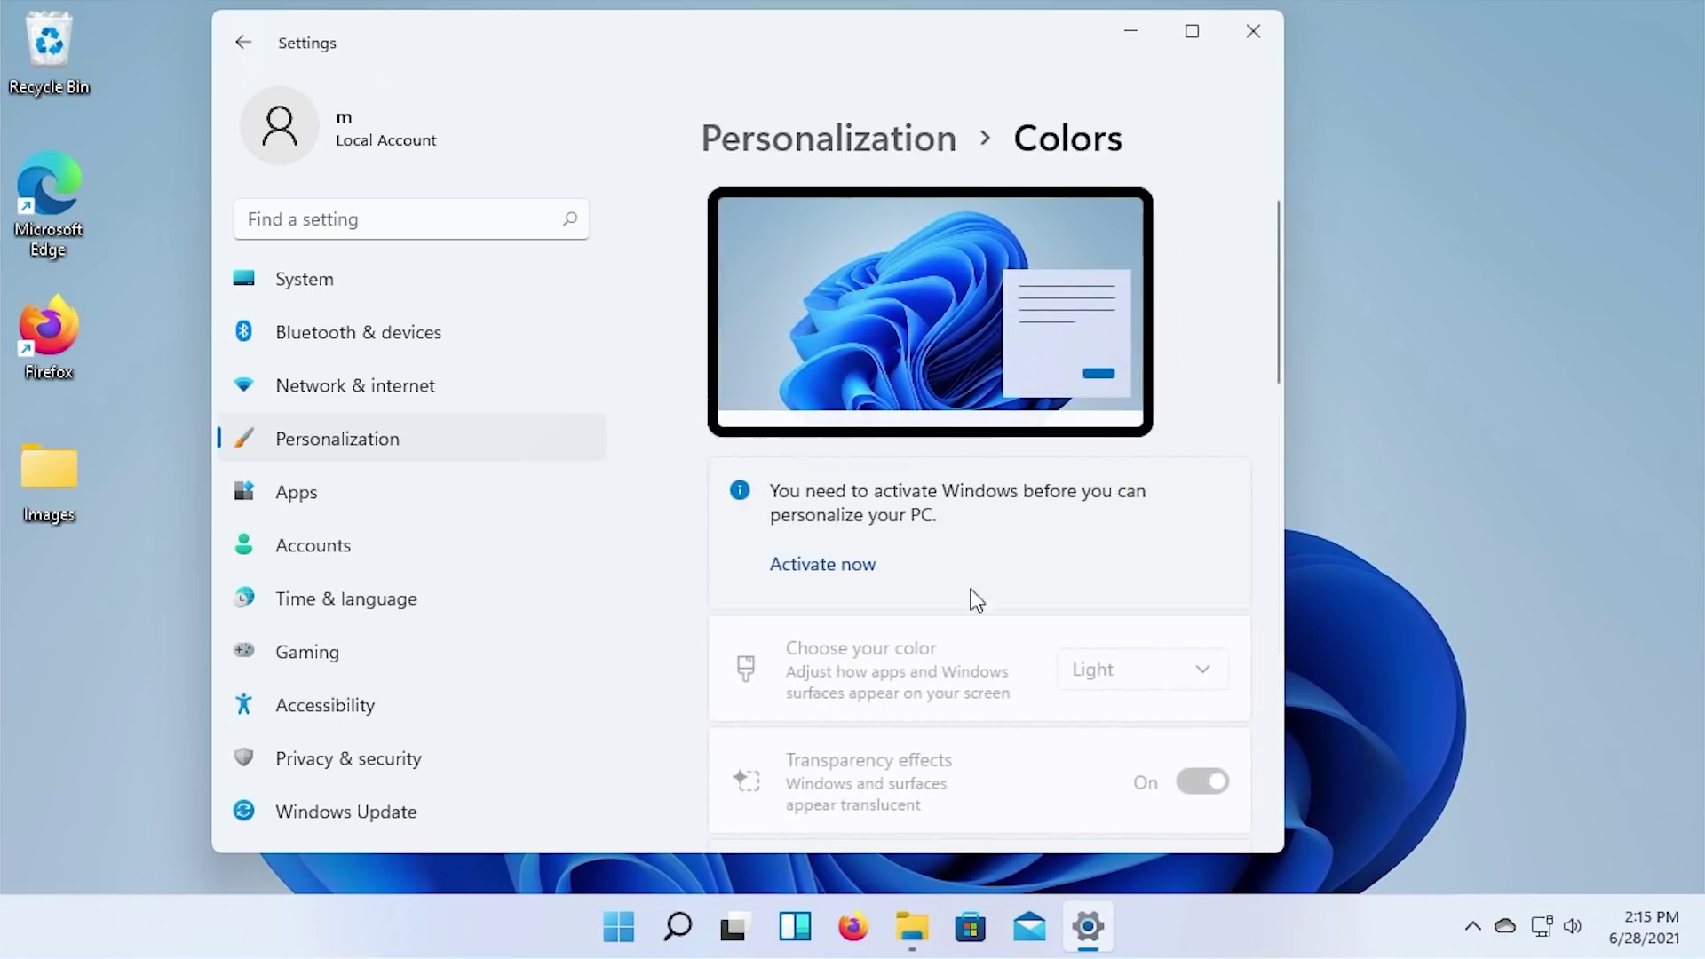
pyautogui.scroll(-5, 970, 598)
pyautogui.click(260, 58)
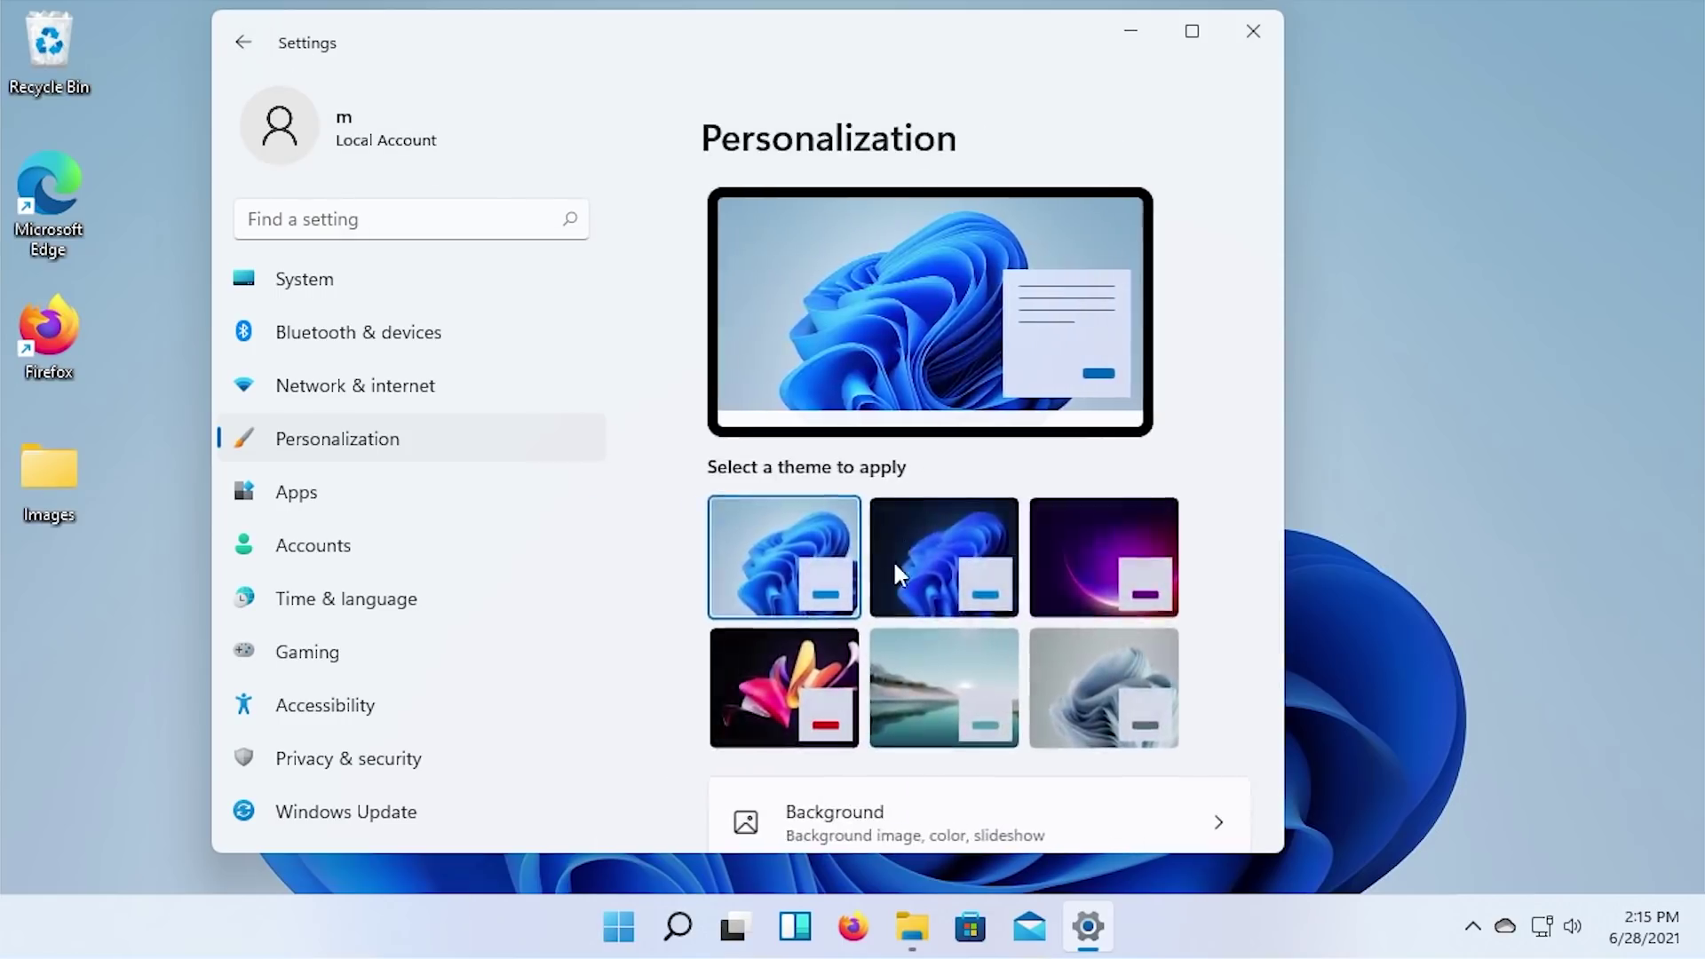
pyautogui.scroll(-5, 924, 622)
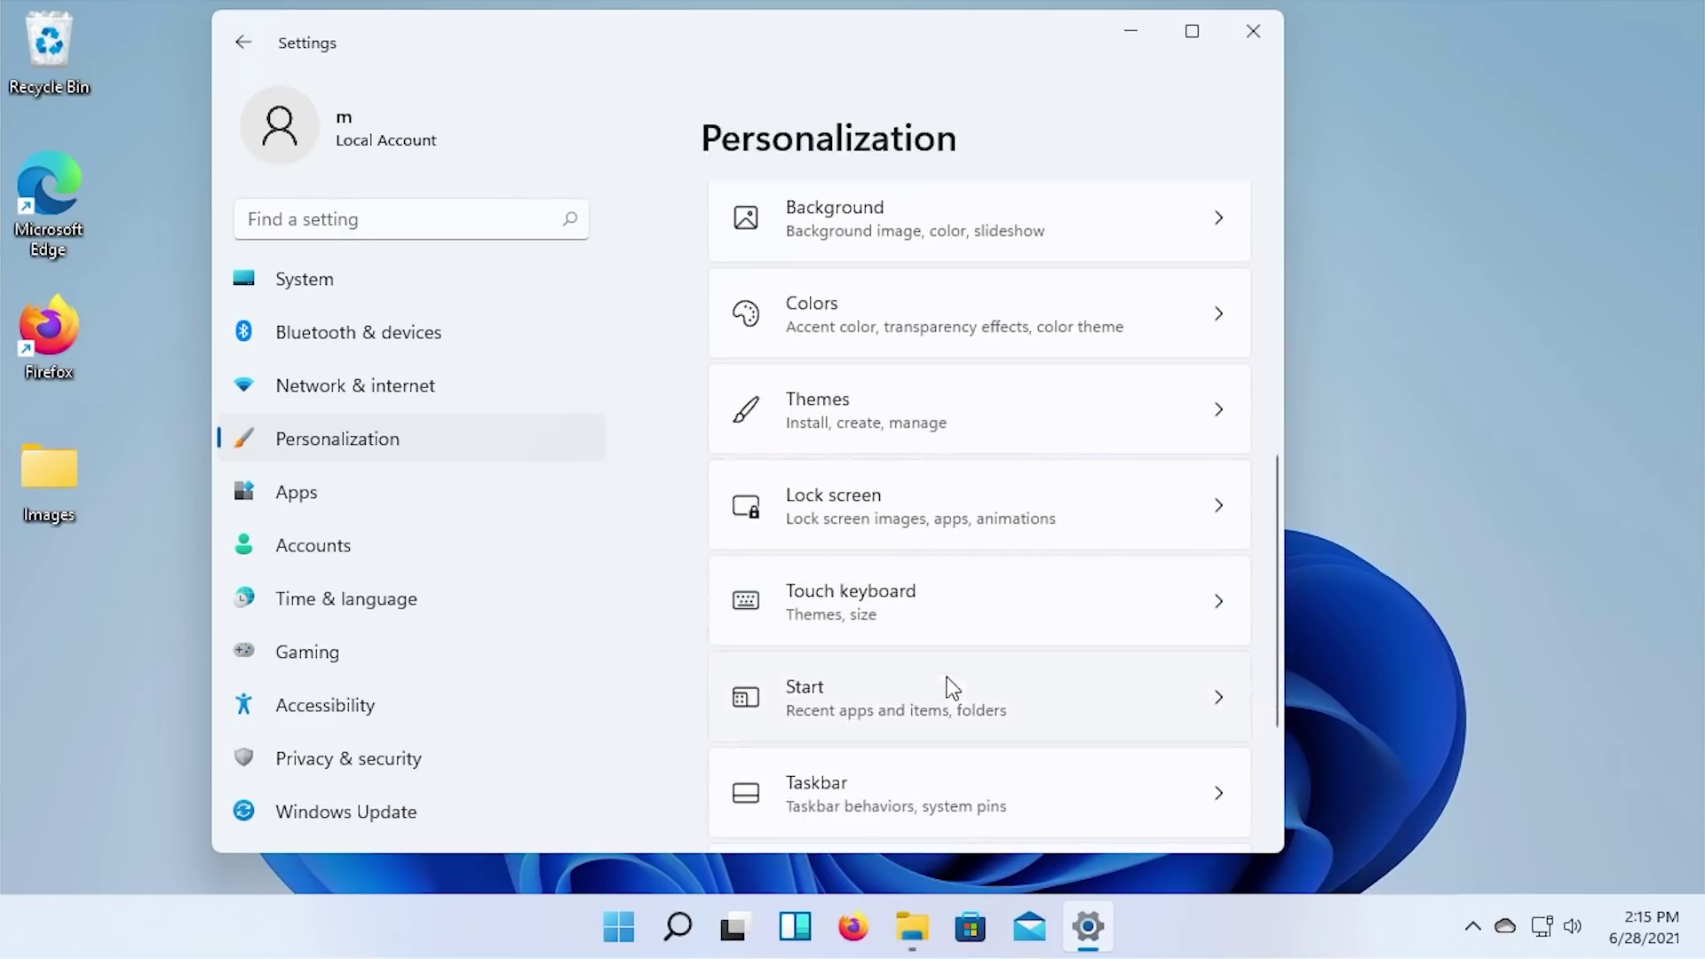
# - Open the Taskbar page and expand Taskbar behaviors
pyautogui.click(858, 786)
pyautogui.scroll(-5, 999, 493)
pyautogui.scroll(-2, 998, 489)
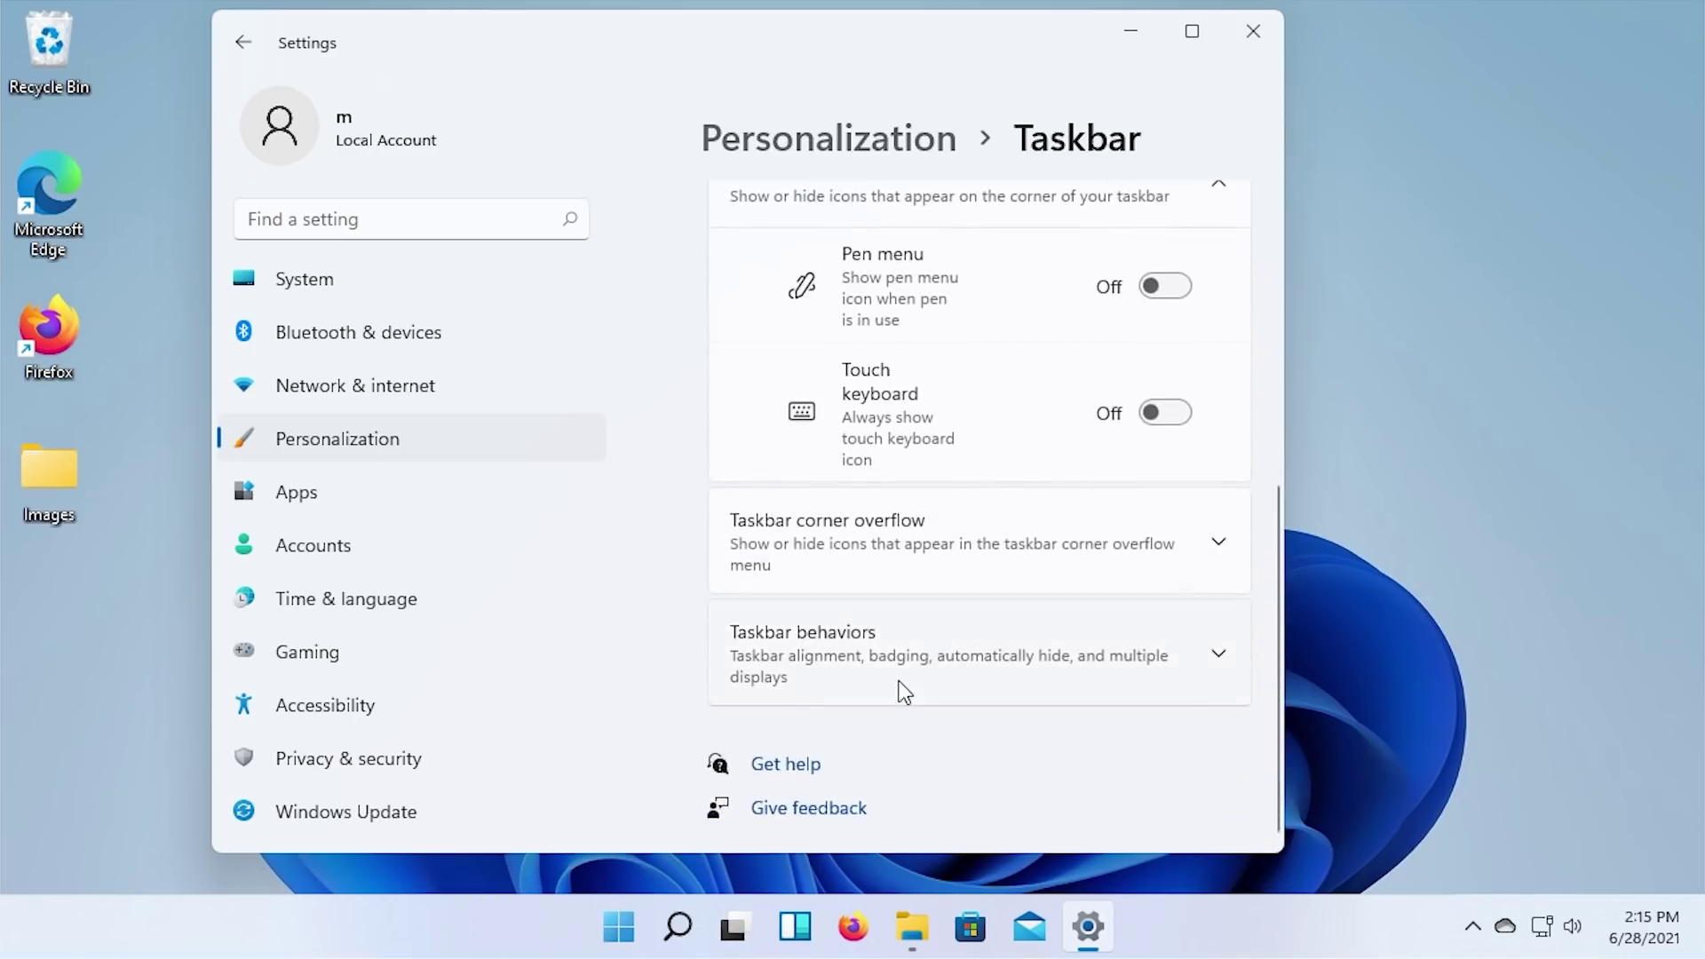
pyautogui.click(906, 655)
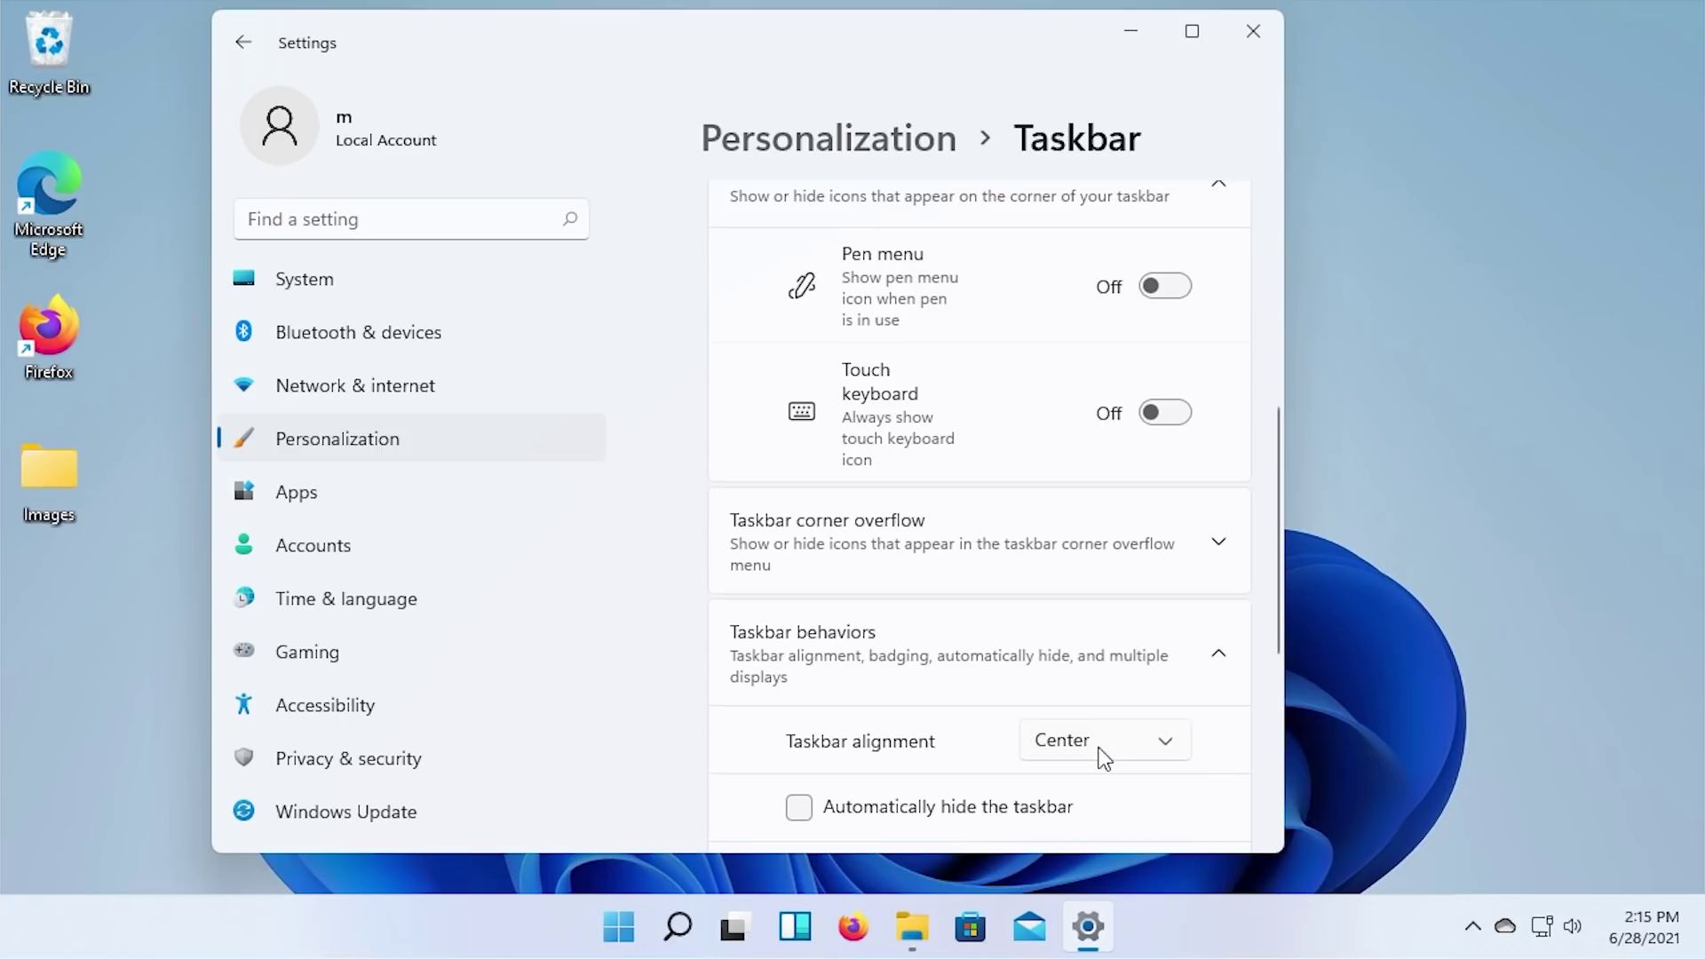
pyautogui.scroll(5, 941, 638)
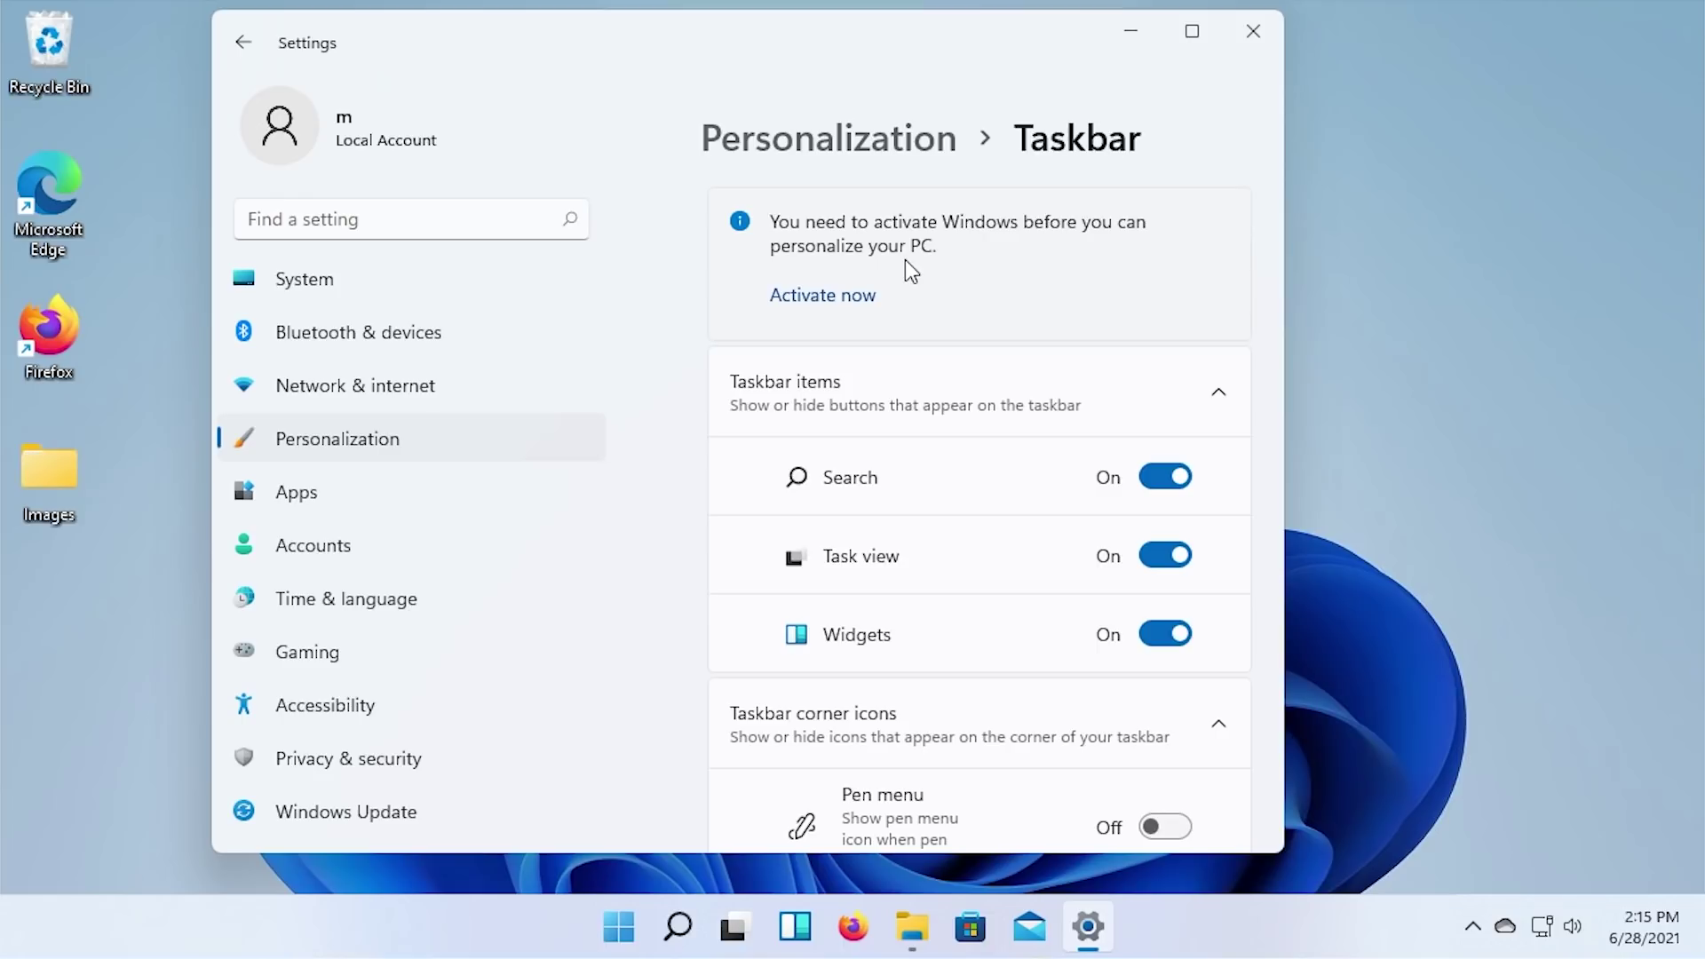
pyautogui.scroll(-1, 1117, 428)
pyautogui.scroll(1, 1222, 400)
# - Collapse Taskbar items and Taskbar corner icons, and expand then collapse Taskbar corner overflow
pyautogui.click(1221, 400)
pyautogui.click(1210, 494)
pyautogui.scroll(-3, 1119, 525)
pyautogui.click(1211, 386)
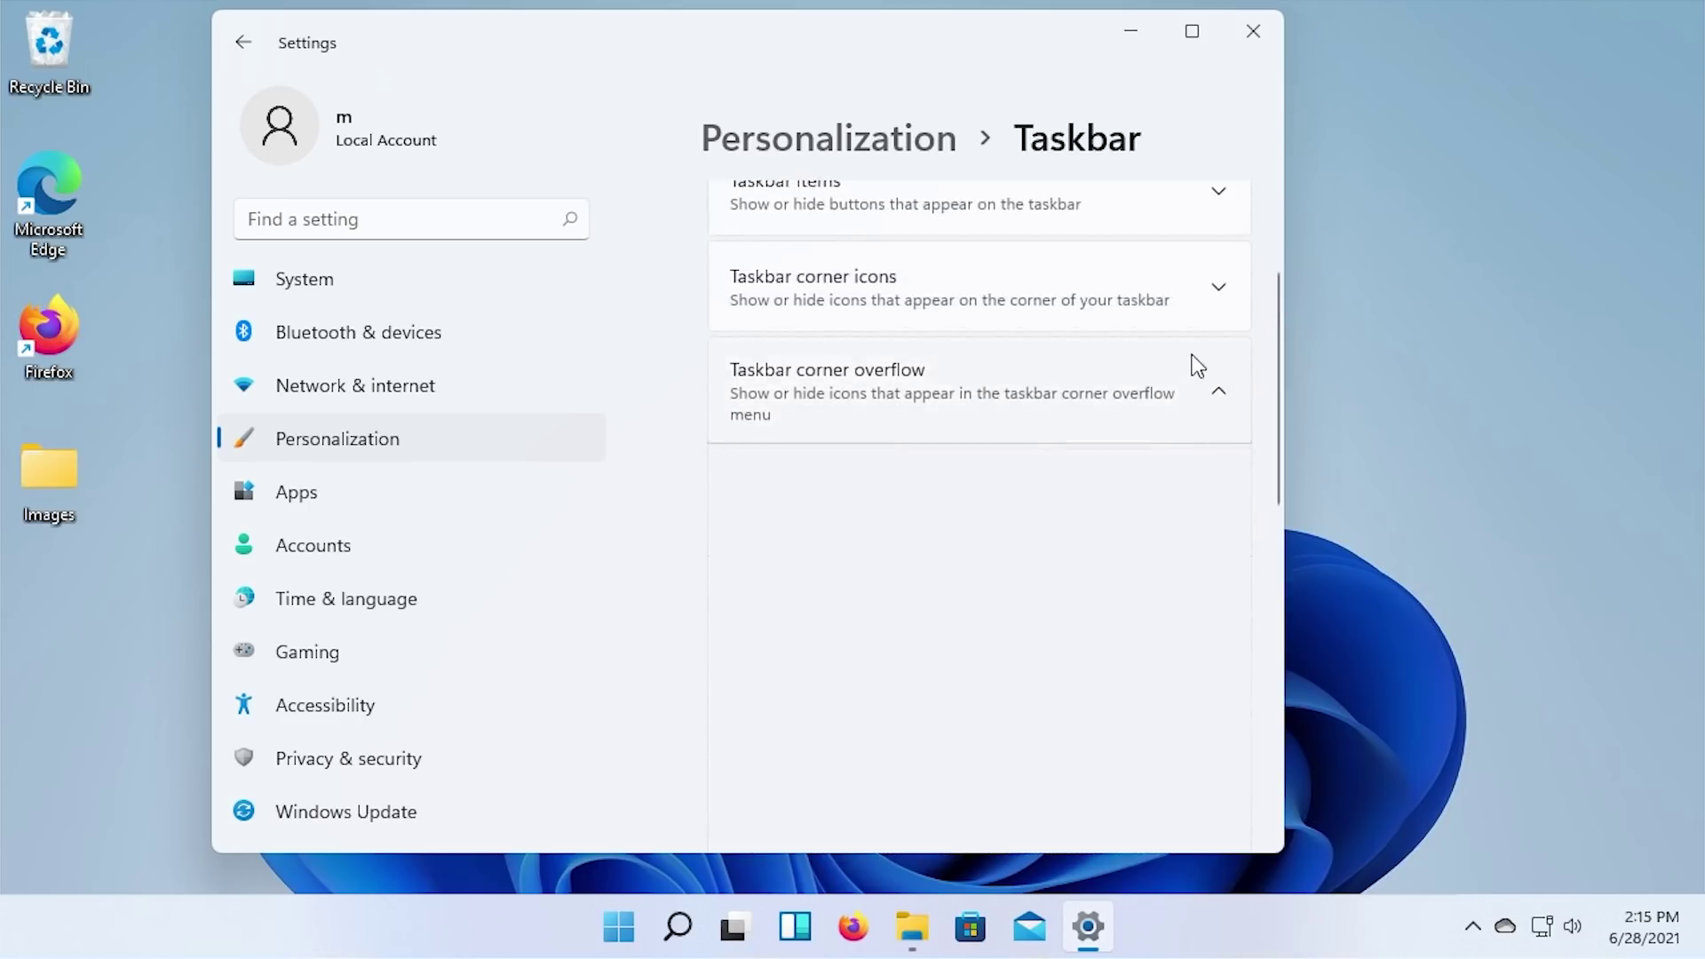
pyautogui.click(1192, 354)
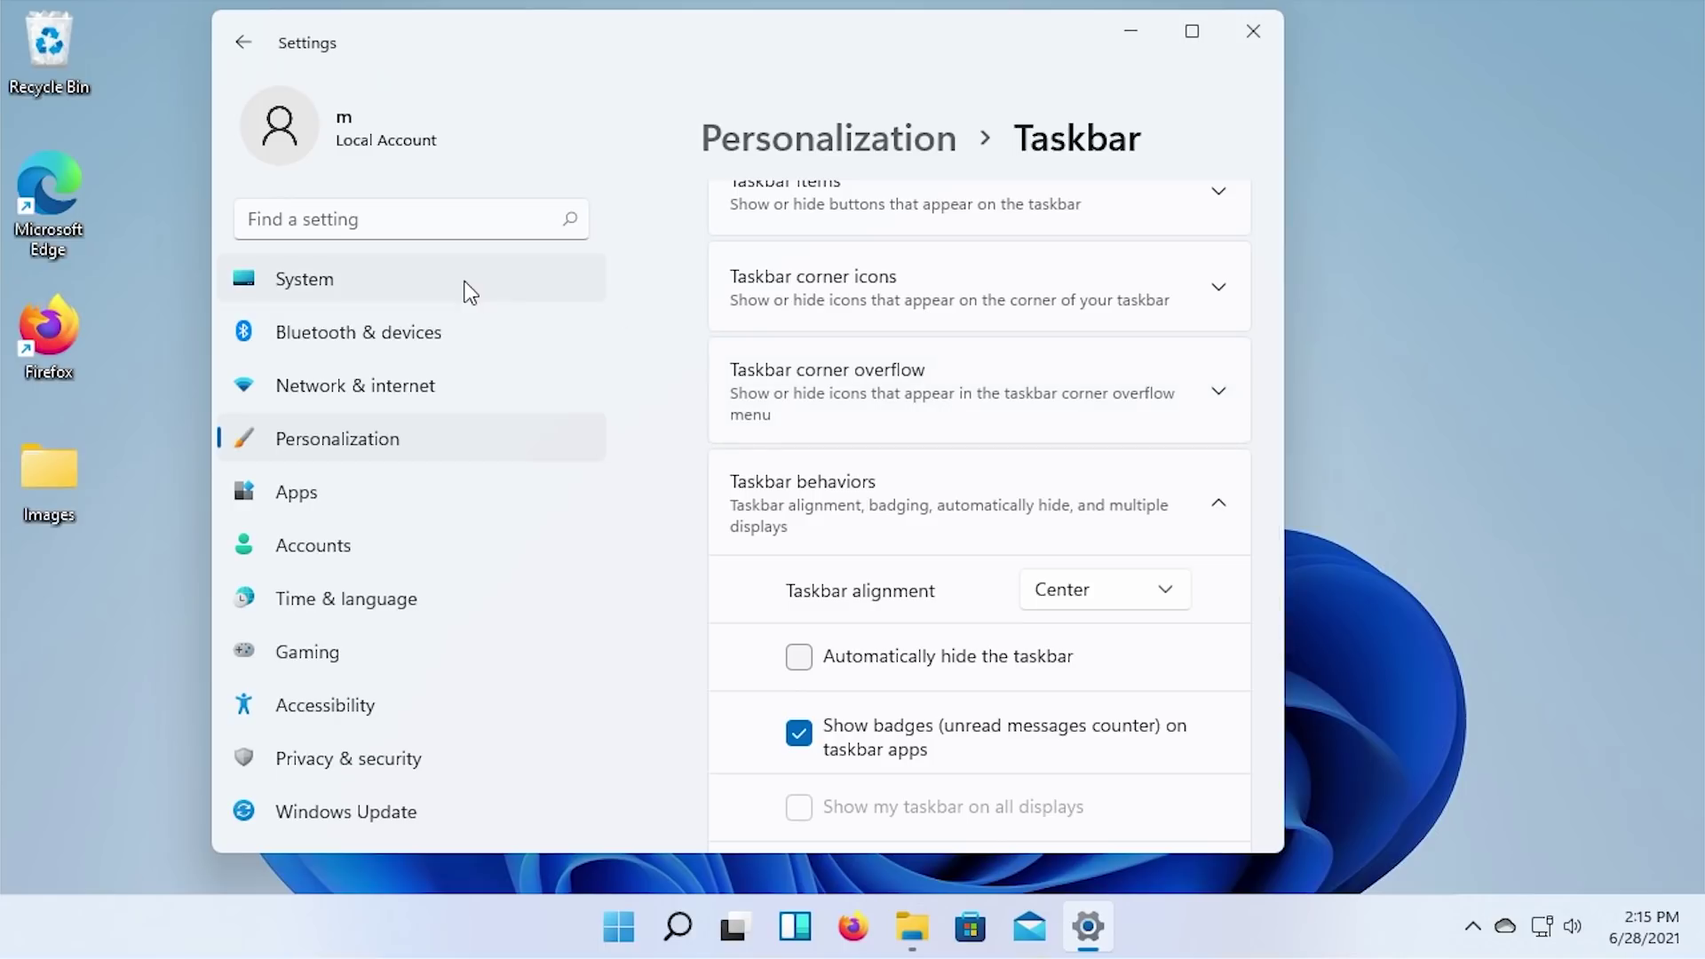
# - Visit the Apps and Accounts settings pages
pyautogui.click(254, 506)
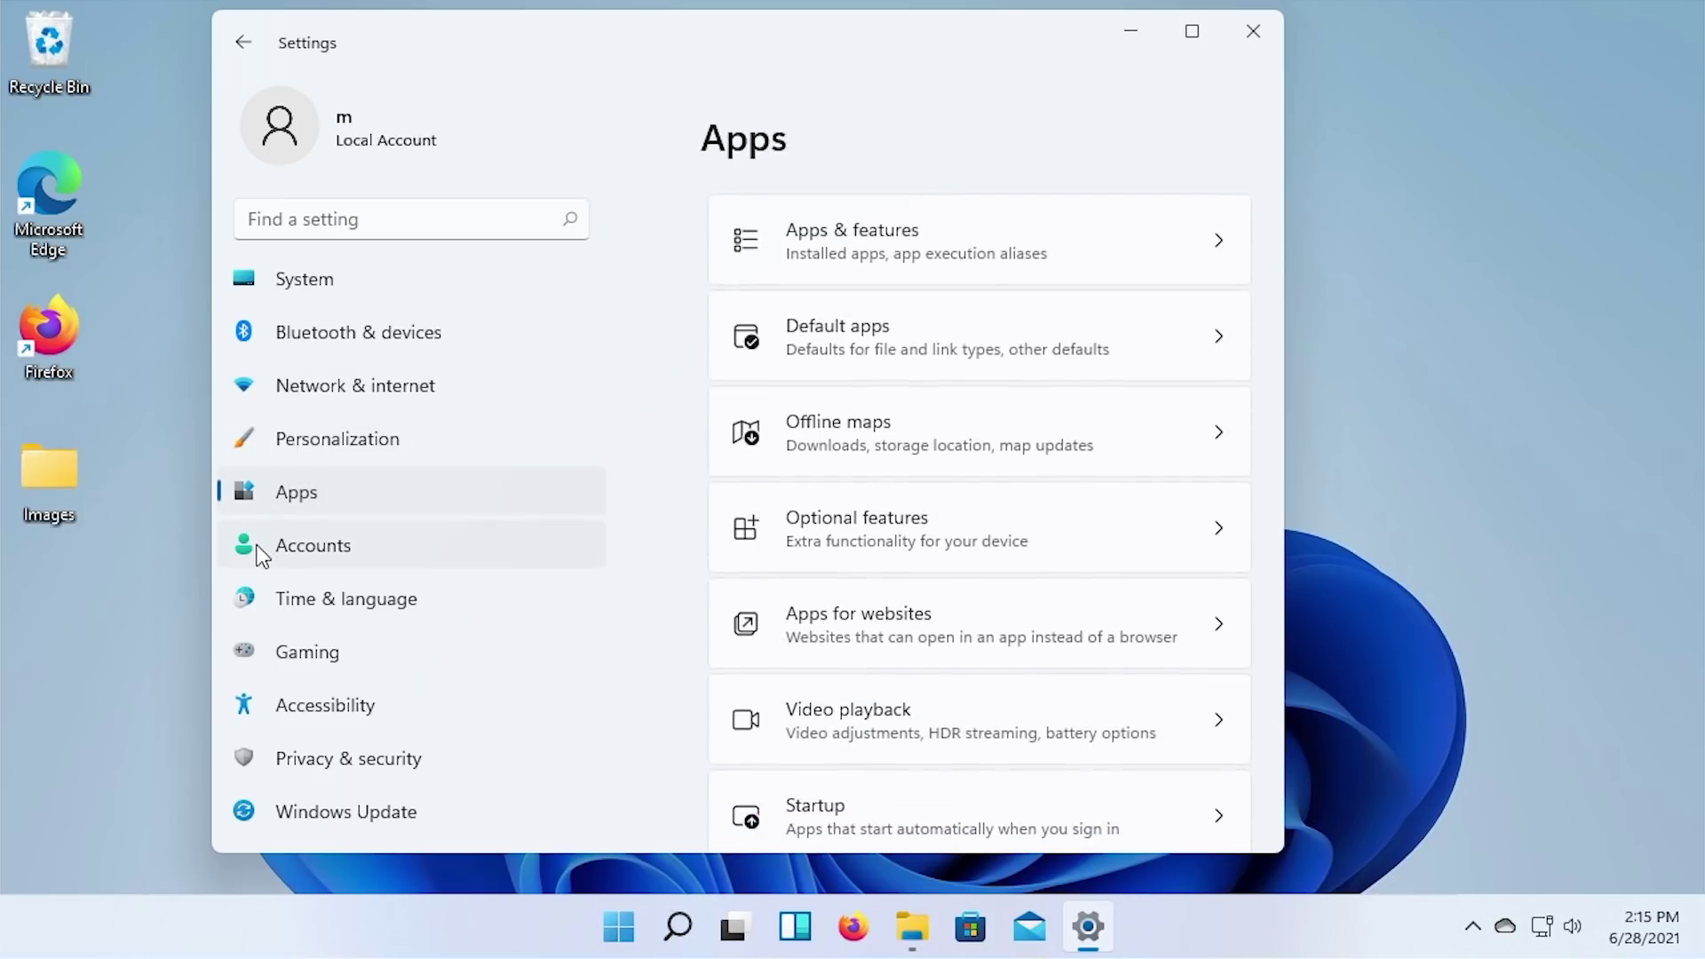
pyautogui.click(261, 551)
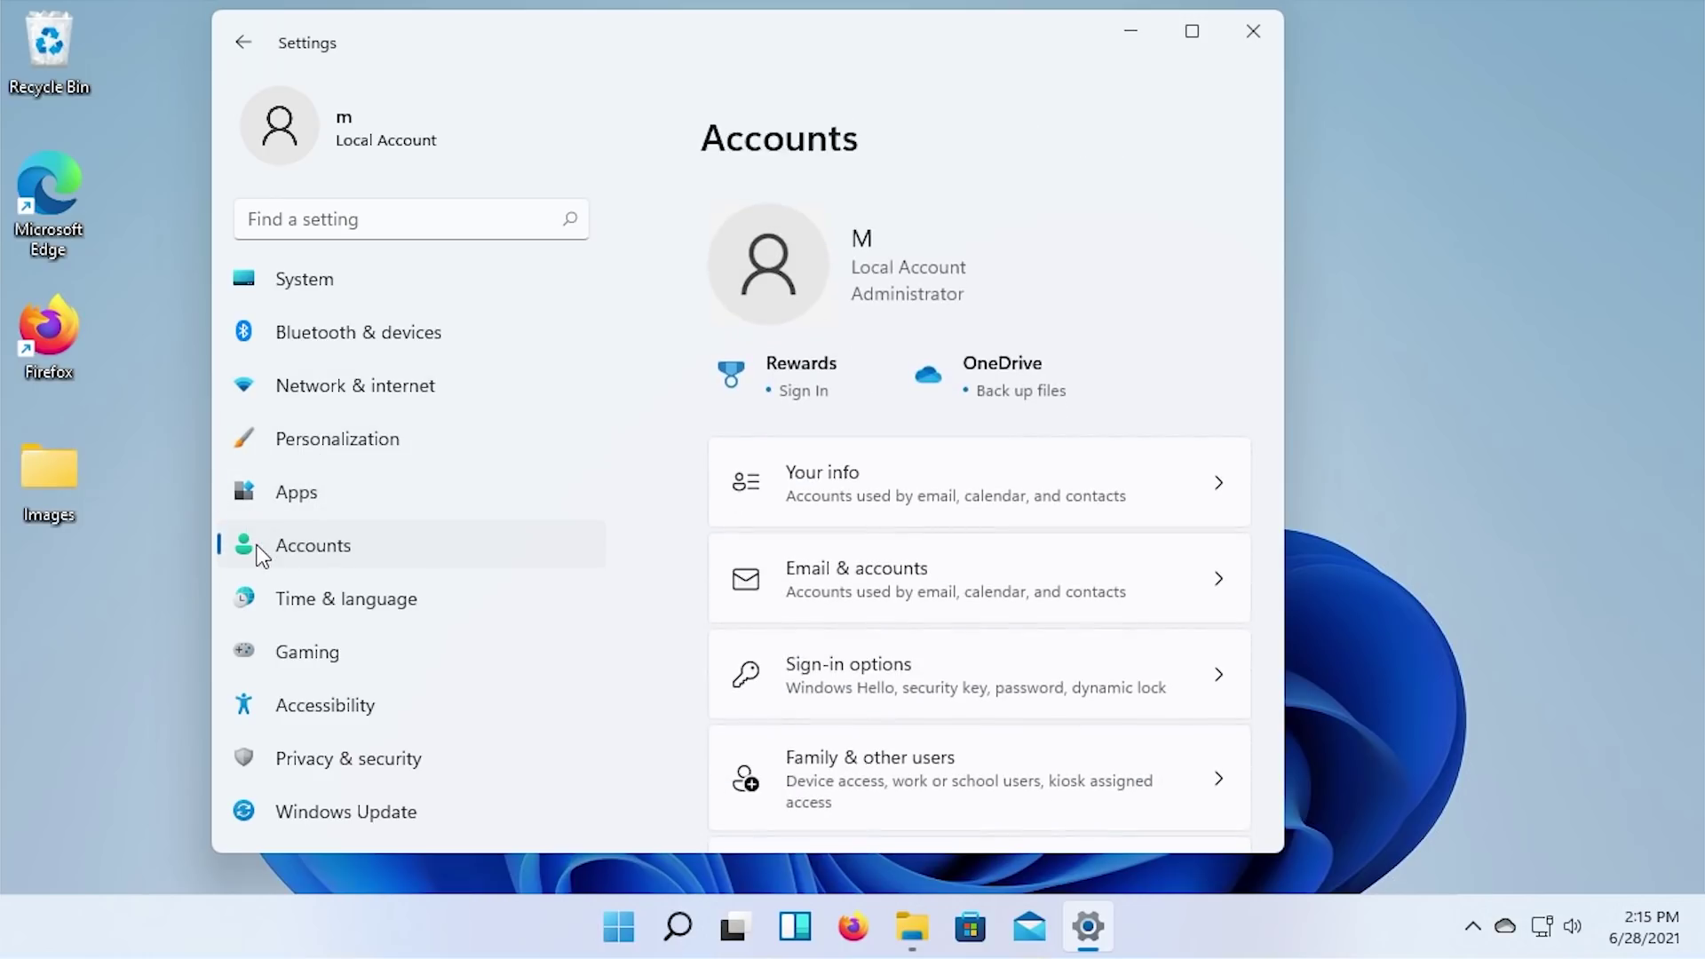
pyautogui.scroll(-5, 872, 517)
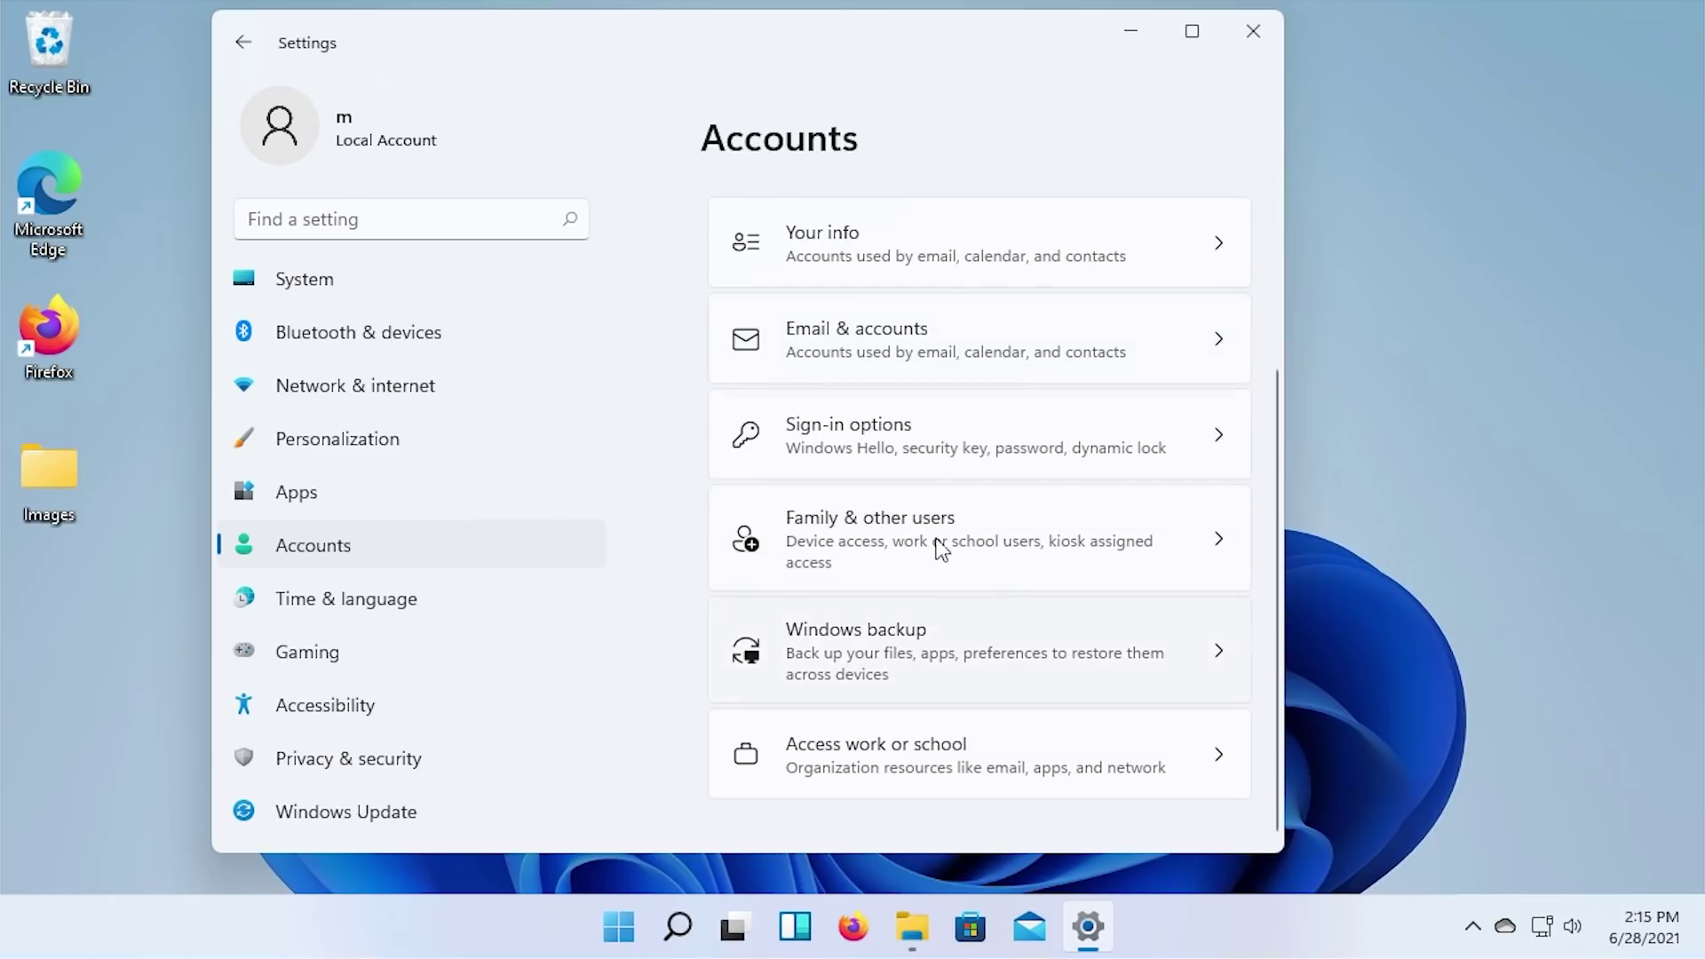
# - Check the June 2021 calendar and Quick Settings panel, then dismiss them
pyautogui.click(1643, 927)
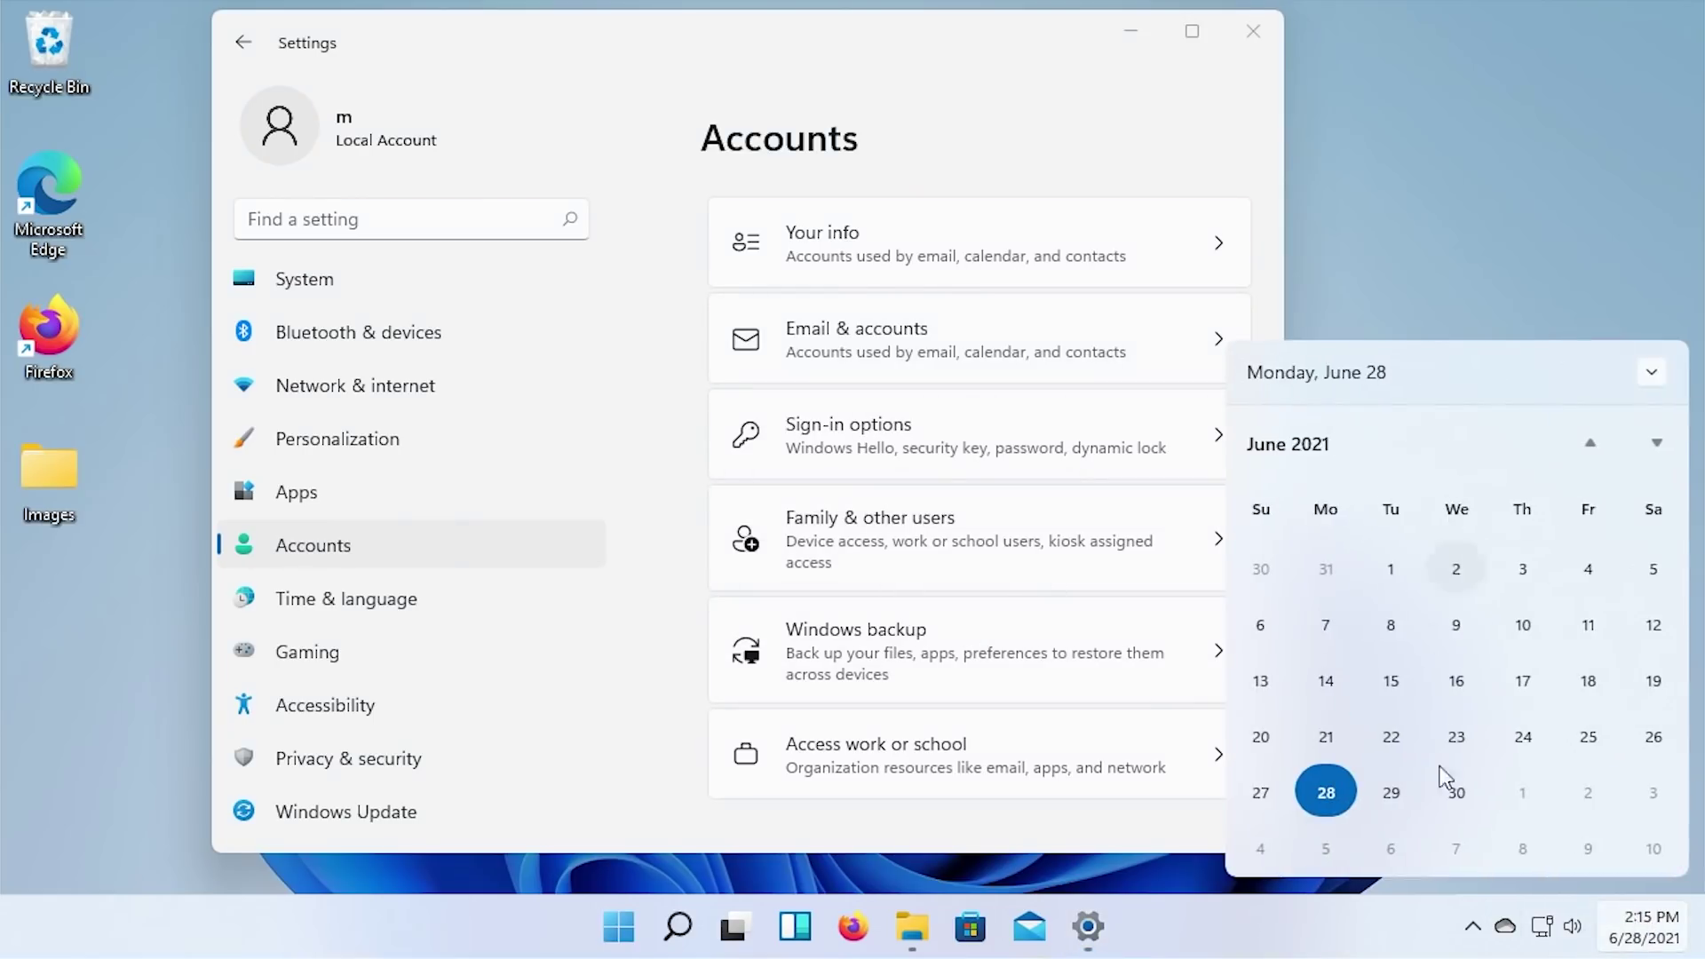
pyautogui.click(1476, 341)
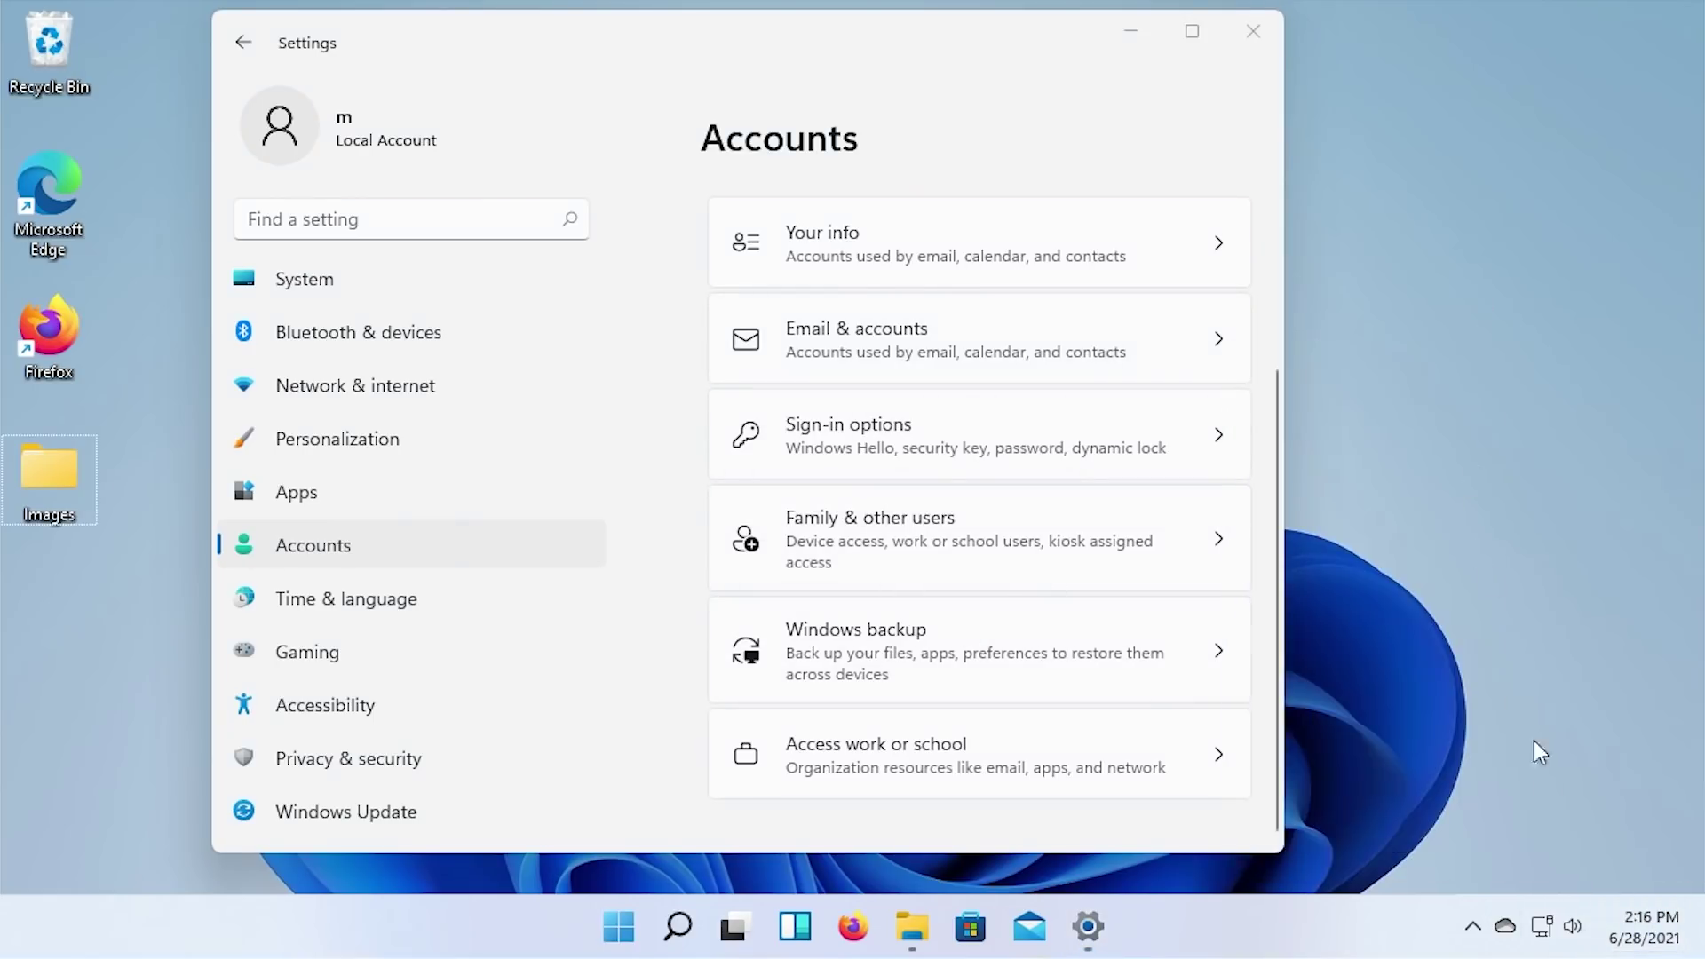
pyautogui.click(1555, 929)
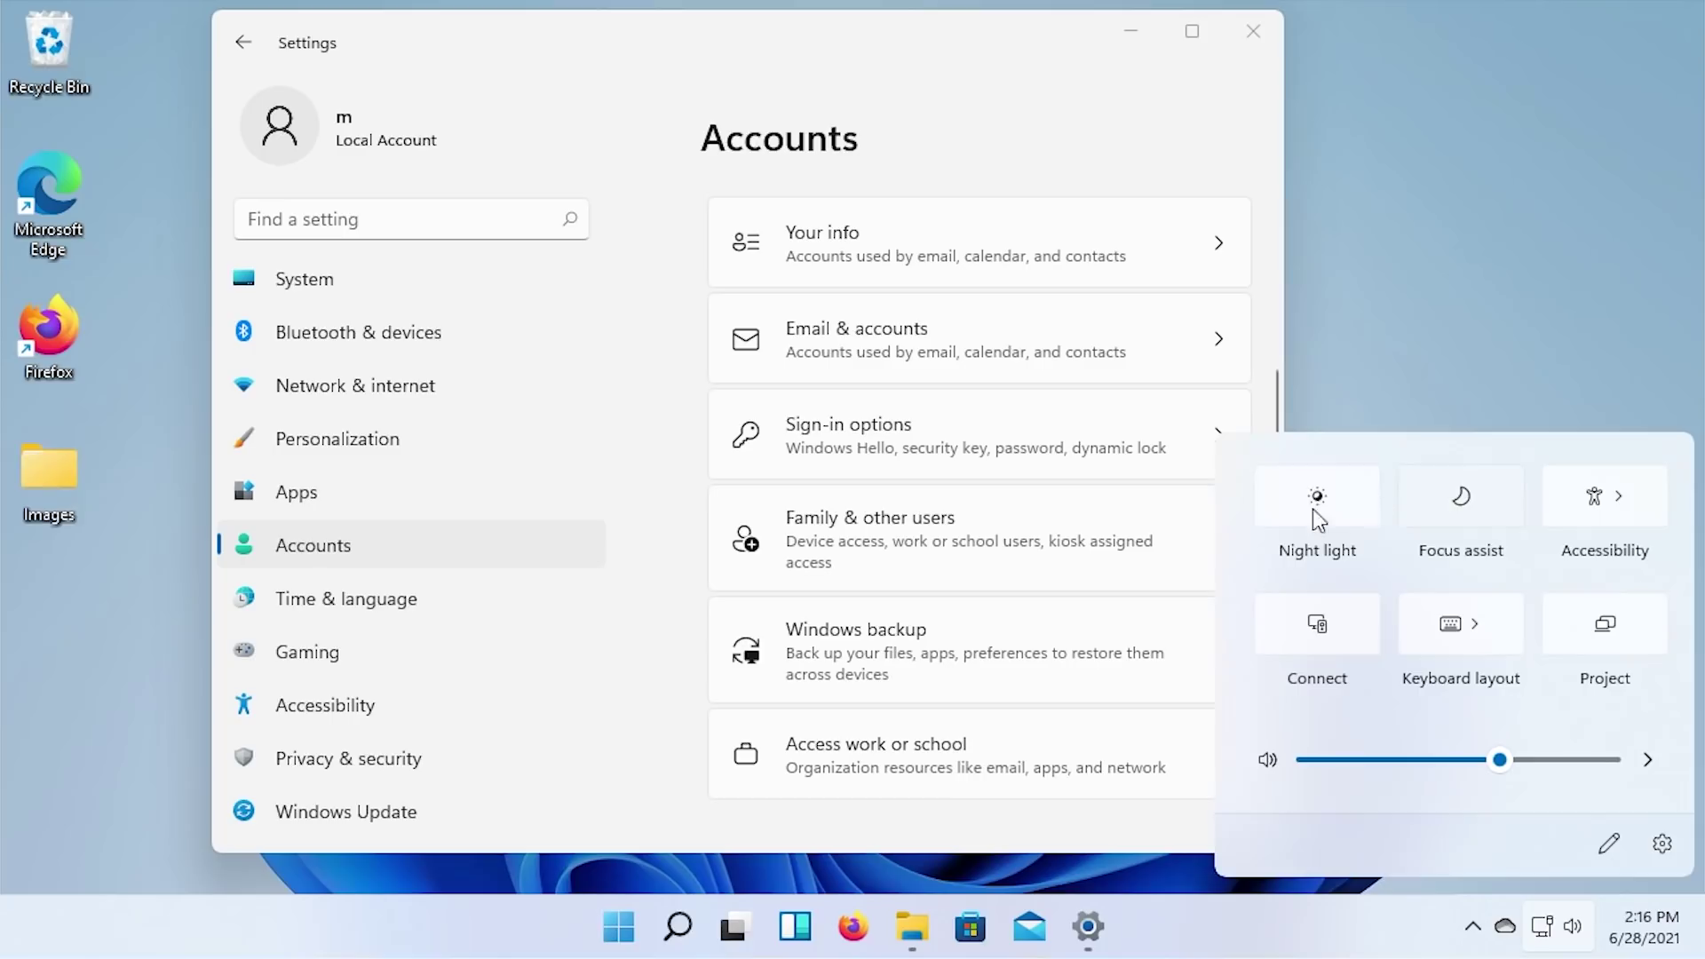
pyautogui.click(990, 186)
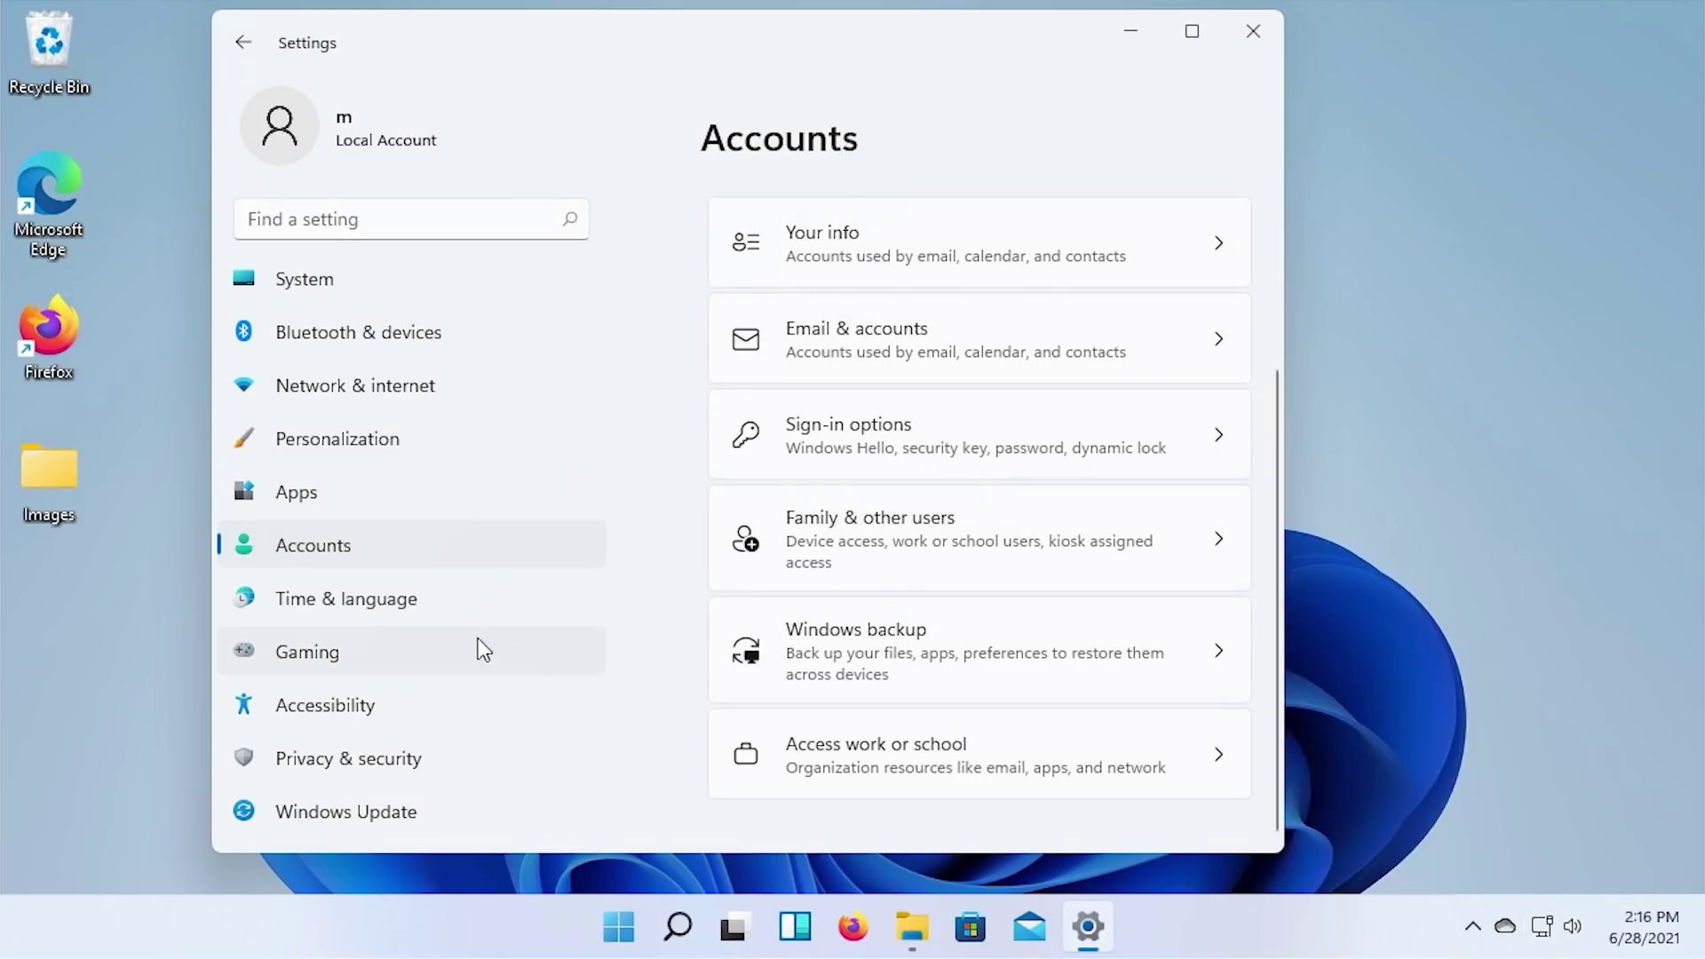
# - Review the Windows Update page, then close Settings
pyautogui.click(401, 813)
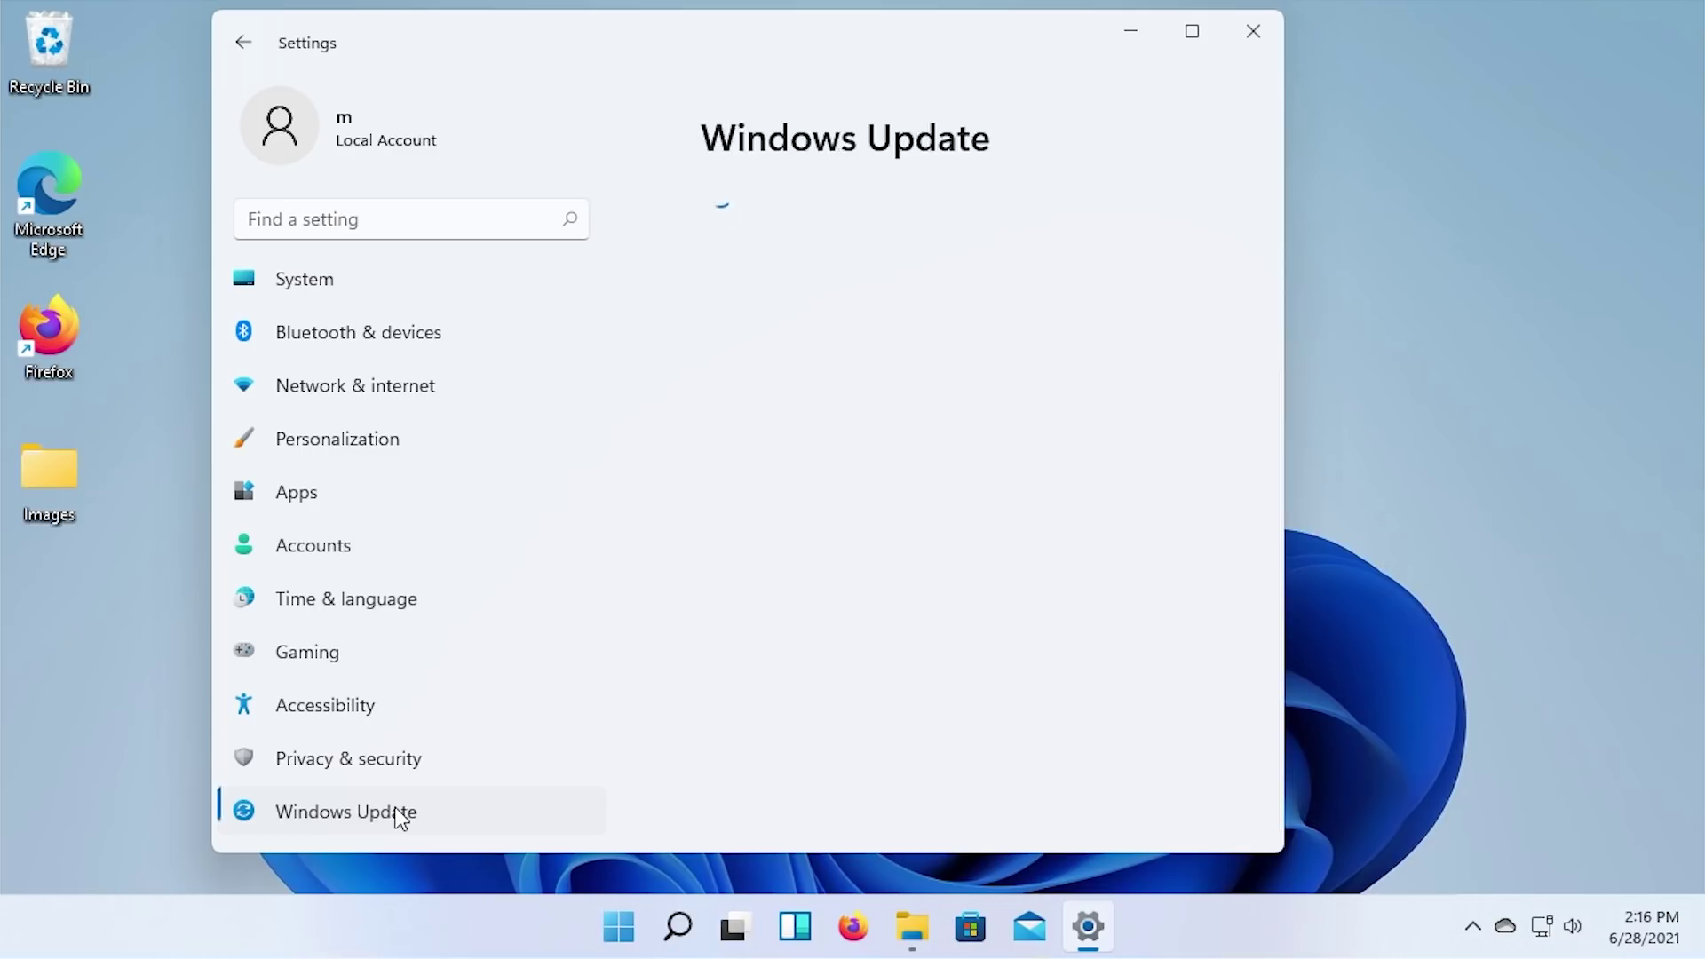
pyautogui.scroll(-1, 773, 648)
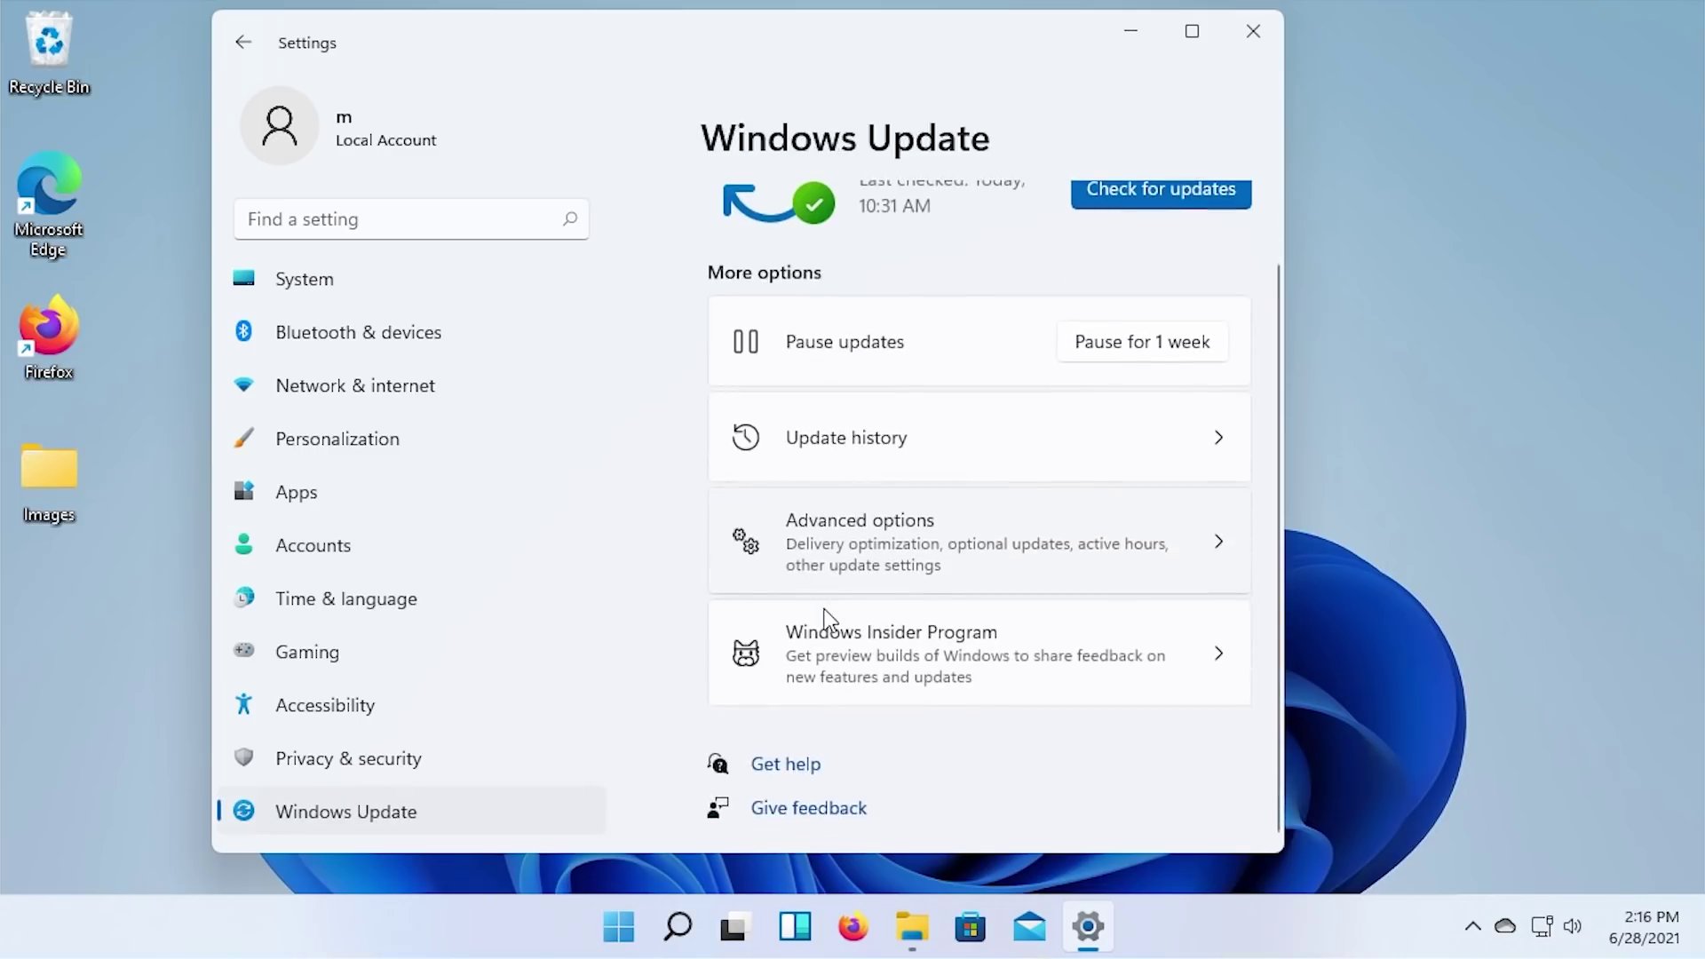
pyautogui.scroll(1, 848, 550)
pyautogui.scroll(-1, 879, 462)
pyautogui.scroll(1, 867, 514)
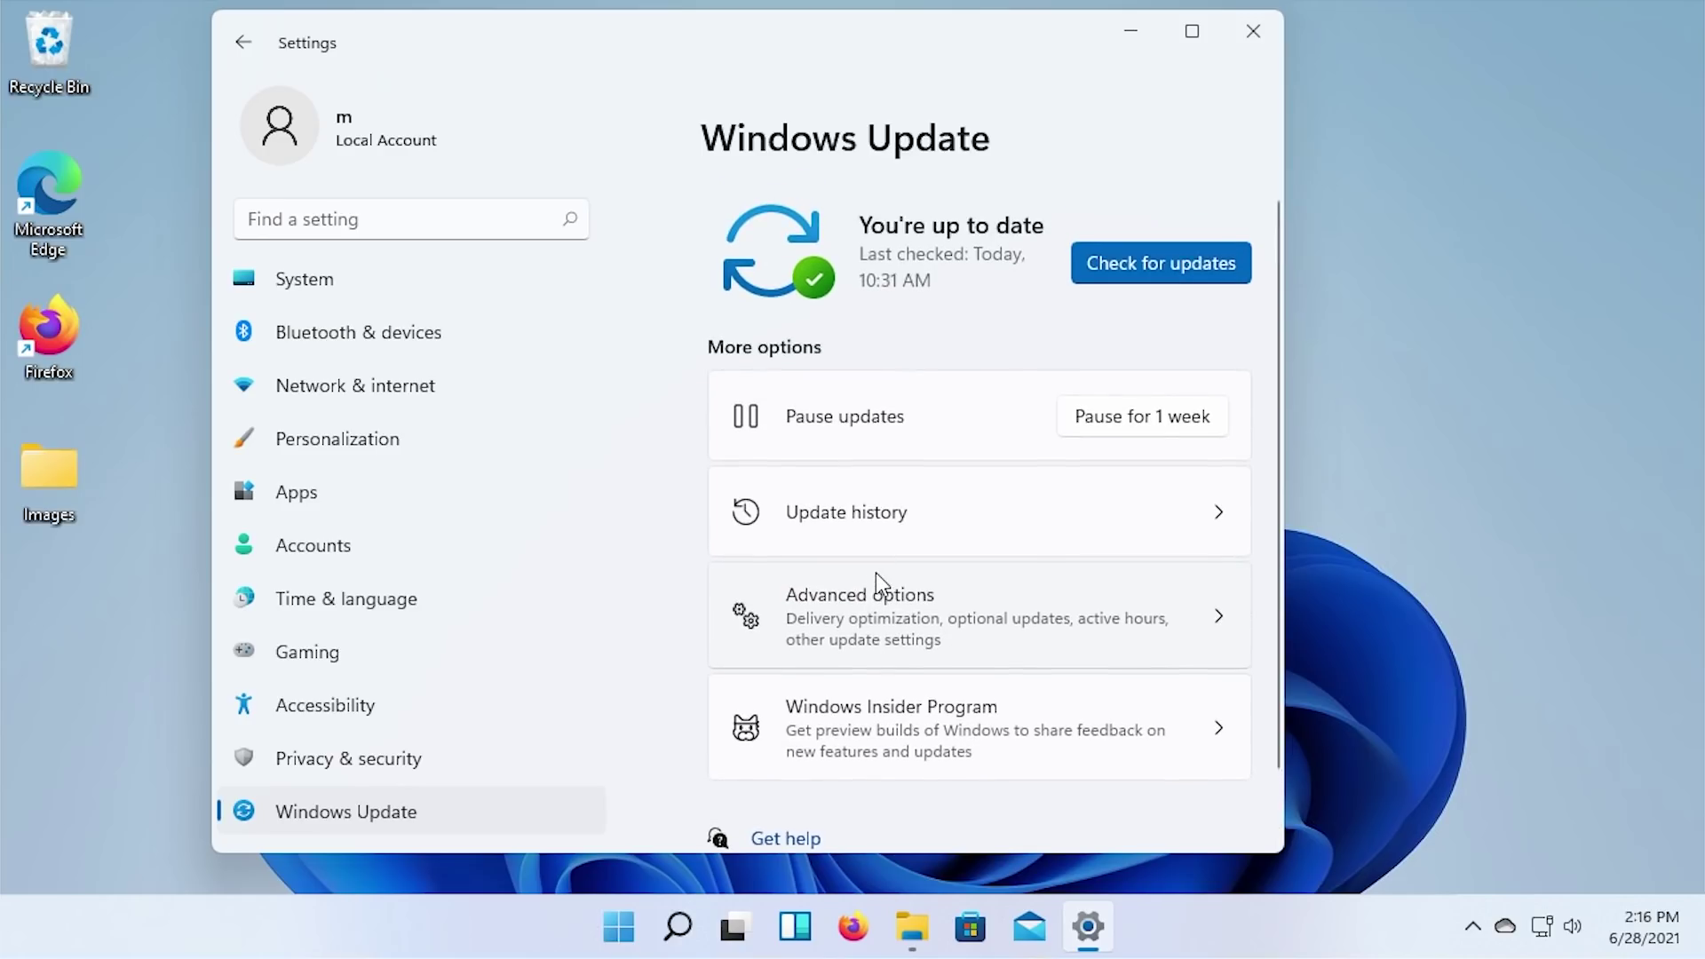
pyautogui.click(1246, 44)
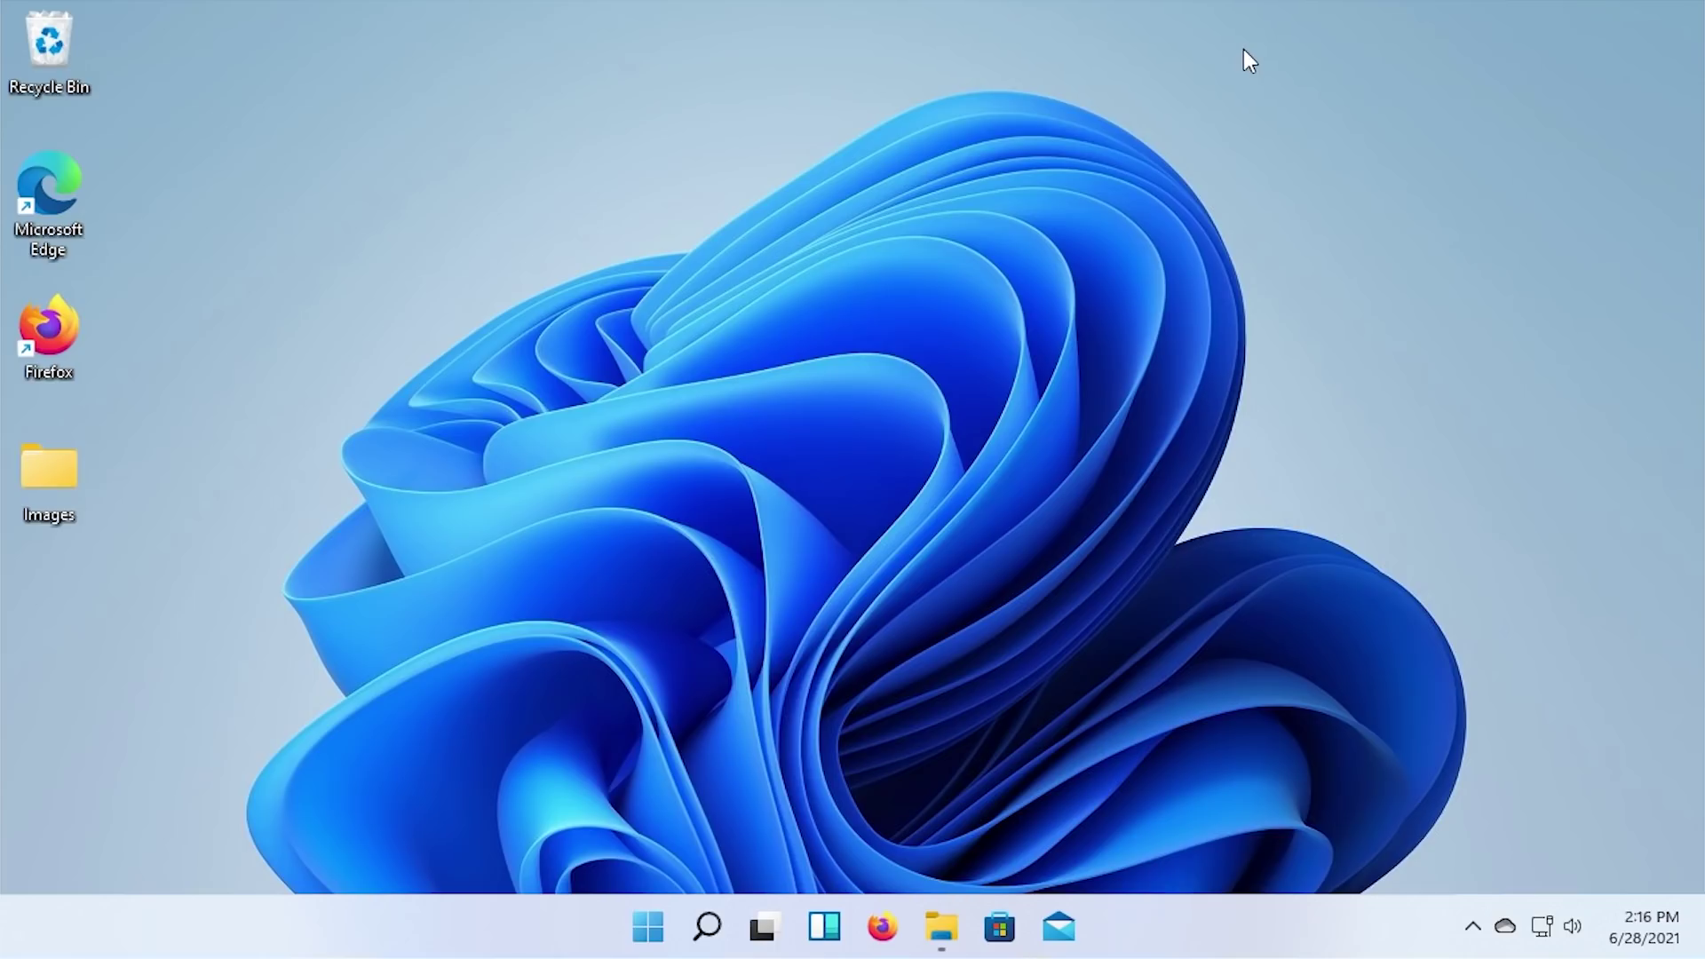
# - Scroll the All apps list in Start, then launch Get Started from pinned apps
pyautogui.click(635, 923)
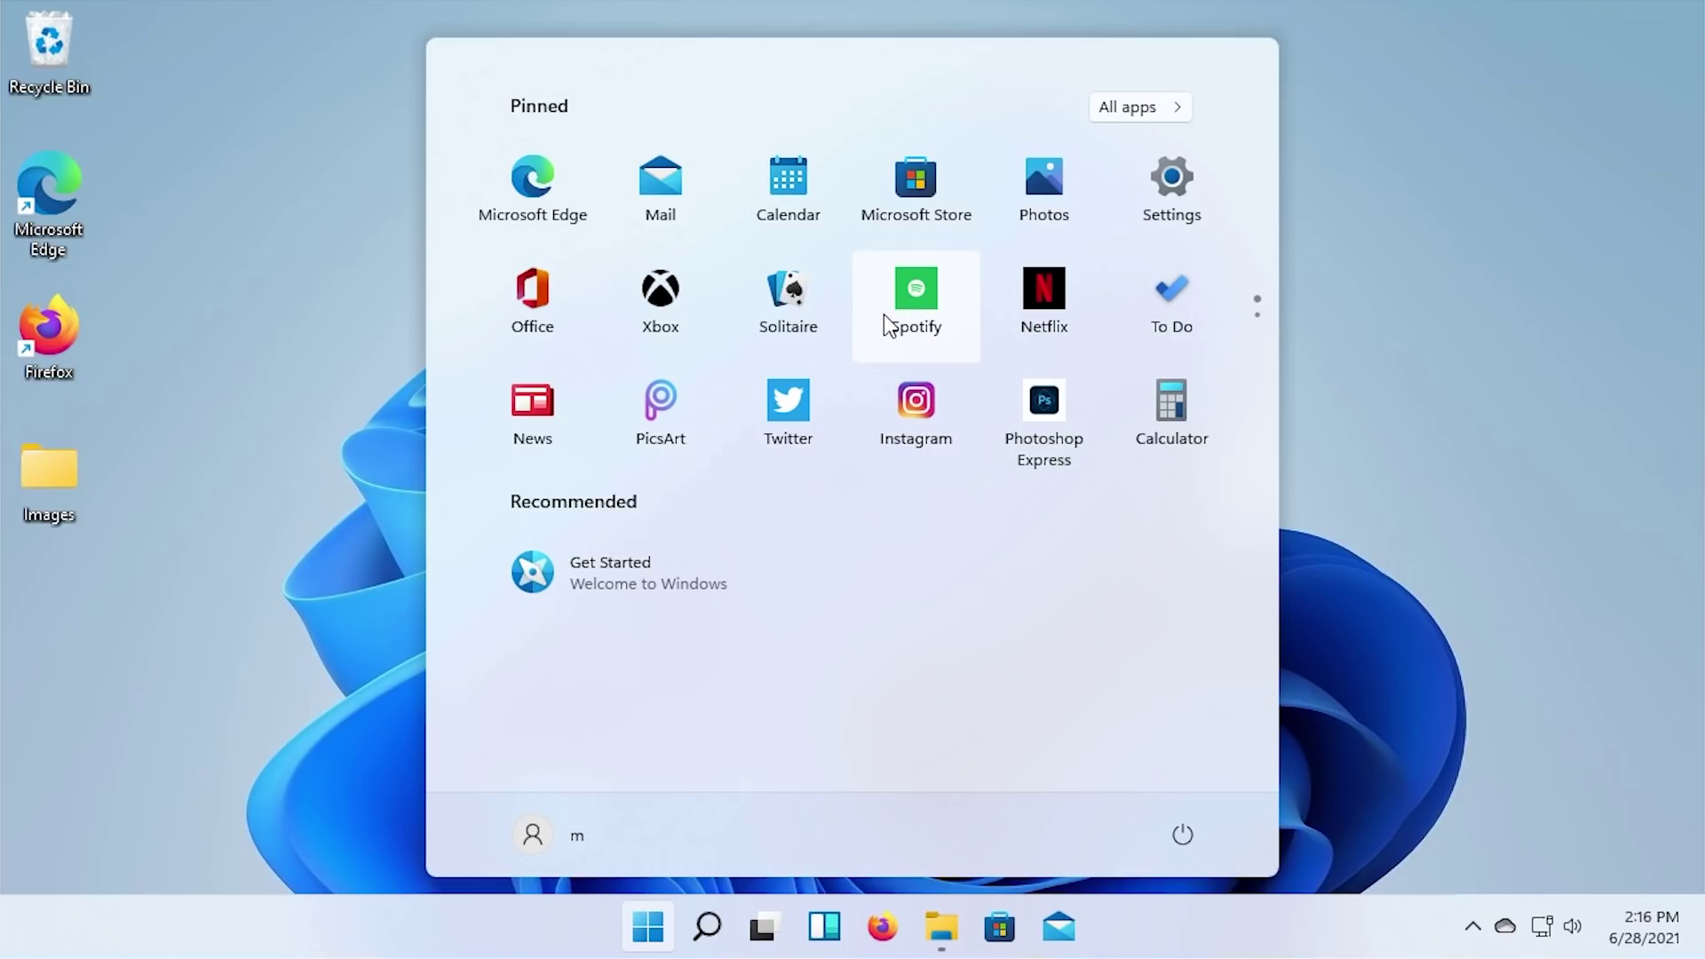
pyautogui.click(1126, 108)
pyautogui.scroll(-5, 842, 609)
pyautogui.scroll(-15, 842, 609)
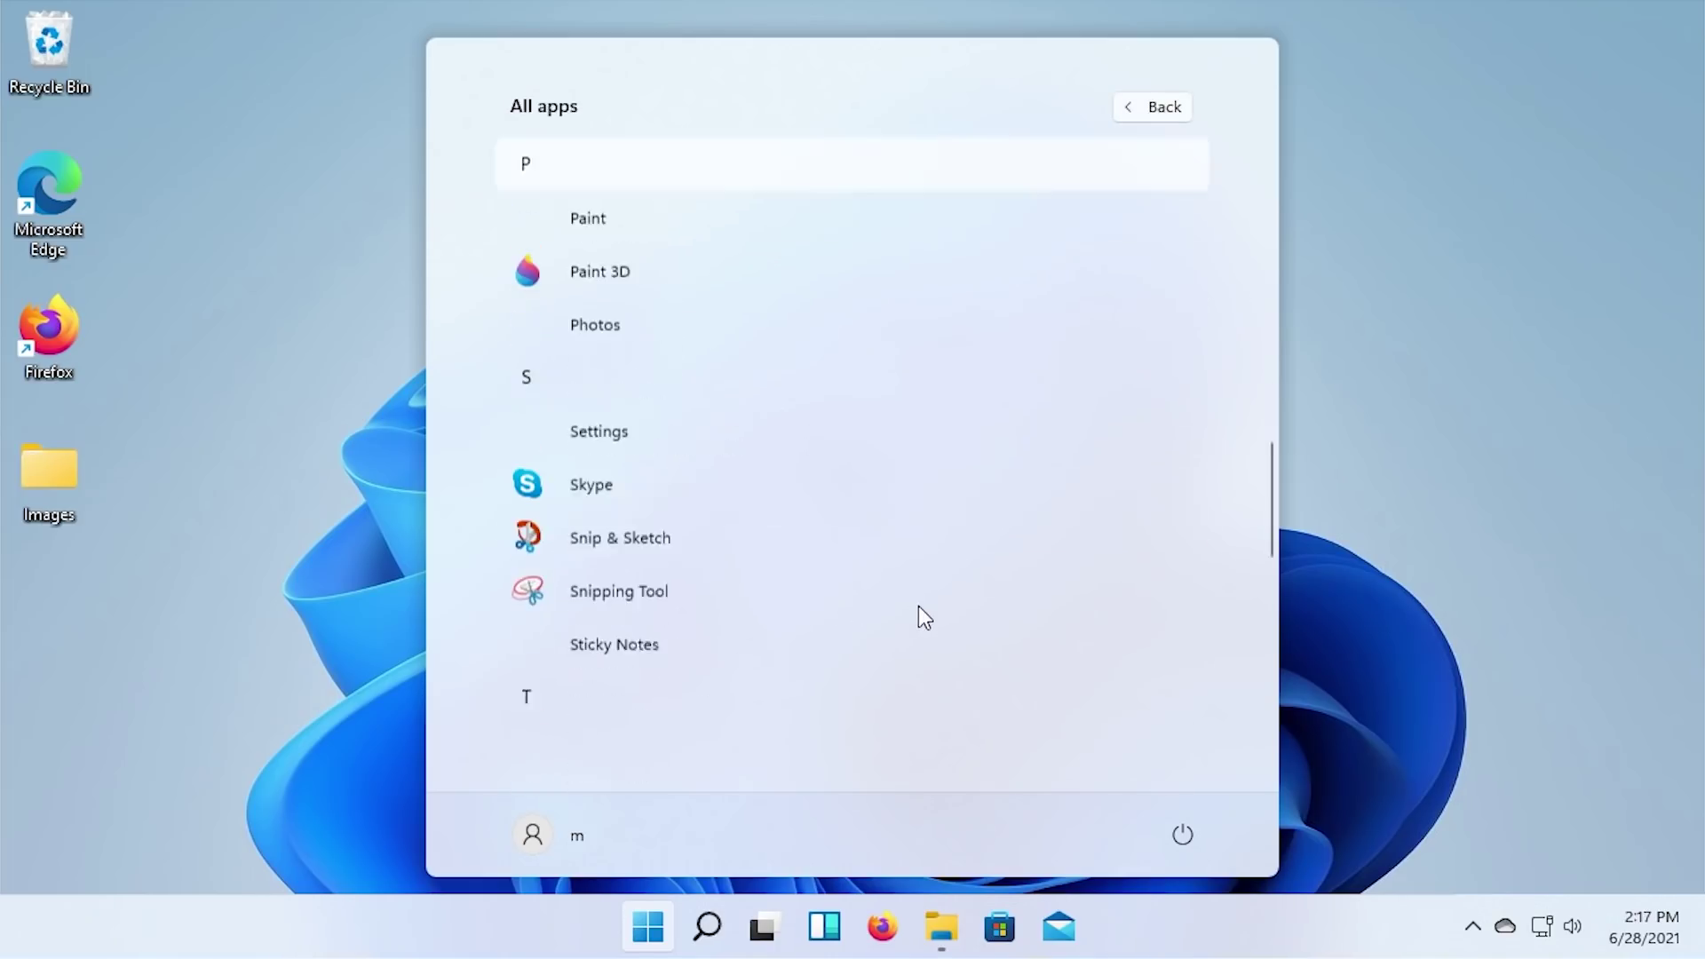
pyautogui.scroll(20, 898, 623)
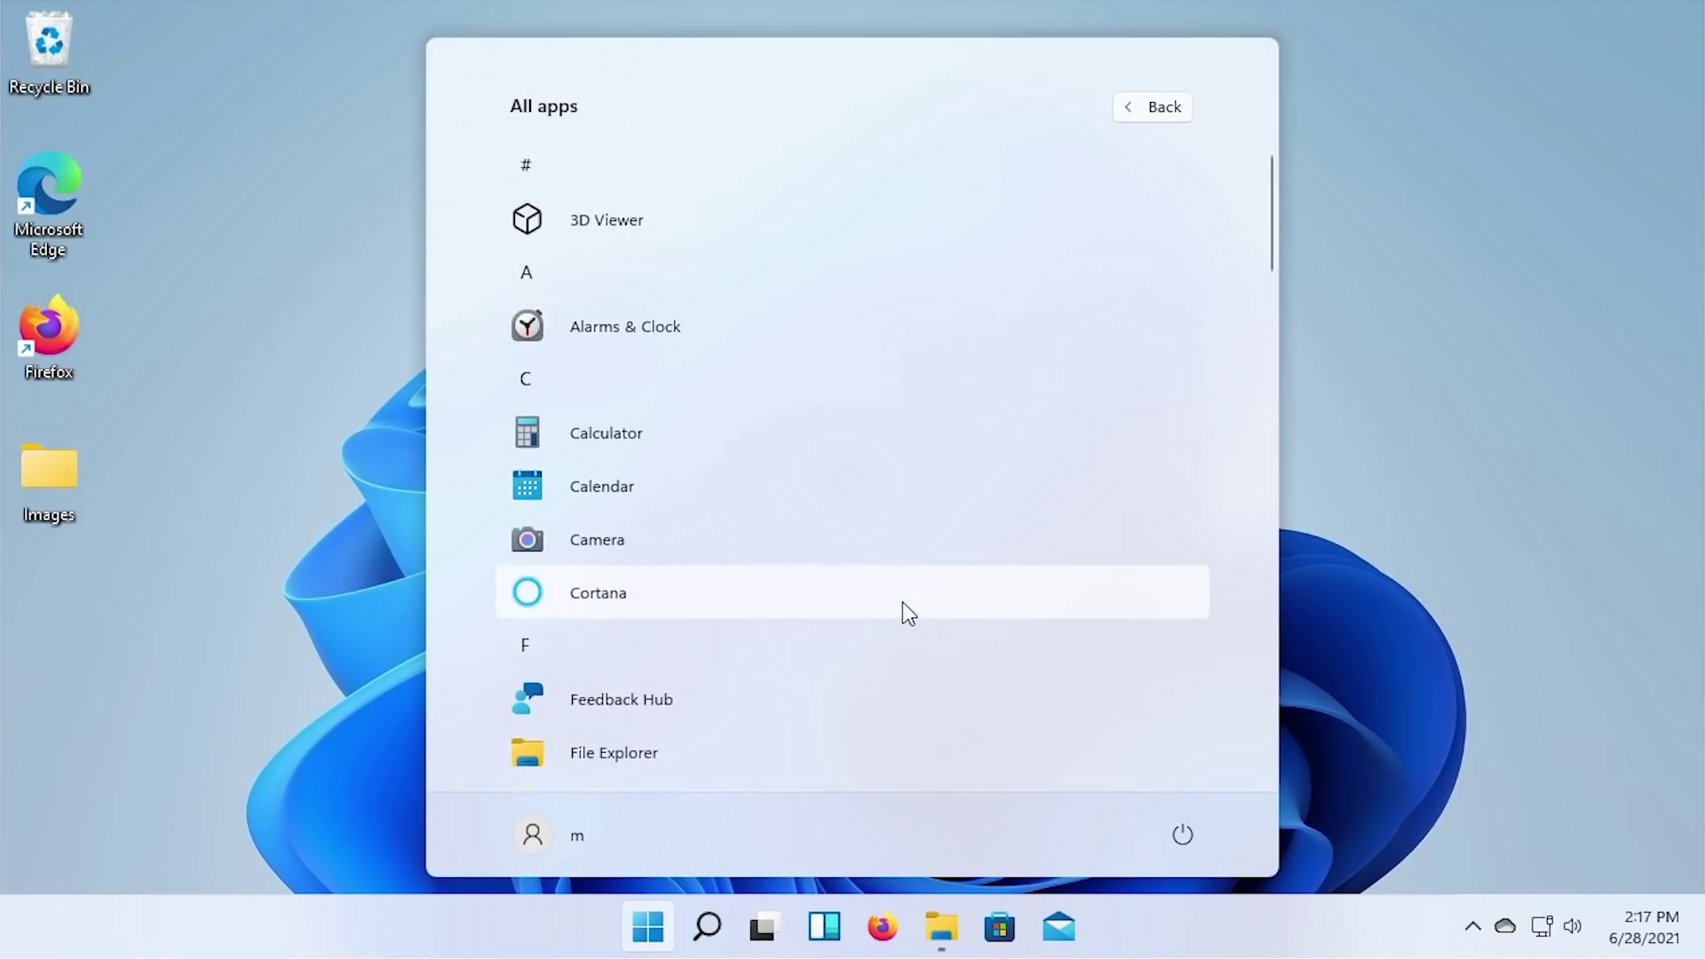
pyautogui.click(1134, 108)
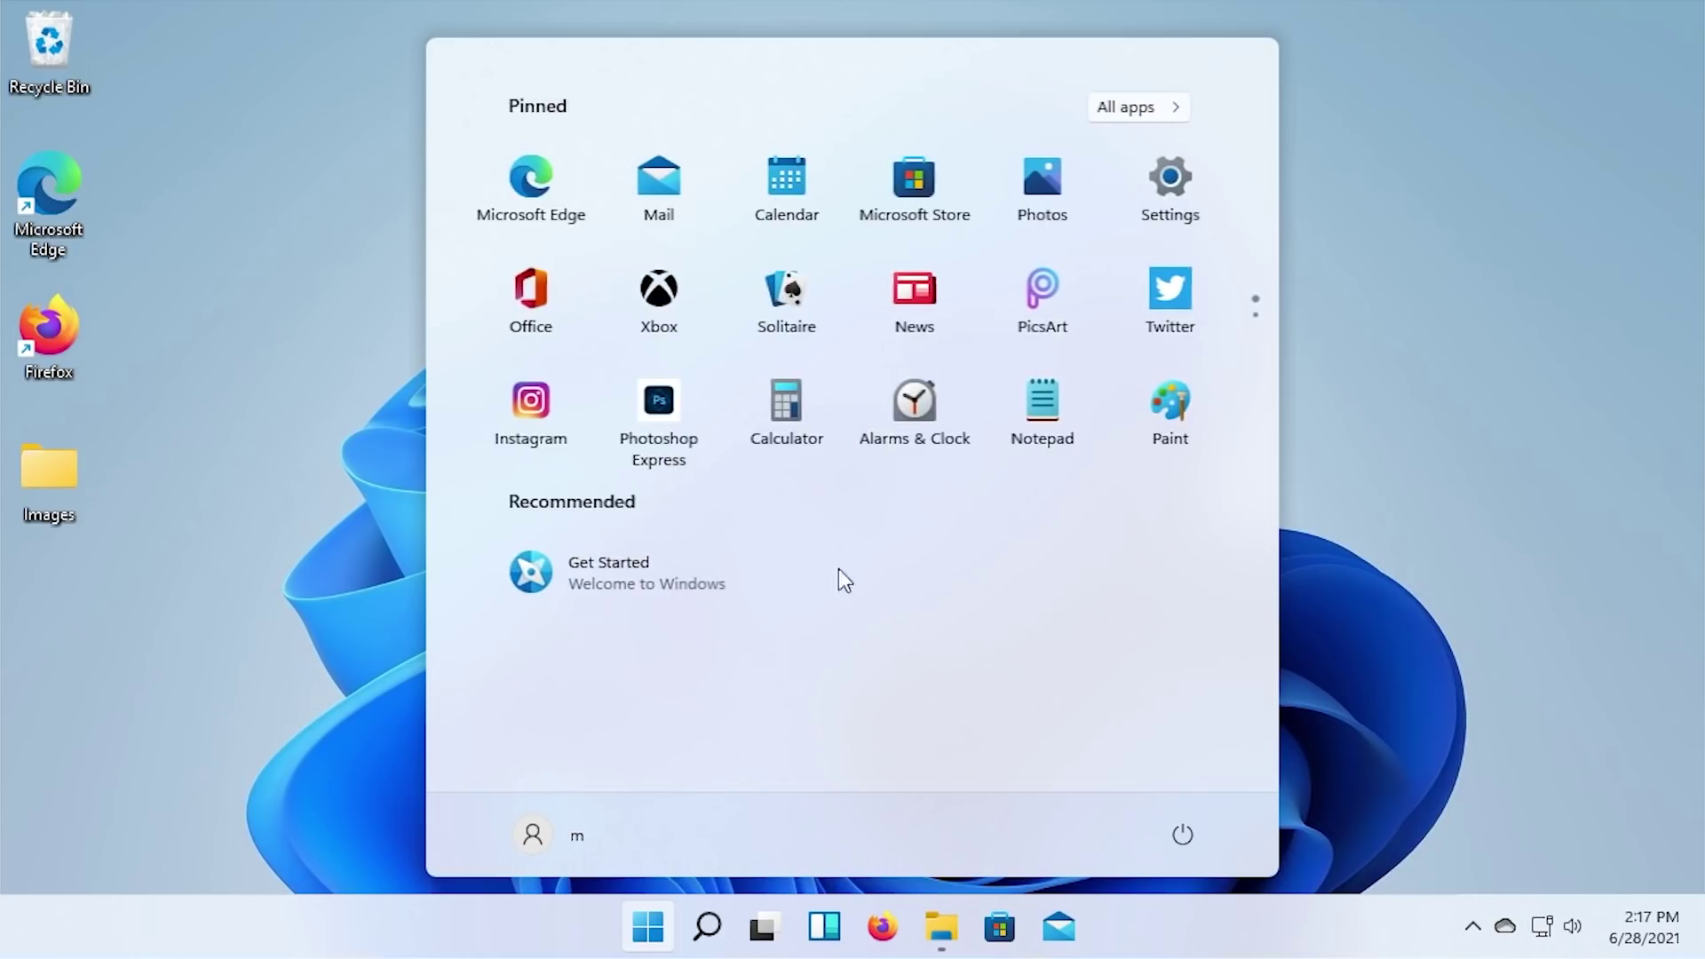
pyautogui.click(680, 589)
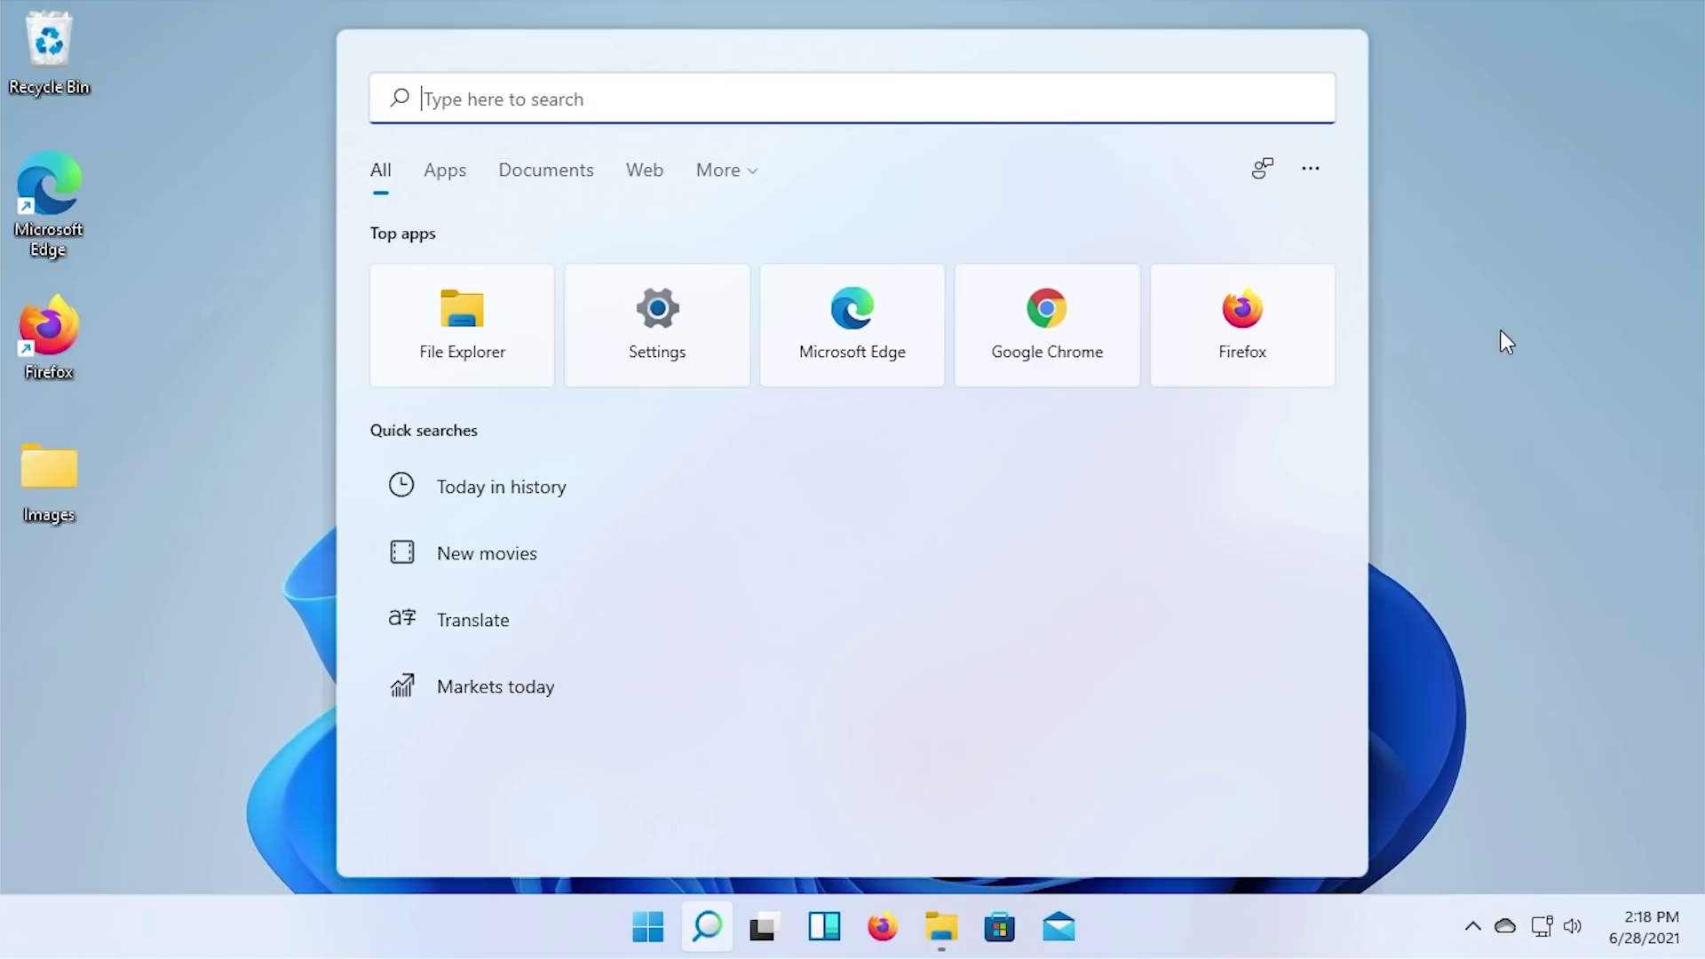
# - Dismiss search, open Widgets, and drag stocks to the top-left while repositioning Weather
pyautogui.click(1500, 331)
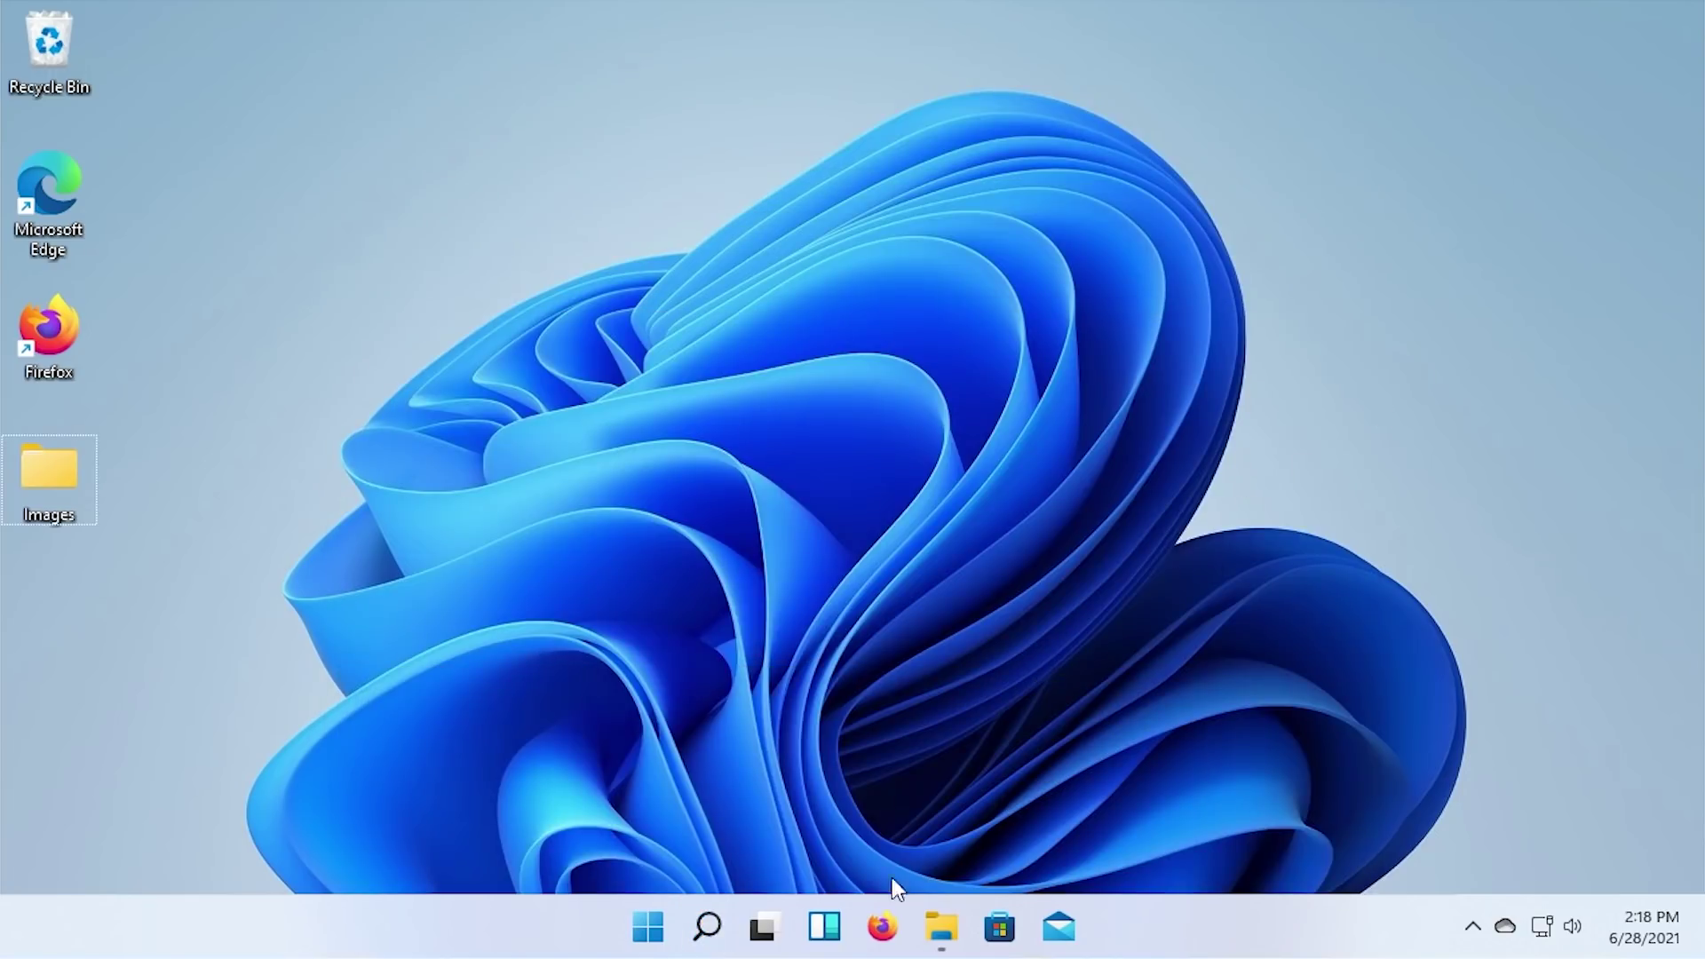
pyautogui.click(821, 929)
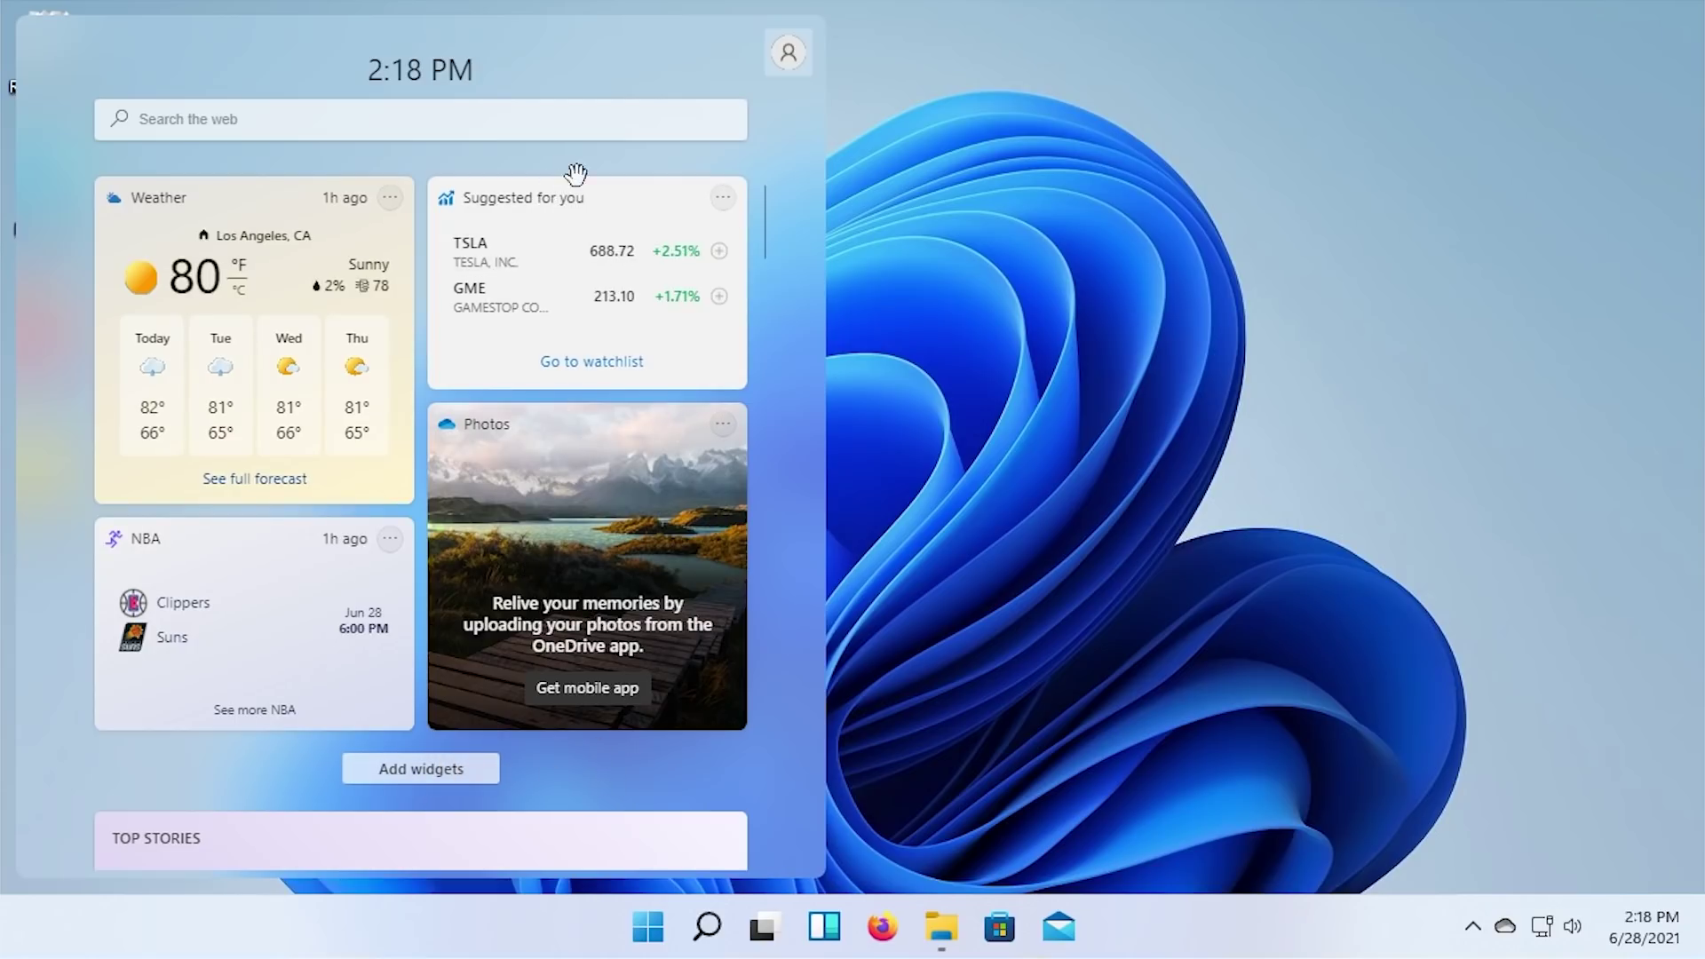
pyautogui.moveTo(581, 188); pyautogui.dragTo(197, 266)
pyautogui.moveTo(240, 424); pyautogui.dragTo(522, 184)
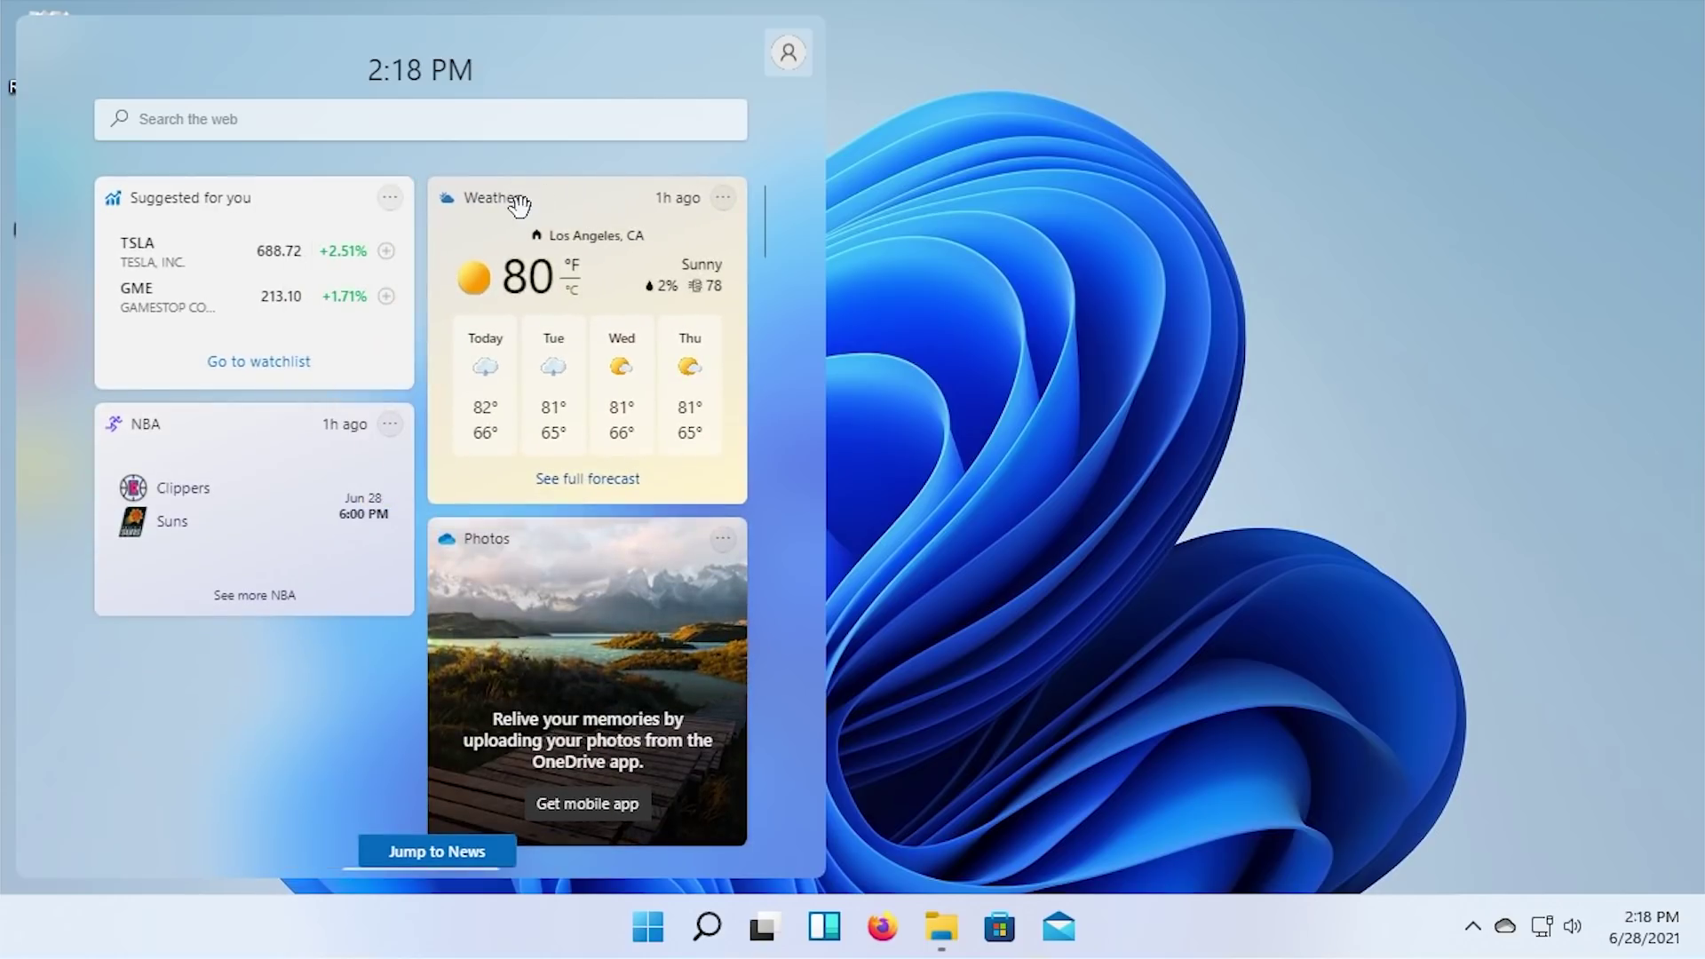
pyautogui.moveTo(534, 206); pyautogui.dragTo(1372, 309)
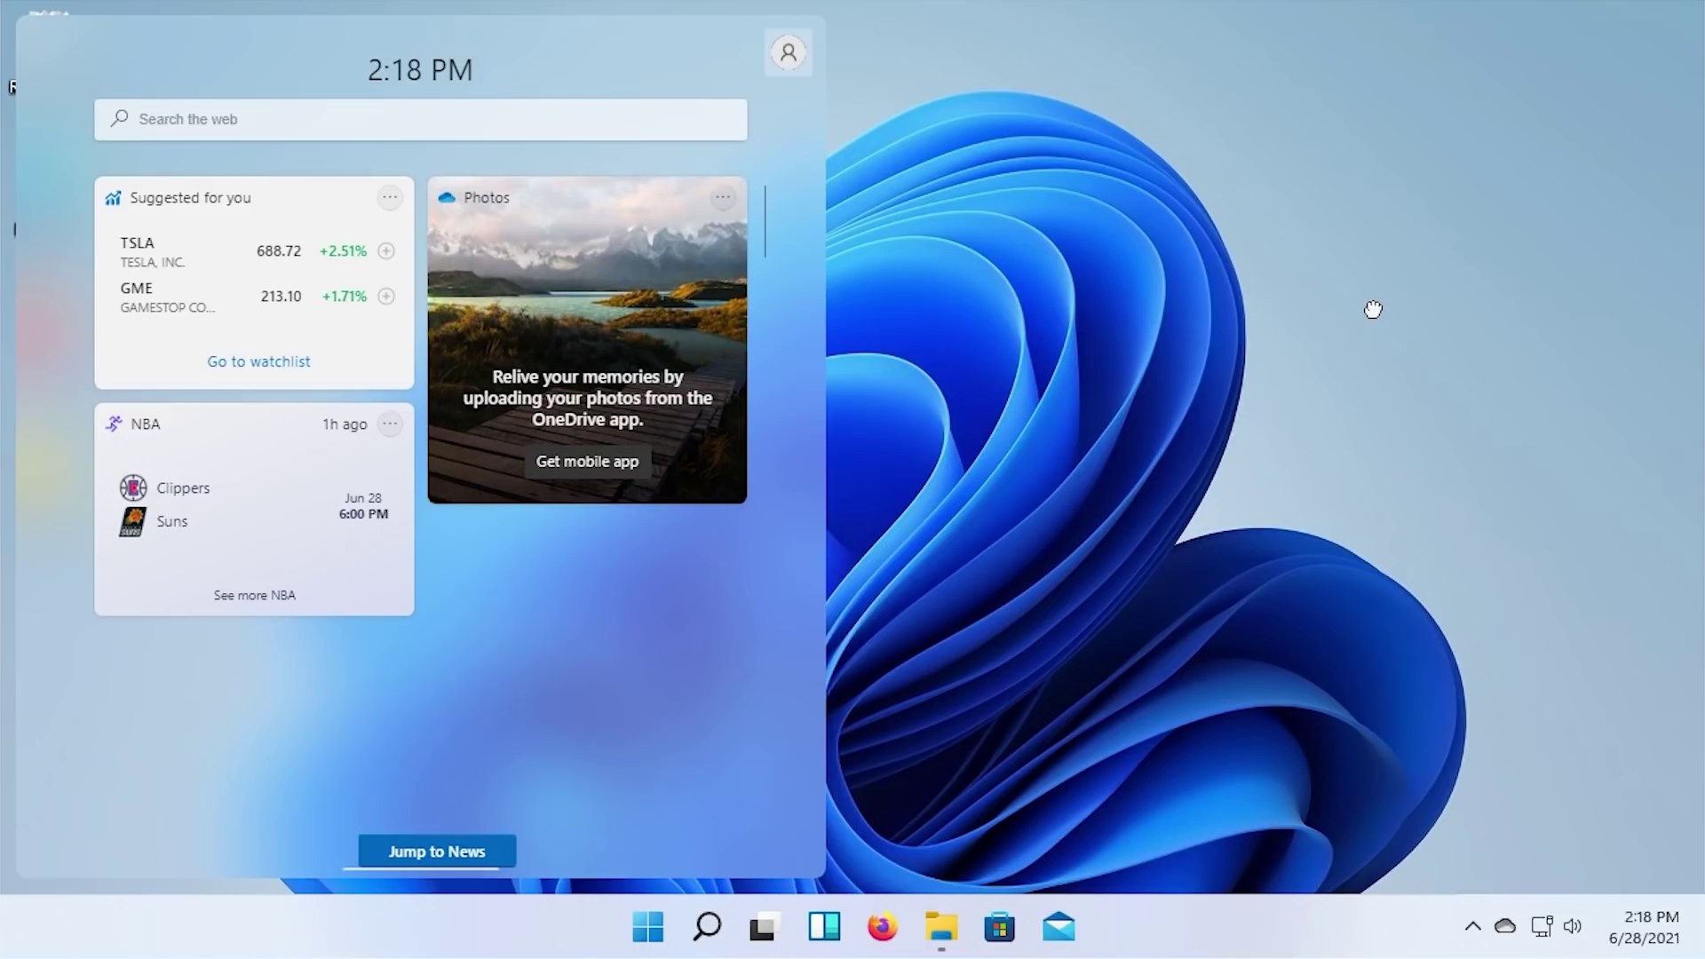
pyautogui.moveTo(1373, 309); pyautogui.dragTo(1362, 316)
pyautogui.moveTo(579, 191); pyautogui.dragTo(669, 208)
pyautogui.scroll(-2, 533, 533)
# - In the widget settings, add Esports, Tips, Calendar, Traffic and To Do
pyautogui.click(400, 782)
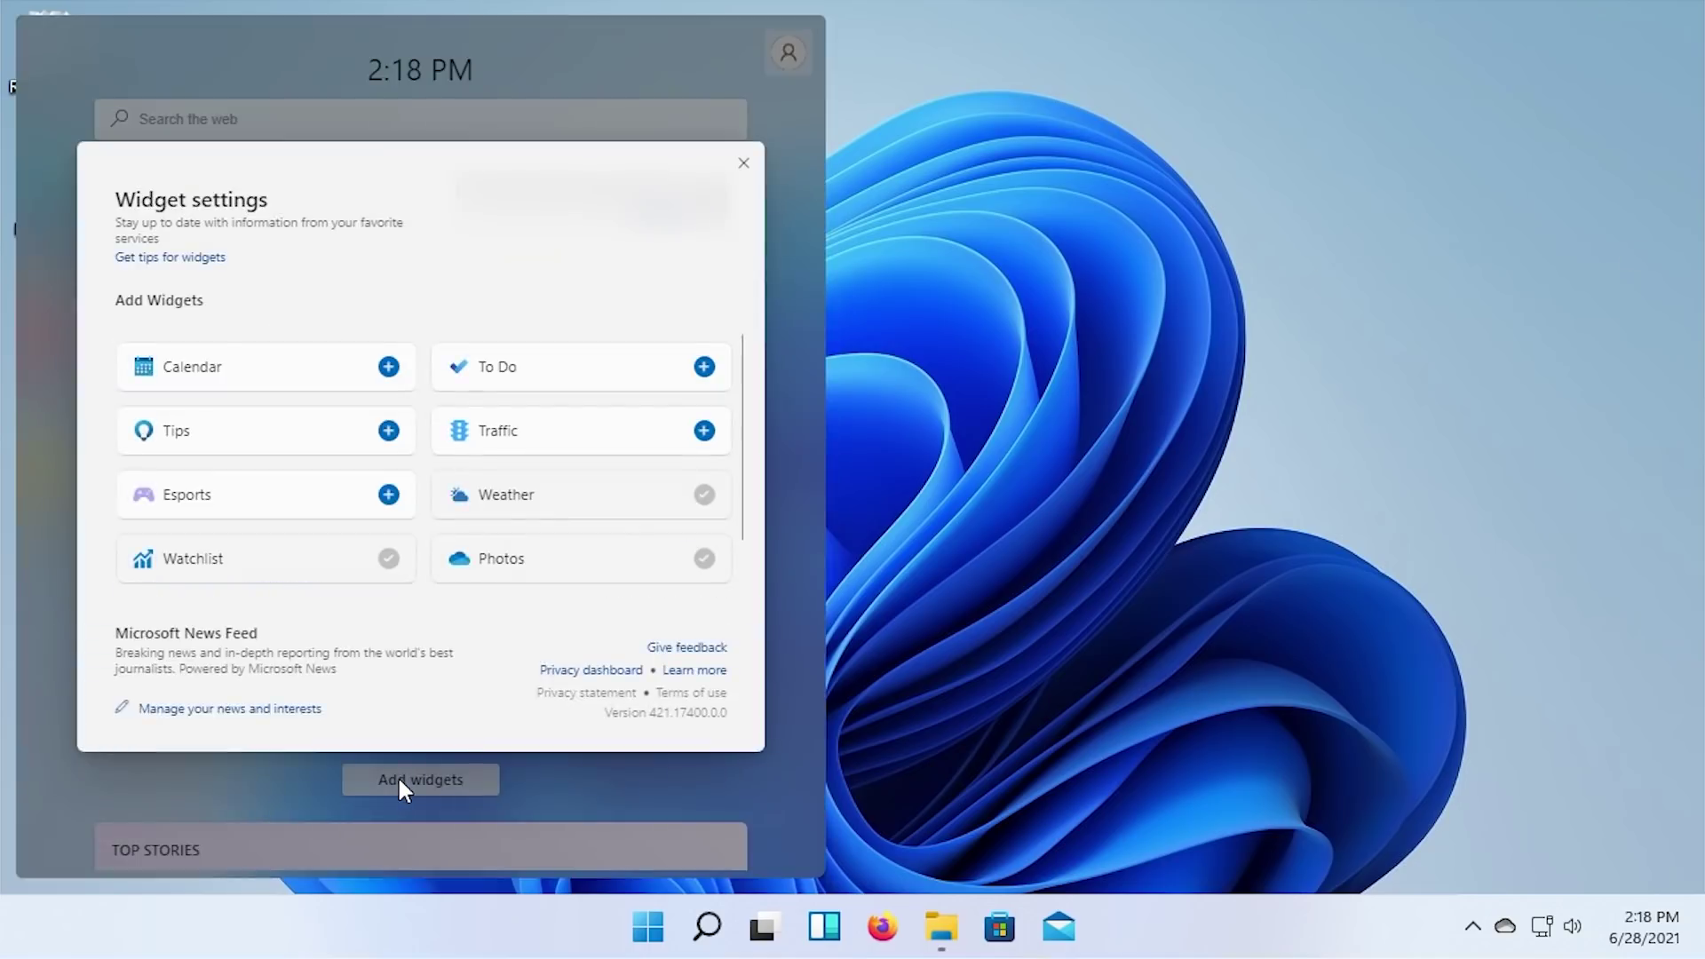
pyautogui.click(387, 497)
pyautogui.click(388, 431)
pyautogui.click(388, 367)
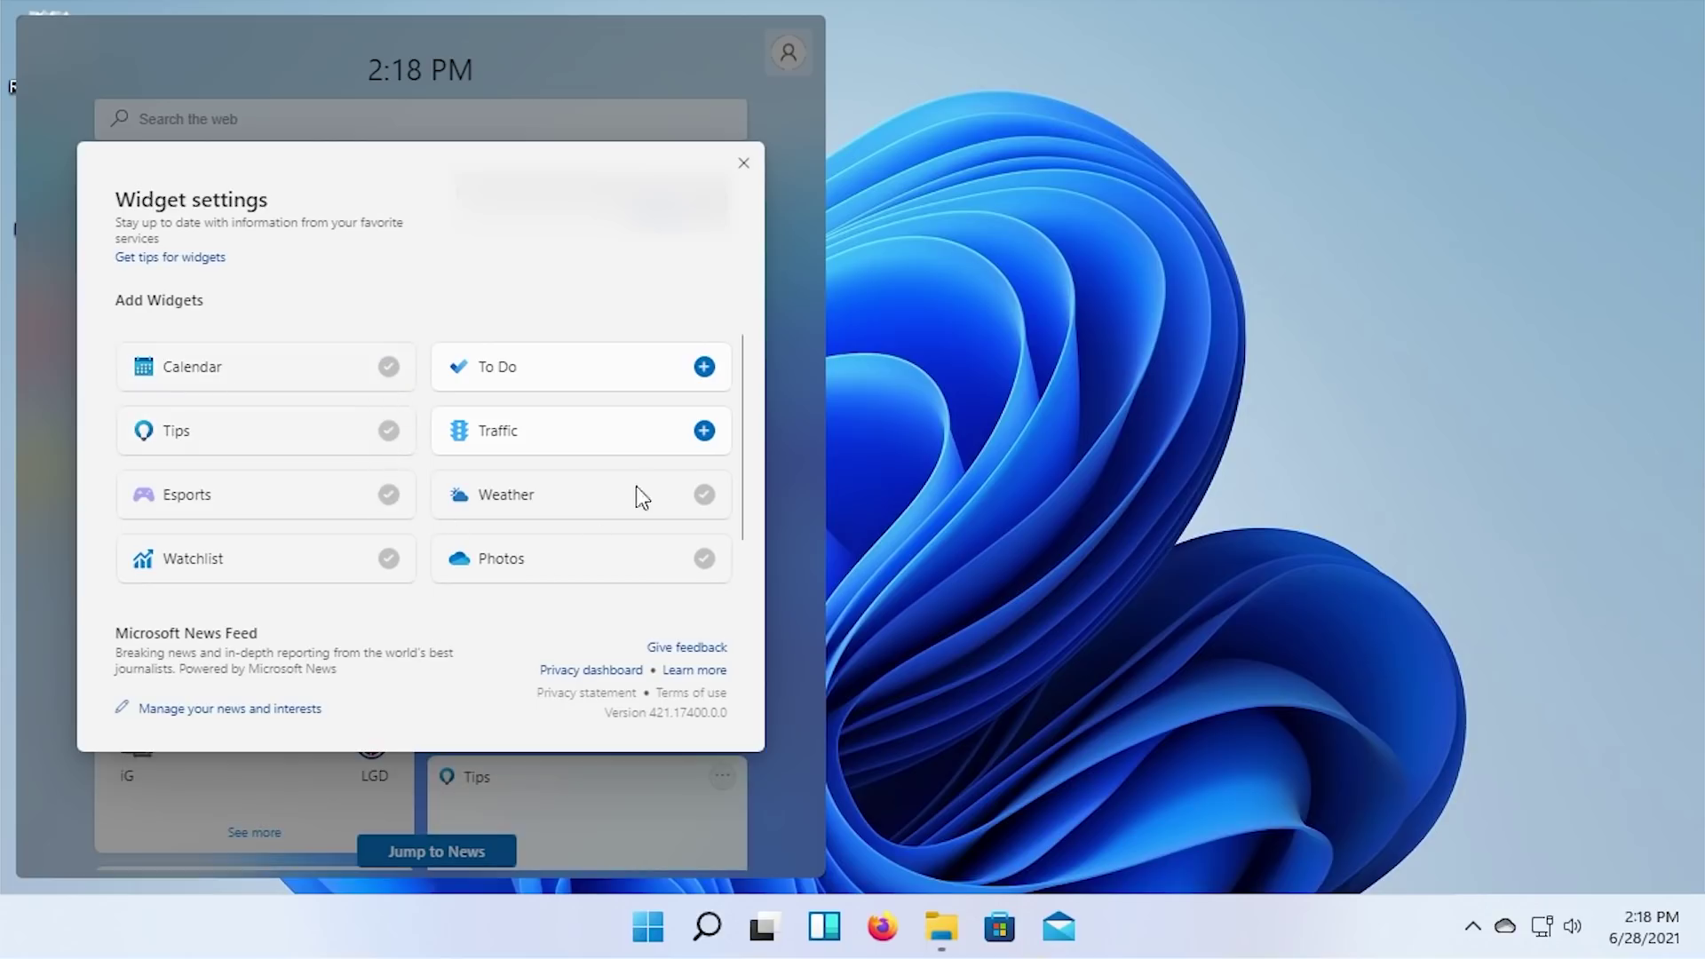
pyautogui.click(704, 431)
pyautogui.click(704, 367)
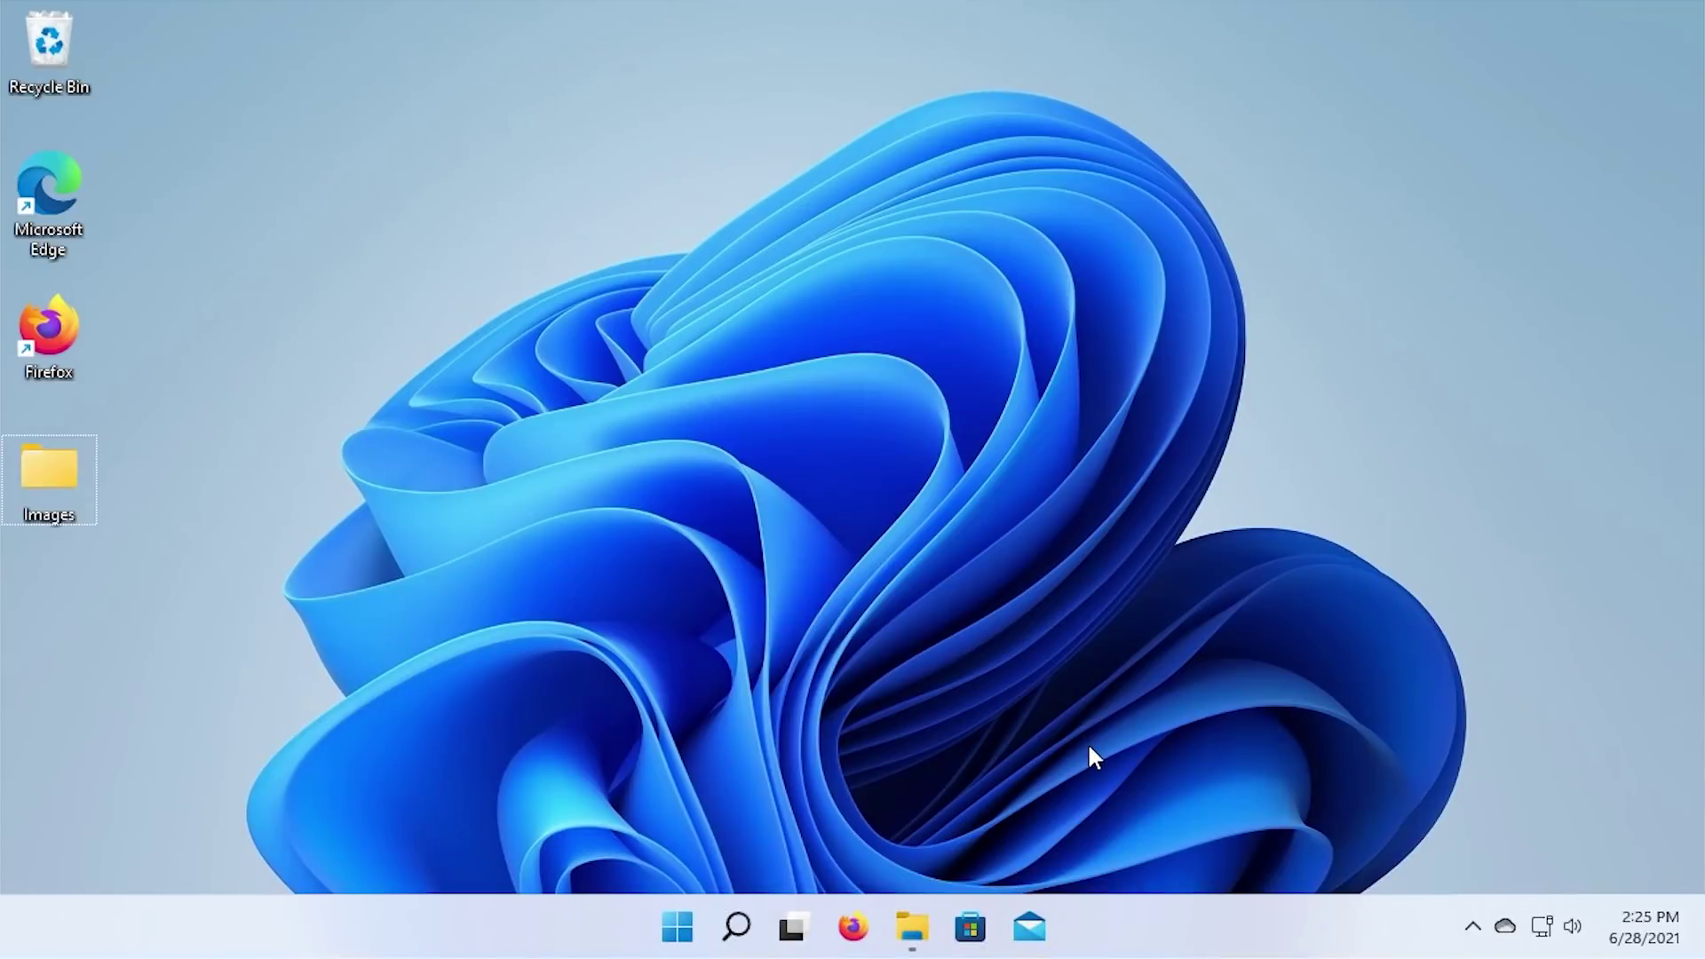
# - Launch Microsoft Store from its taskbar icon
pyautogui.click(986, 943)
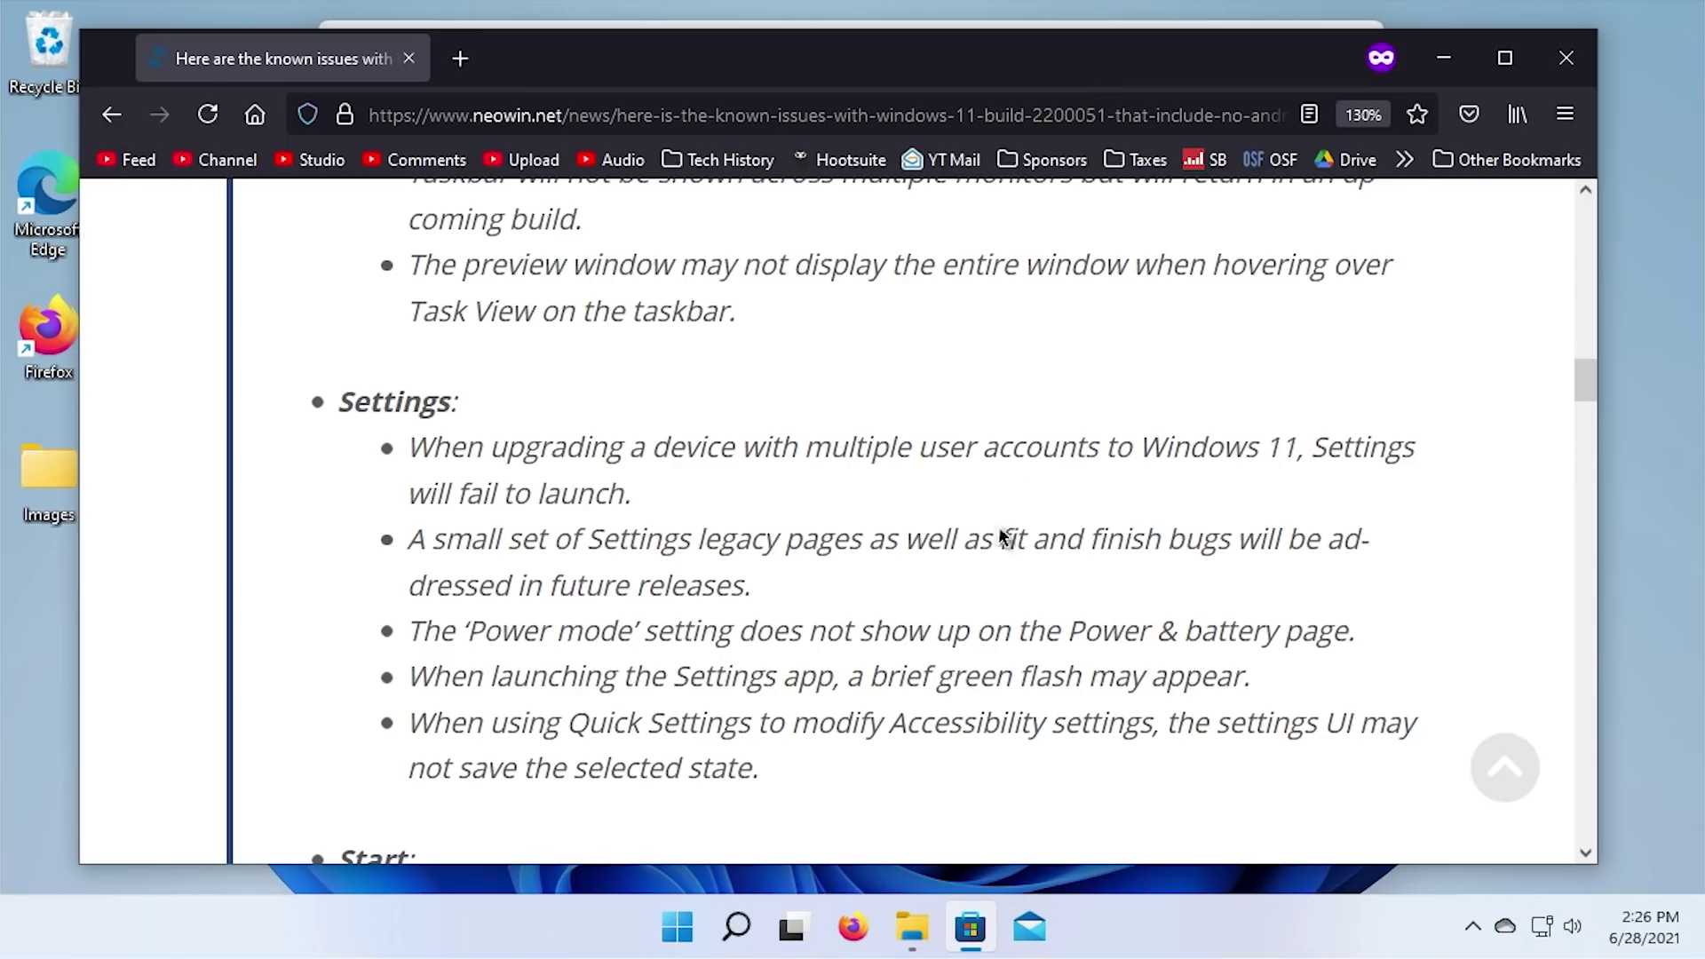
# - Scroll through Neowin's known-issues article, then bring Microsoft Store to the front
pyautogui.scroll(4, 968, 655)
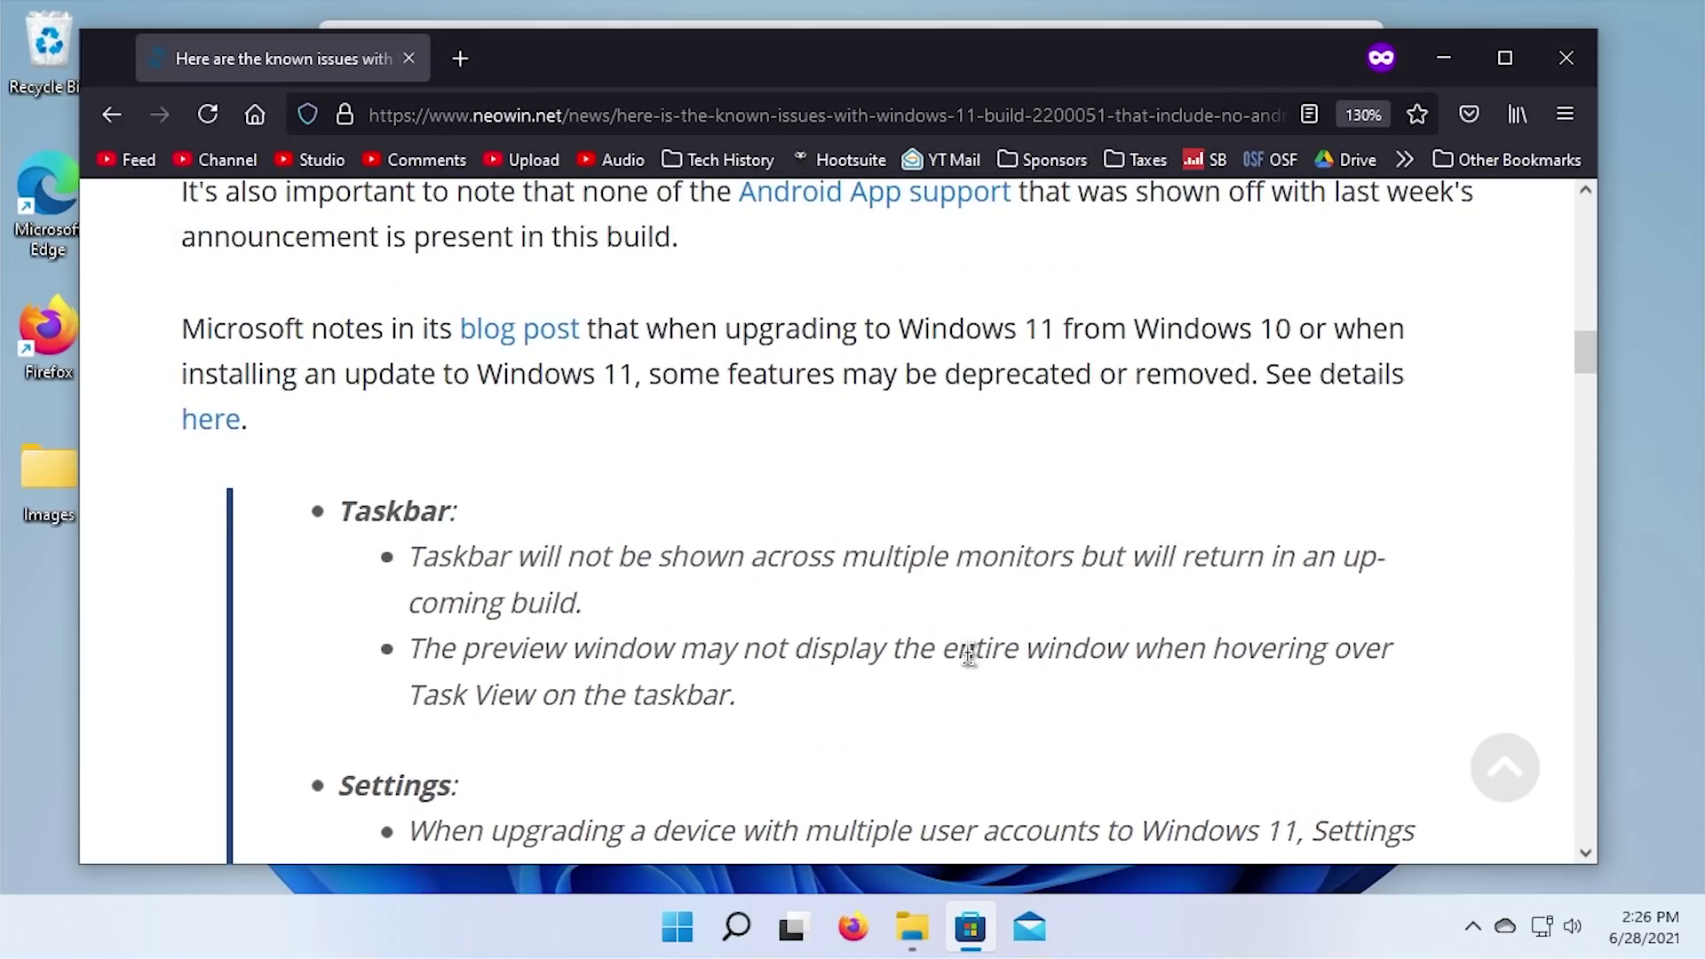
pyautogui.scroll(-12, 962, 554)
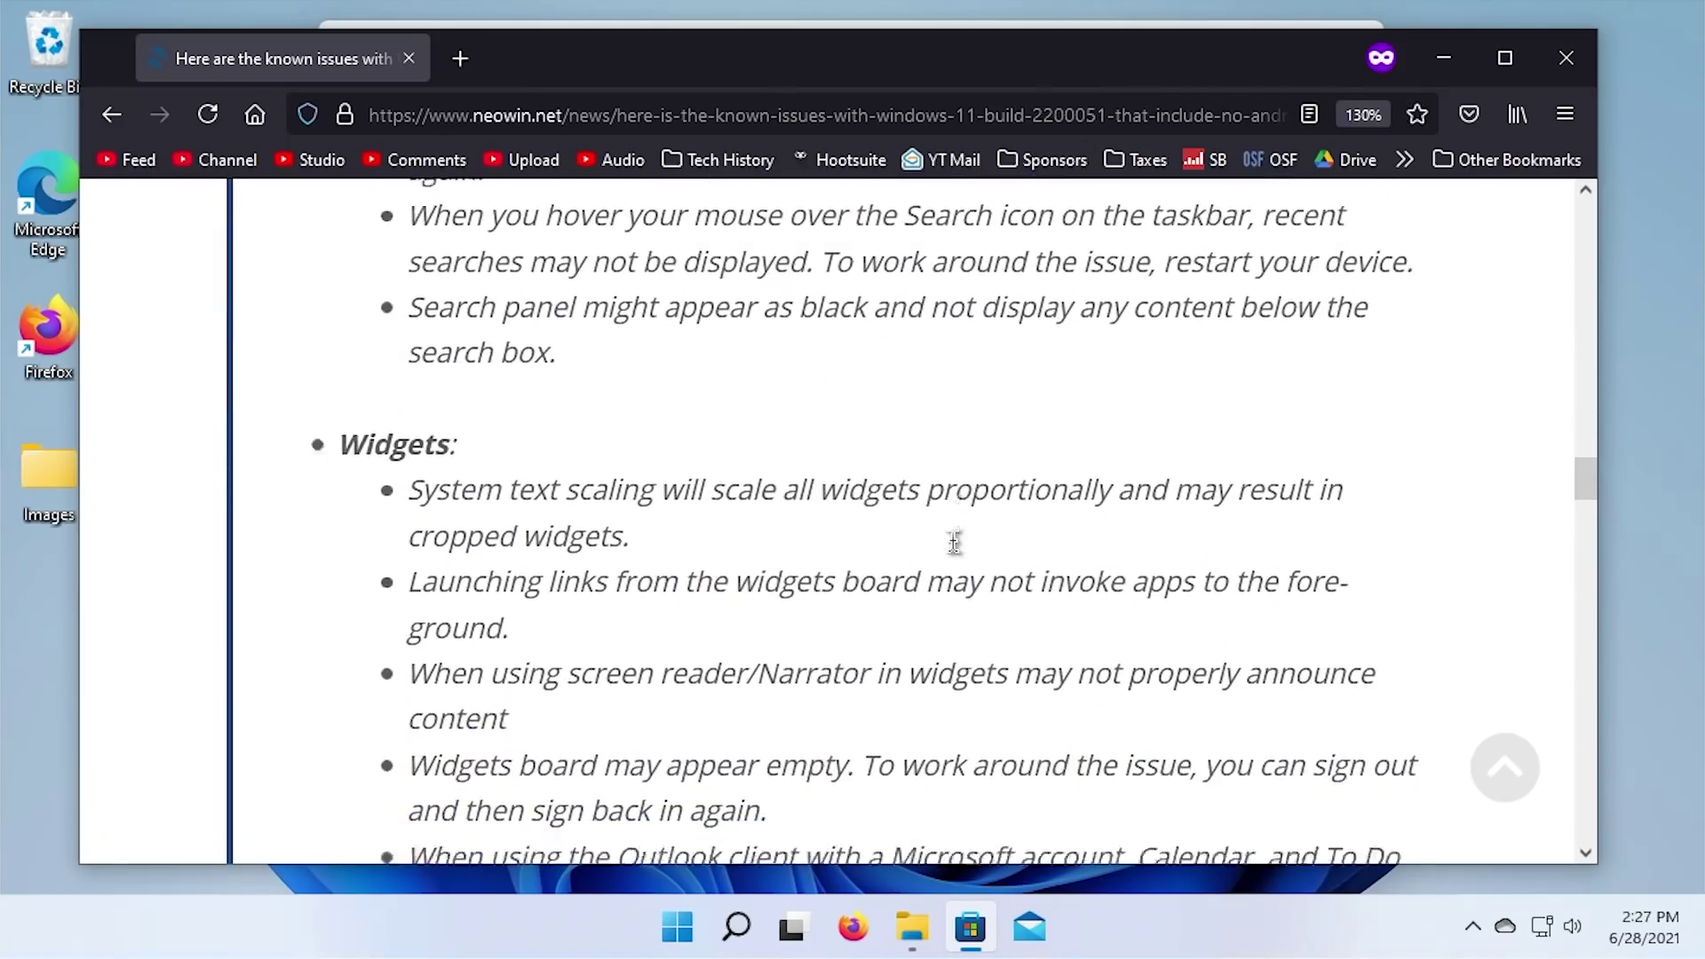
pyautogui.scroll(12, 953, 541)
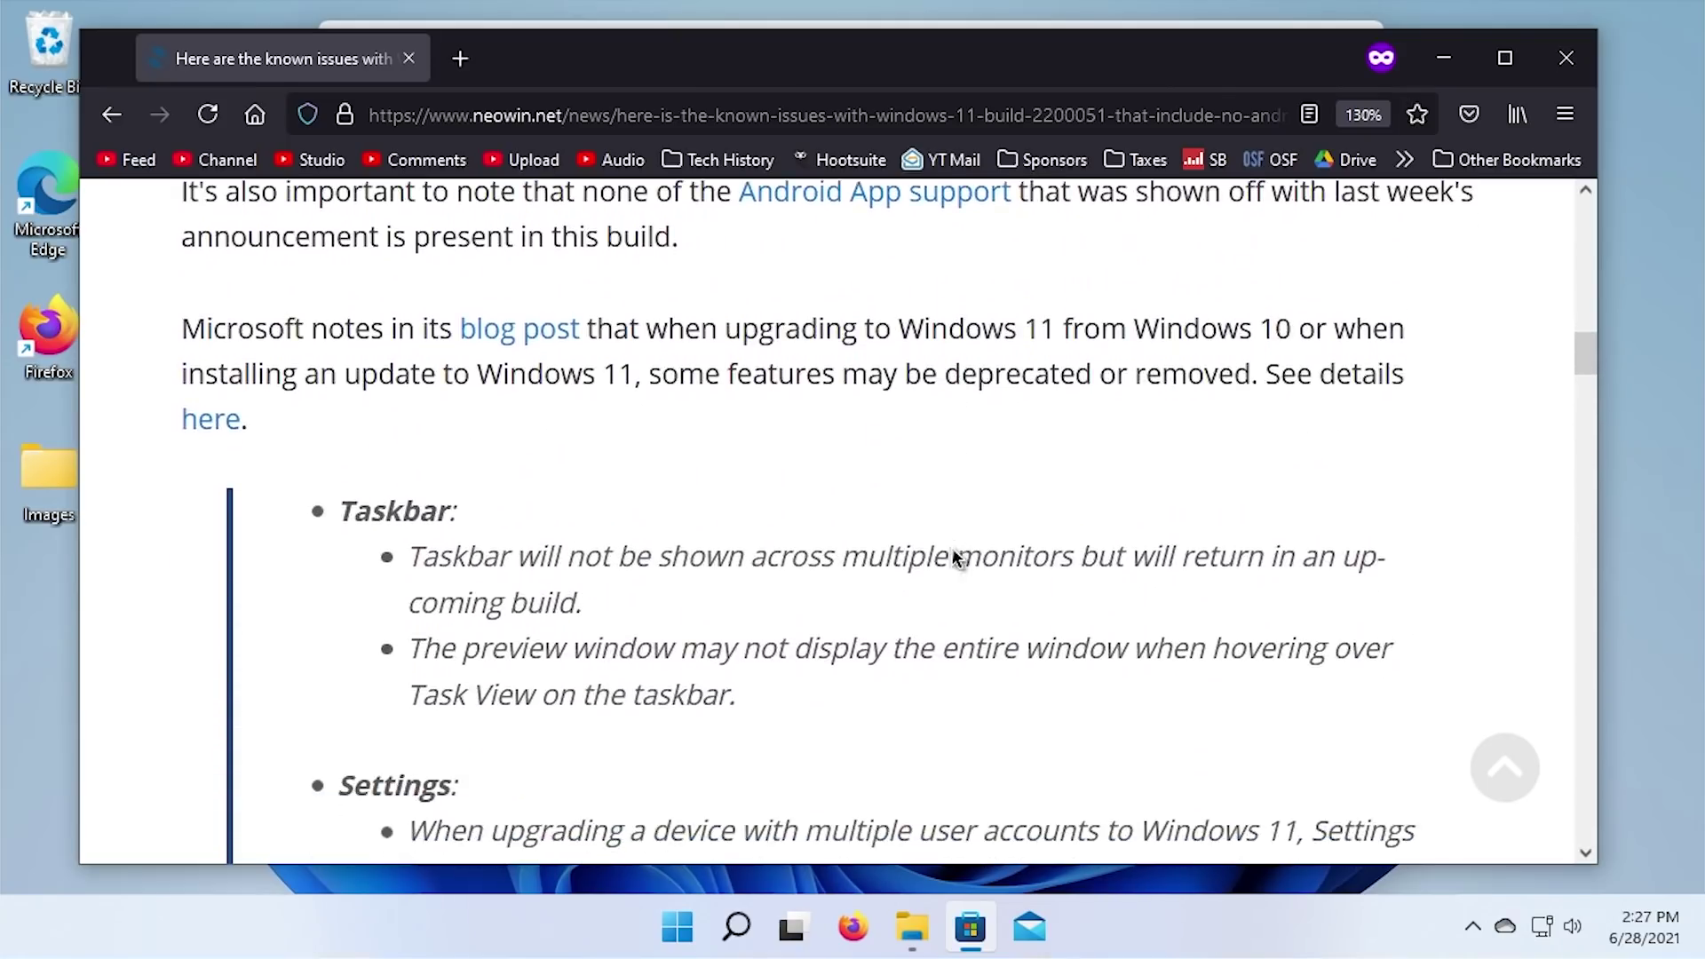
pyautogui.click(829, 24)
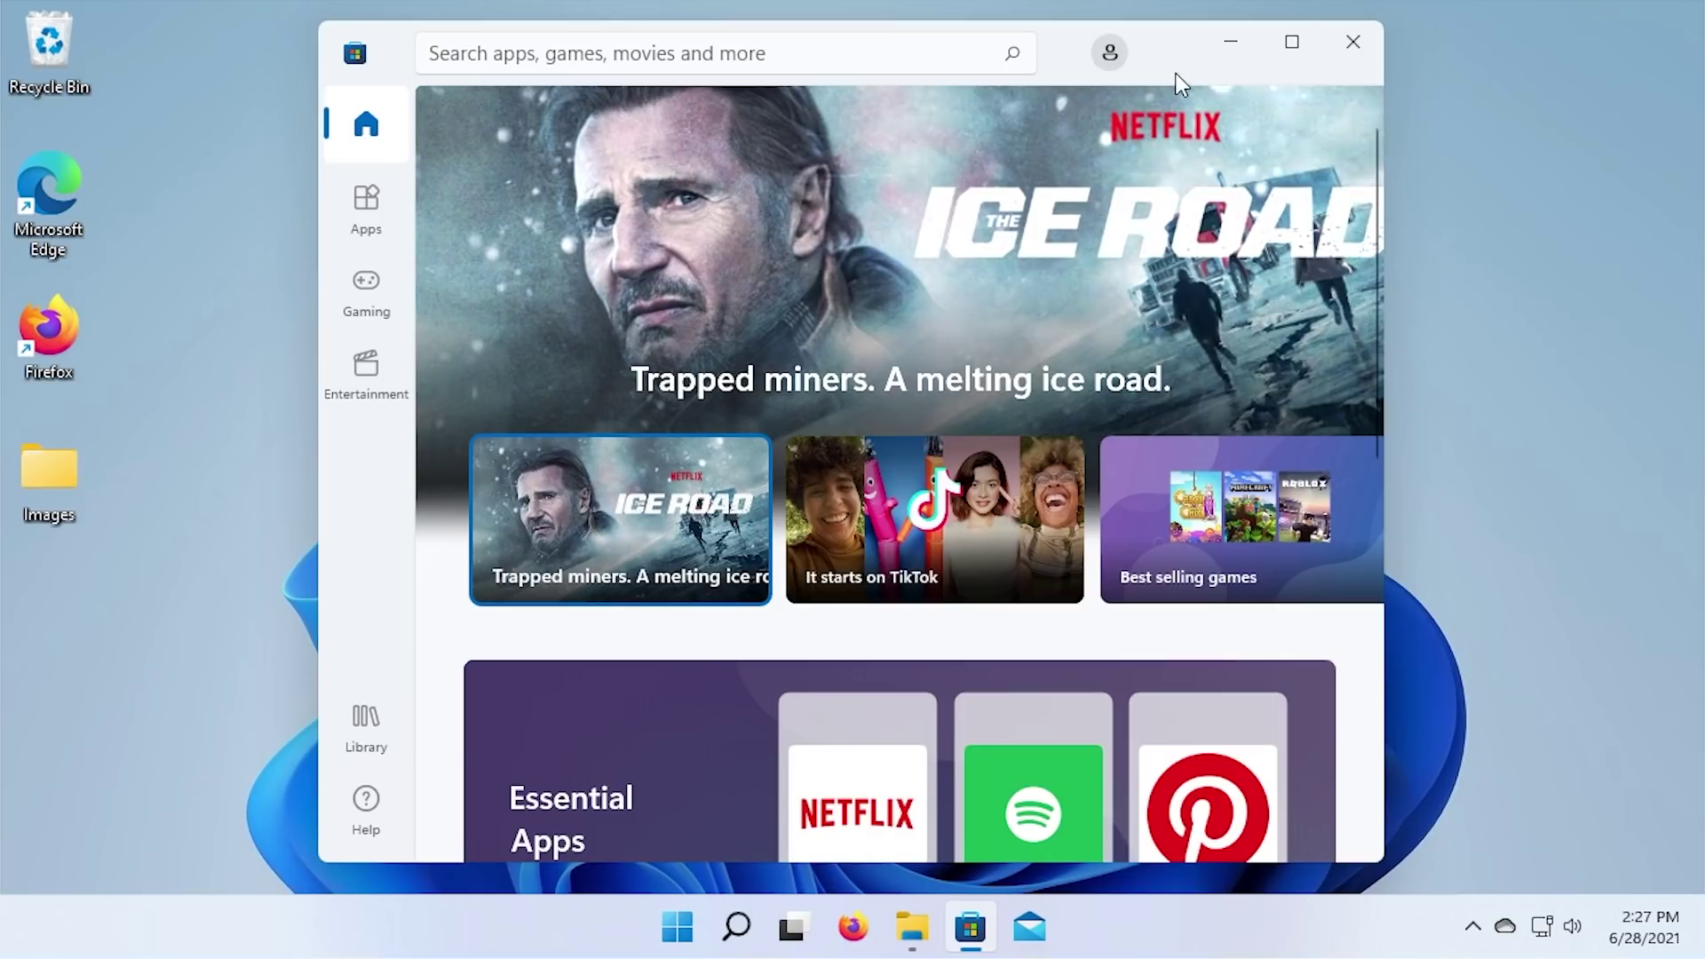
# - Nudge the Store window slightly left, then close it
pyautogui.moveTo(1168, 70); pyautogui.dragTo(1152, 69)
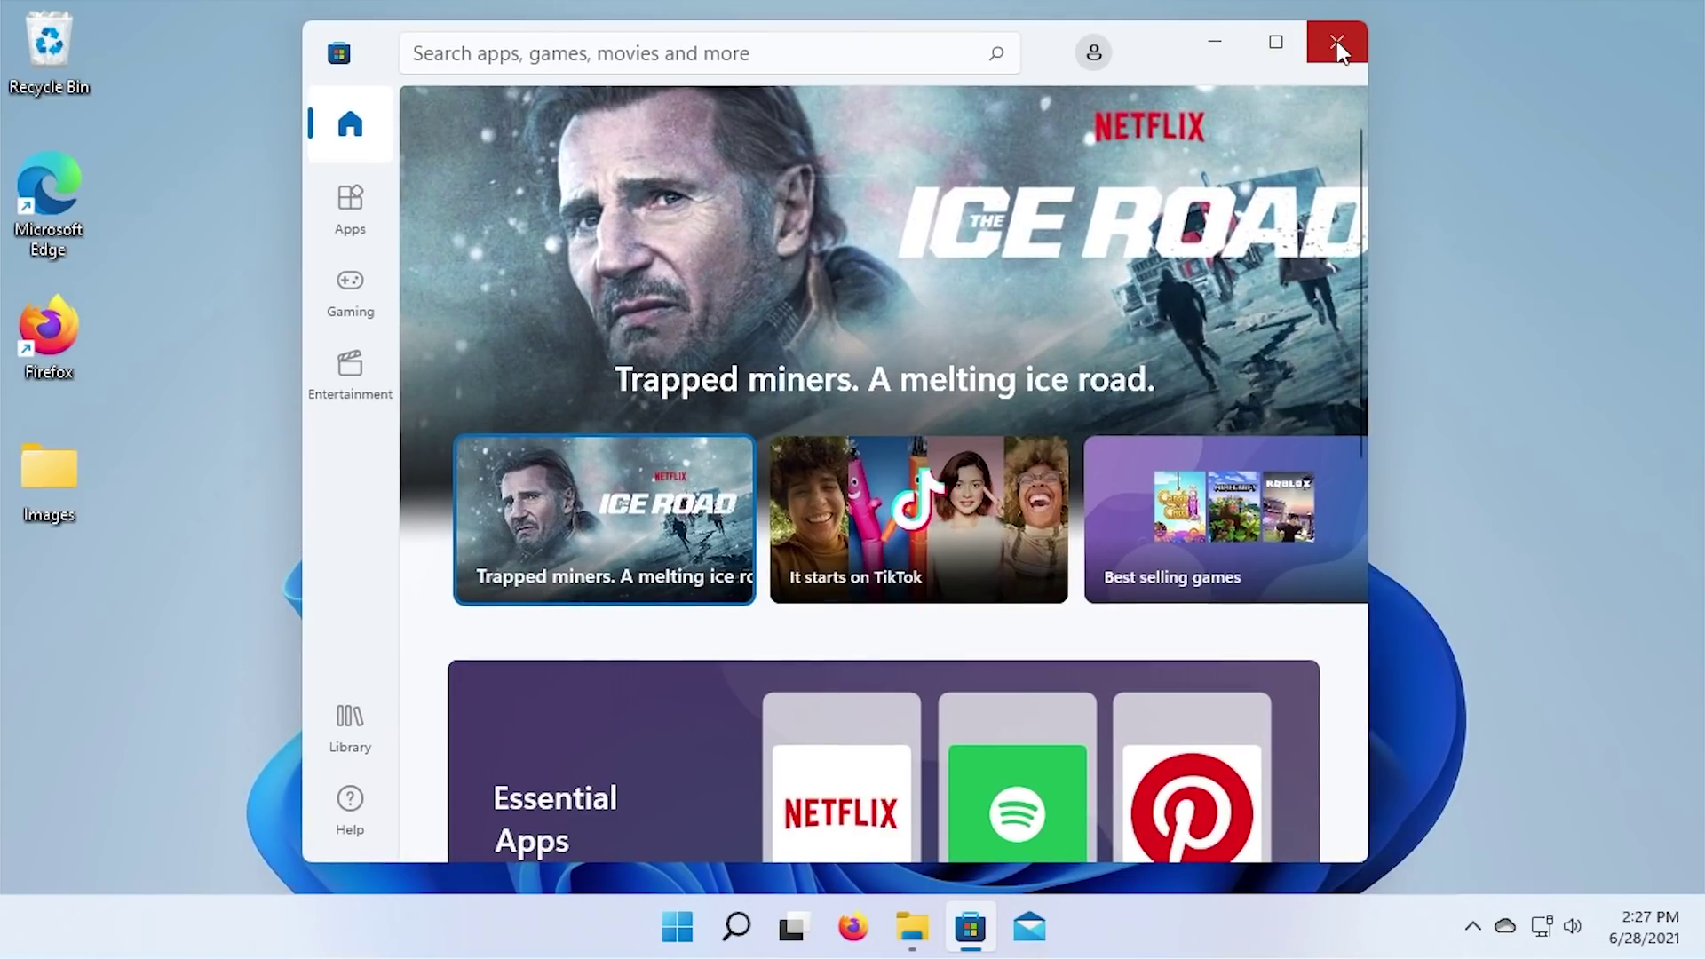
pyautogui.click(1337, 44)
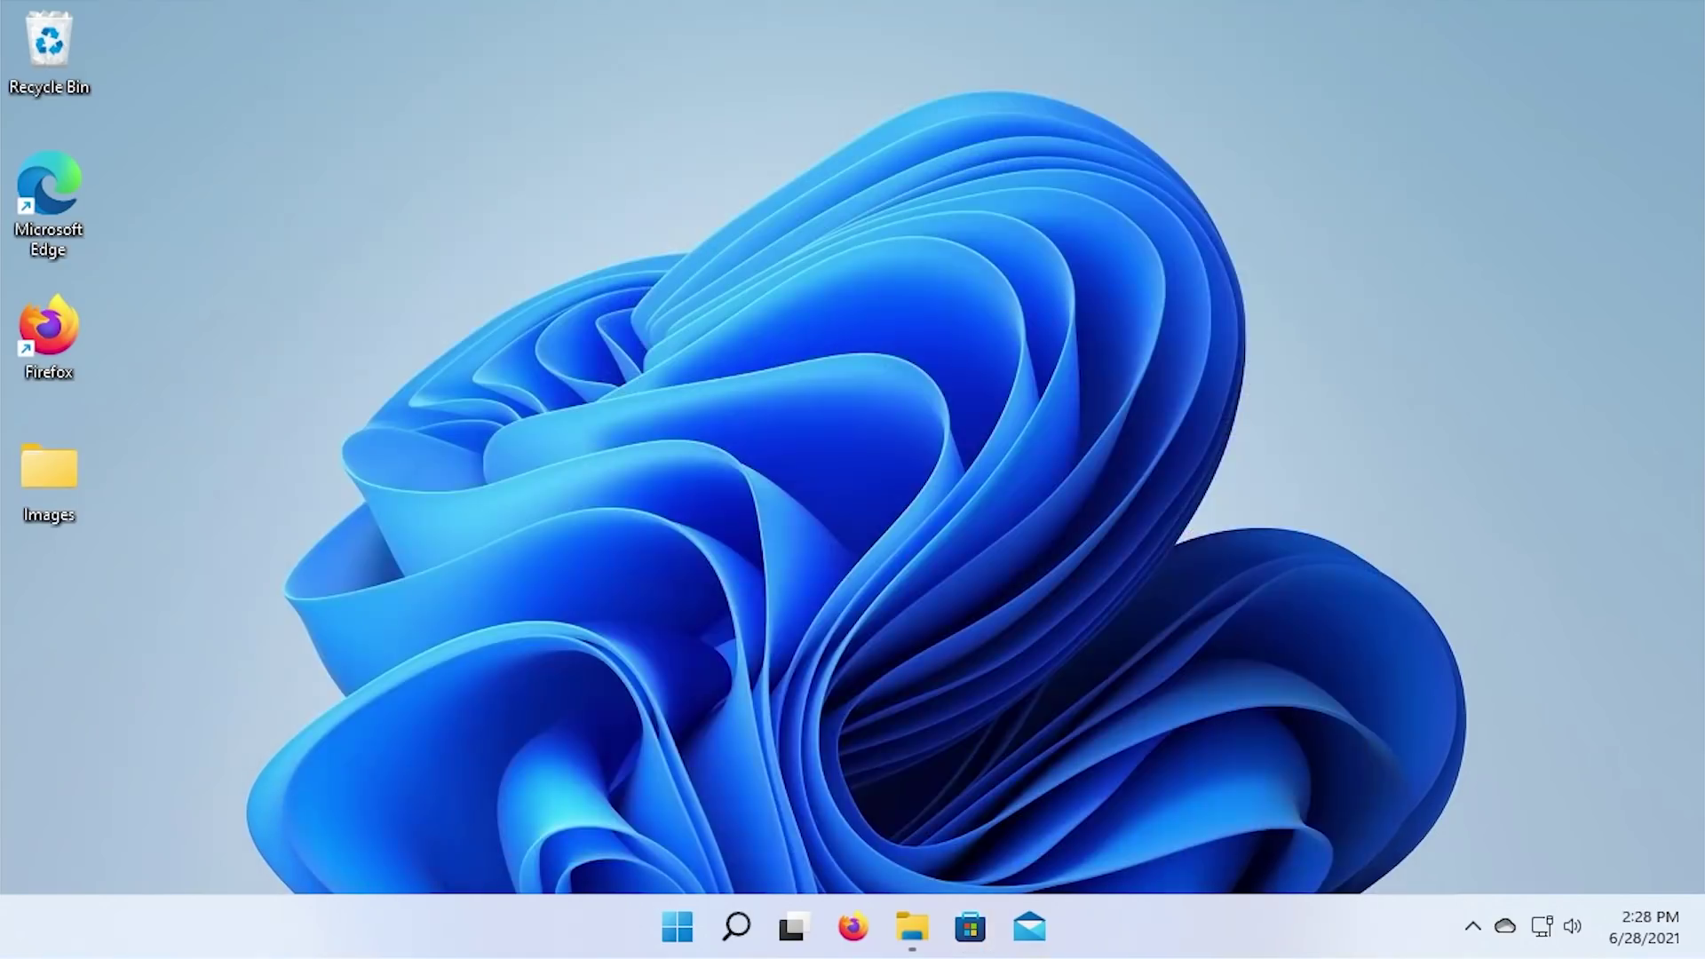